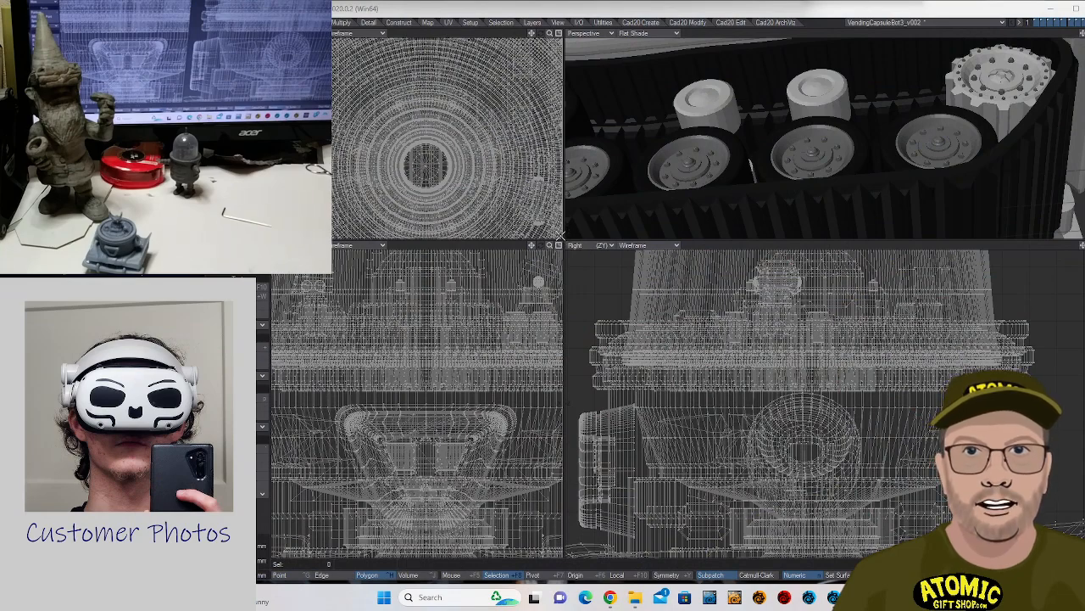
# - Enlarge the perspective viewport and look over the track wheels and the underside of the robot's base
pyautogui.moveTo(561, 240); pyautogui.dragTo(574, 343)
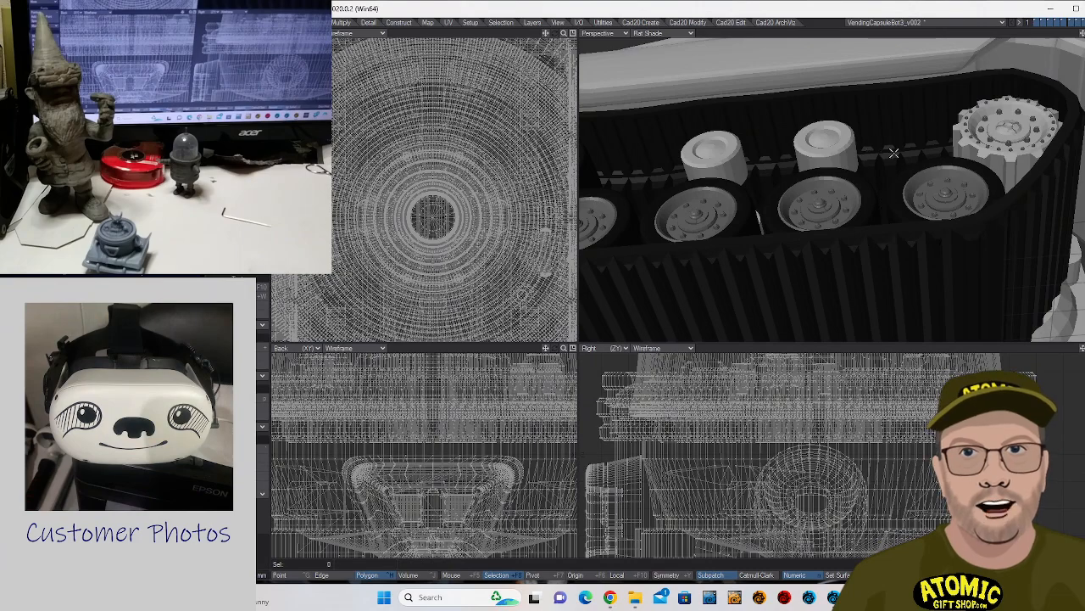
pyautogui.keyDown('alt'); pyautogui.moveTo(931, 148); pyautogui.dragTo(896, 181); pyautogui.keyUp('alt')
pyautogui.scroll(-2, 890, 185)
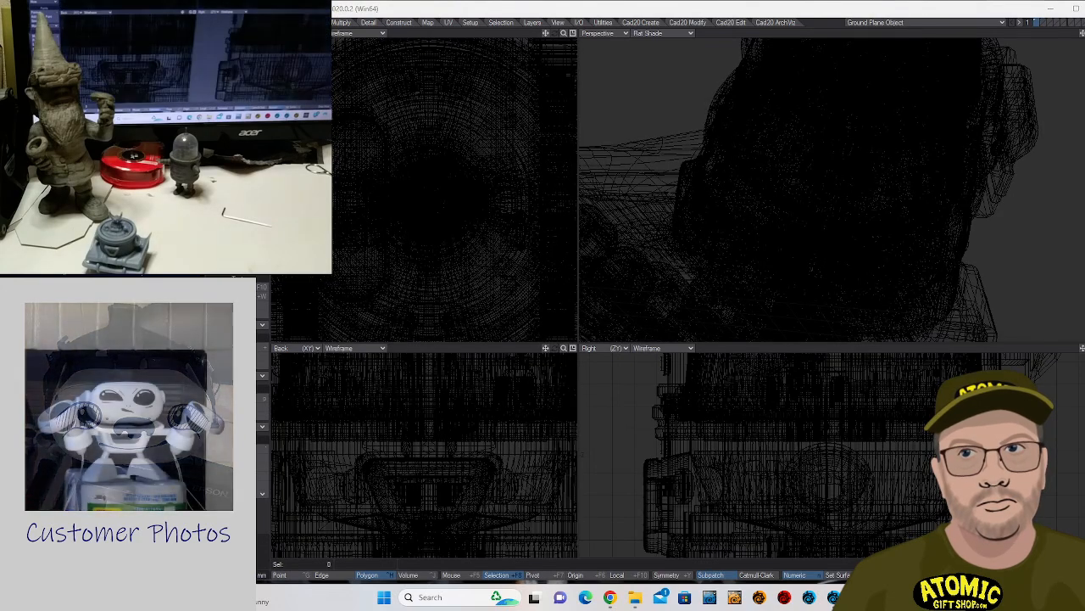
pyautogui.press("'")
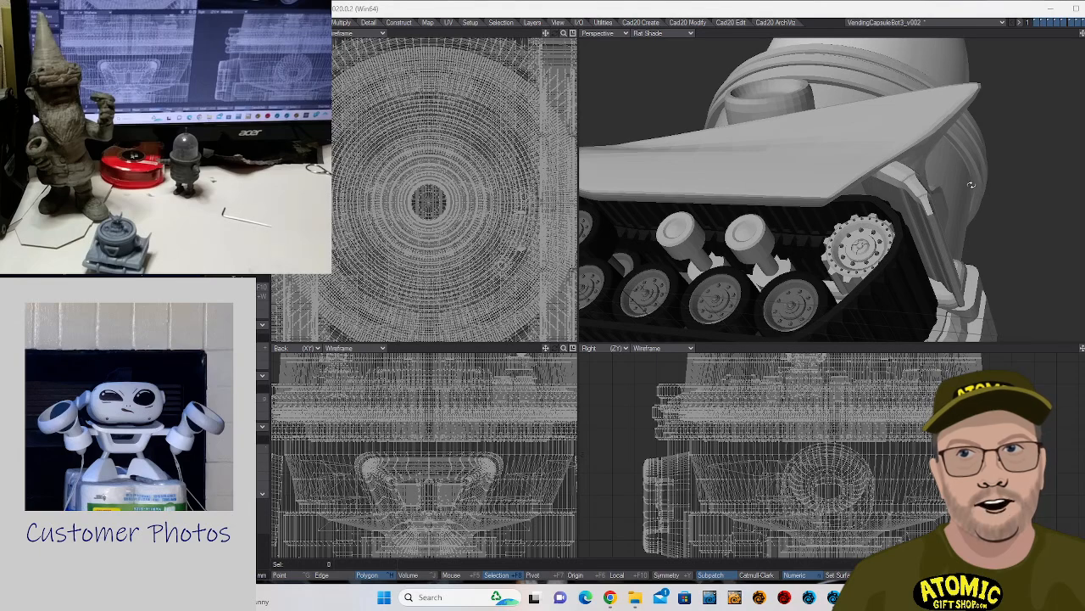
pyautogui.keyDown('alt'); pyautogui.moveTo(971, 184); pyautogui.dragTo(758, 179); pyautogui.keyUp('alt')
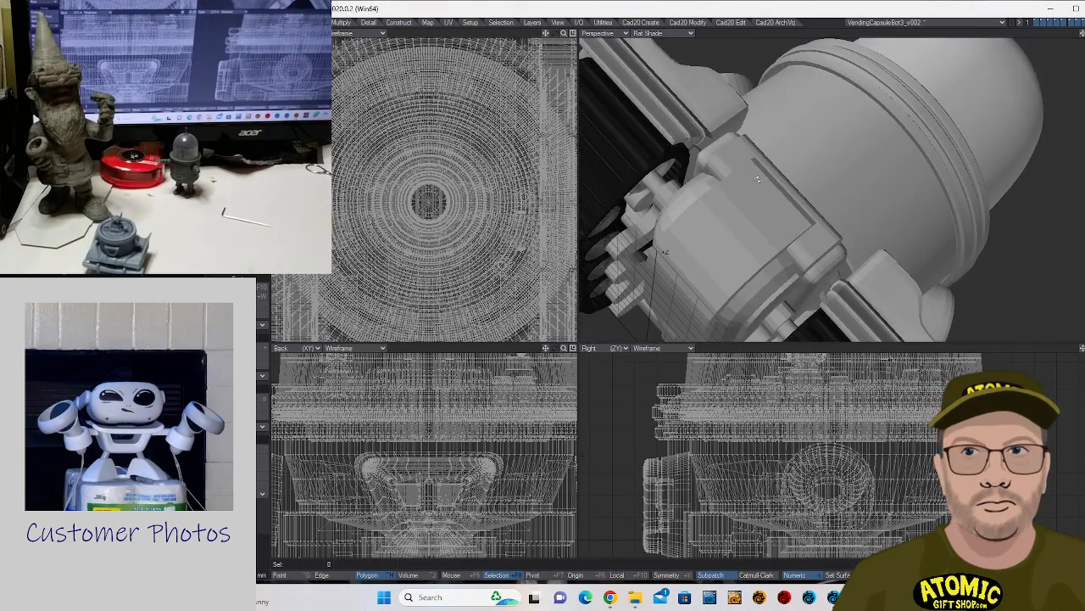
# - Select all connected polygons of one wheel bracket and isolate the layer that holds the brackets
pyautogui.click(634, 234)
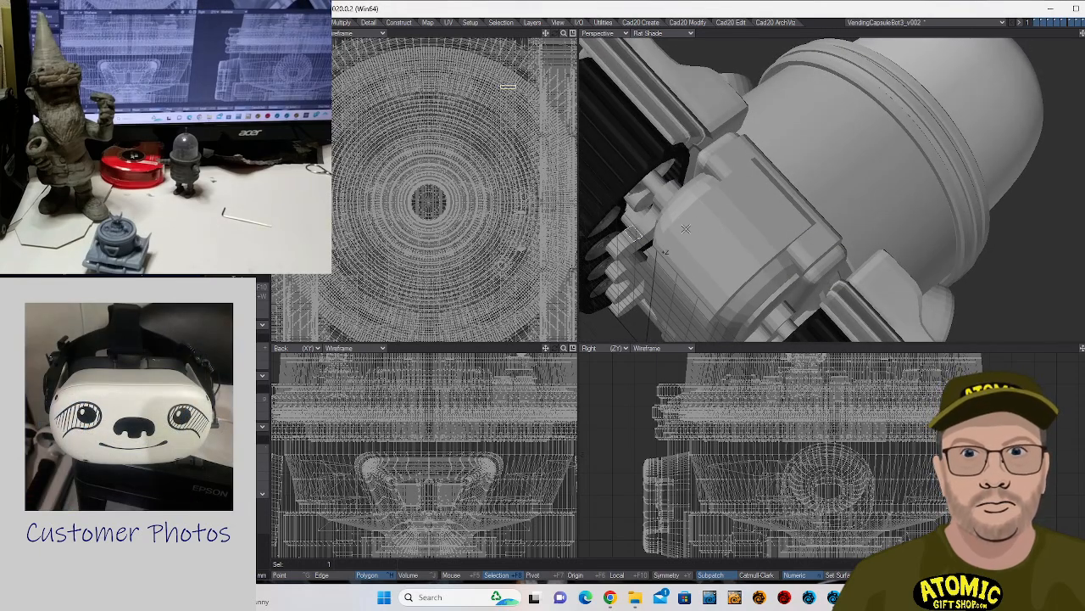
pyautogui.press(']')
pyautogui.keyDown('alt'); pyautogui.moveTo(593, 182); pyautogui.dragTo(845, 206); pyautogui.keyUp('alt')
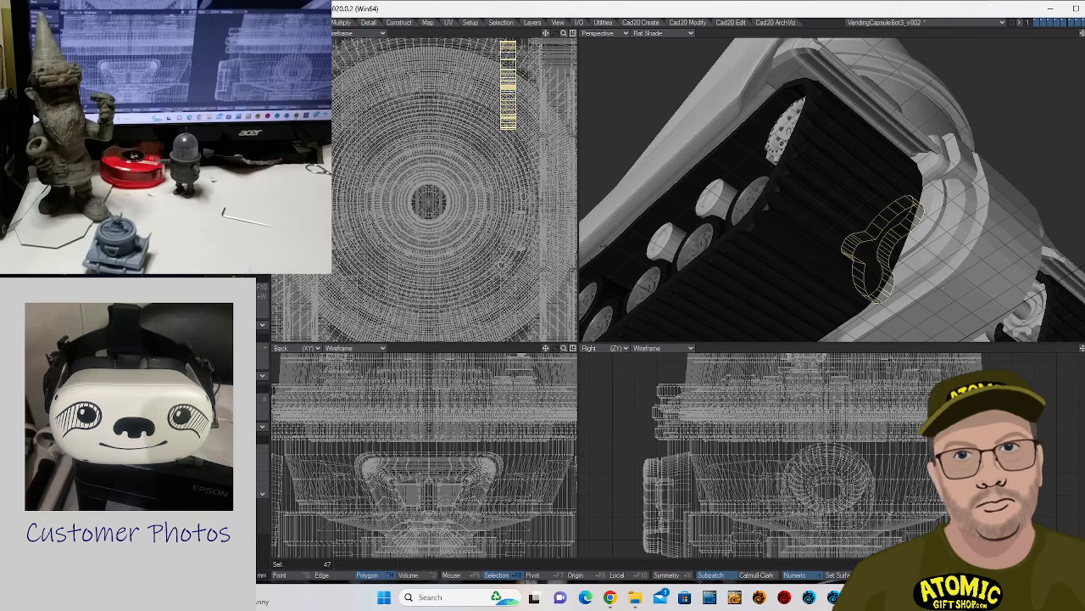
pyautogui.press('l')
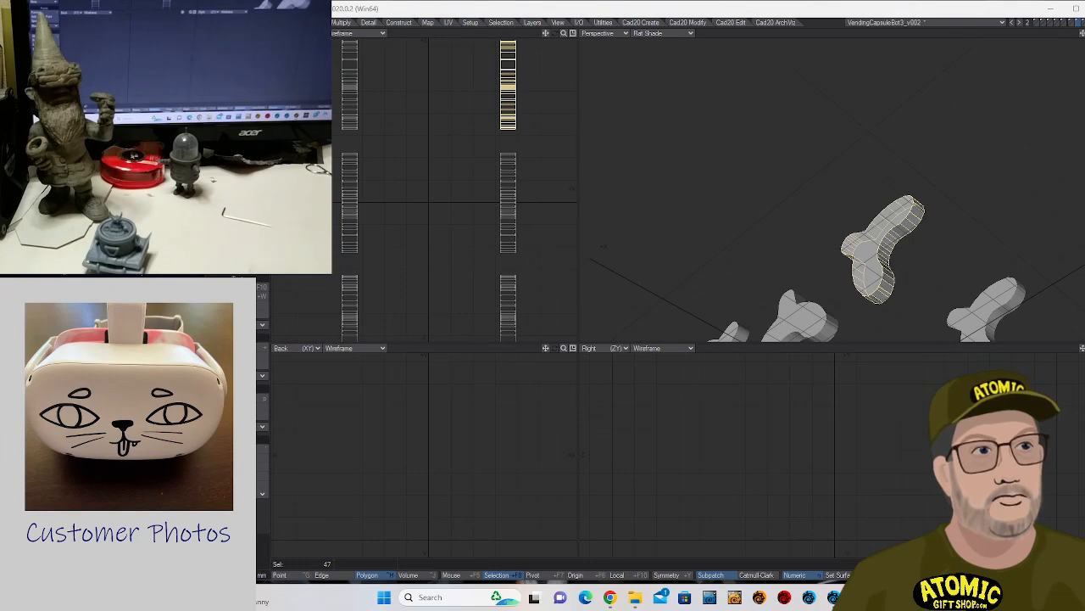
# - Show the track and chassis layers in the background as reference and deselect the bracket
pyautogui.click(1072, 26)
pyautogui.keyDown('shift'); pyautogui.click(1067, 26); pyautogui.keyUp('shift')
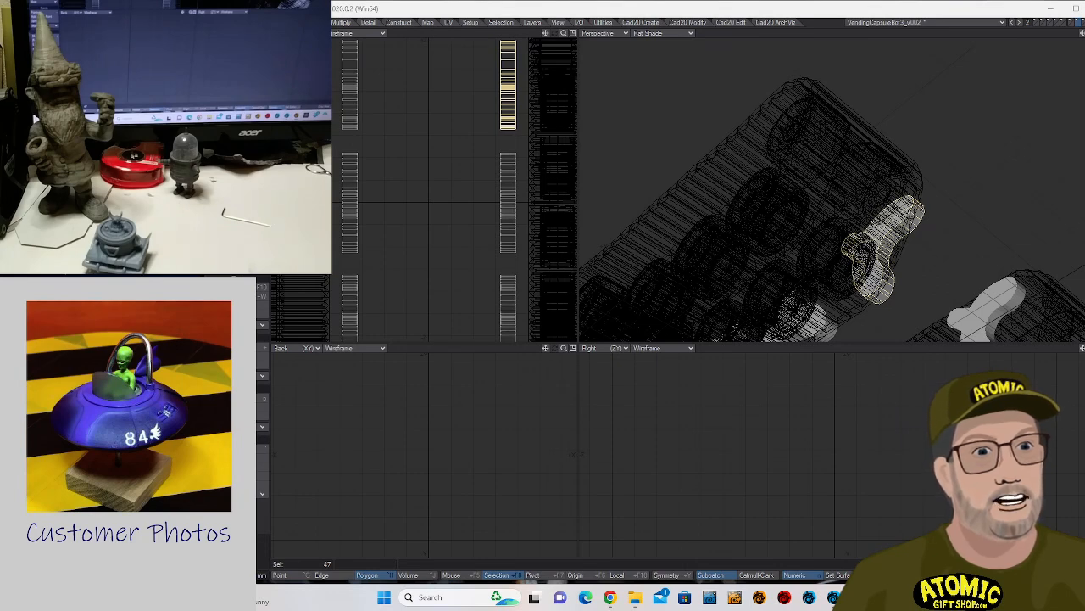
pyautogui.hotkey('alt', '1')
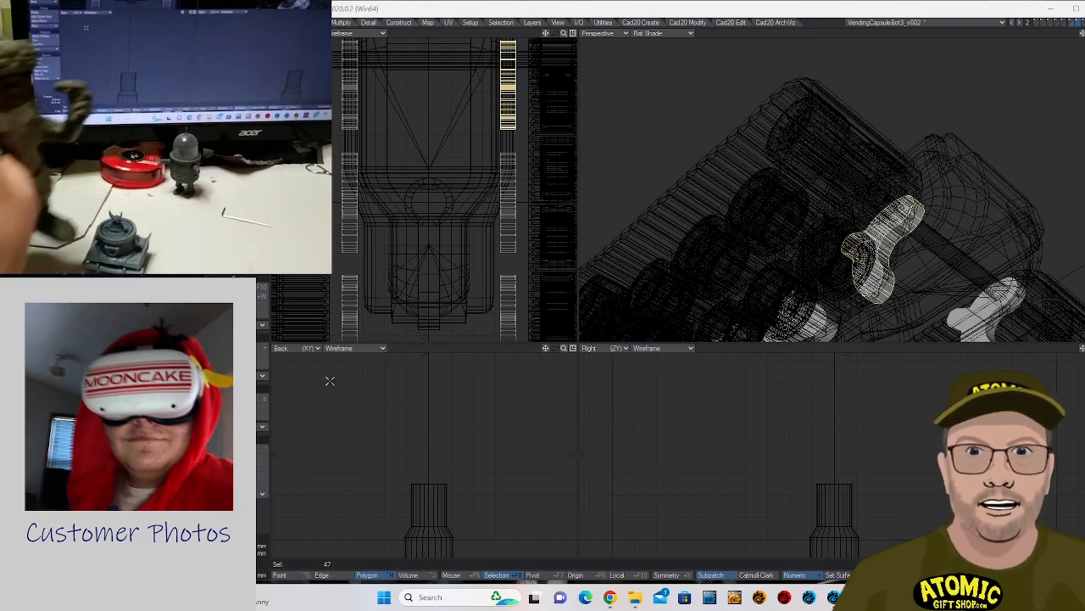
pyautogui.click(255, 508)
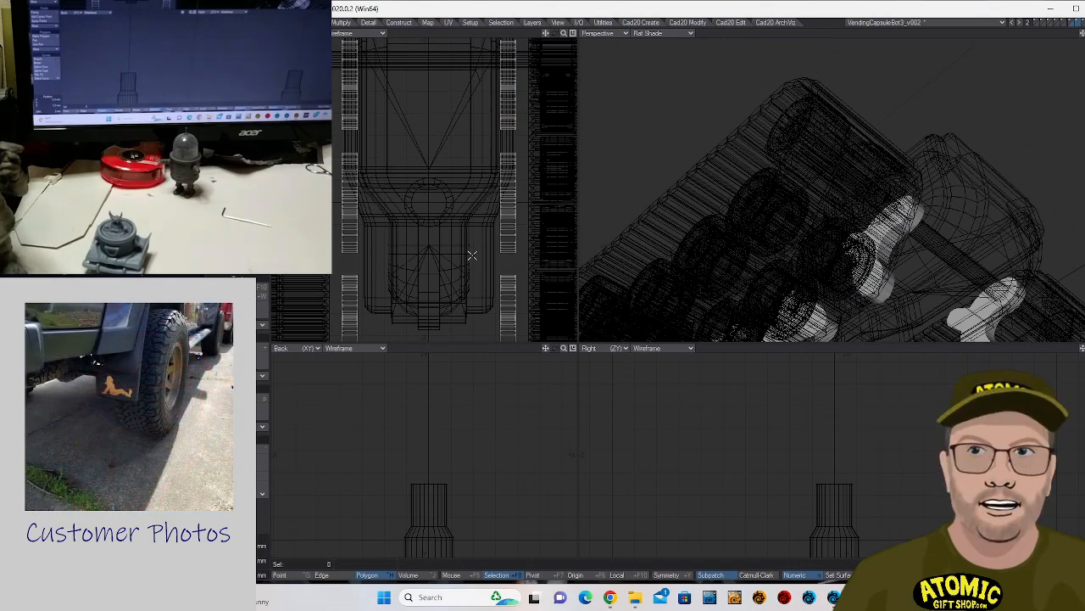
# - Stretch the brackets sideways into the tracks on both sides, using Symmetry and the Mouse action center
pyautogui.keyDown('alt'); pyautogui.moveTo(459, 234); pyautogui.dragTo(499, 173); pyautogui.keyUp('alt')
pyautogui.press('h')
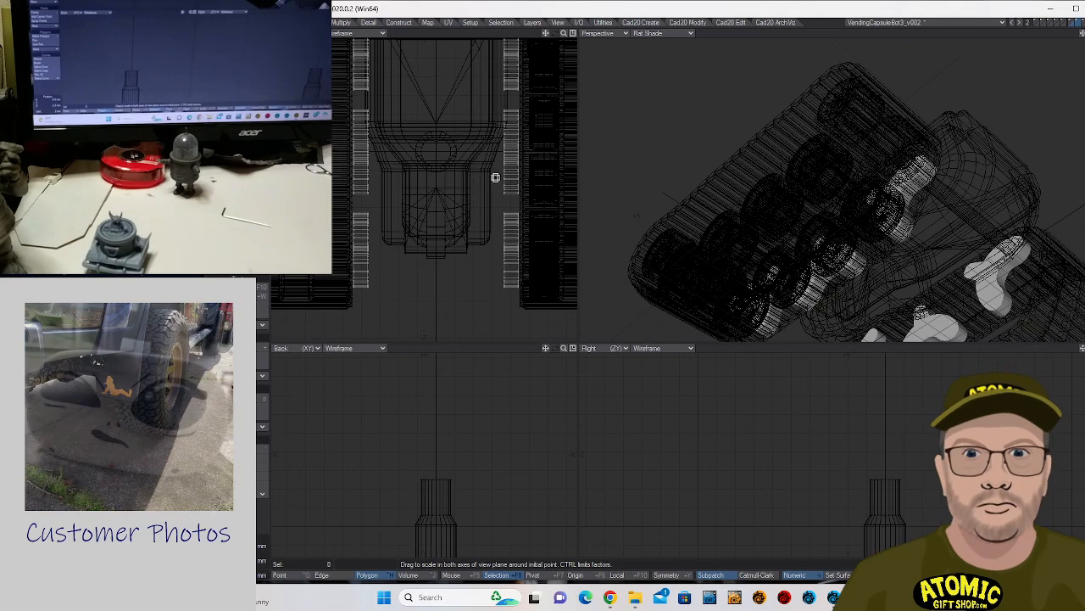
pyautogui.click(451, 575)
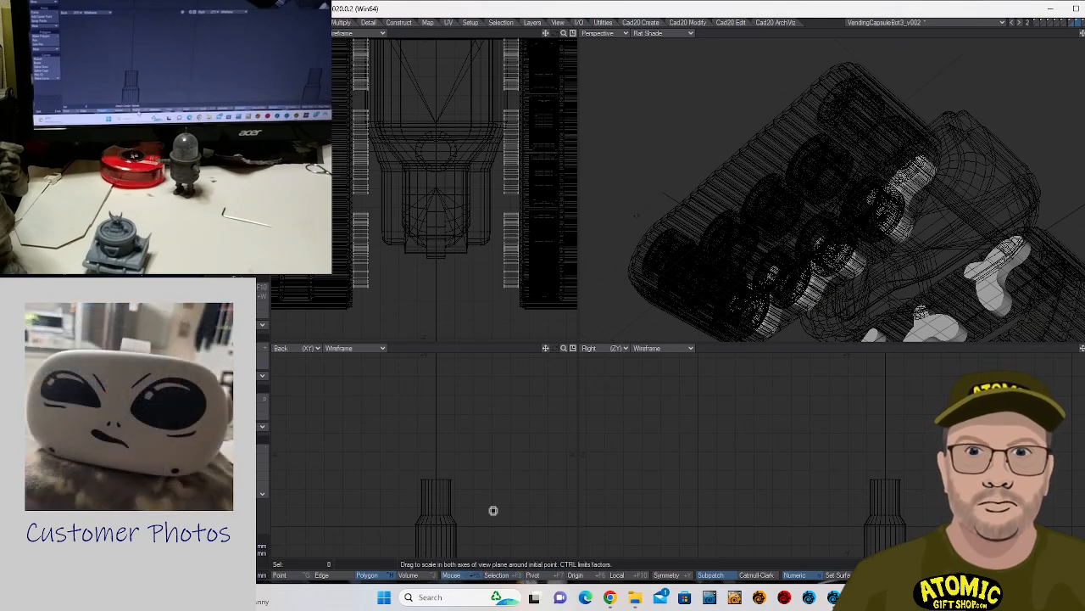
pyautogui.moveTo(505, 240); pyautogui.dragTo(517, 240)
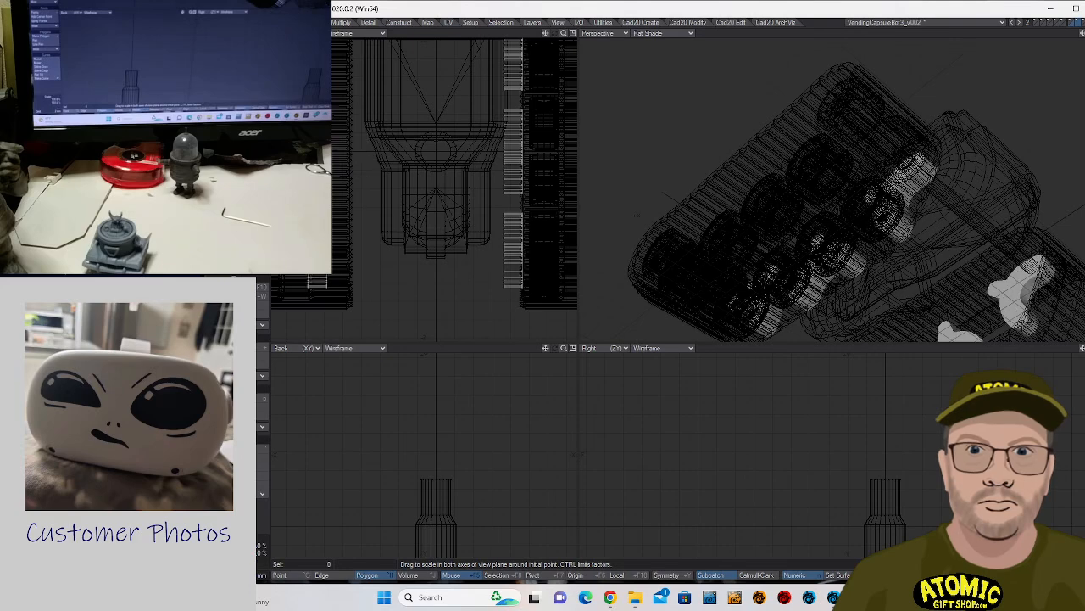
pyautogui.hotkey('ctrl', 'z')
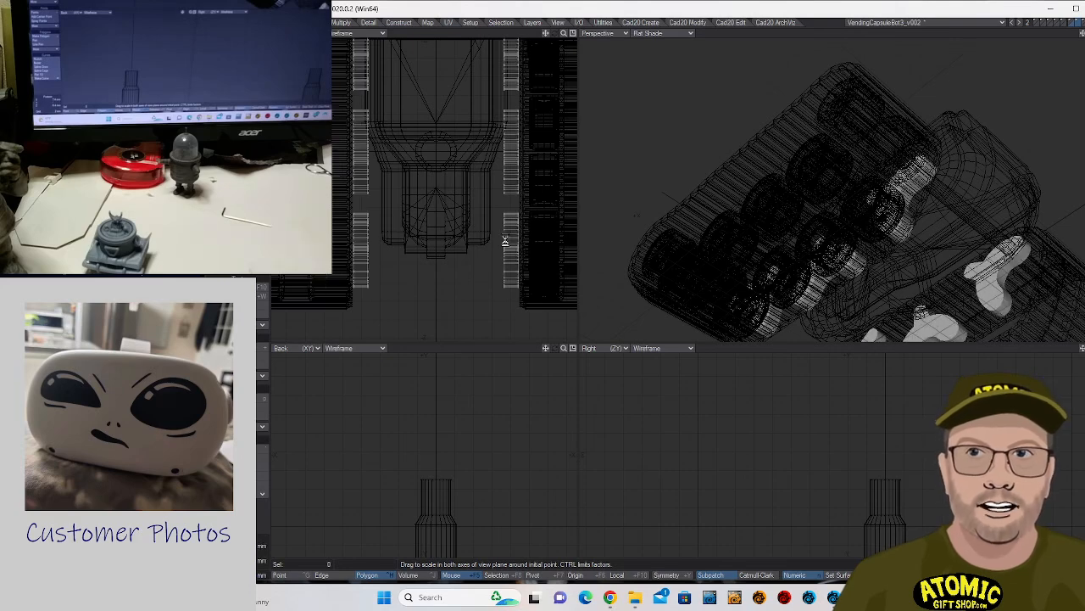
pyautogui.hotkey('shift', 'y')
pyautogui.moveTo(501, 240); pyautogui.dragTo(527, 240)
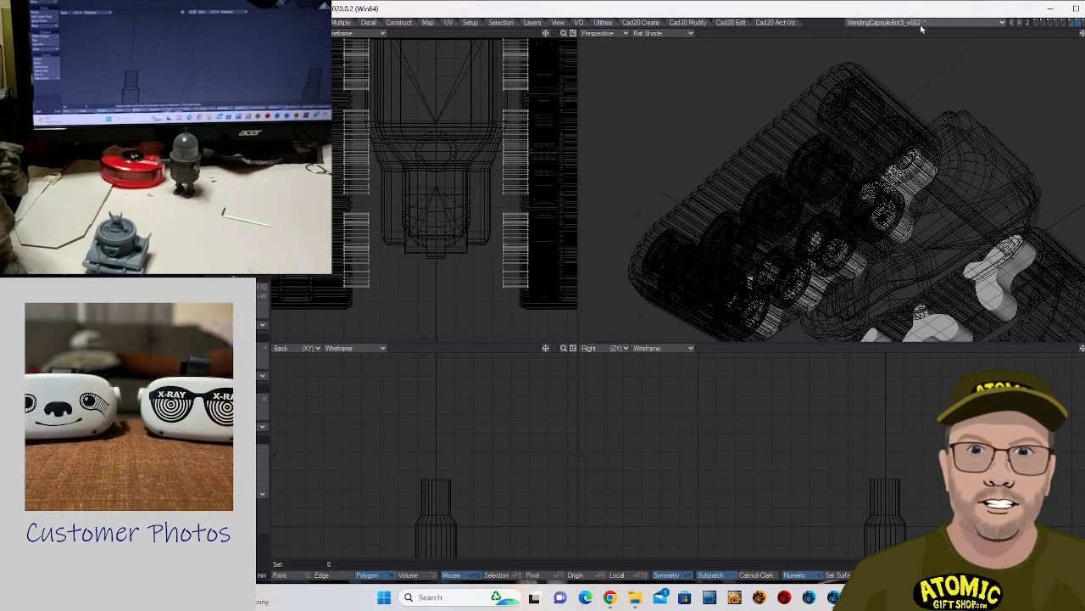
# - Examine how the widened brackets fit against the road wheels and the sprocket
pyautogui.keyDown('alt'); pyautogui.moveTo(921, 127); pyautogui.dragTo(868, 223); pyautogui.keyUp('alt')
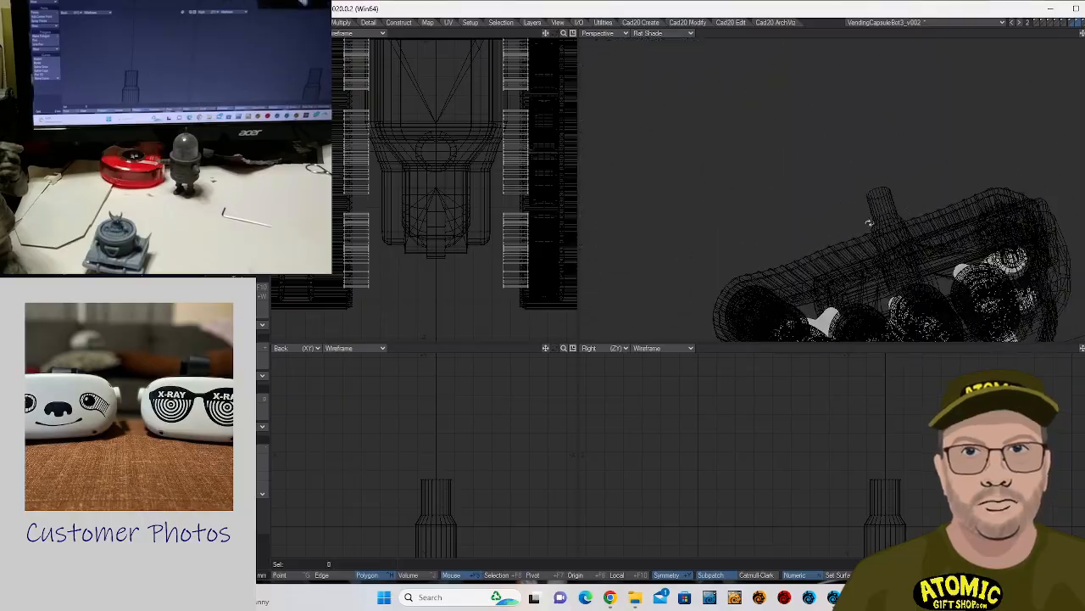
pyautogui.keyDown('alt'); pyautogui.moveTo(602, 235); pyautogui.dragTo(695, 161); pyautogui.keyUp('alt')
pyautogui.keyDown('alt'); pyautogui.keyDown('shift'); pyautogui.moveTo(695, 161); pyautogui.dragTo(789, 134); pyautogui.keyUp('shift'); pyautogui.keyUp('alt')
pyautogui.keyDown('alt'); pyautogui.moveTo(790, 134); pyautogui.dragTo(689, 180); pyautogui.keyUp('alt')
pyautogui.scroll(3, 767, 206)
pyautogui.scroll(-6, 722, 191)
pyautogui.scroll(4, 855, 185)
pyautogui.scroll(4, 819, 188)
pyautogui.scroll(5, 849, 422)
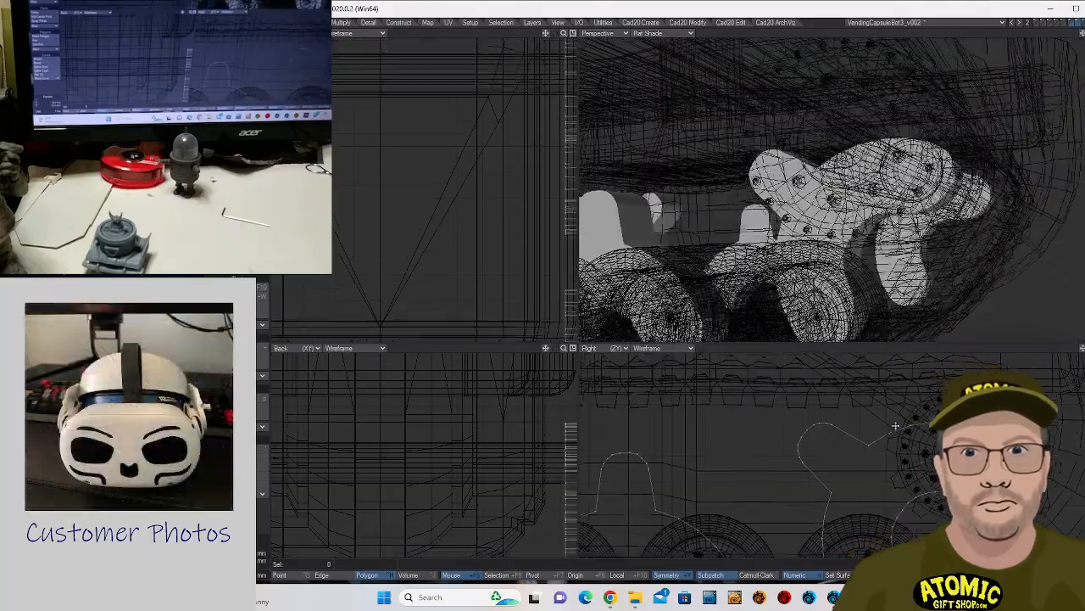
# - Try to delete the points of the bracket arm that overlaps the sprocket, and undo the deletion
pyautogui.press('h')
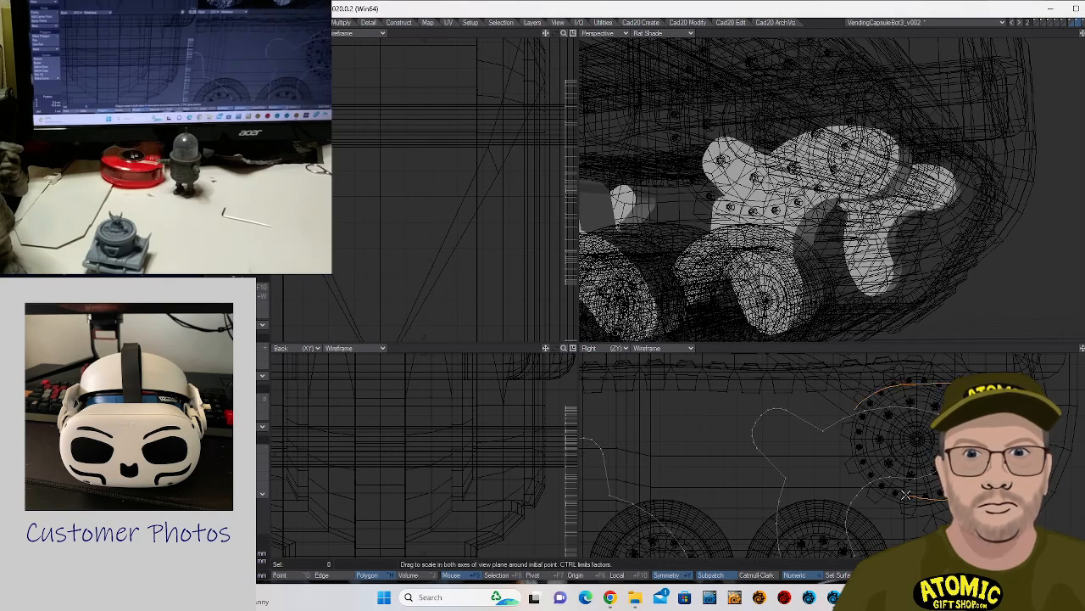
pyautogui.moveTo(895, 469); pyautogui.dragTo(912, 417)
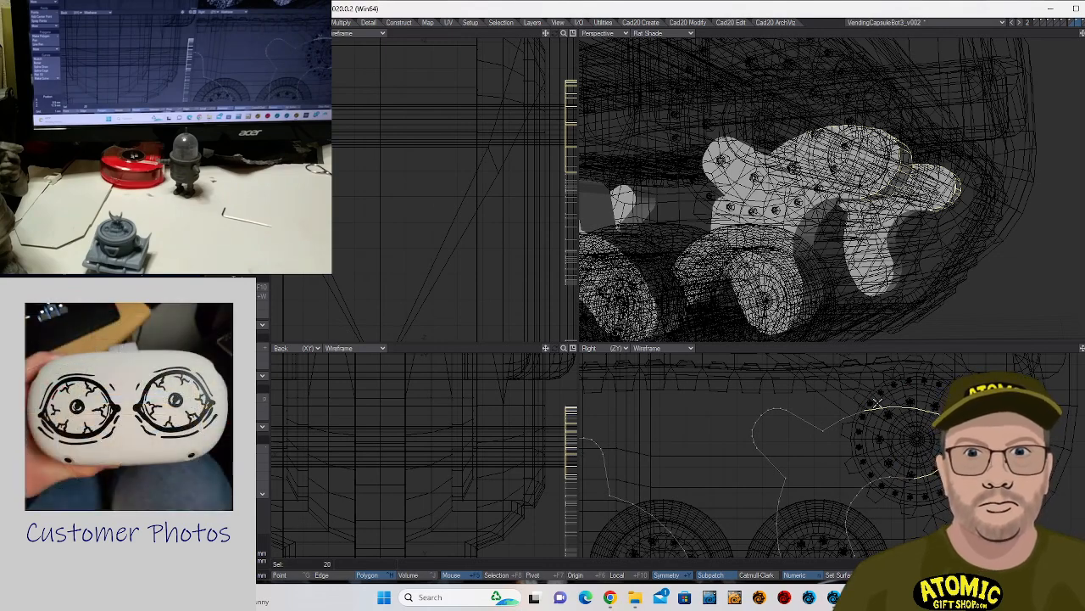
pyautogui.hotkey('ctrl', 'g')
pyautogui.moveTo(944, 502); pyautogui.dragTo(887, 354, button='right')
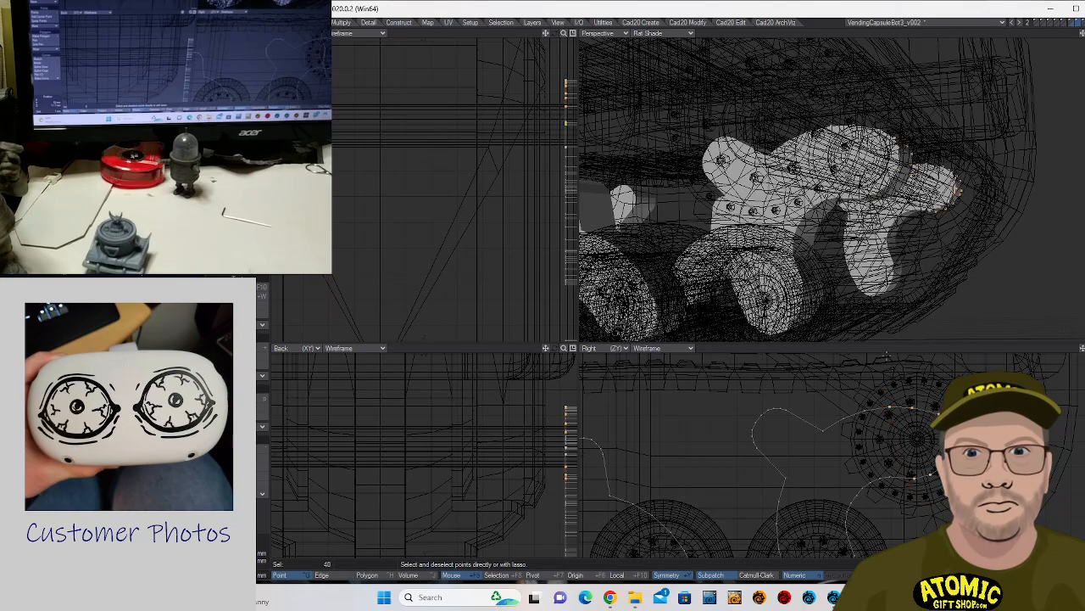
pyautogui.press('Delete')
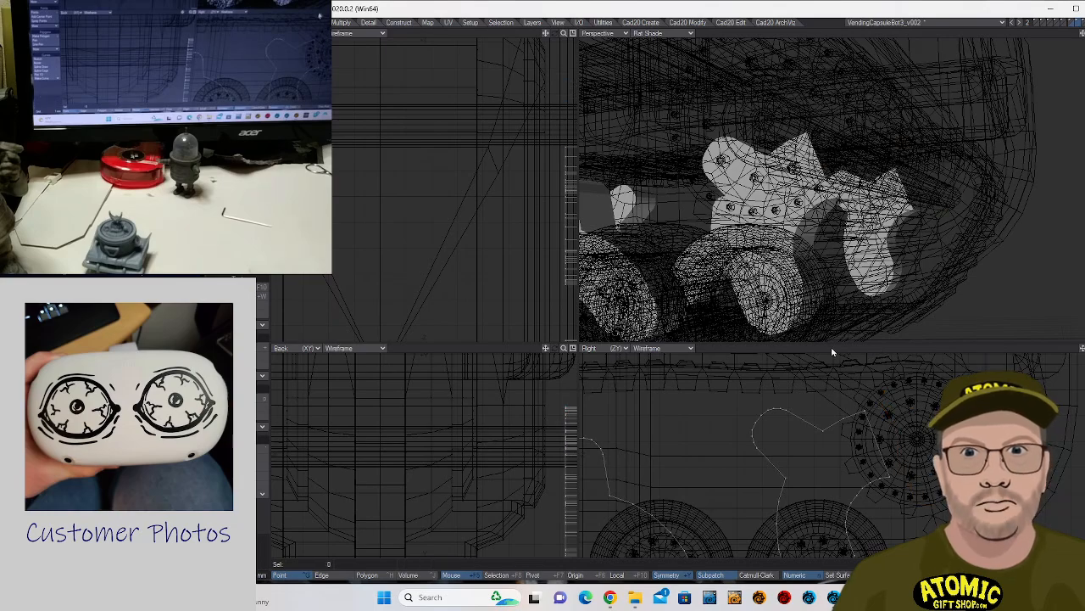
pyautogui.keyDown('alt'); pyautogui.moveTo(916, 208); pyautogui.dragTo(934, 135); pyautogui.keyUp('alt')
pyautogui.hotkey('ctrl', 'z')
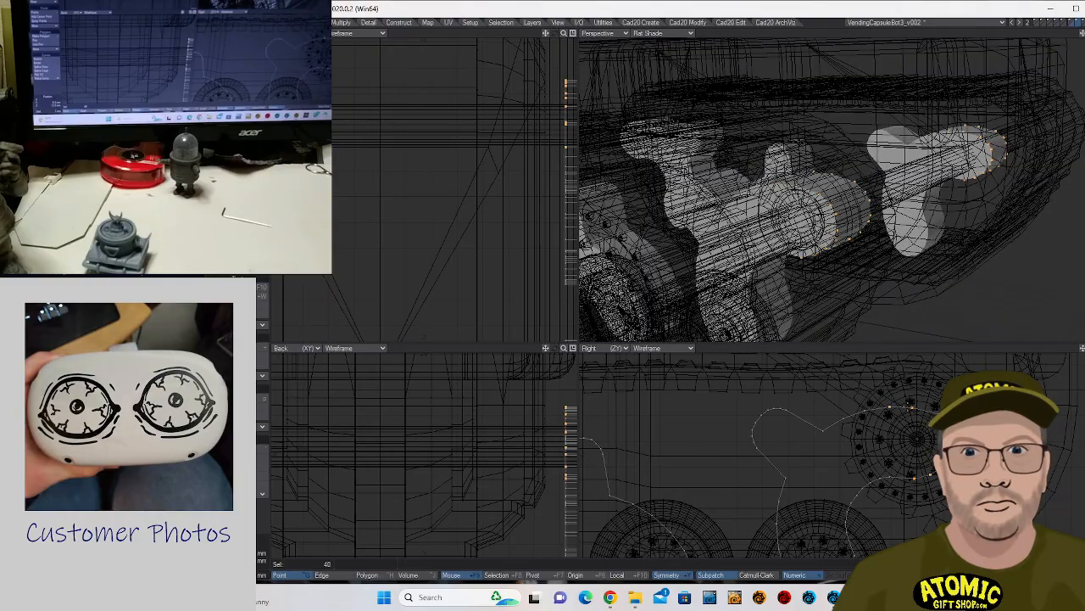
# - Select the end bracket's polygons at the sprocket and delete the points of its overlapping arm
pyautogui.hotkey('ctrl', 'h')
pyautogui.press('/')
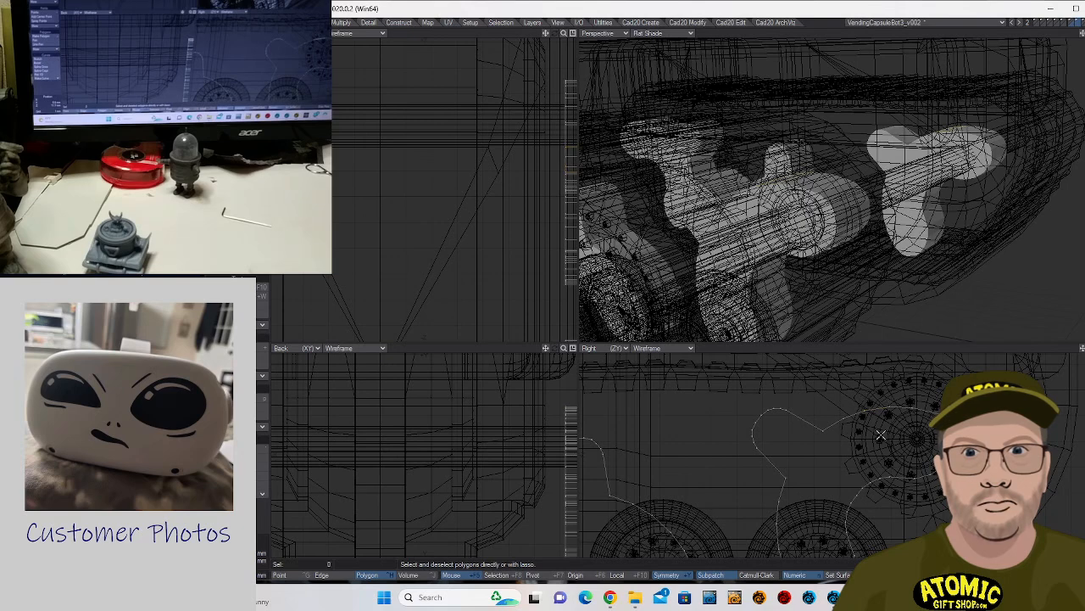
pyautogui.moveTo(882, 408); pyautogui.dragTo(957, 383, button='right')
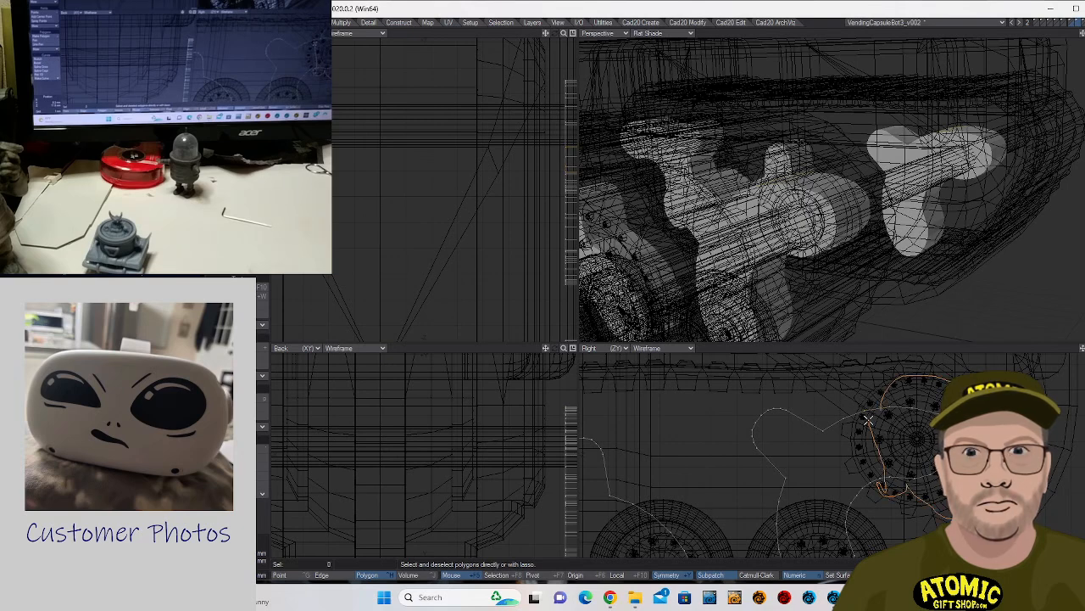
pyautogui.moveTo(869, 419)
pyautogui.mouseDown(button='right')
pyautogui.moveTo(870, 382)
pyautogui.moveTo(882, 386)
pyautogui.mouseUp(button='right')
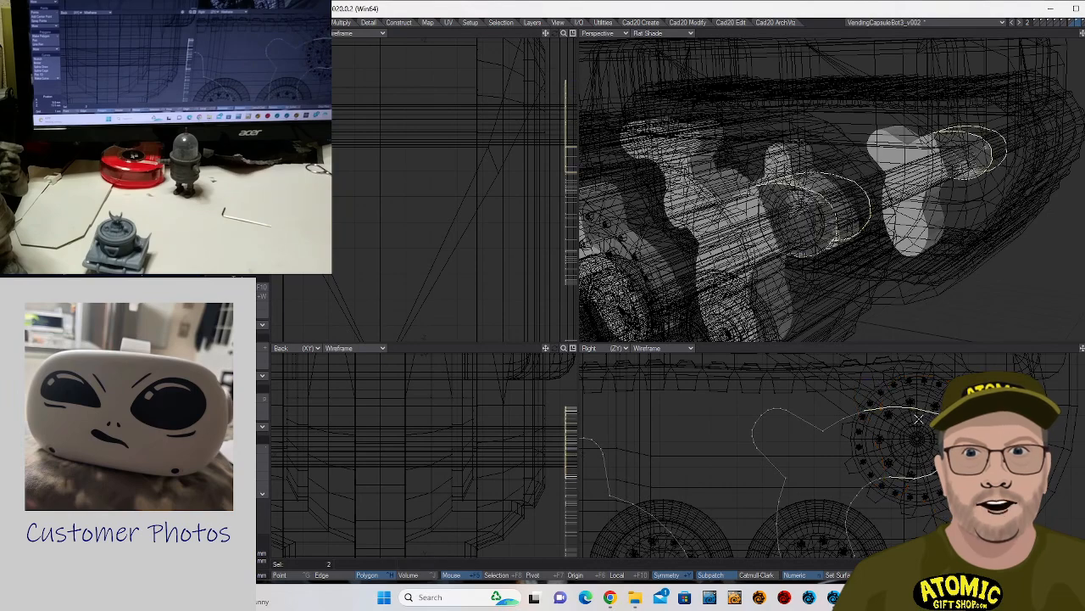
pyautogui.hotkey('ctrl', 'g')
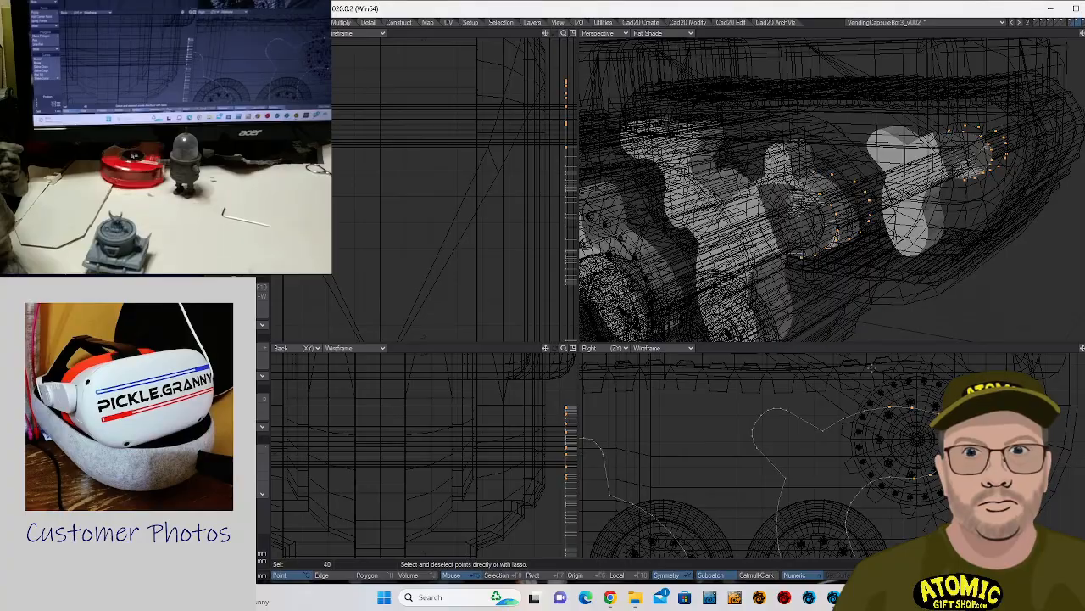
pyautogui.press('/')
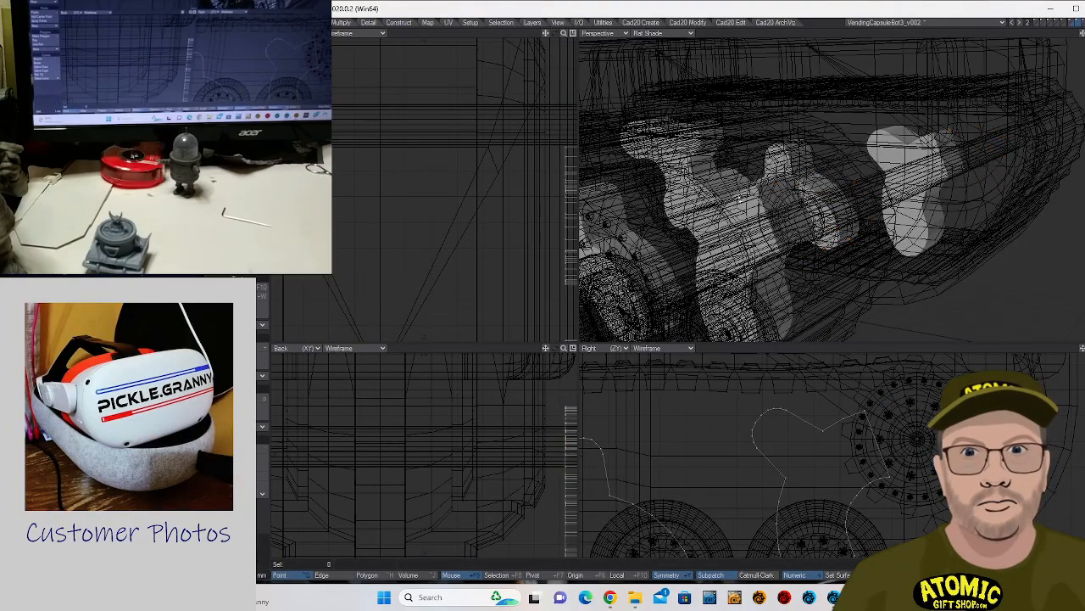
# - Move the corner points of the trimmed bracket in the side view to pull its outline away from the sprocket
pyautogui.keyDown('alt'); pyautogui.moveTo(892, 200); pyautogui.dragTo(813, 192); pyautogui.keyUp('alt')
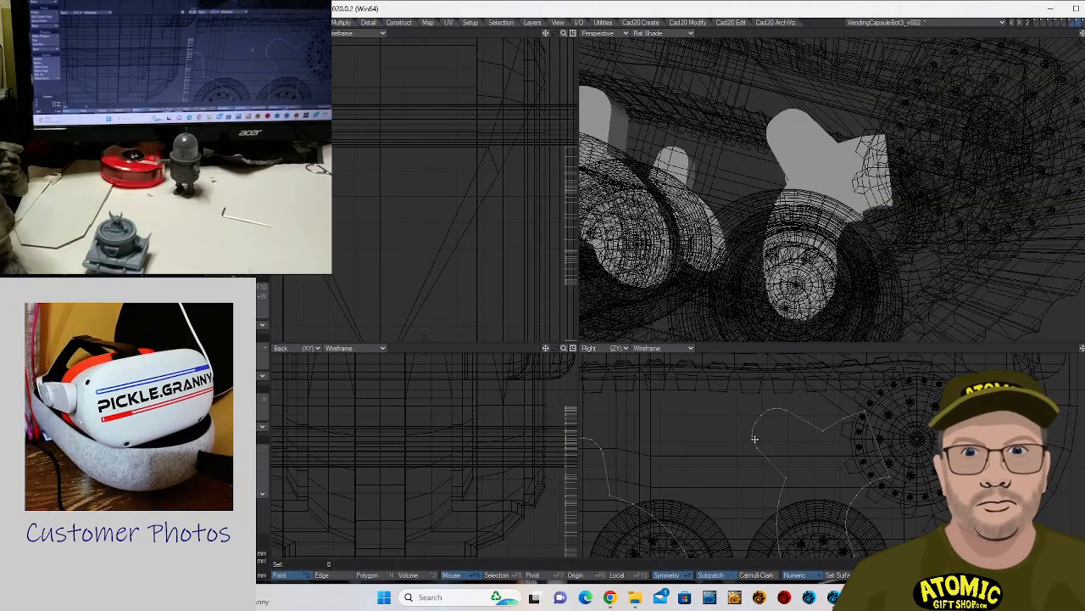
pyautogui.keyDown('alt'); pyautogui.moveTo(831, 484); pyautogui.dragTo(818, 446); pyautogui.keyUp('alt')
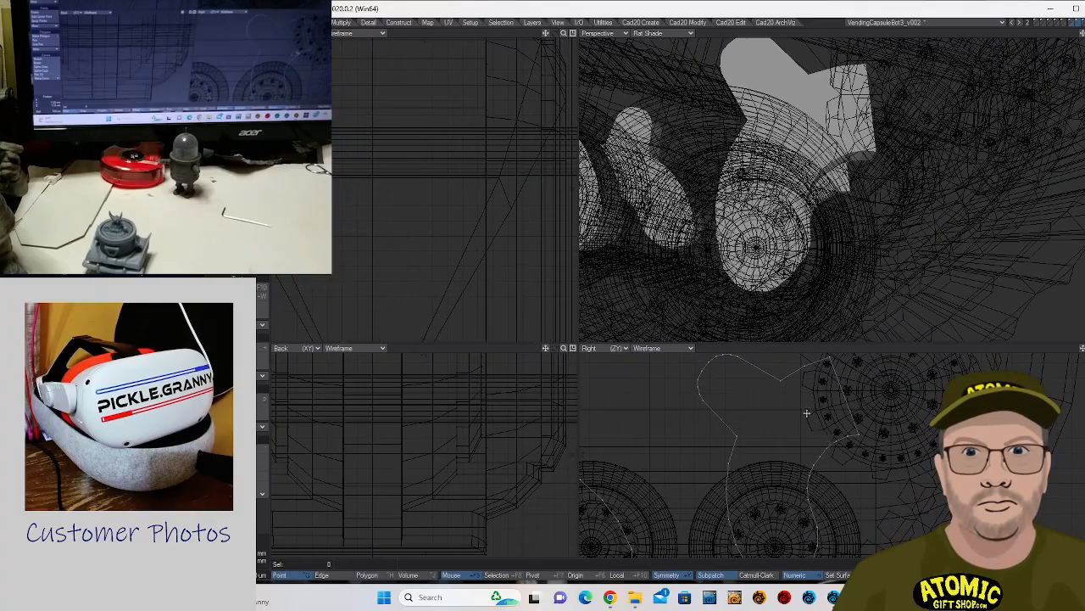
pyautogui.keyDown('ctrl'); pyautogui.keyDown('alt'); pyautogui.moveTo(814, 407); pyautogui.dragTo(823, 384); pyautogui.keyUp('alt'); pyautogui.keyUp('ctrl')
pyautogui.press('t')
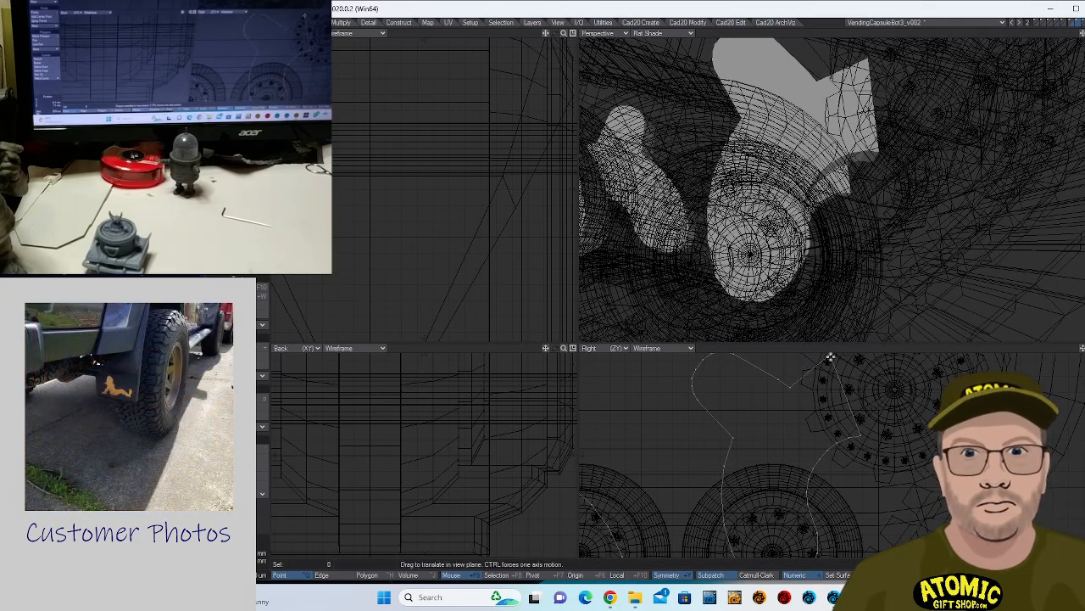
pyautogui.moveTo(830, 354); pyautogui.dragTo(804, 401)
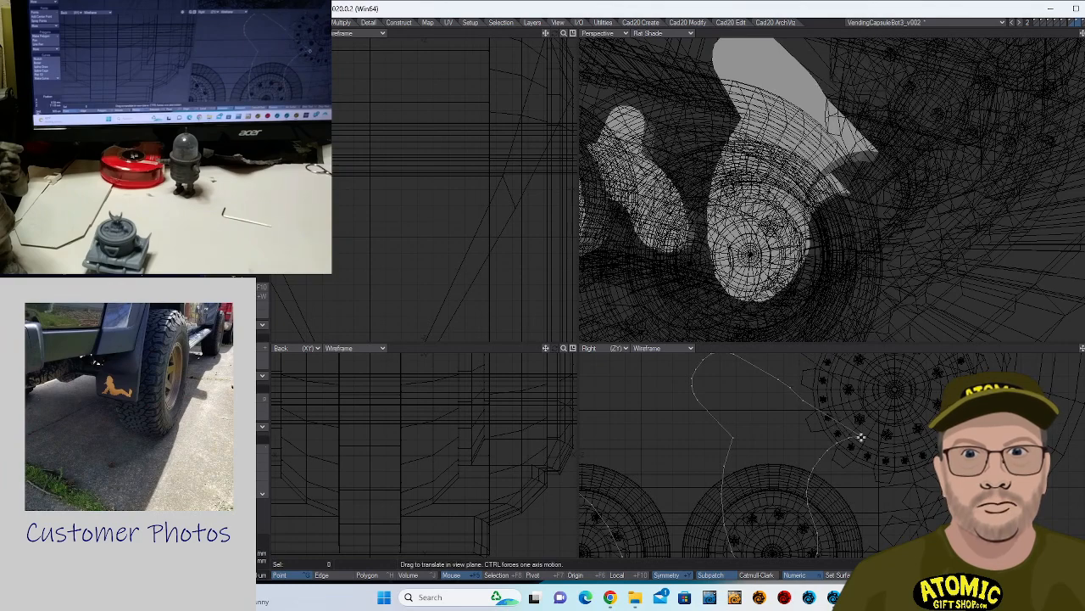
pyautogui.moveTo(860, 437); pyautogui.dragTo(859, 441)
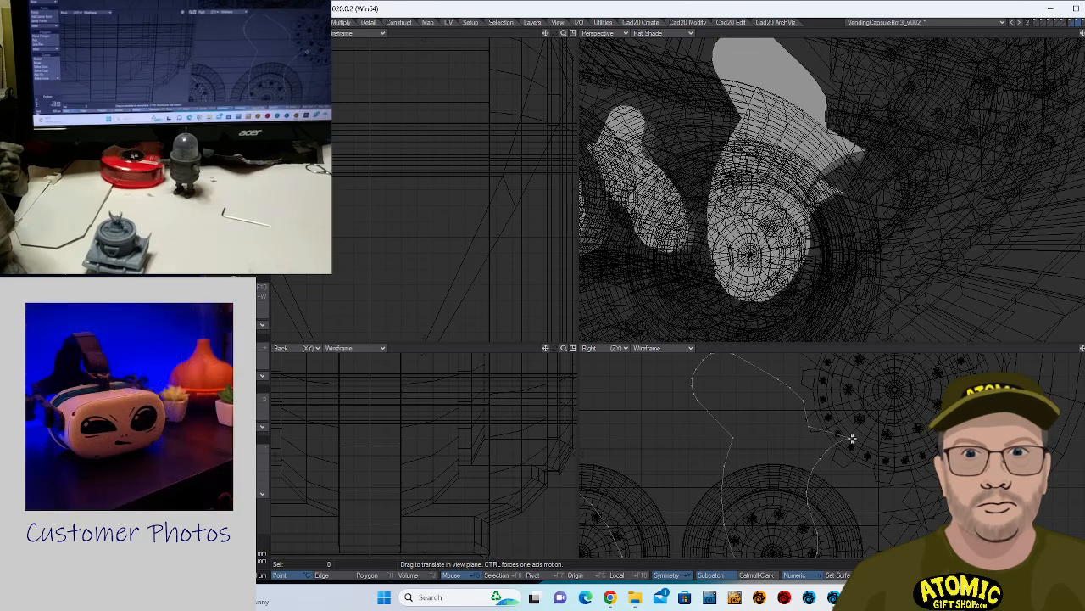
# - Move the trimmed bracket's corner points in the side view, pulling its upper edge inward and reshaping the outline around the leftover spike
pyautogui.moveTo(800, 399); pyautogui.dragTo(777, 388)
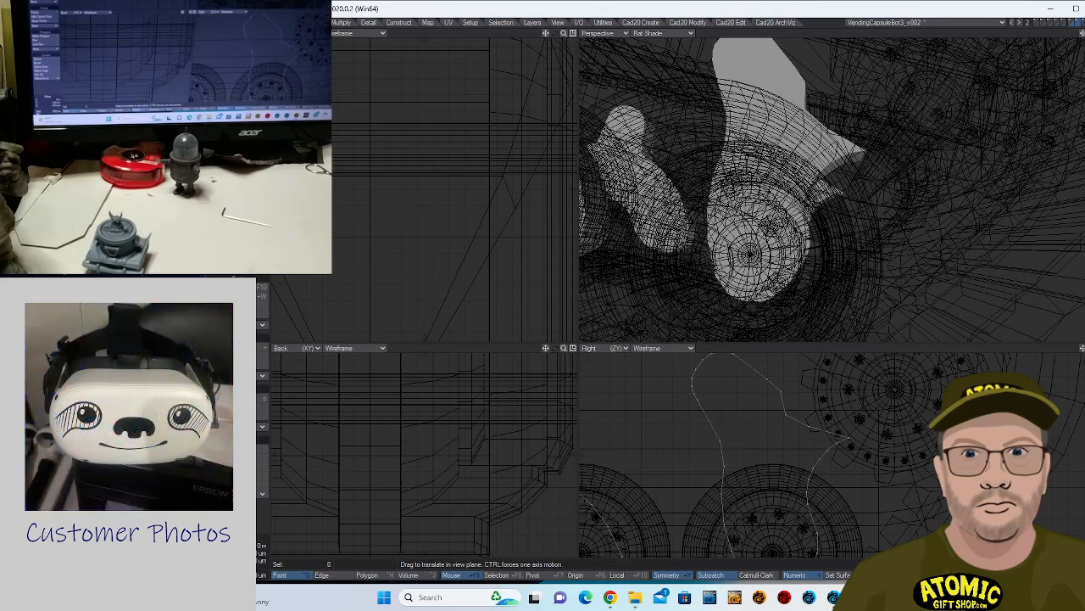
pyautogui.moveTo(780, 387); pyautogui.dragTo(773, 399)
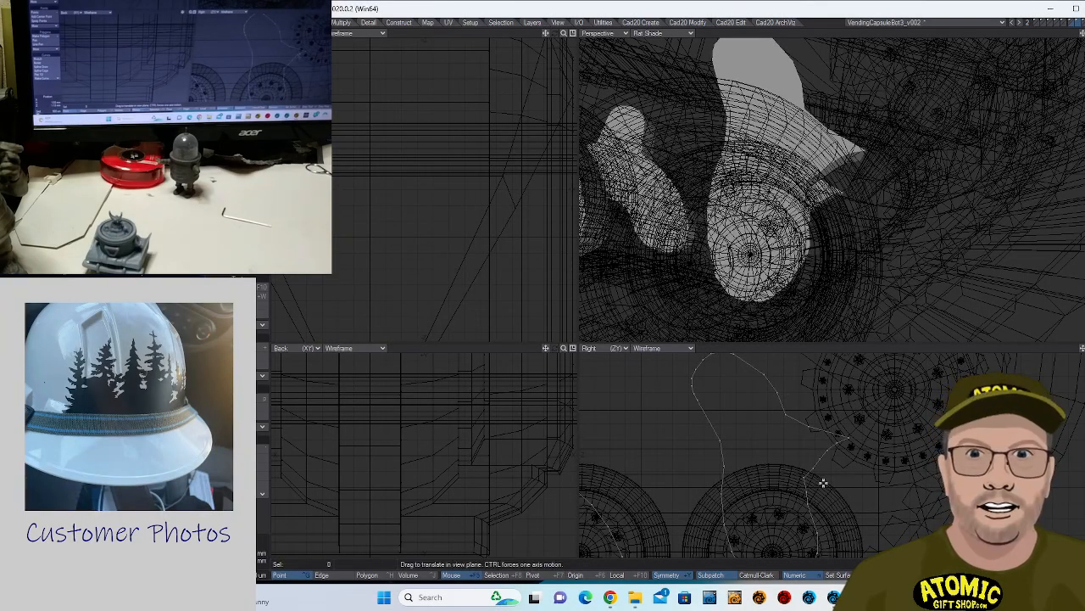
pyautogui.scroll(5, 822, 482)
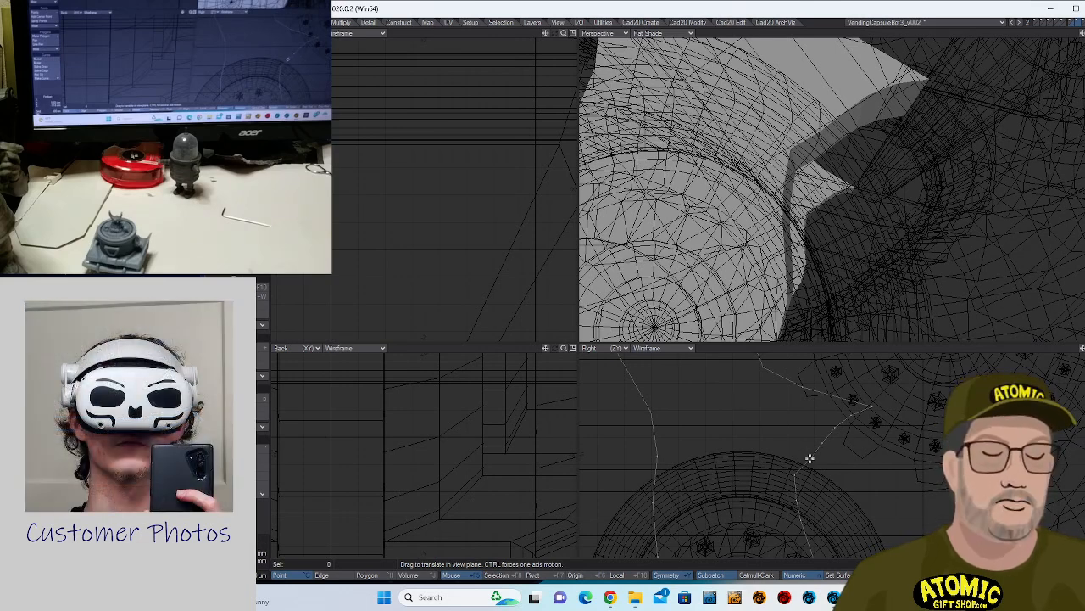
pyautogui.moveTo(810, 458); pyautogui.dragTo(823, 435)
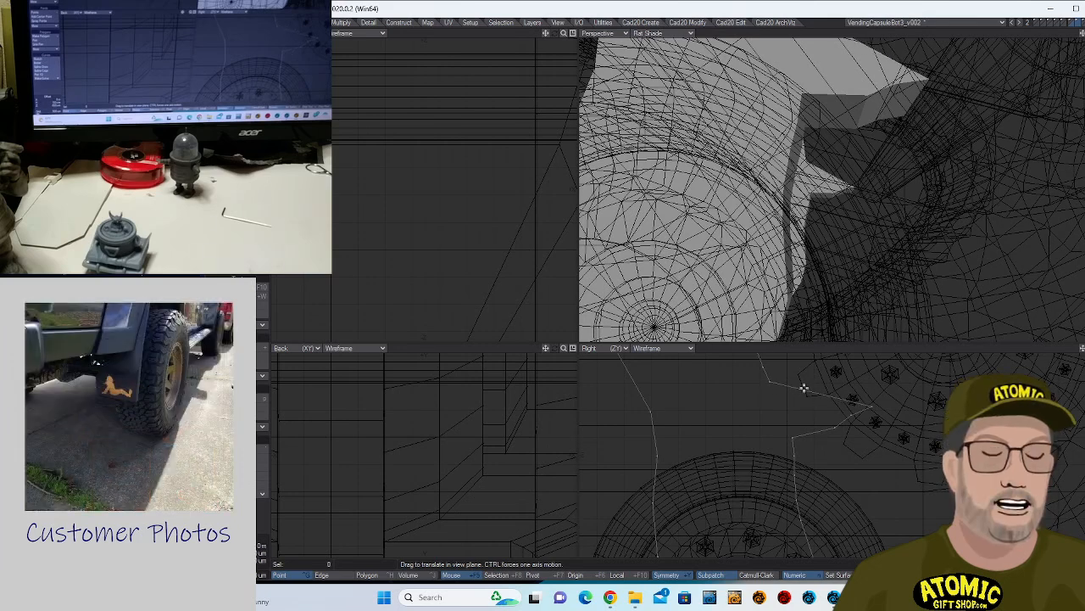
# - Remove the leftover spike from the bracket's outline so the edge facing the sprocket runs as a smooth curve
pyautogui.hotkey('ctrl', 'z')
pyautogui.hotkey('ctrl', 'z')
pyautogui.hotkey('ctrl', 'z')
pyautogui.hotkey('ctrl', 'z')
pyautogui.hotkey('ctrl', 'z')
pyautogui.hotkey('ctrl', 'z')
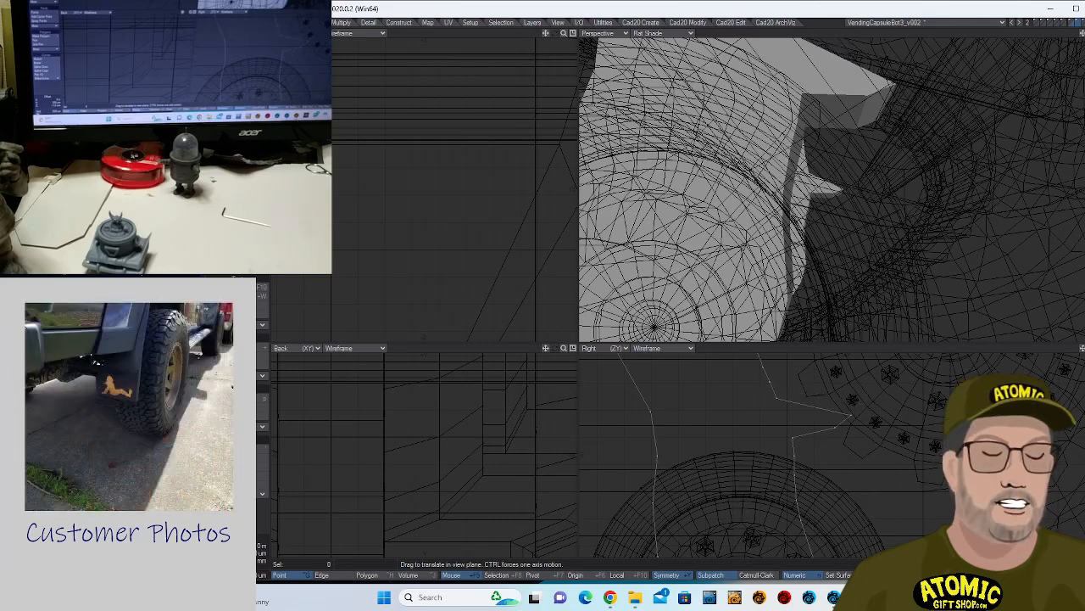
pyautogui.hotkey('ctrl', 'z')
pyautogui.hotkey('ctrl', 'z')
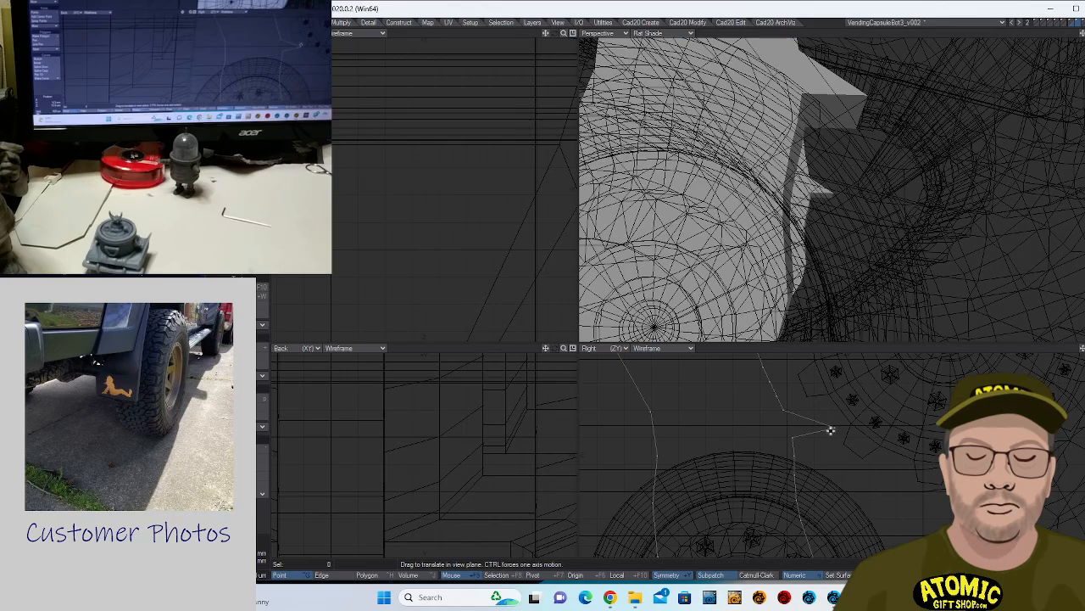
pyautogui.hotkey('ctrl', 'z')
pyautogui.hotkey('ctrl', 'z')
pyautogui.hotkey('ctrl', 'z')
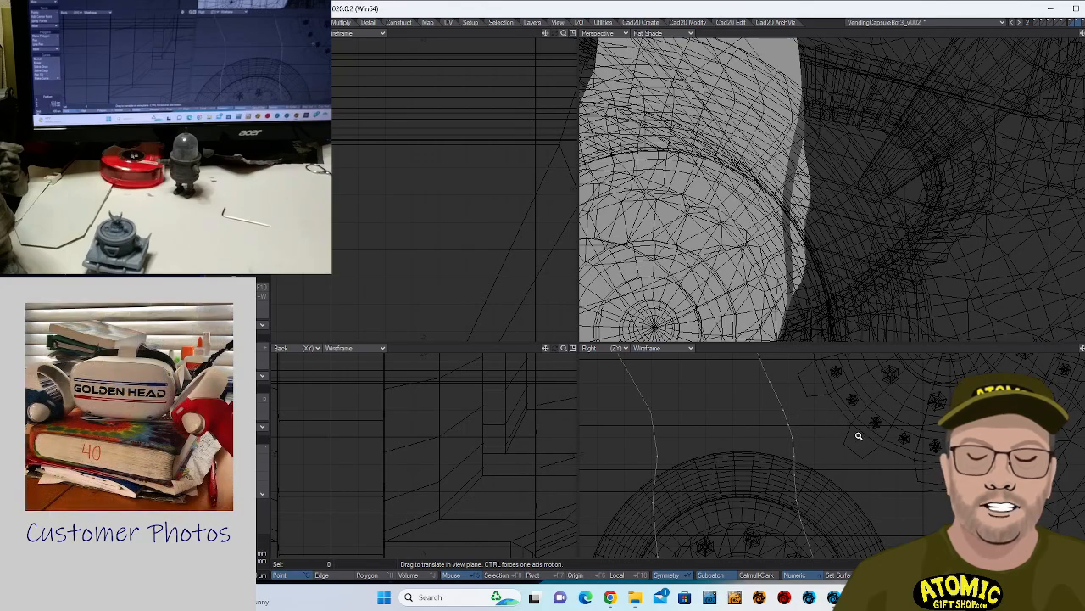
# - Examine the reshaped end bracket's clearance from the sprocket and compare it with the brackets along both tracks
pyautogui.keyDown('ctrl'); pyautogui.keyDown('alt'); pyautogui.moveTo(860, 436); pyautogui.dragTo(758, 428); pyautogui.keyUp('alt'); pyautogui.keyUp('ctrl')
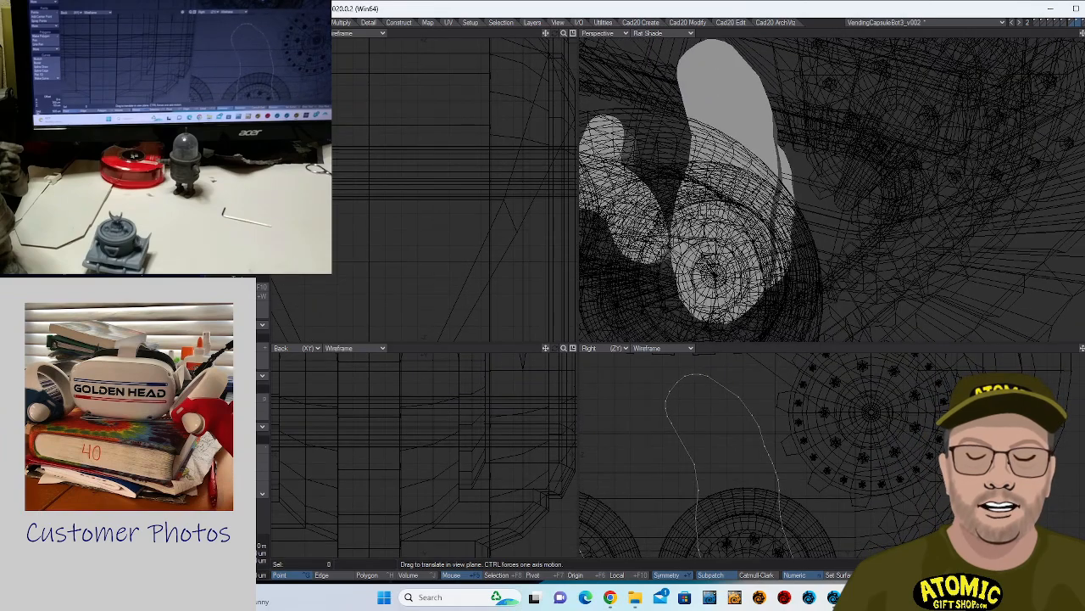
pyautogui.keyDown('ctrl'); pyautogui.keyDown('alt'); pyautogui.moveTo(782, 458); pyautogui.dragTo(823, 444); pyautogui.keyUp('alt'); pyautogui.keyUp('ctrl')
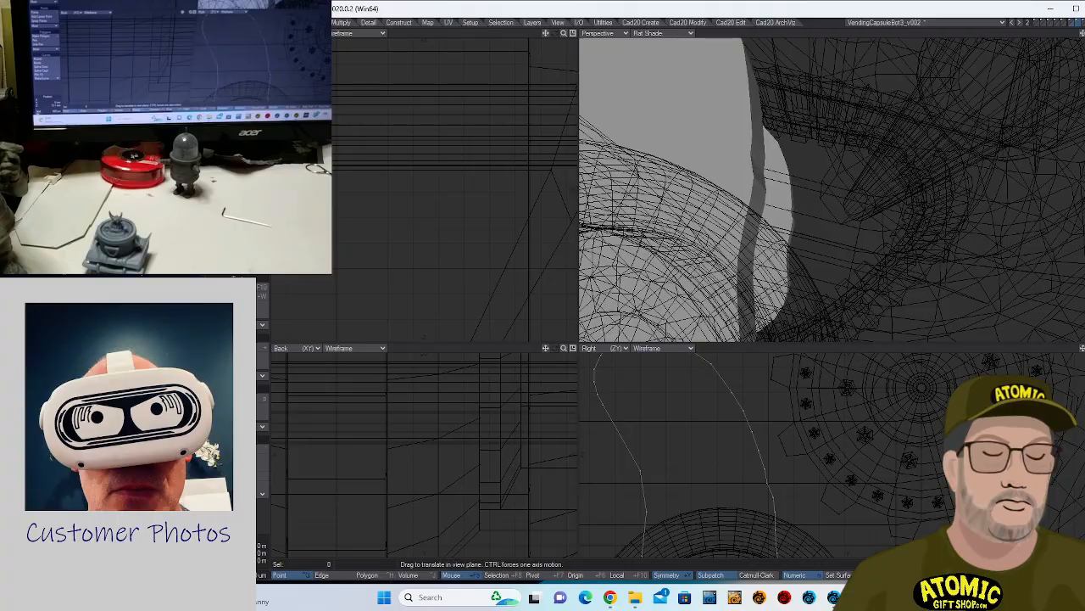
pyautogui.keyDown('alt'); pyautogui.moveTo(778, 492); pyautogui.dragTo(802, 444); pyautogui.keyUp('alt')
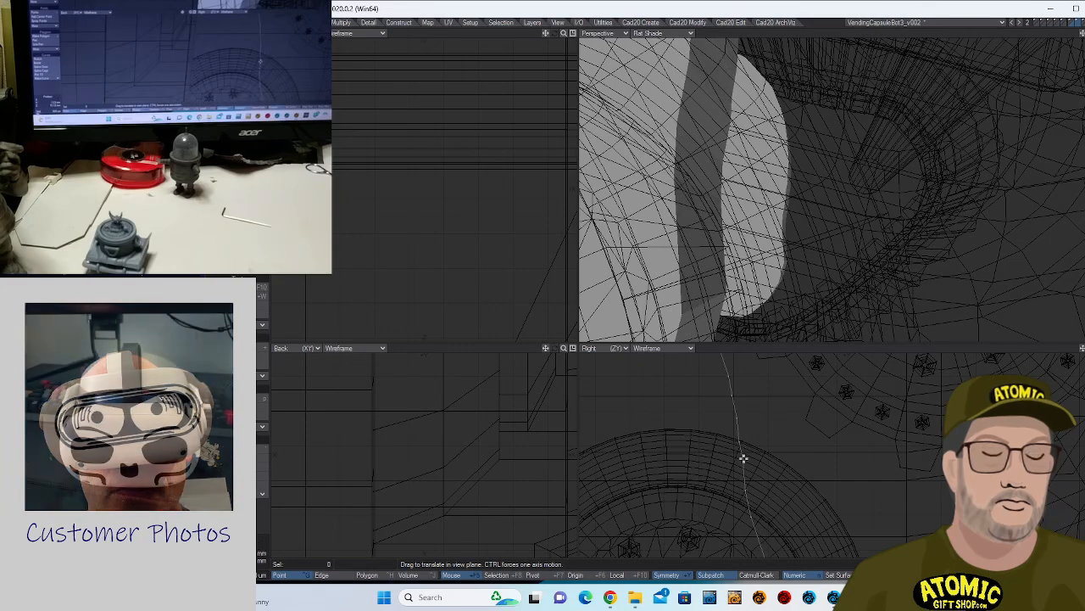
pyautogui.keyDown('ctrl'); pyautogui.keyDown('alt'); pyautogui.moveTo(785, 450); pyautogui.dragTo(757, 491); pyautogui.keyUp('alt'); pyautogui.keyUp('ctrl')
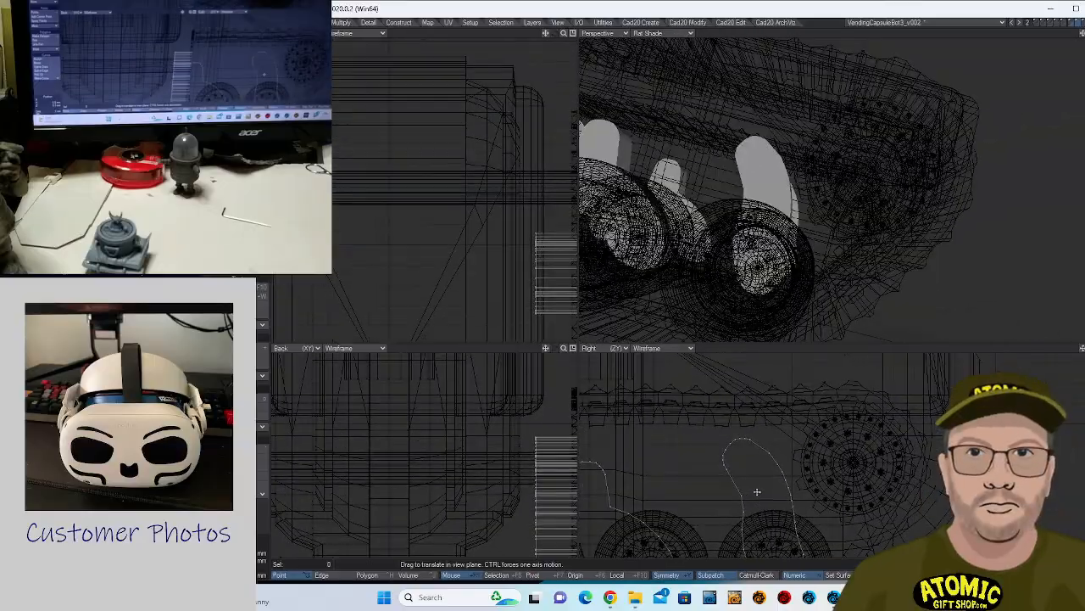
pyautogui.moveTo(742, 449)
pyautogui.keyDown('ctrl'); pyautogui.keyDown('alt'); pyautogui.mouseDown()
pyautogui.moveTo(819, 437)
pyautogui.moveTo(750, 432)
pyautogui.mouseUp(); pyautogui.keyUp('alt'); pyautogui.keyUp('ctrl')
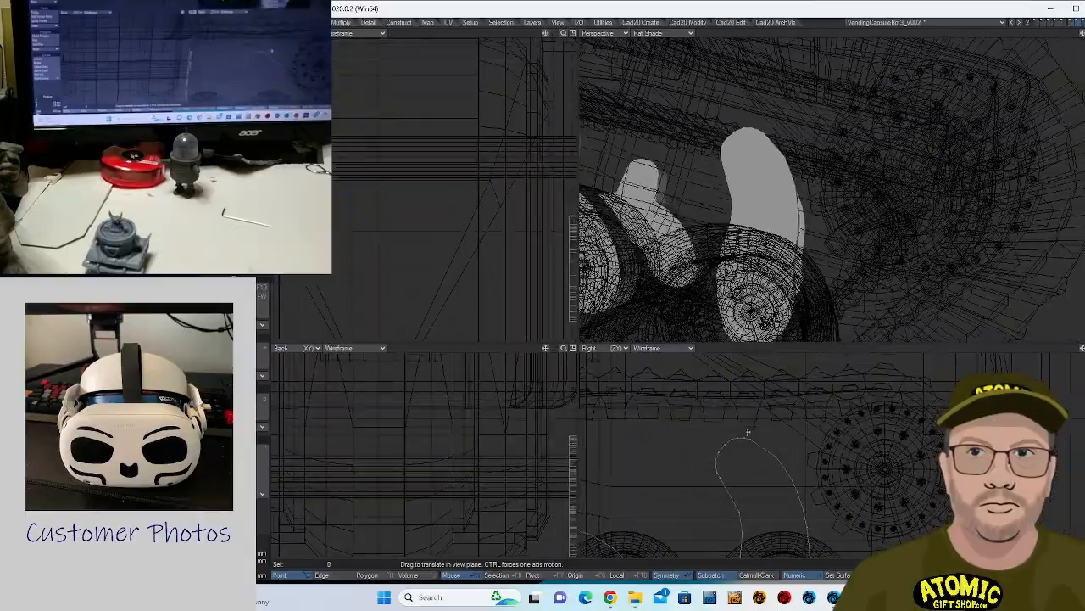
pyautogui.keyDown('alt'); pyautogui.moveTo(785, 280); pyautogui.dragTo(807, 229); pyautogui.keyUp('alt')
pyautogui.keyDown('alt'); pyautogui.moveTo(775, 436); pyautogui.dragTo(953, 388); pyautogui.keyUp('alt')
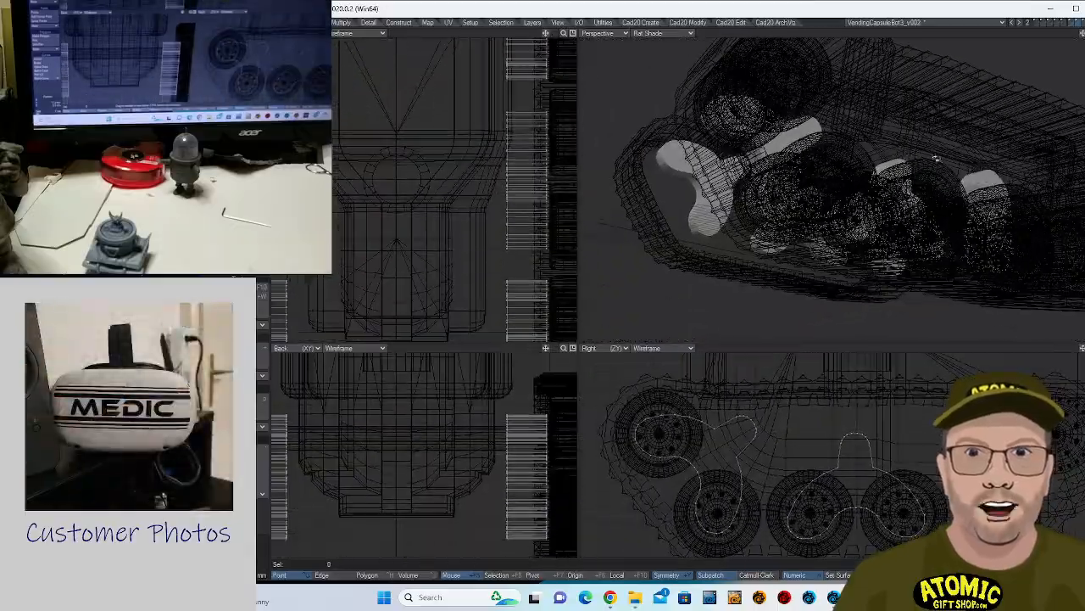
pyautogui.keyDown('alt'); pyautogui.moveTo(938, 164); pyautogui.dragTo(746, 170); pyautogui.keyUp('alt')
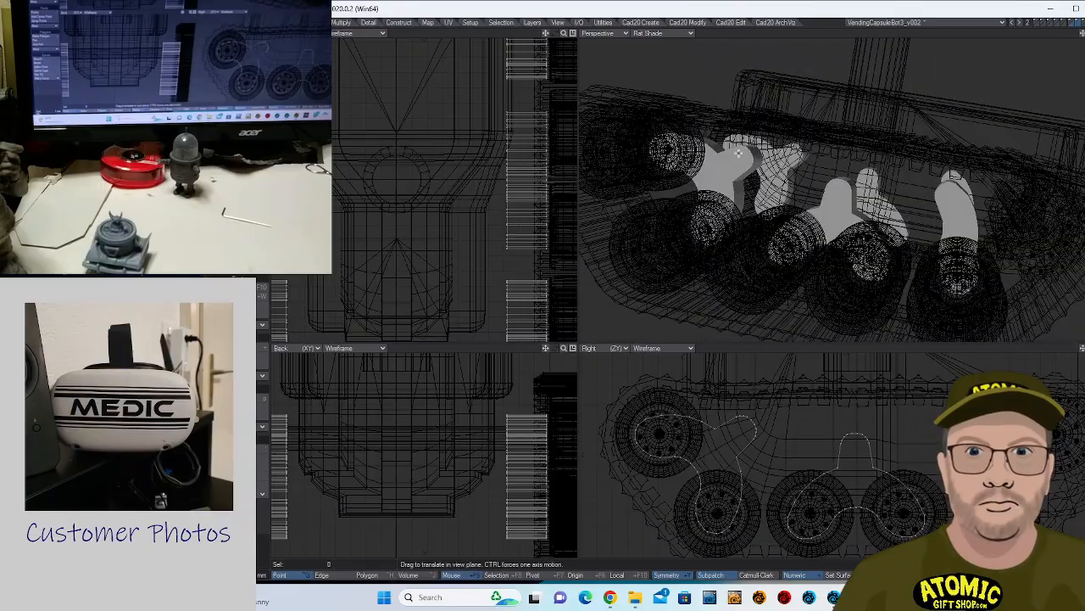
pyautogui.keyDown('alt'); pyautogui.moveTo(863, 172); pyautogui.dragTo(760, 198); pyautogui.keyUp('alt')
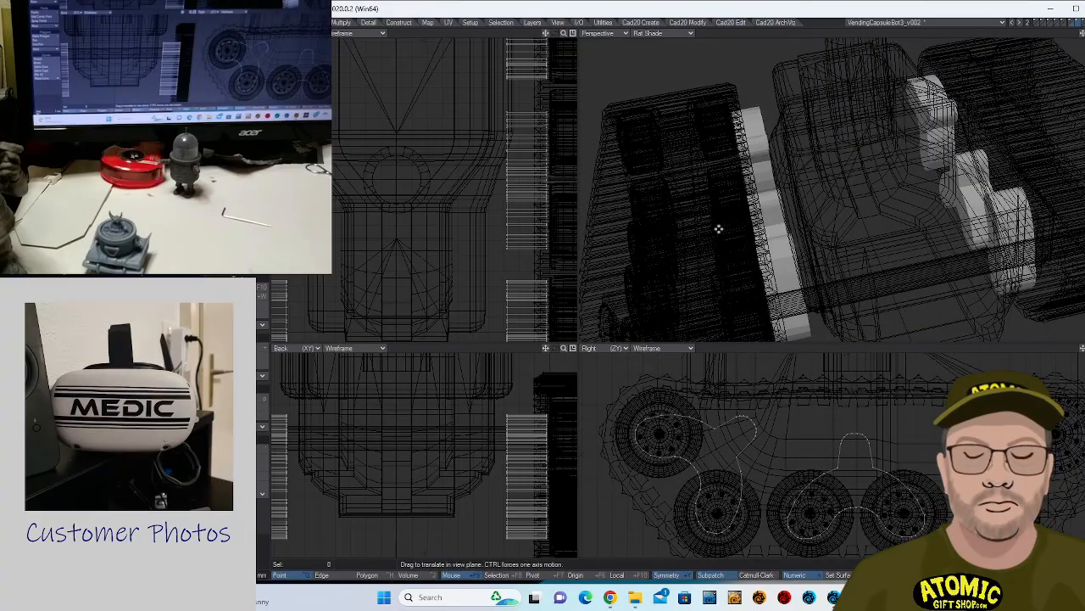
# - Select all wheel bracket polygons on one side of the robot and delete them, keeping the reshaped side
pyautogui.press('a')
pyautogui.hotkey('ctrl', 'h')
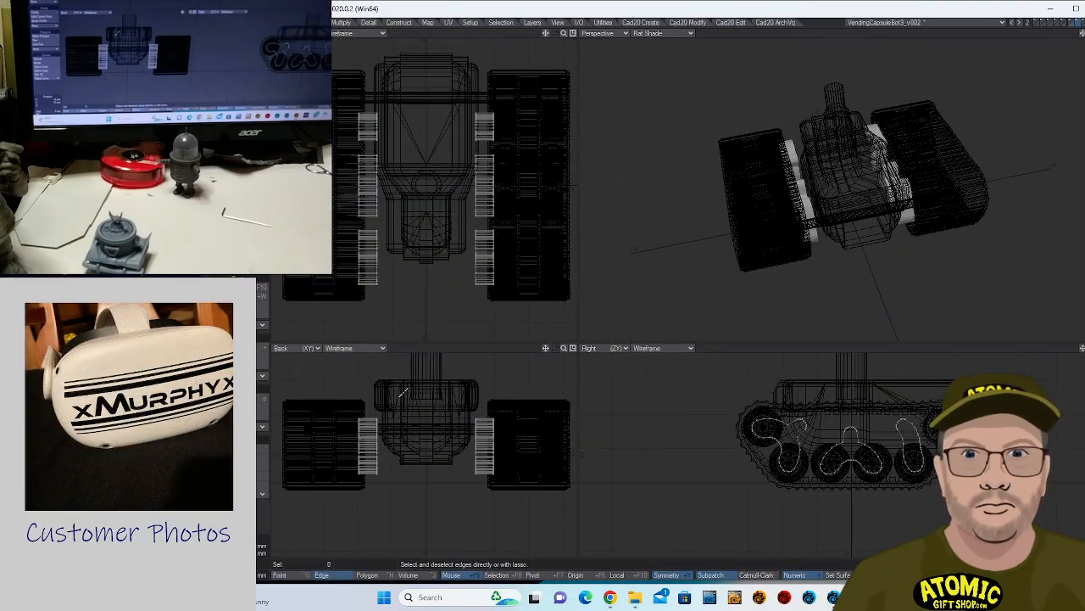
pyautogui.hotkey('ctrl', 'j')
pyautogui.moveTo(376, 376)
pyautogui.mouseDown(button='right')
pyautogui.moveTo(305, 462)
pyautogui.moveTo(398, 375)
pyautogui.mouseUp(button='right')
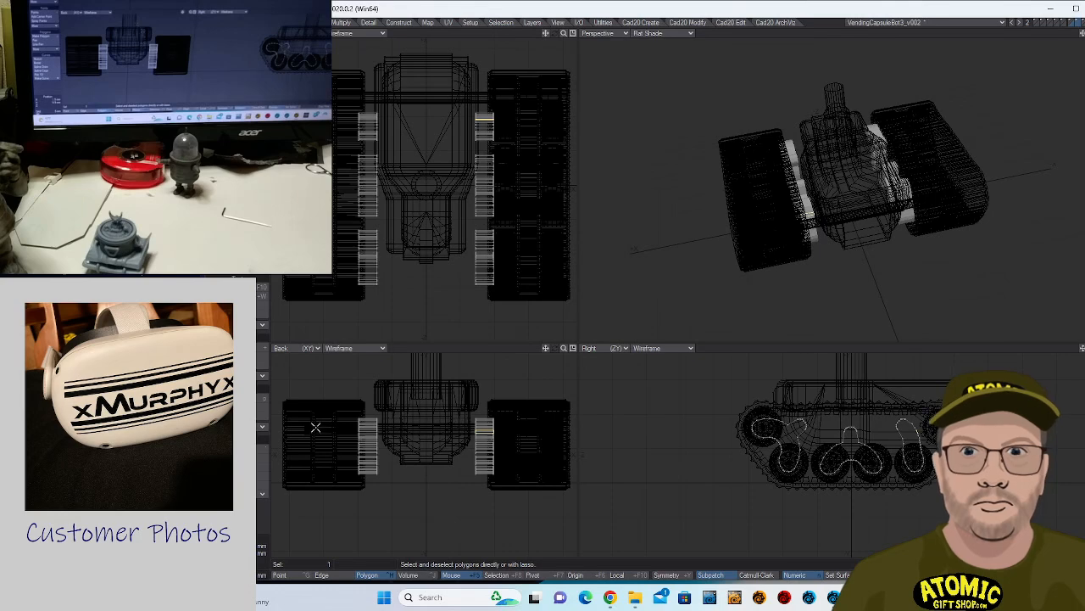
pyautogui.moveTo(400, 382)
pyautogui.mouseDown(button='right')
pyautogui.moveTo(407, 519)
pyautogui.moveTo(386, 376)
pyautogui.mouseUp(button='right')
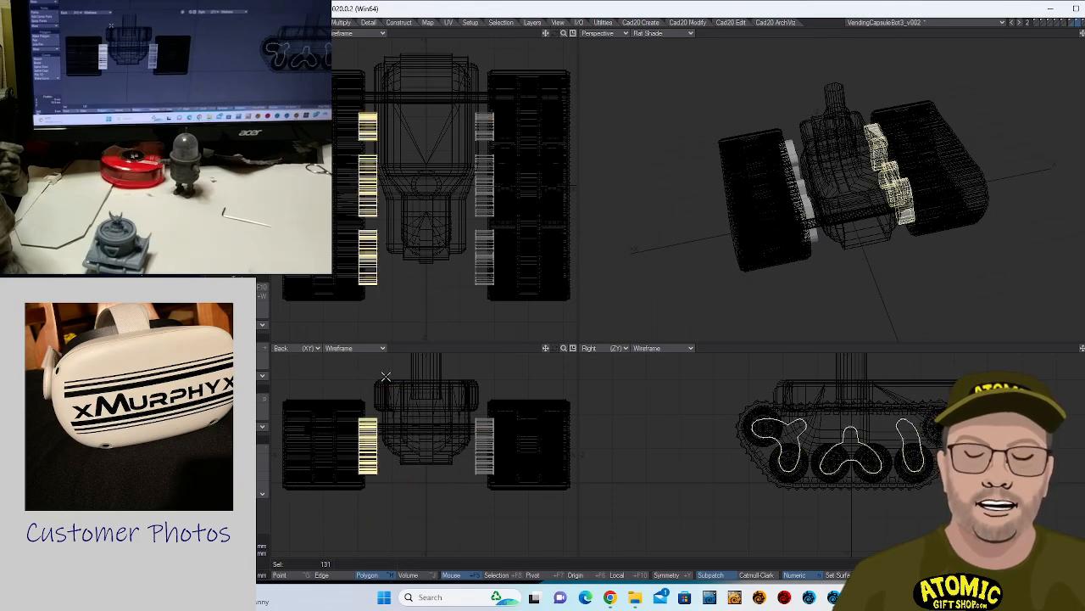
pyautogui.click(386, 375)
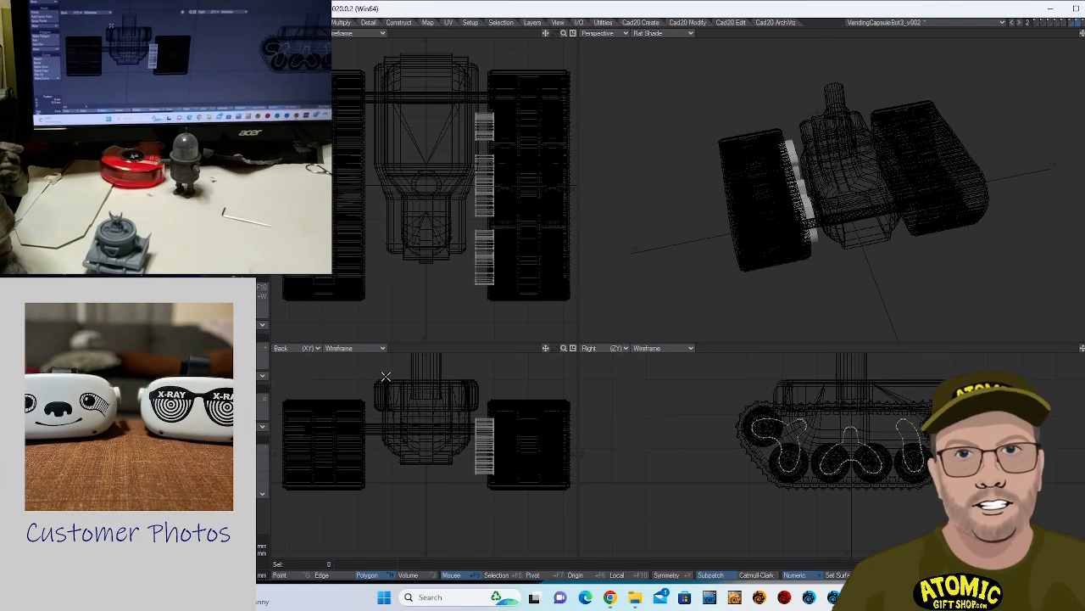
# - Mirror the remaining brackets across a vertical plane through the middle of their track, producing a matching set on the wheels' other side
pyautogui.keyDown('alt'); pyautogui.moveTo(931, 233); pyautogui.dragTo(868, 228); pyautogui.keyUp('alt')
pyautogui.scroll(6, 766, 244)
pyautogui.keyDown('alt'); pyautogui.moveTo(527, 400); pyautogui.dragTo(353, 433); pyautogui.keyUp('alt')
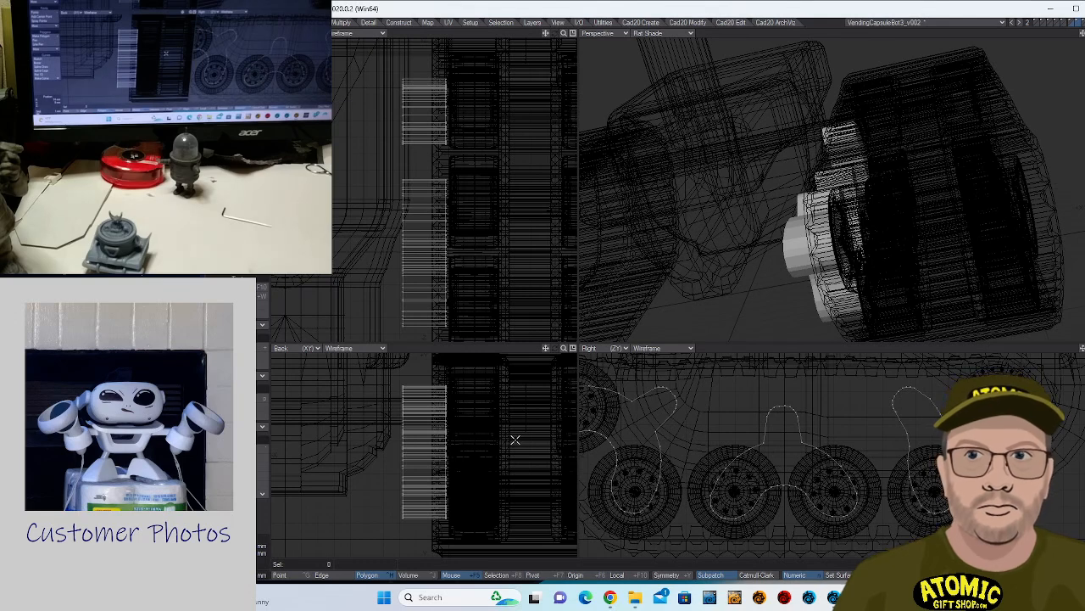
pyautogui.hotkey('shift', 'v')
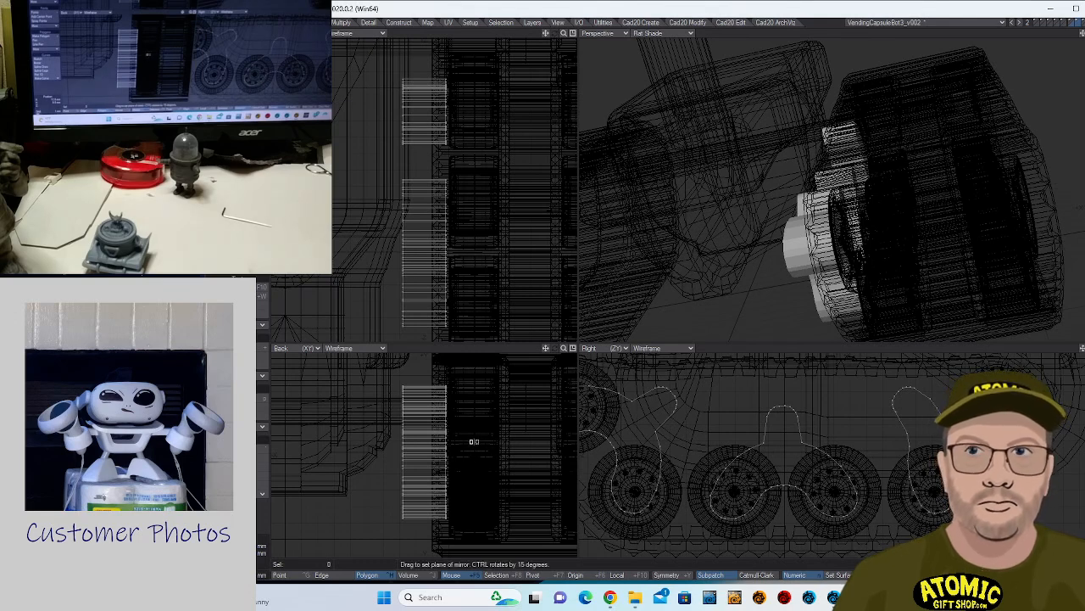
pyautogui.moveTo(474, 441); pyautogui.dragTo(474, 511)
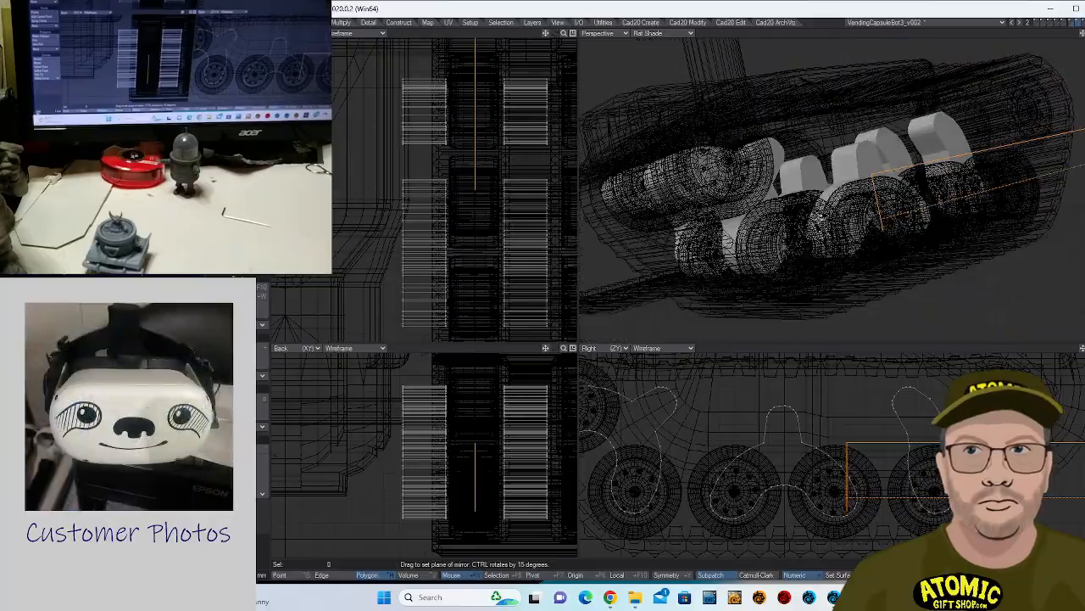
pyautogui.keyDown('alt'); pyautogui.moveTo(785, 174); pyautogui.dragTo(831, 187); pyautogui.keyUp('alt')
pyautogui.click(260, 520)
# - Draw a disc inside the upper arm of the end bracket away from the sprocket, extending it through both facing brackets as a pin
pyautogui.keyDown('alt'); pyautogui.moveTo(720, 192); pyautogui.dragTo(936, 235); pyautogui.keyUp('alt')
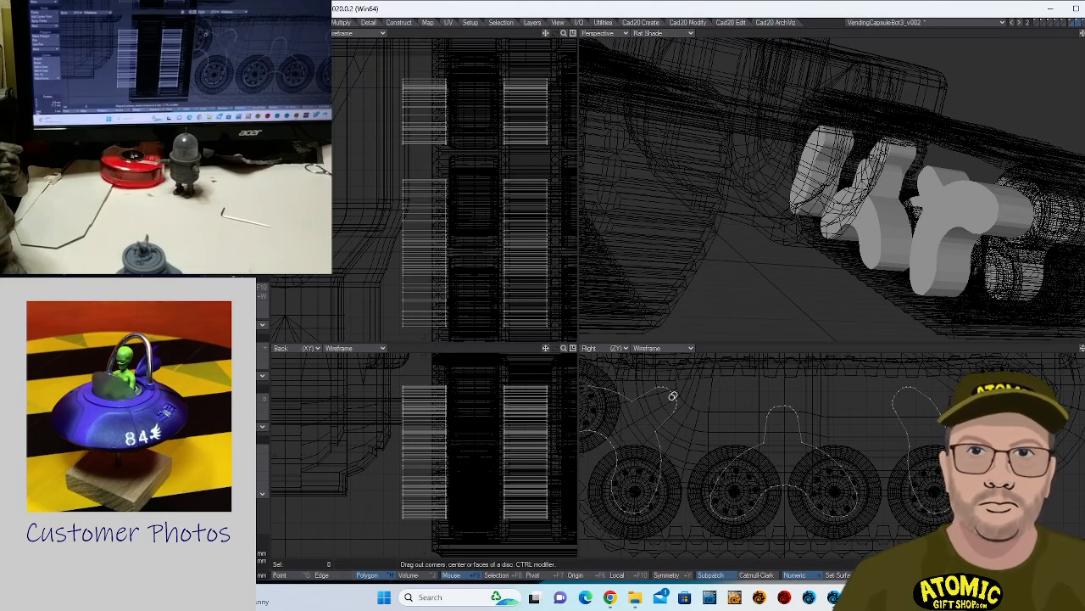
pyautogui.moveTo(655, 410); pyautogui.dragTo(664, 400)
pyautogui.moveTo(374, 405); pyautogui.dragTo(559, 408)
pyautogui.scroll(2, 660, 410)
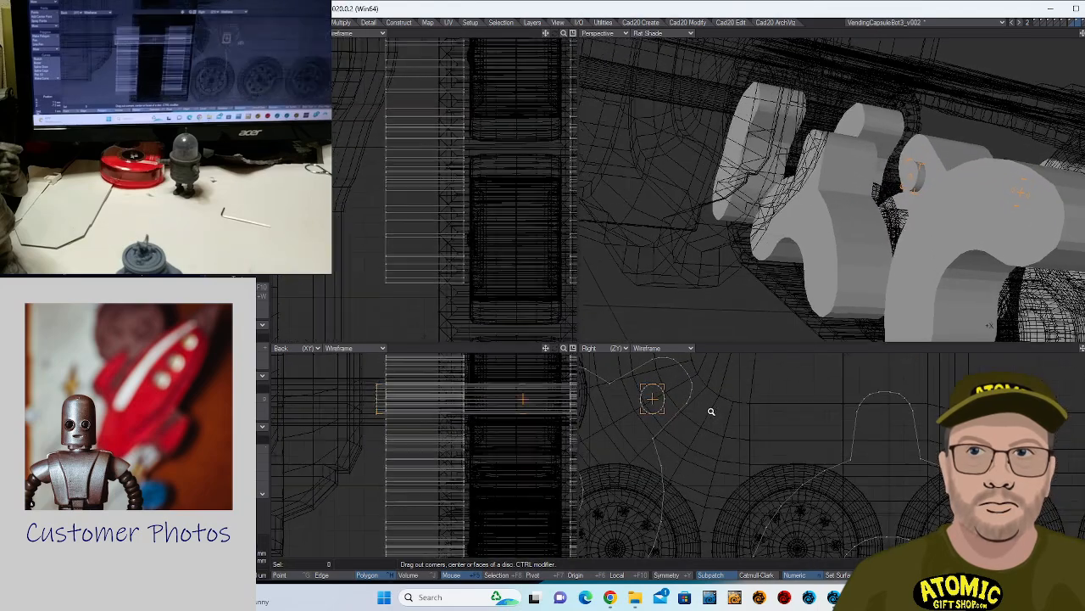
pyautogui.moveTo(641, 398); pyautogui.dragTo(664, 382)
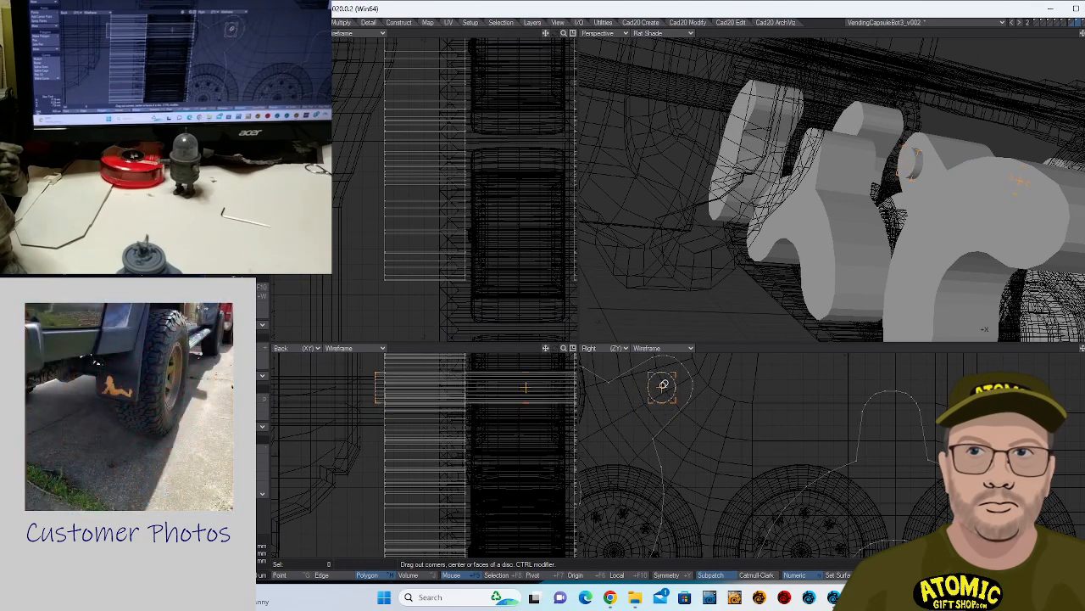
# - Select the whole connecting pin and place a copy in the upper arm of the middle bracket pair, keeping the original in place
pyautogui.scroll(-2, 887, 165)
pyautogui.keyDown('ctrl'); pyautogui.keyDown('alt'); pyautogui.moveTo(887, 164); pyautogui.dragTo(880, 164); pyautogui.keyUp('alt'); pyautogui.keyUp('ctrl')
pyautogui.keyDown('alt'); pyautogui.moveTo(880, 164); pyautogui.dragTo(733, 174); pyautogui.keyUp('alt')
pyautogui.moveTo(886, 190)
pyautogui.keyDown('alt'); pyautogui.mouseDown()
pyautogui.moveTo(805, 198)
pyautogui.moveTo(848, 202)
pyautogui.moveTo(803, 229)
pyautogui.moveTo(750, 242)
pyautogui.mouseUp(); pyautogui.keyUp('alt')
pyautogui.keyDown('alt'); pyautogui.keyDown('shift'); pyautogui.moveTo(751, 242); pyautogui.dragTo(804, 219); pyautogui.keyUp('shift'); pyautogui.keyUp('alt')
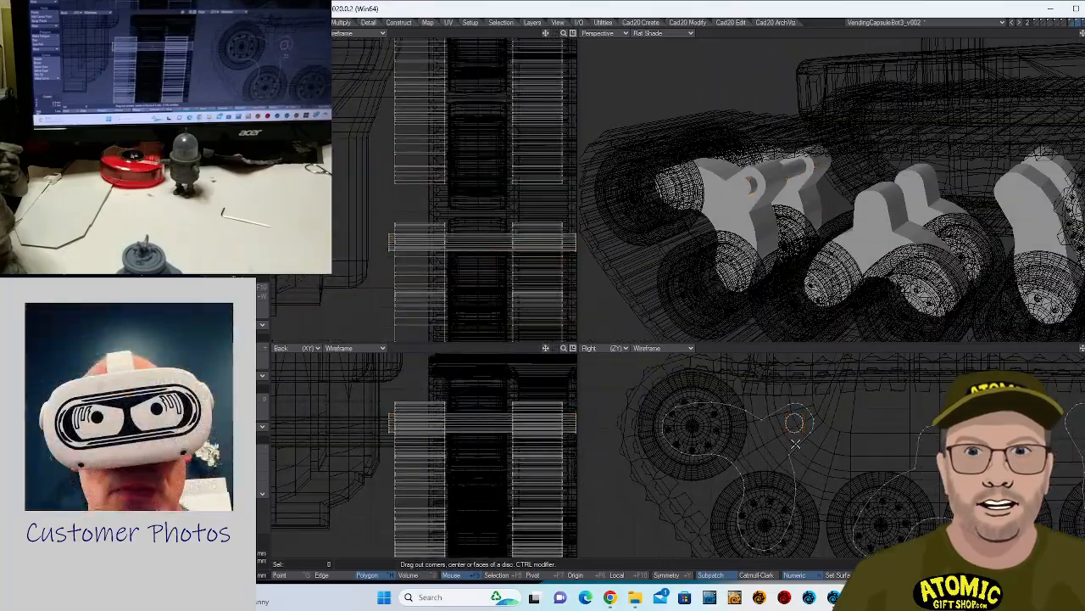
pyautogui.click(791, 431)
pyautogui.press(']')
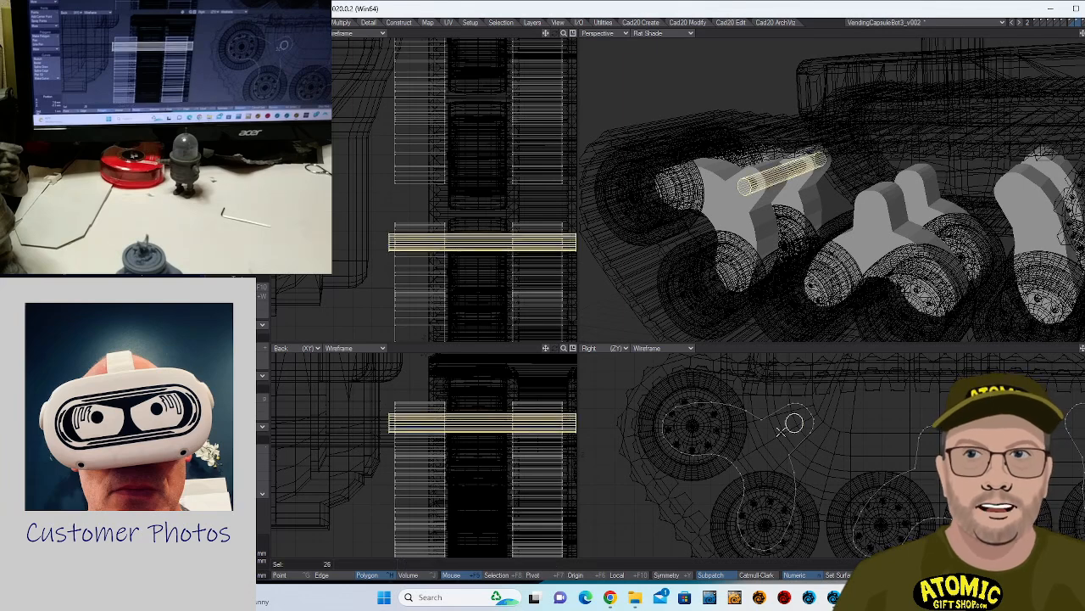
pyautogui.press('t')
pyautogui.moveTo(800, 483); pyautogui.dragTo(935, 446)
pyautogui.hotkey('ctrl', 'v')
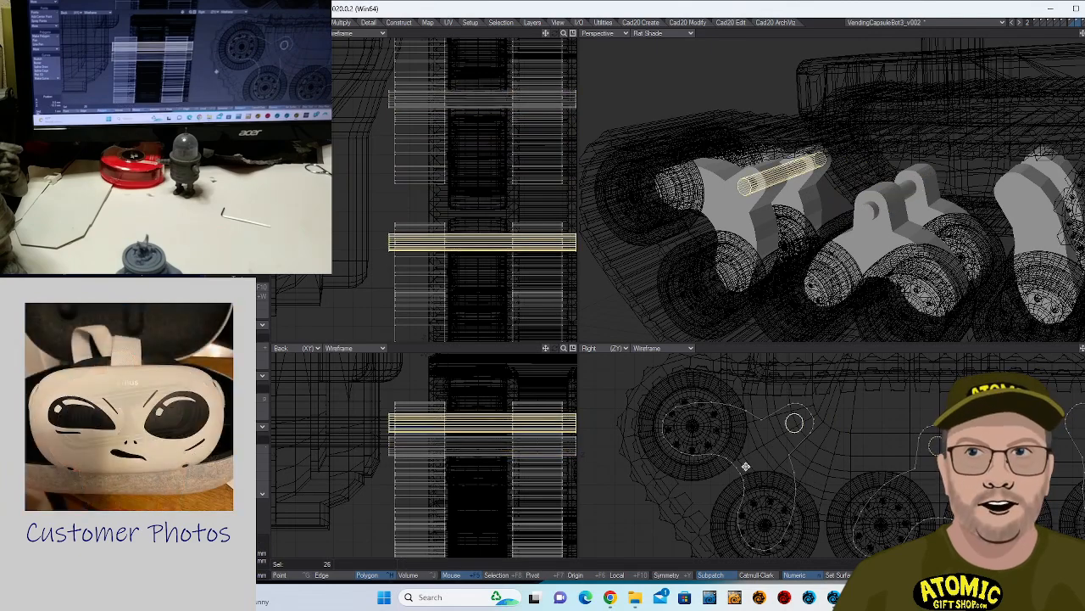
# - Move the selected pin copy into the upper arm of the bracket pair beside the sprocket and clear the selection
pyautogui.moveTo(747, 466); pyautogui.dragTo(1038, 469)
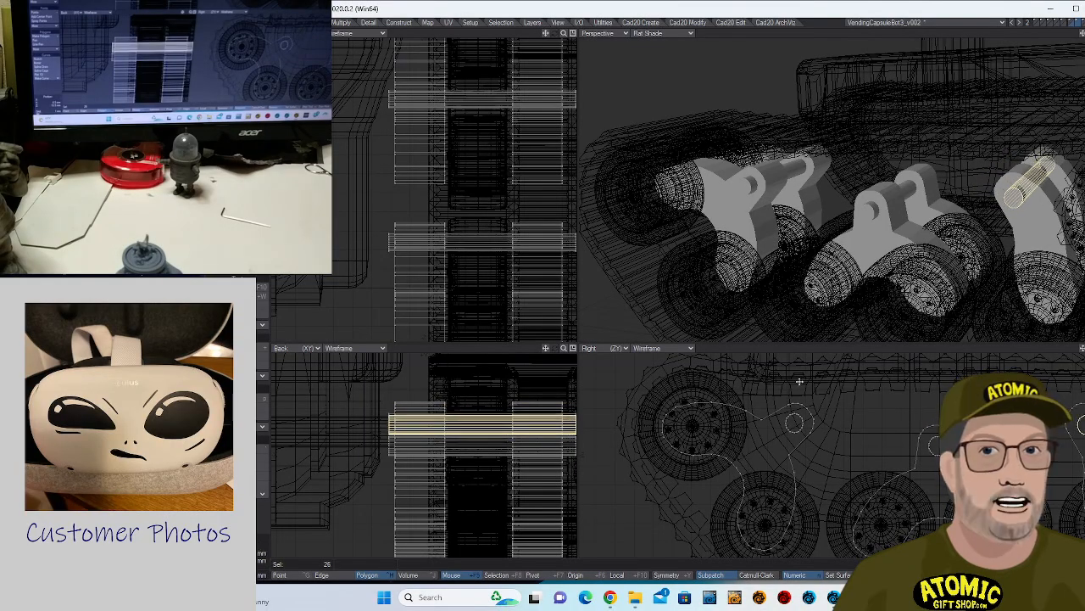
pyautogui.keyDown('alt'); pyautogui.moveTo(800, 381); pyautogui.dragTo(761, 387); pyautogui.keyUp('alt')
pyautogui.keyDown('alt'); pyautogui.moveTo(954, 146); pyautogui.dragTo(839, 144); pyautogui.keyUp('alt')
pyautogui.click(242, 519)
pyautogui.keyDown('alt'); pyautogui.keyDown('shift'); pyautogui.moveTo(859, 378); pyautogui.dragTo(781, 441); pyautogui.keyUp('shift'); pyautogui.keyUp('alt')
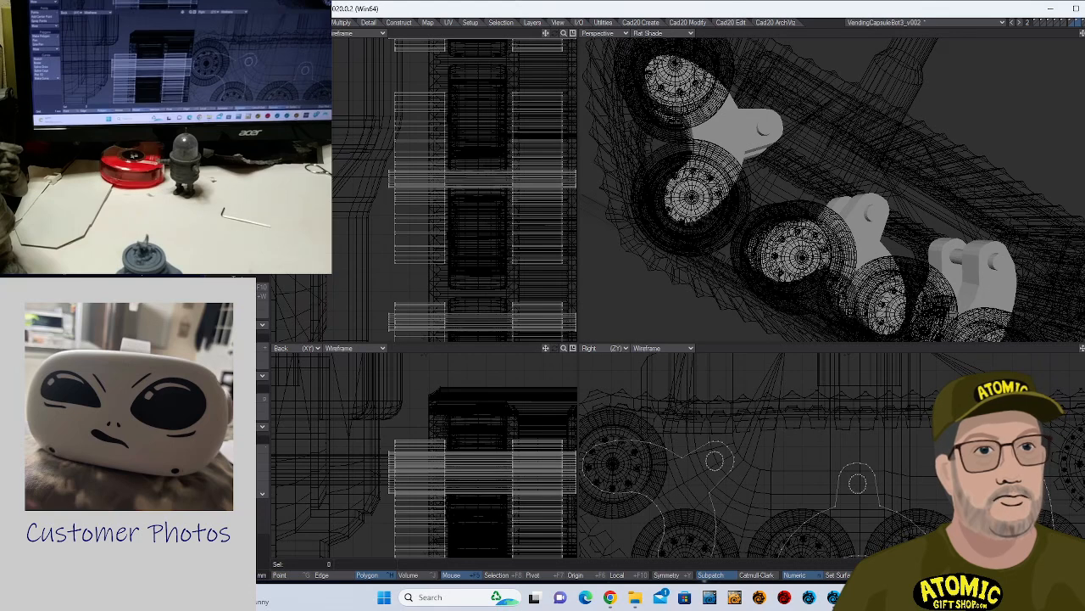
# - Switch to the layer holding only the road wheels and sprocket, without the return rollers, and delete its geometry
pyautogui.press('pageup')
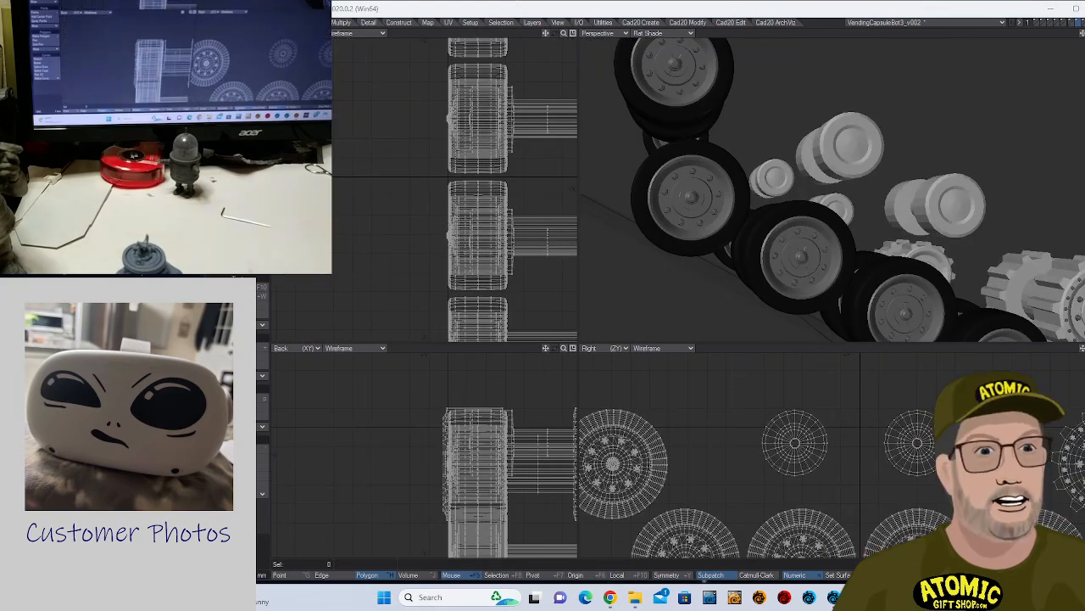
pyautogui.press('pagedown')
pyautogui.press('pagedown')
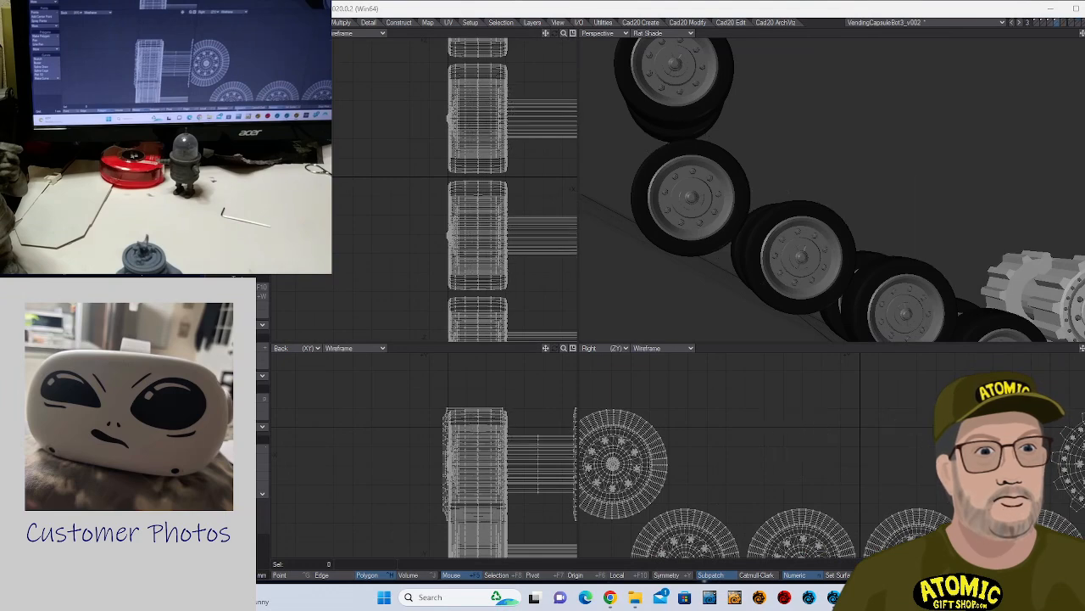
pyautogui.press('Delete')
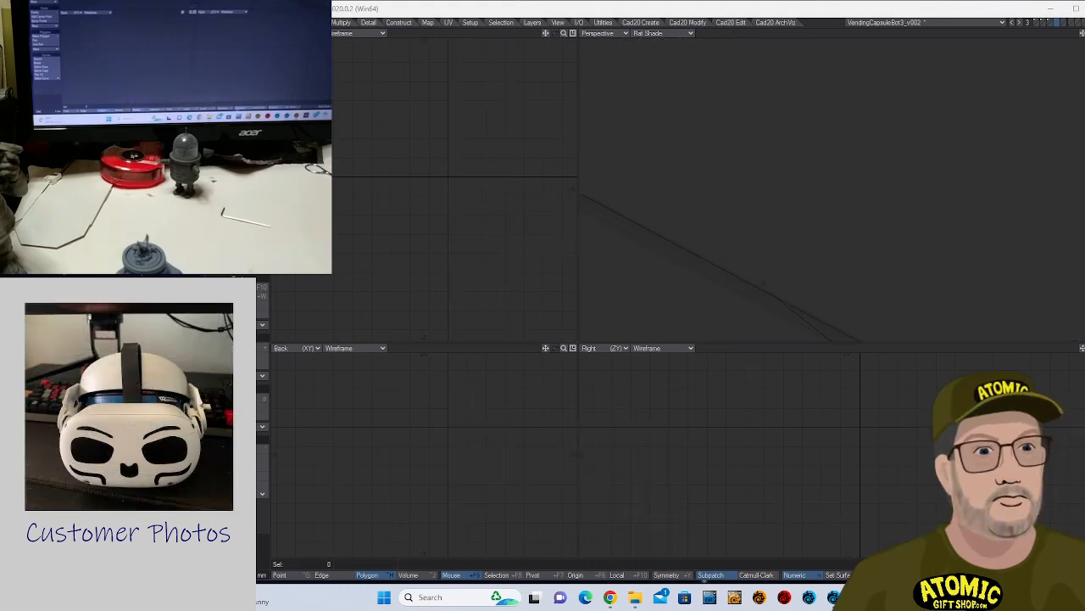
# - Return to the layer with the road wheels and return rollers and paste the track into it
pyautogui.press('pageup')
pyautogui.press('pageup')
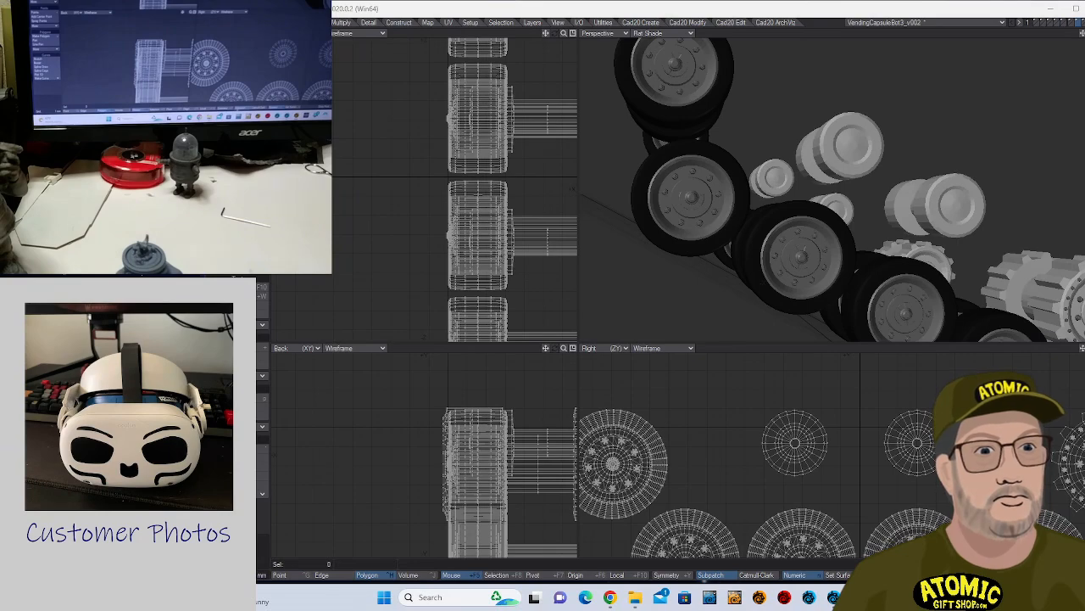
pyautogui.hotkey('ctrl', 'v')
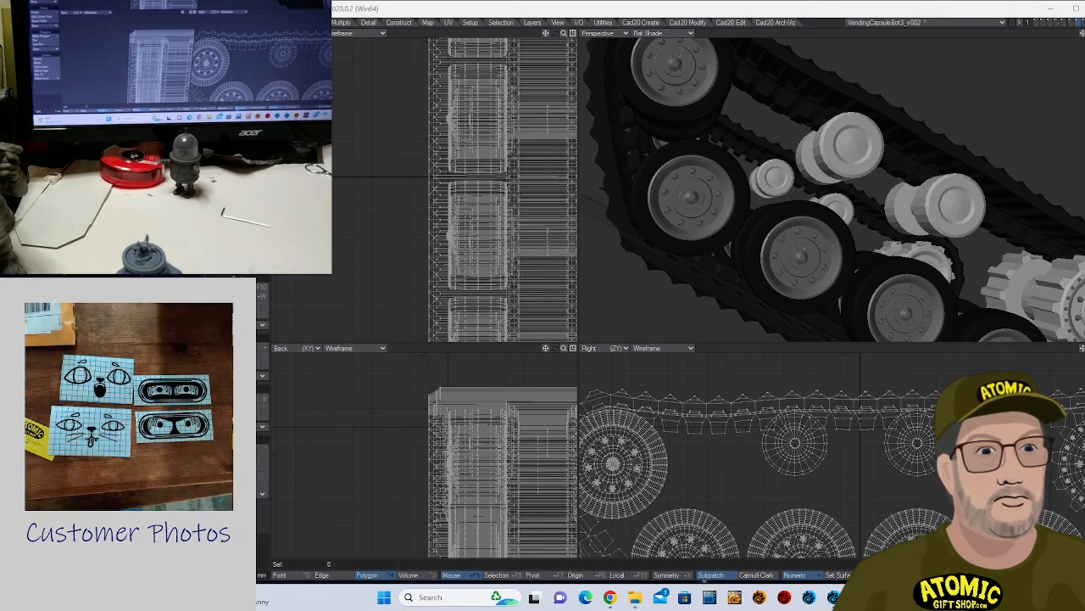
# - Paste the brackets and connecting pins into the track layer, and bring the bracket layer to the foreground with the track as background reference
pyautogui.hotkey('ctrl', 'v')
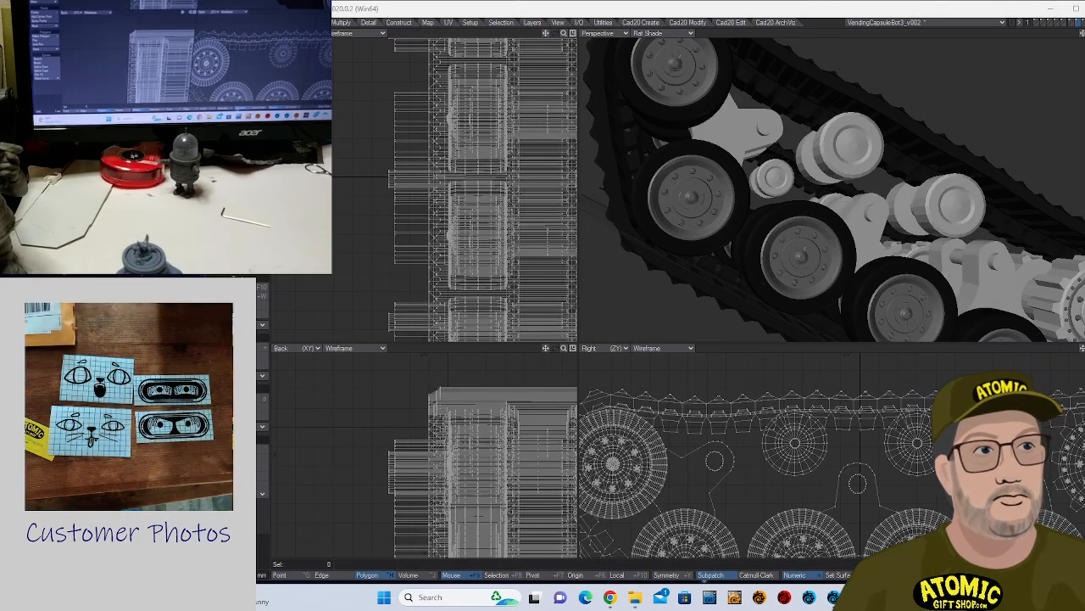
pyautogui.hotkey('alt', '8')
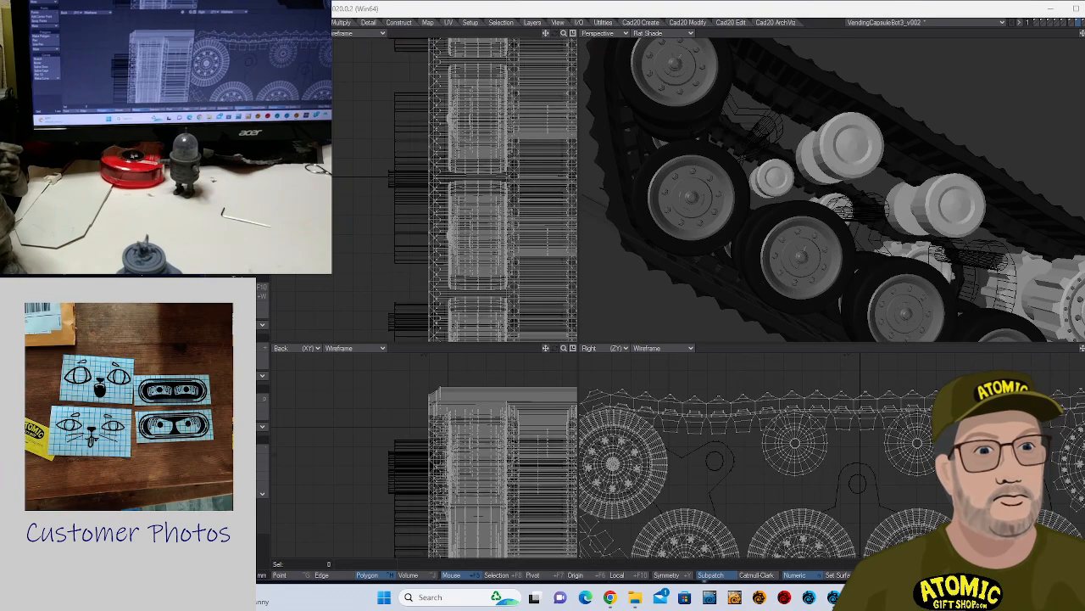
pyautogui.press("'")
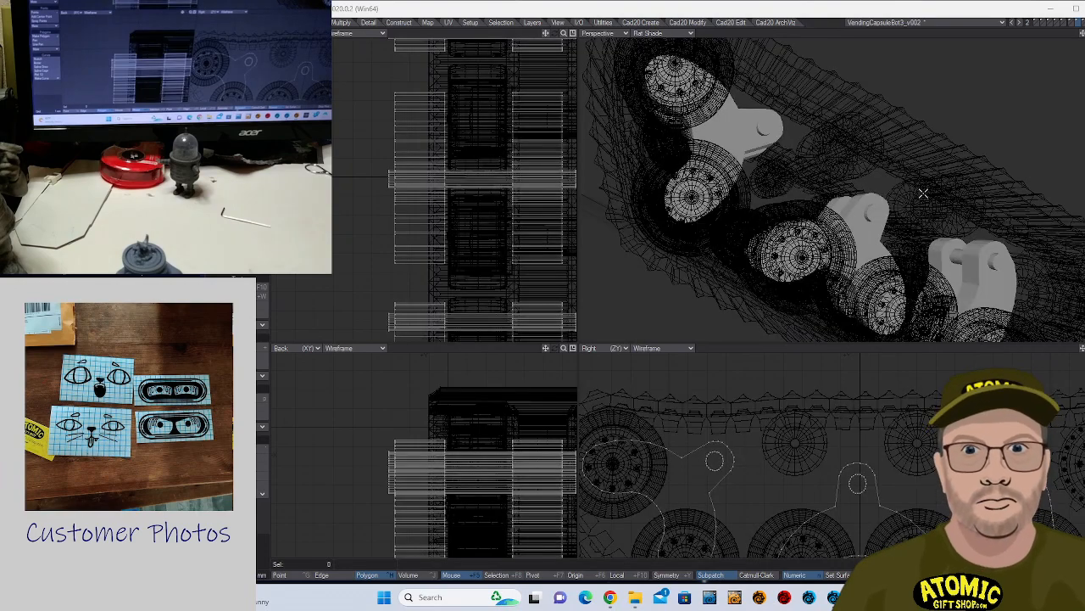
pyautogui.keyDown('alt'); pyautogui.moveTo(882, 124); pyautogui.dragTo(839, 116); pyautogui.keyUp('alt')
pyautogui.keyDown('alt'); pyautogui.moveTo(750, 429); pyautogui.dragTo(688, 427); pyautogui.keyUp('alt')
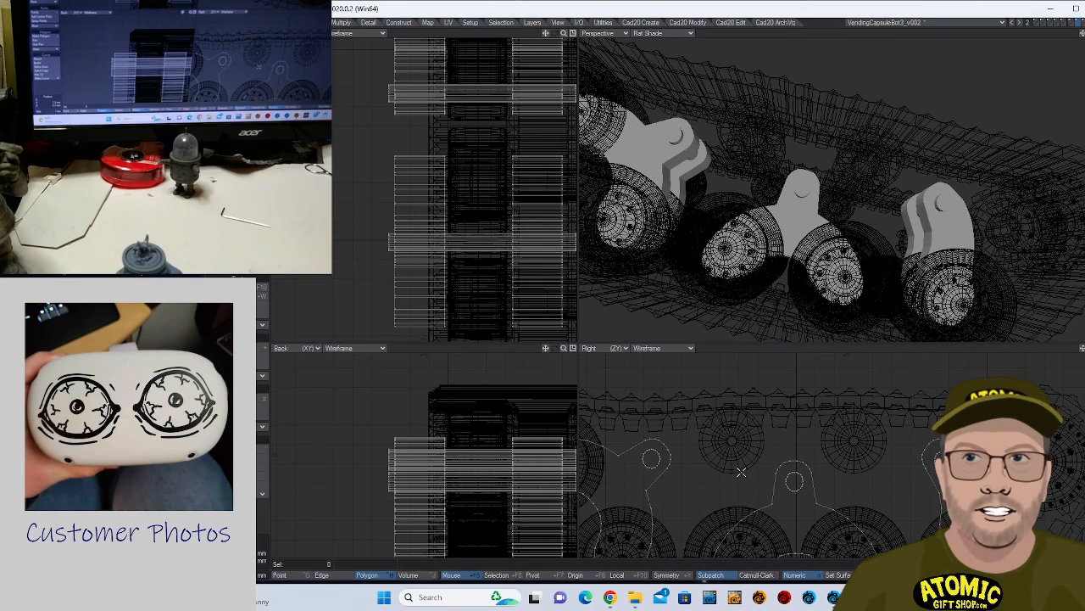
# - Create a long flat box in the side view spanning the outer bracket pins, divided lengthwise into four segments
pyautogui.hotkey('shift', 'x')
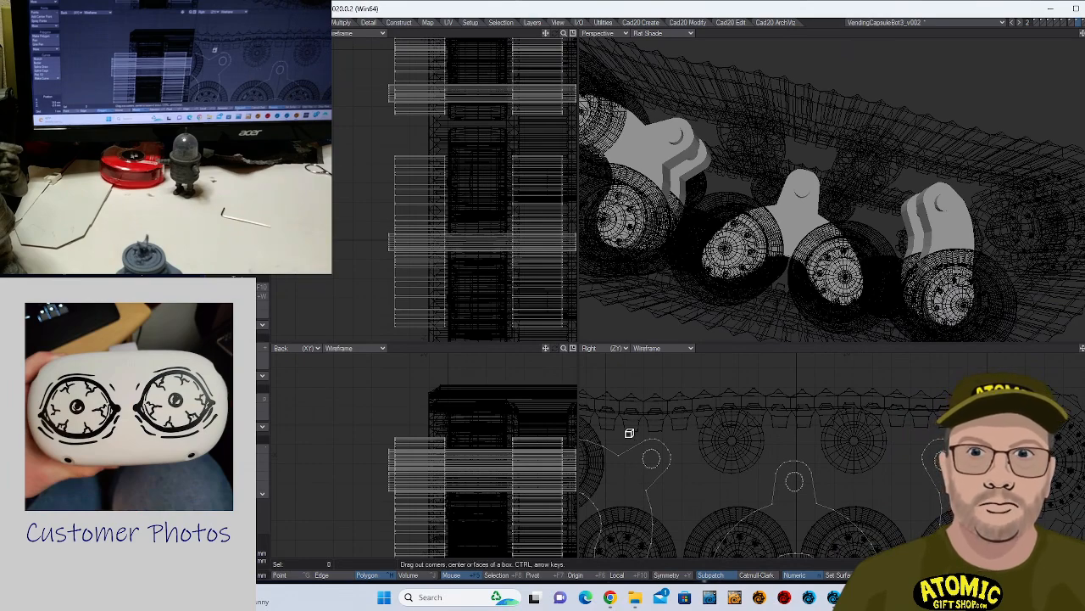
pyautogui.moveTo(630, 439); pyautogui.dragTo(896, 474)
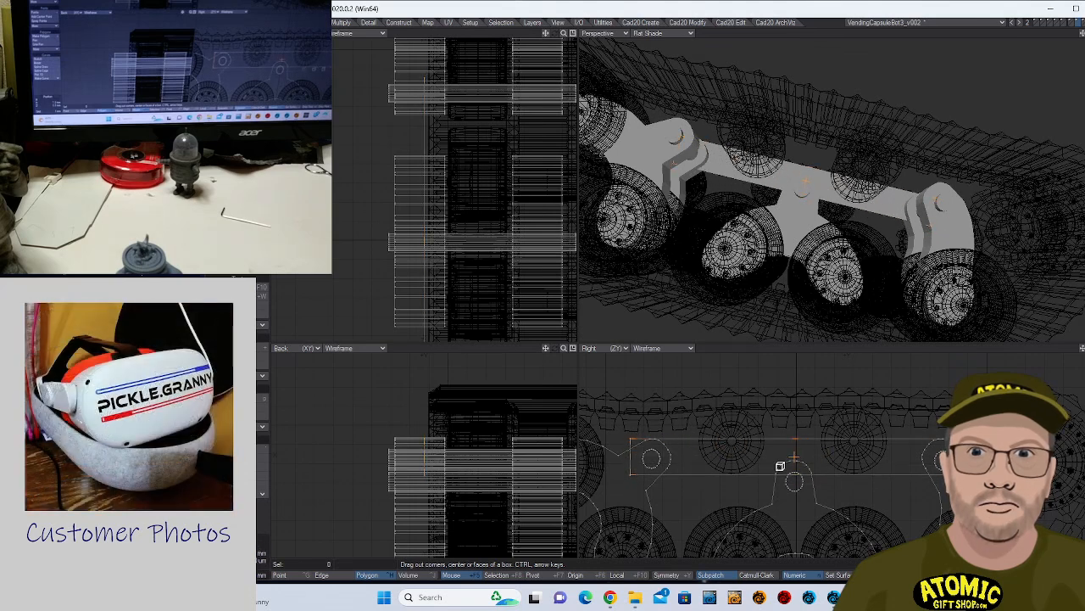
pyautogui.press('Right')
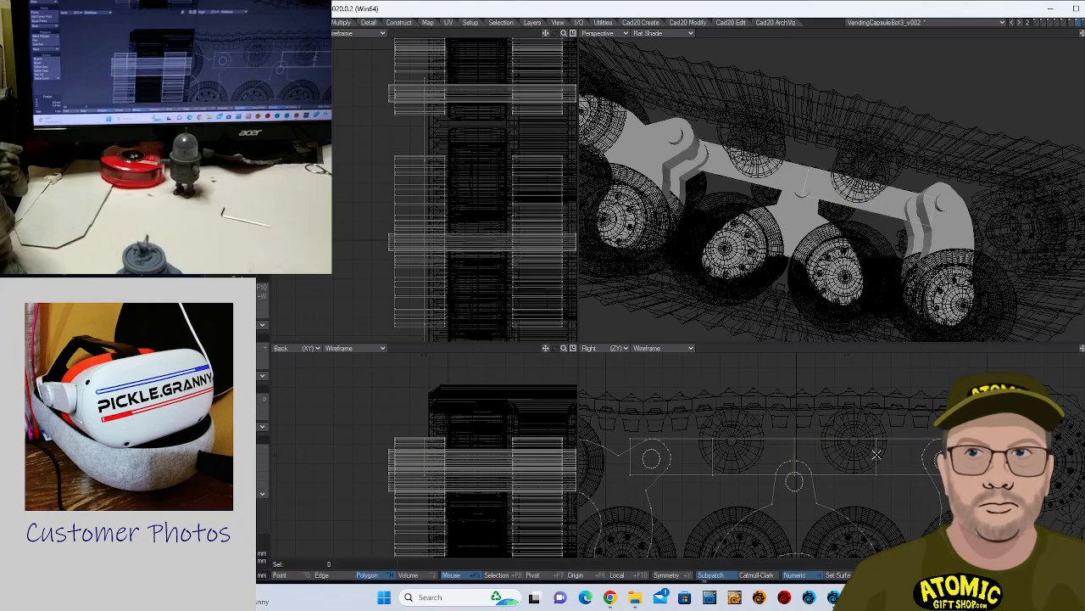
# - Move the box's two intermediate edges beside the centre up and inward to line up with the return roller centres
pyautogui.press('space')
pyautogui.press('space')
pyautogui.press('space')
pyautogui.click(877, 453)
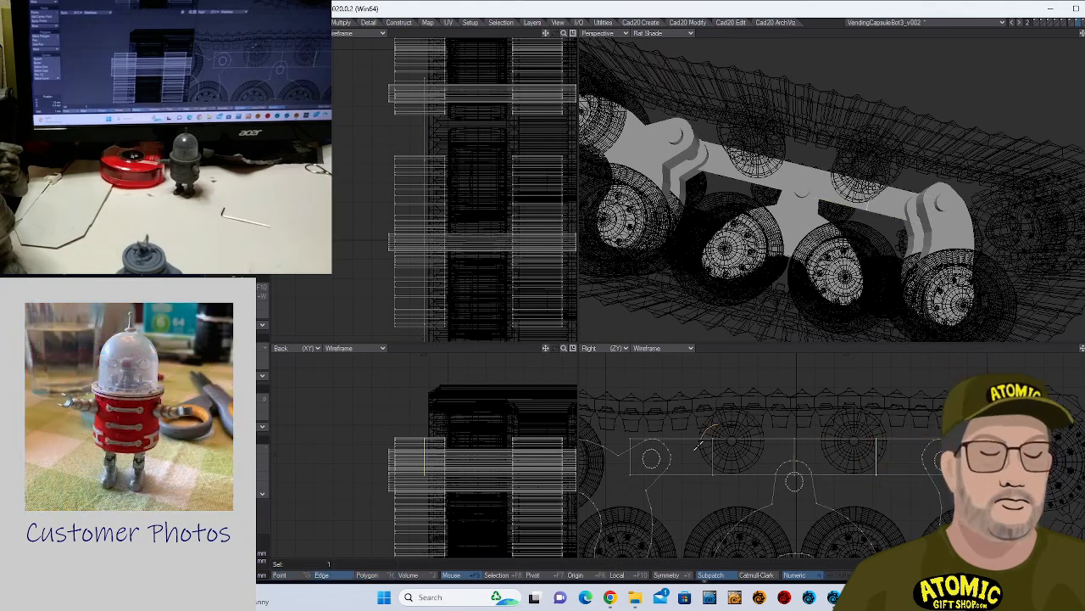
pyautogui.click(712, 450)
pyautogui.press('t')
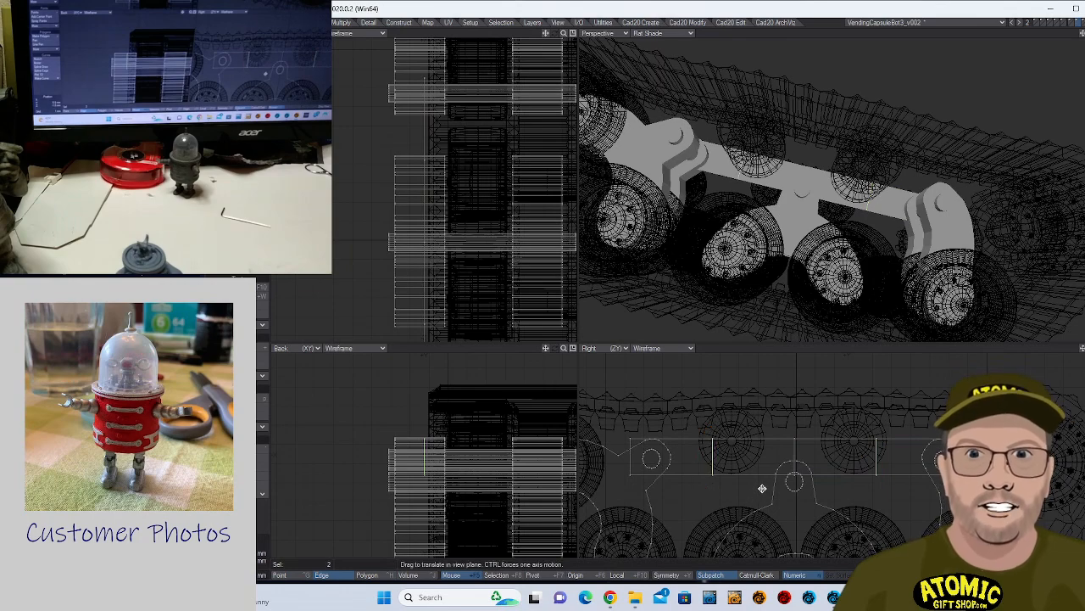
pyautogui.moveTo(712, 456); pyautogui.dragTo(732, 440)
pyautogui.moveTo(736, 405)
pyautogui.mouseDown(button='right')
pyautogui.moveTo(689, 496)
pyautogui.moveTo(747, 458)
pyautogui.mouseUp(button='right')
pyautogui.moveTo(874, 403)
pyautogui.mouseDown(button='right')
pyautogui.moveTo(899, 458)
pyautogui.moveTo(867, 399)
pyautogui.mouseUp(button='right')
pyautogui.press('t')
pyautogui.moveTo(921, 461); pyautogui.dragTo(881, 461)
pyautogui.moveTo(874, 405); pyautogui.dragTo(874, 458, button='right')
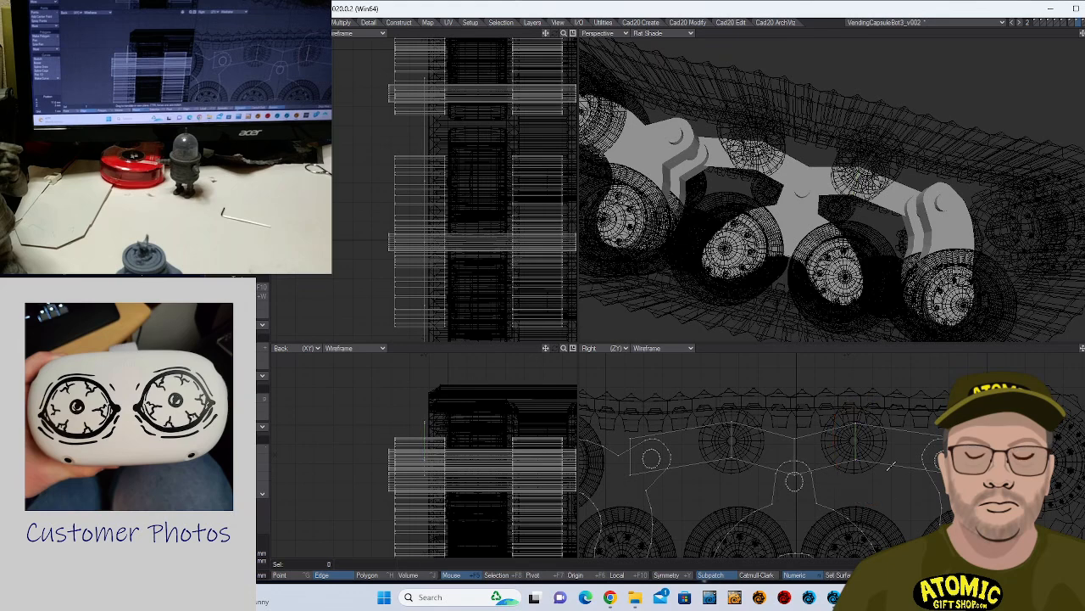
# - Move the box's centre edge down onto the middle bracket's pin
pyautogui.click(795, 449)
pyautogui.press('t')
pyautogui.moveTo(838, 407); pyautogui.dragTo(838, 411)
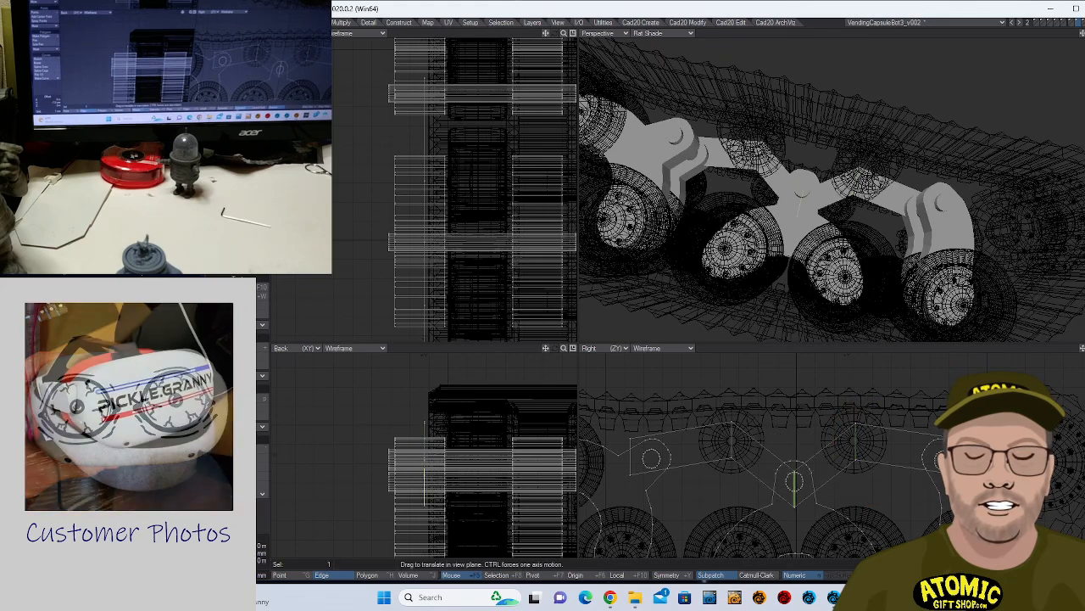
pyautogui.moveTo(802, 429); pyautogui.dragTo(802, 429, button='right')
# - Move the two end edges of the linking strip inward onto the centres of the outer bracket pins
pyautogui.moveTo(968, 418); pyautogui.dragTo(970, 421, button='right')
pyautogui.press('t')
pyautogui.moveTo(969, 422); pyautogui.dragTo(969, 427)
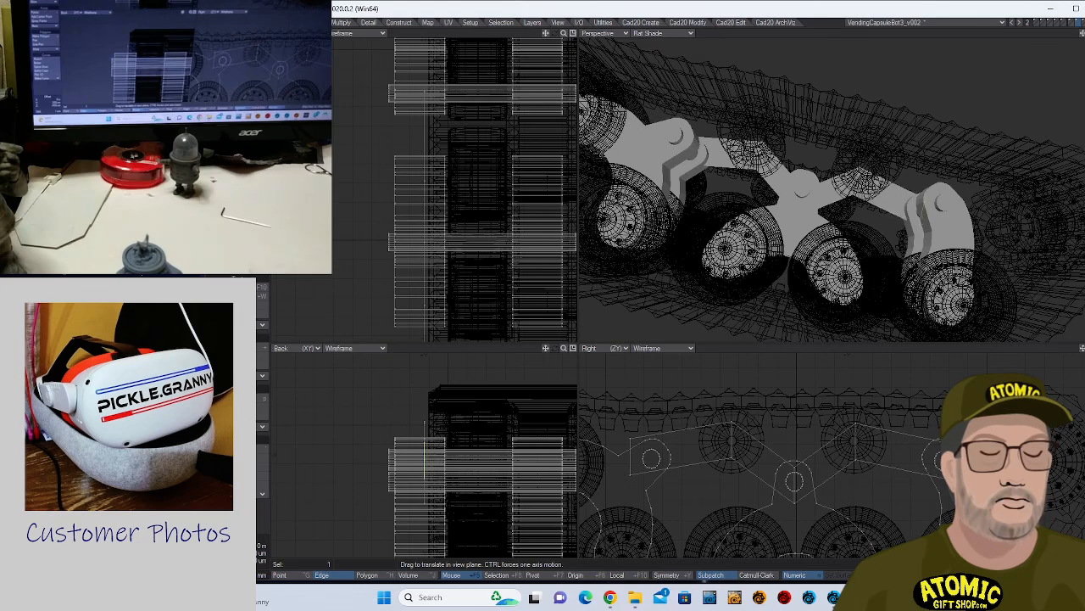
pyautogui.press('/')
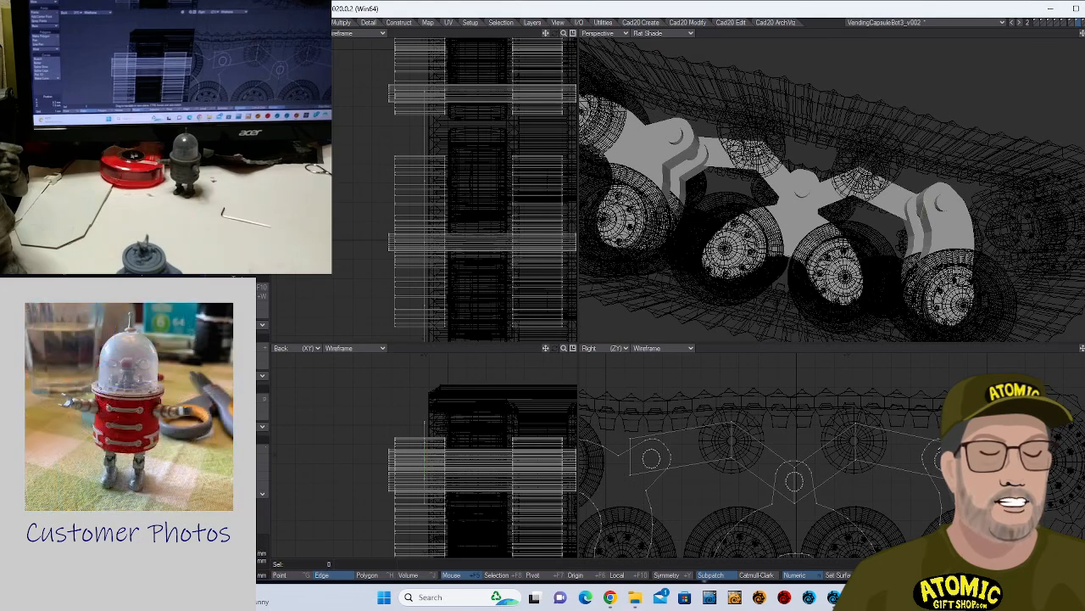
pyautogui.click(625, 462)
pyautogui.press('t')
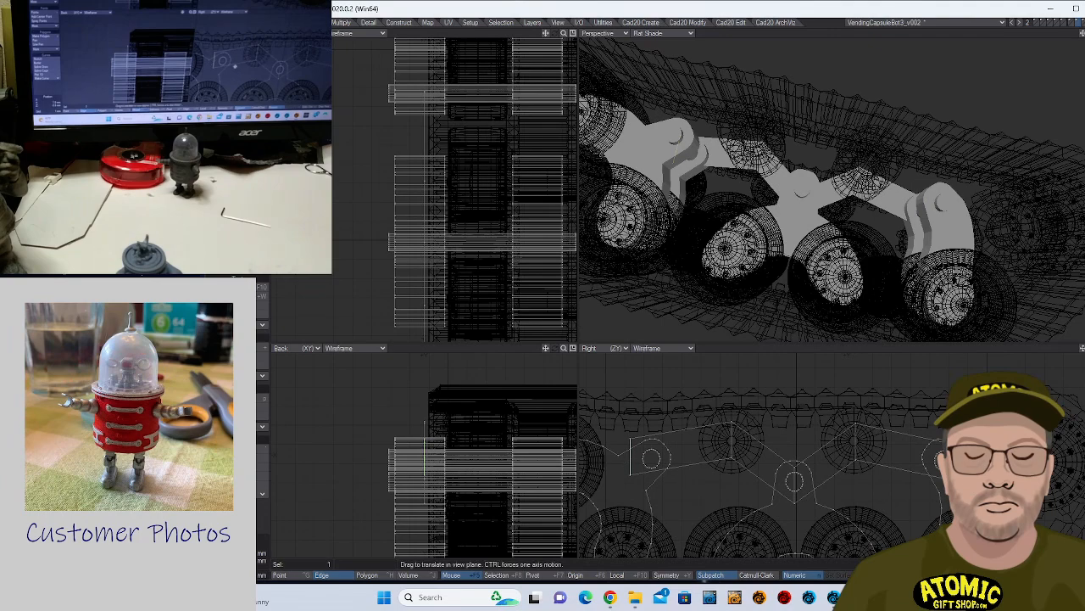
pyautogui.moveTo(629, 458); pyautogui.dragTo(650, 458)
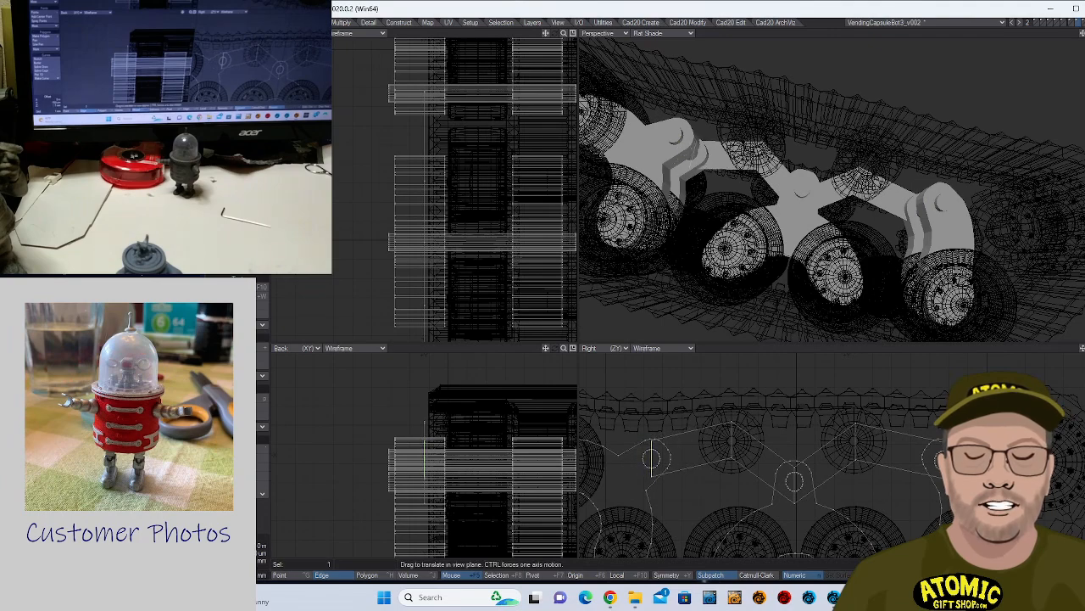
pyautogui.press('space')
pyautogui.press('space')
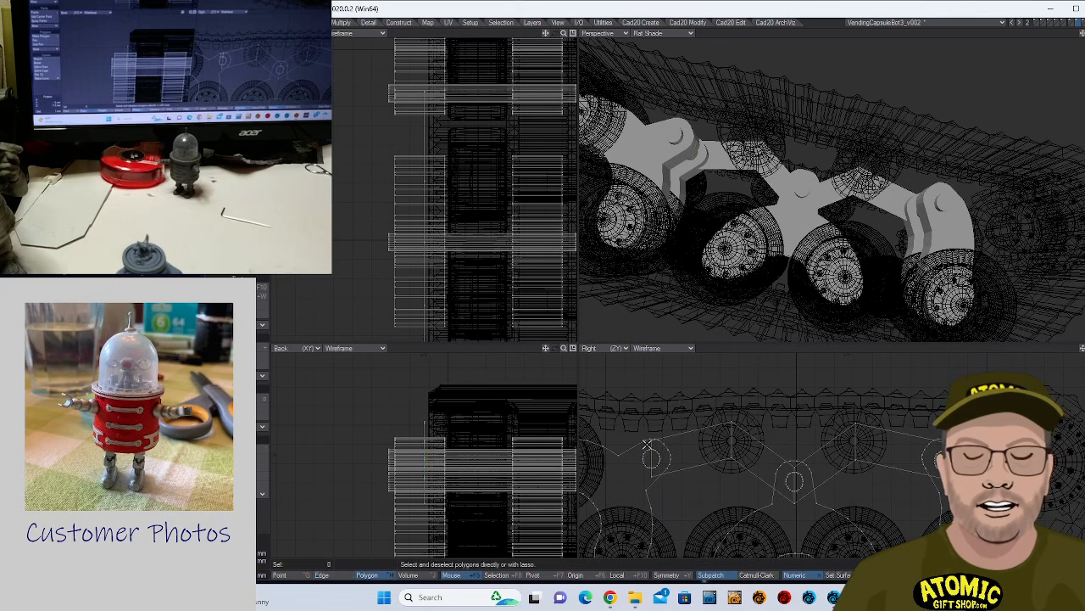
pyautogui.click(649, 443)
pyautogui.press('/')
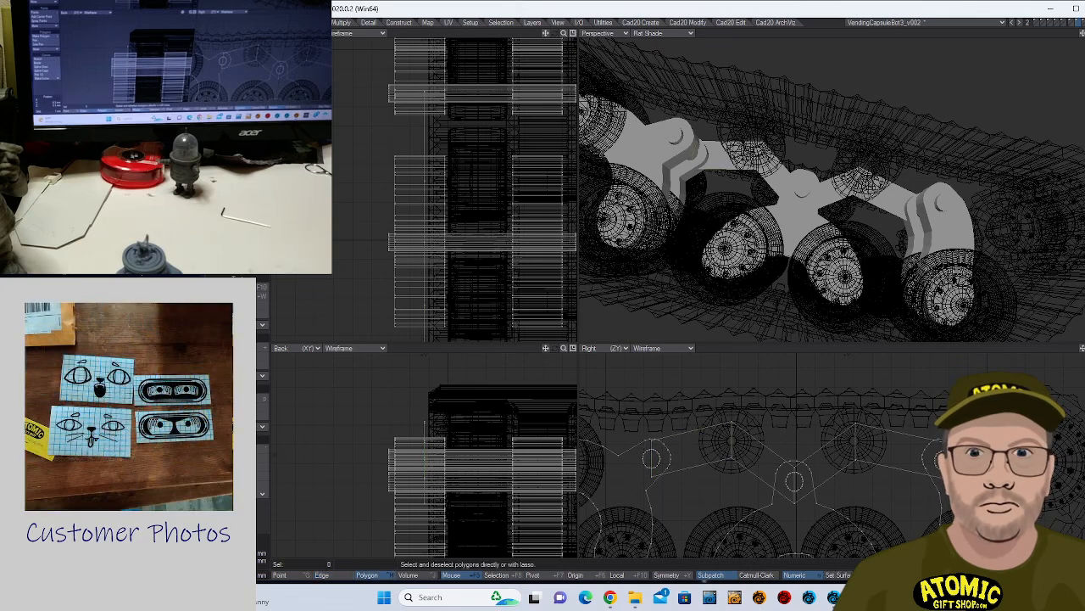
pyautogui.click(944, 444)
pyautogui.press('/')
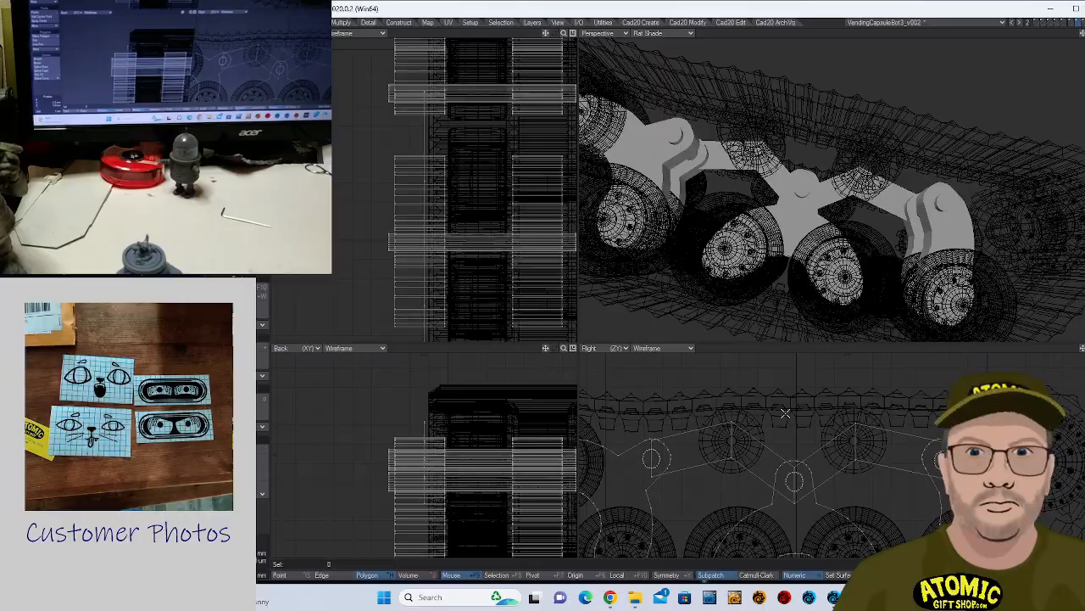
pyautogui.keyDown('alt'); pyautogui.moveTo(786, 220); pyautogui.dragTo(882, 195); pyautogui.keyUp('alt')
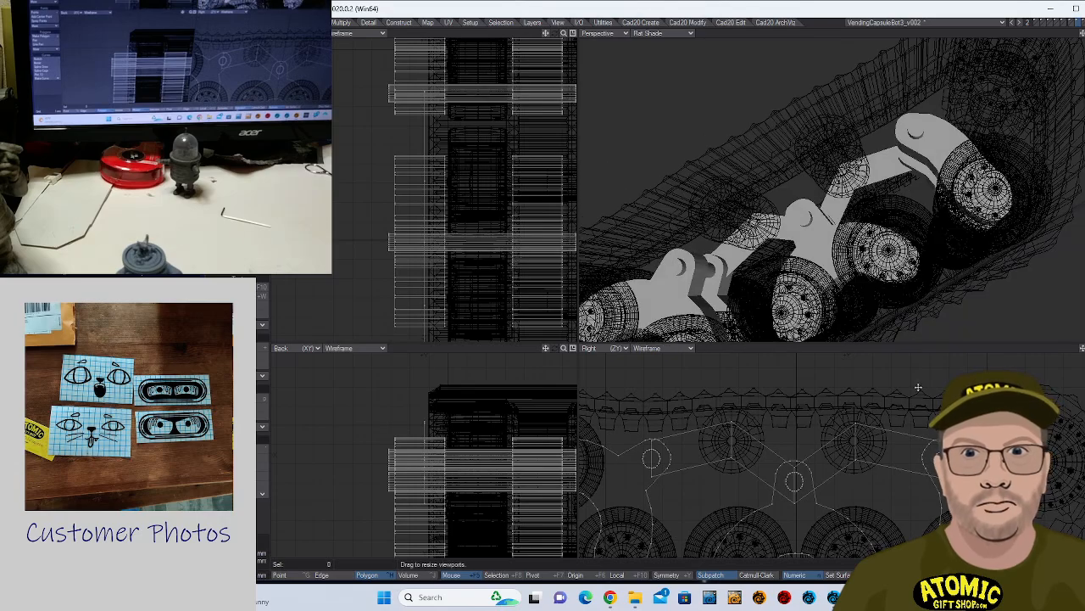
pyautogui.scroll(2, 957, 468)
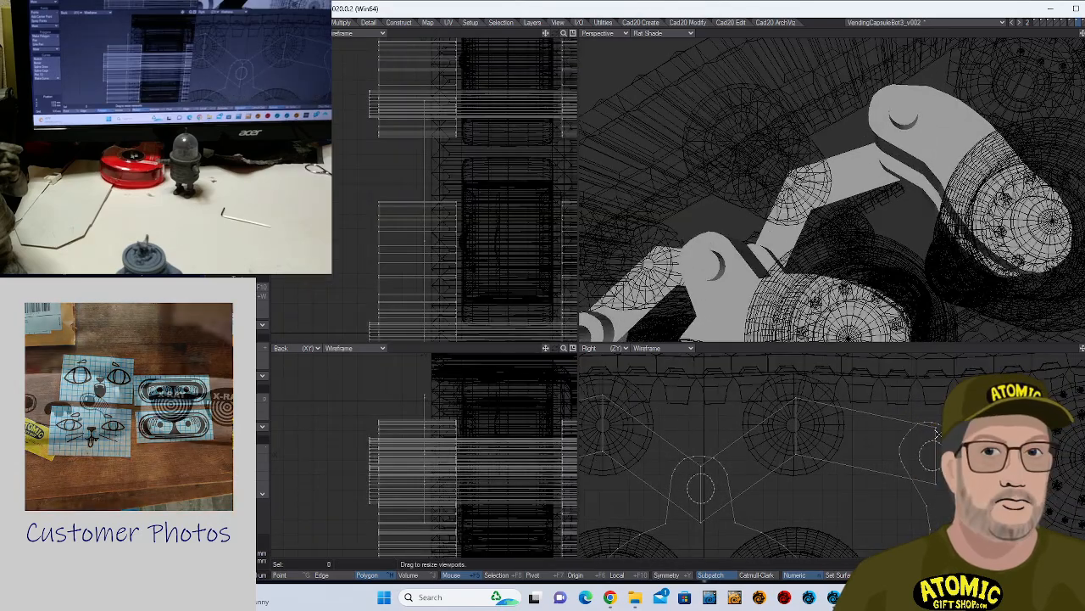
pyautogui.click(935, 436)
pyautogui.click(936, 436)
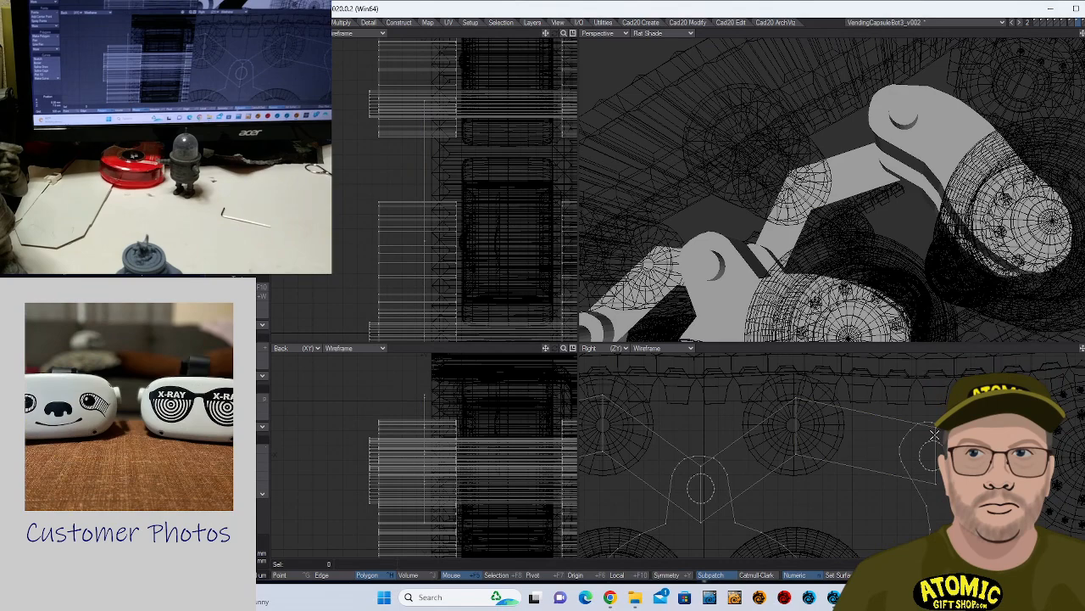
pyautogui.hotkey('shift', 'k')
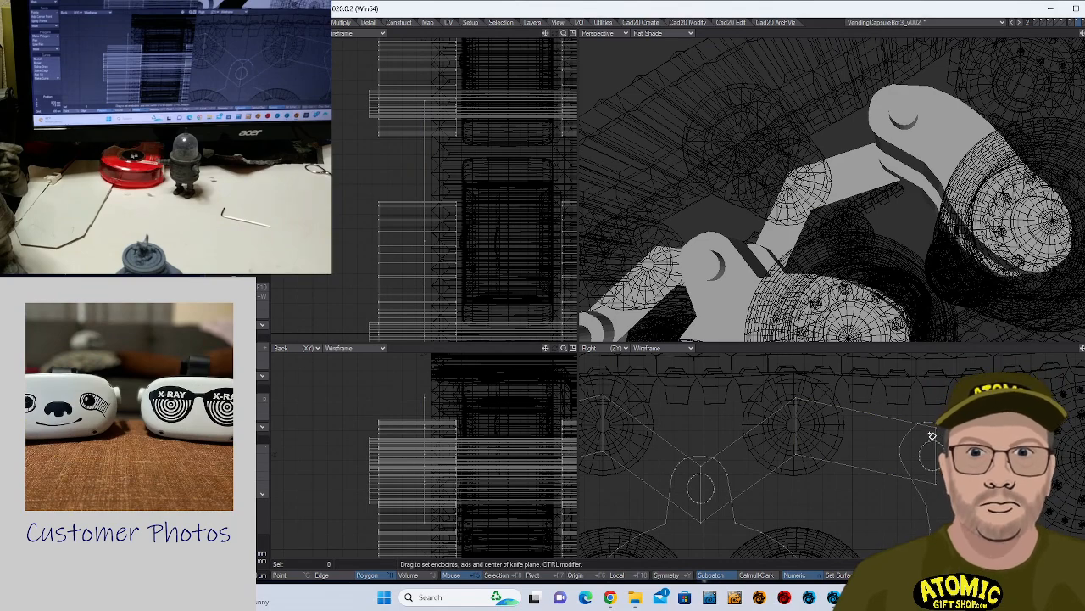
pyautogui.moveTo(935, 436); pyautogui.dragTo(933, 431)
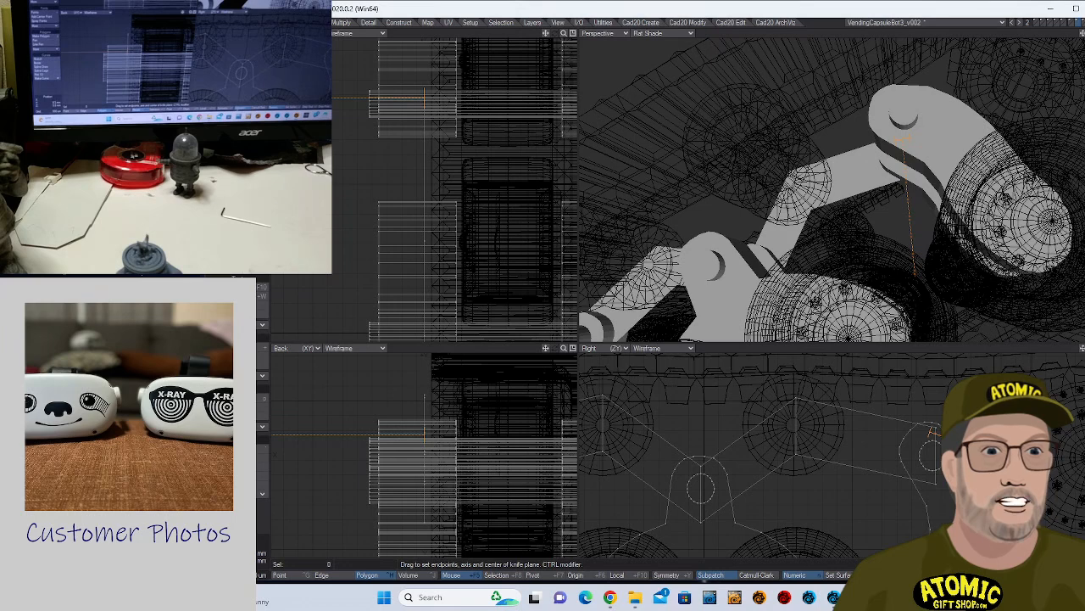
pyautogui.hotkey('ctrl', 'z')
pyautogui.press('space')
pyautogui.click(892, 417)
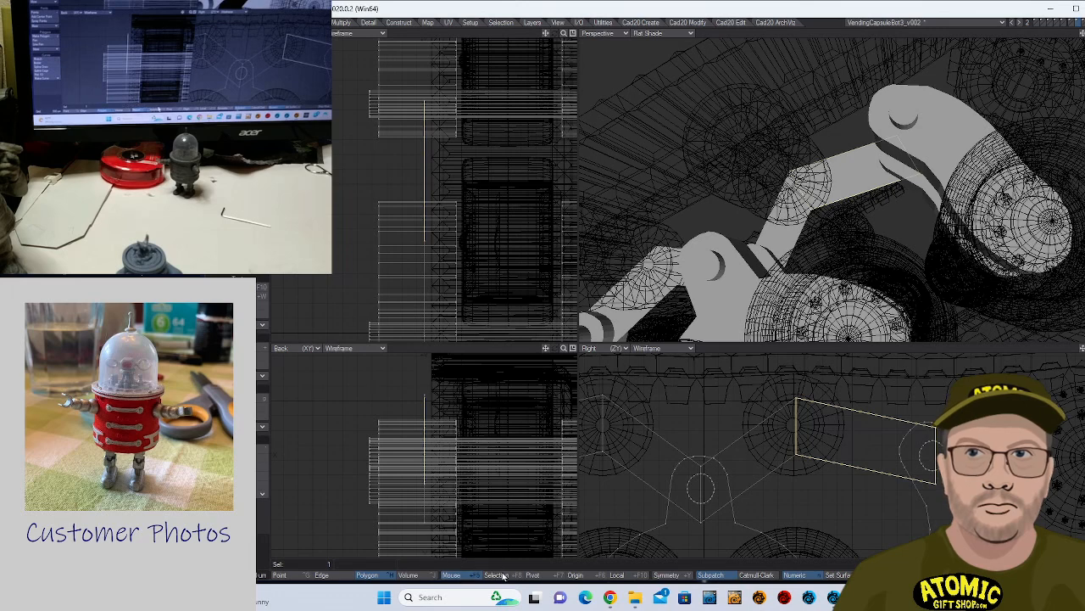
pyautogui.click(279, 575)
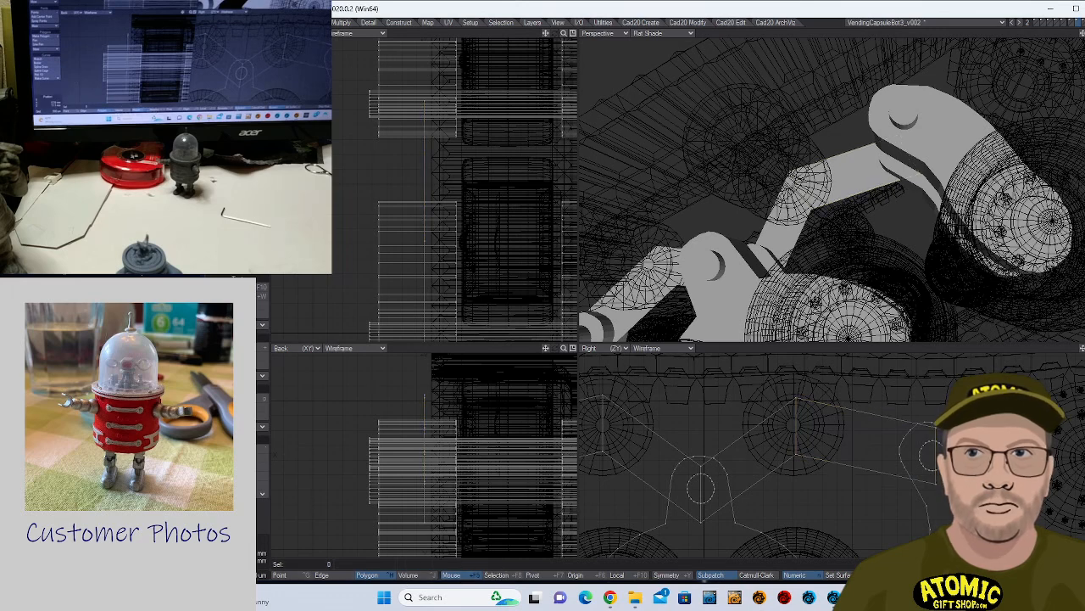
# - Select the strip's five vertical edges at the pins and return rollers and chamfer them into parallel pairs
pyautogui.click(321, 575)
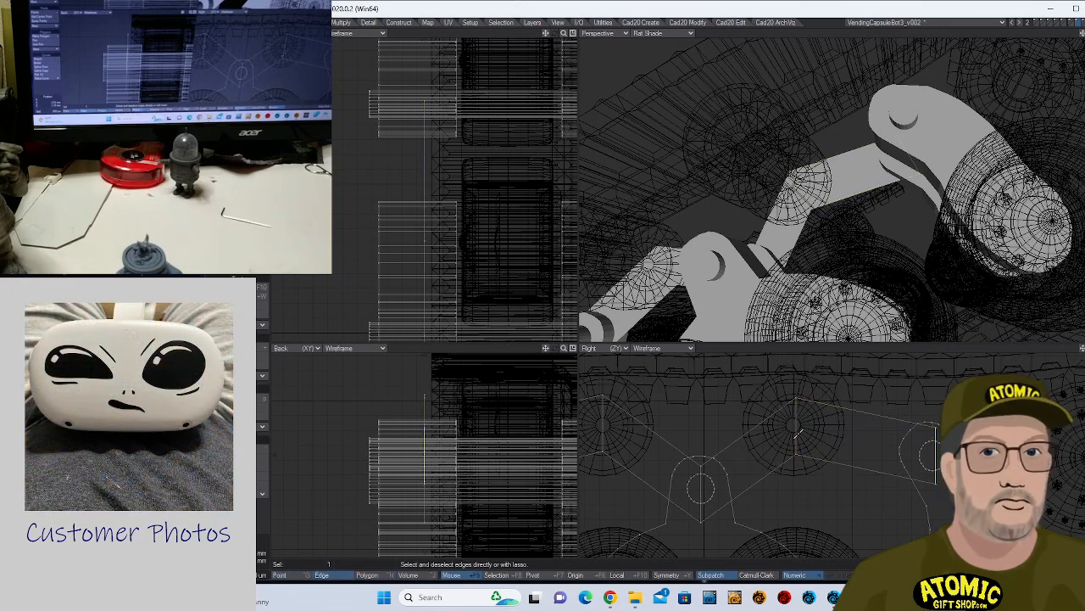
pyautogui.click(797, 429)
pyautogui.click(797, 429)
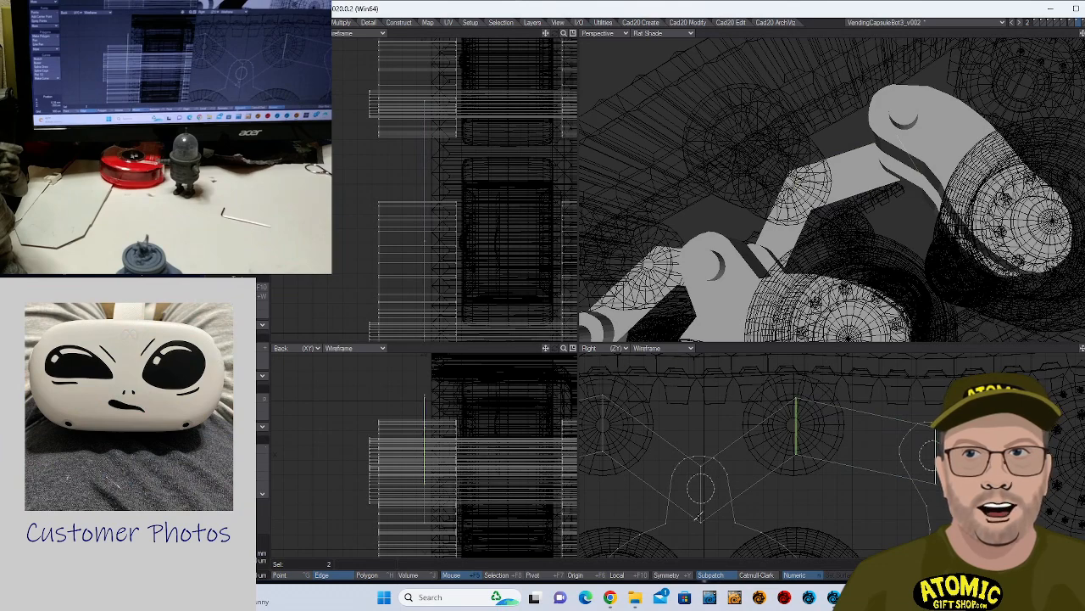
pyautogui.click(702, 514)
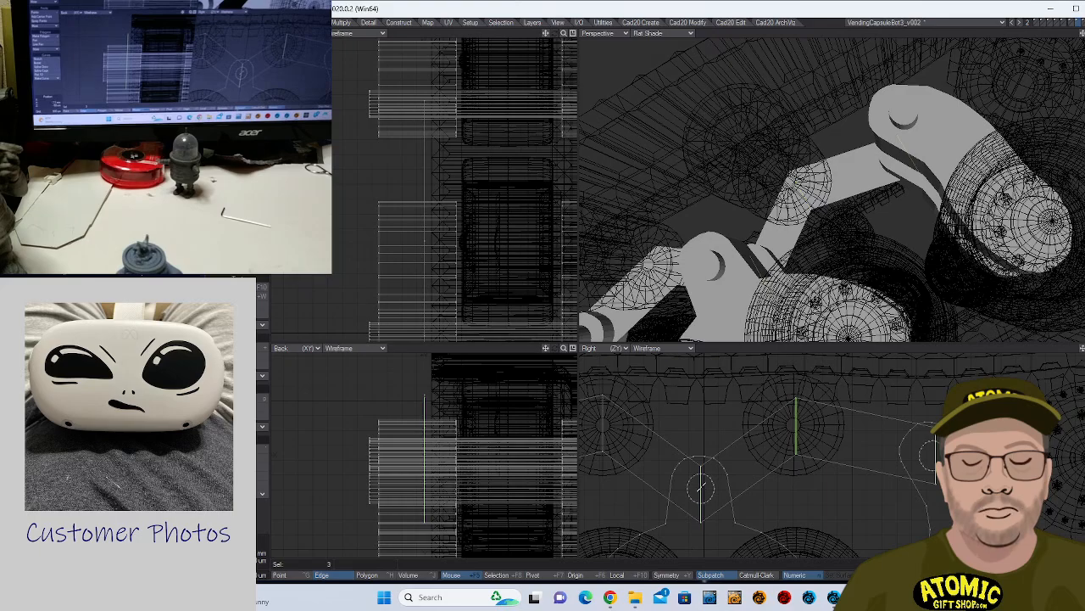
pyautogui.keyDown('alt'); pyautogui.moveTo(664, 415); pyautogui.dragTo(873, 411); pyautogui.keyUp('alt')
pyautogui.keyDown('shift'); pyautogui.click(811, 427); pyautogui.keyUp('shift')
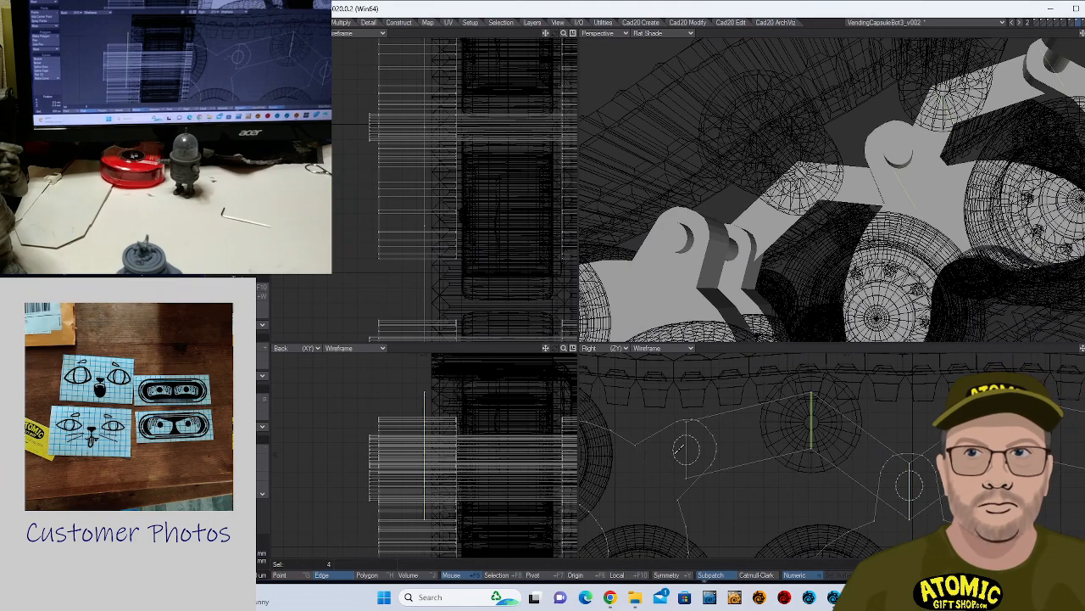
pyautogui.keyDown('shift'); pyautogui.click(686, 448); pyautogui.keyUp('shift')
pyautogui.hotkey('ctrl', 'b')
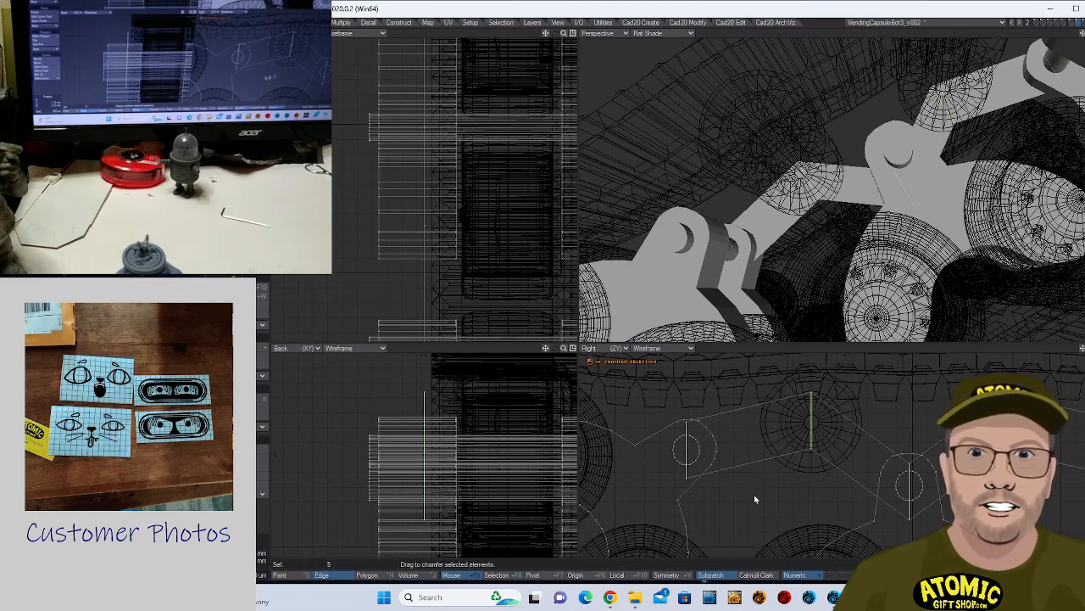
pyautogui.moveTo(756, 499); pyautogui.dragTo(791, 499)
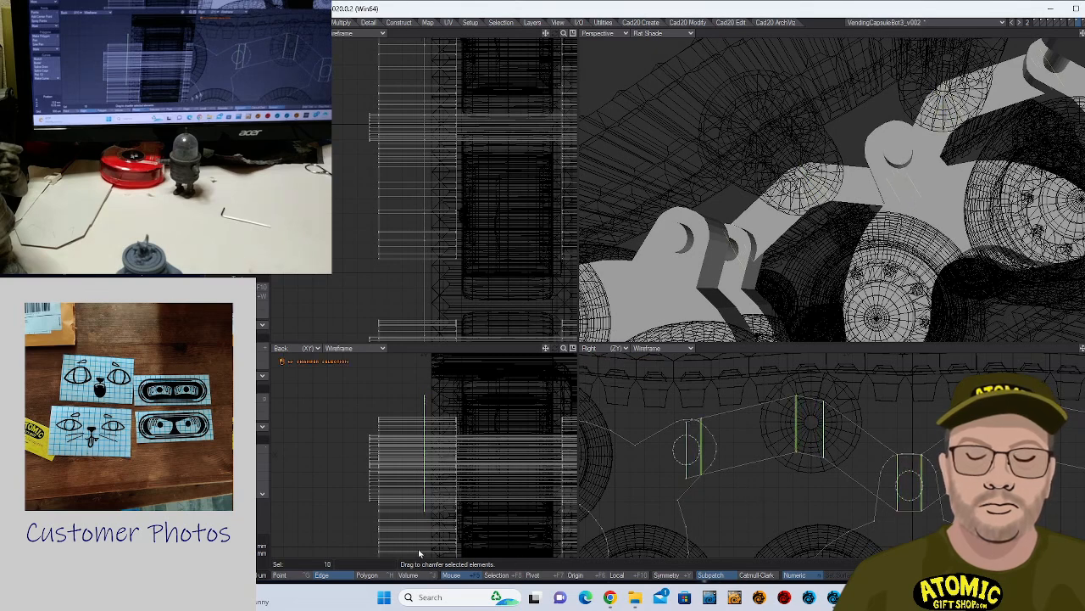
pyautogui.click(237, 524)
# - Shift the strip's two chamfered end edges outward so the end section surrounds the outer bracket's pin
pyautogui.click(686, 427)
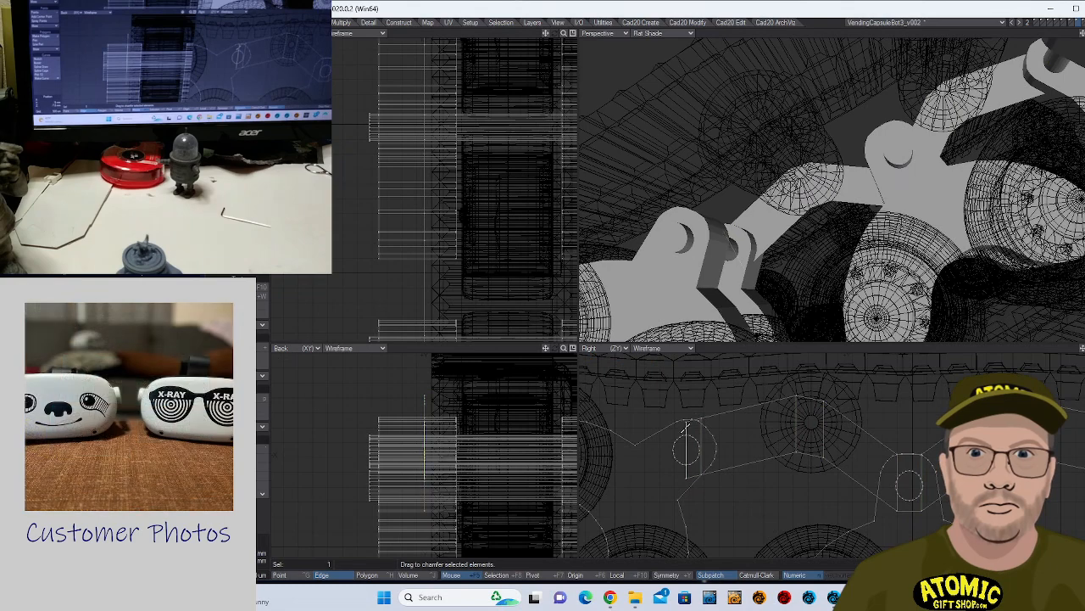
pyautogui.press('h')
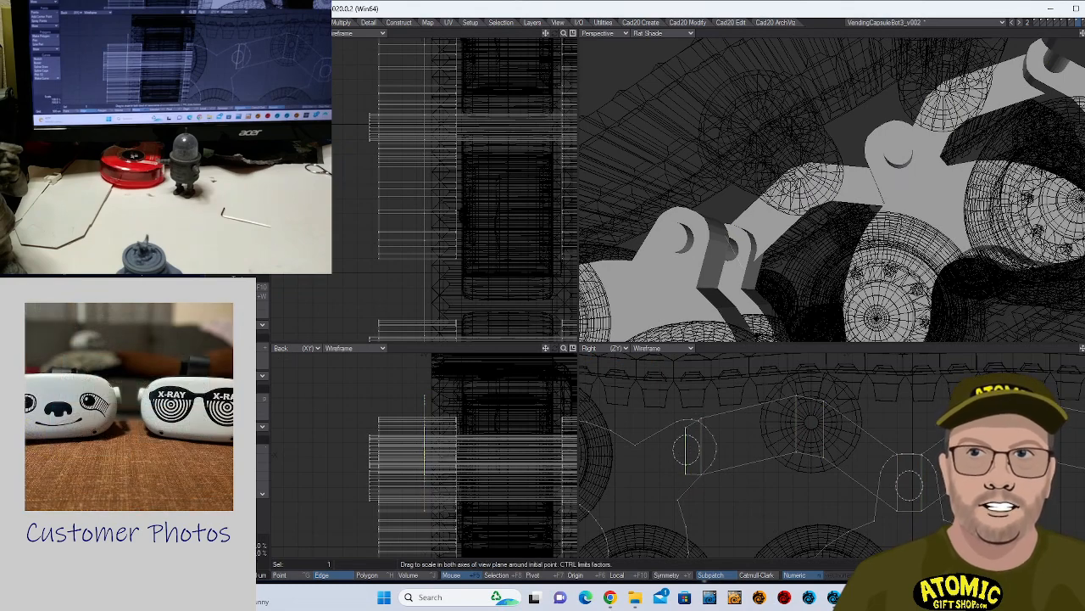
pyautogui.press('t')
pyautogui.moveTo(700, 446)
pyautogui.mouseDown()
pyautogui.moveTo(683, 447)
pyautogui.moveTo(701, 437)
pyautogui.mouseUp()
pyautogui.press('/')
pyautogui.click(702, 435)
pyautogui.press('t')
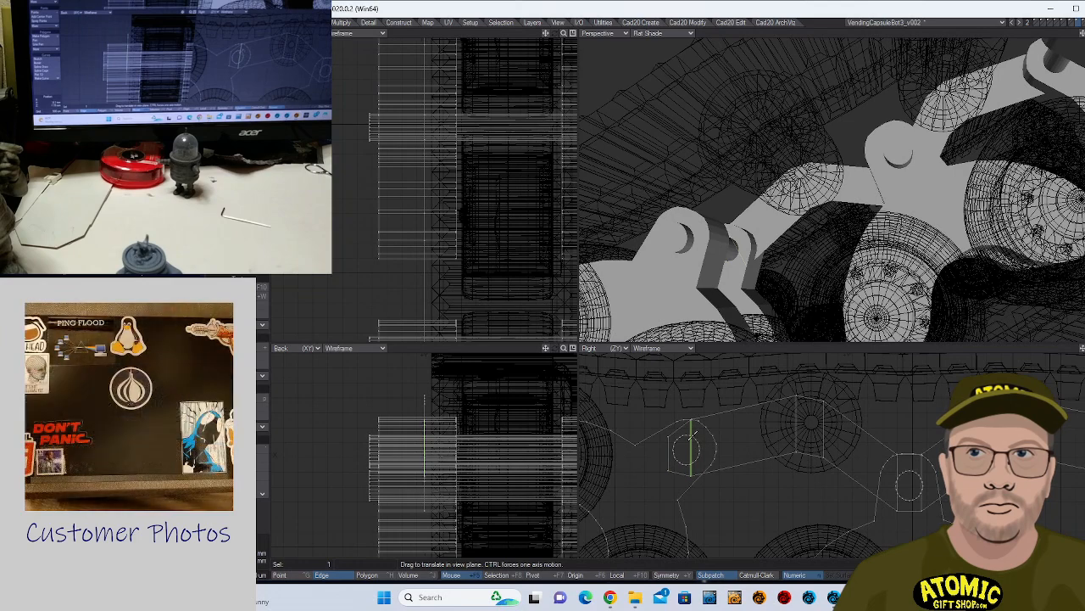
pyautogui.press('/')
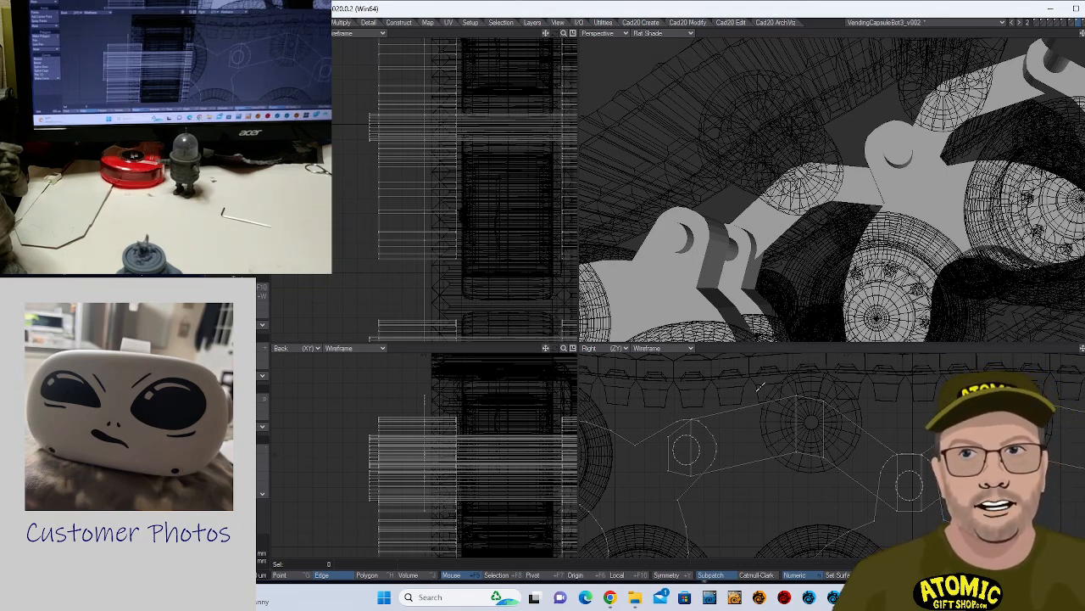
# - Nudge the linking strip's upper and lower end points vertically around the outer bracket's pin
pyautogui.keyDown('alt'); pyautogui.moveTo(963, 411); pyautogui.dragTo(819, 399); pyautogui.keyUp('alt')
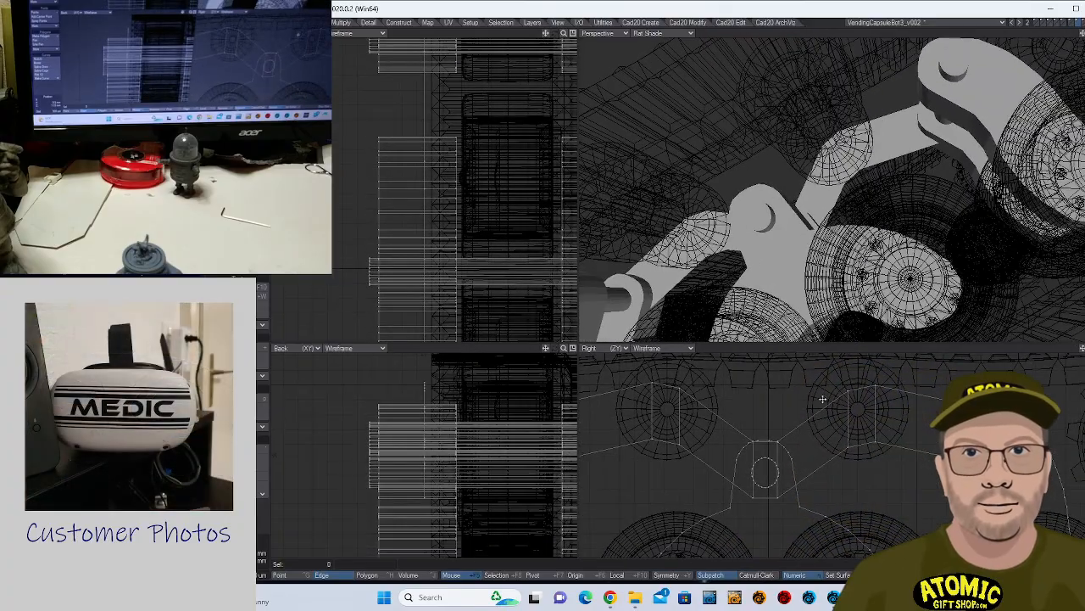
pyautogui.press('t')
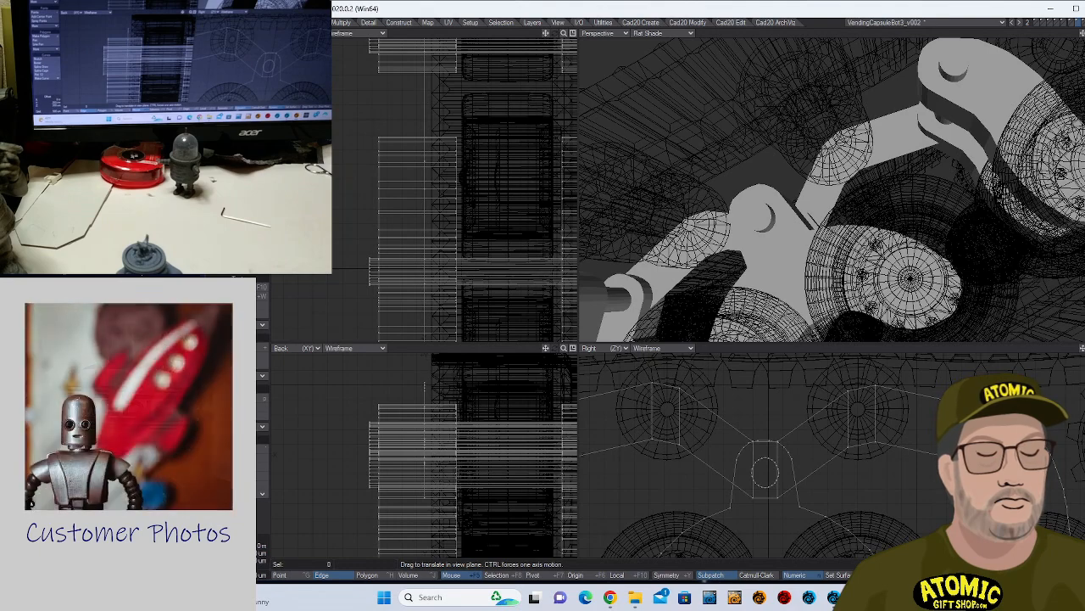
pyautogui.scroll(5, 999, 413)
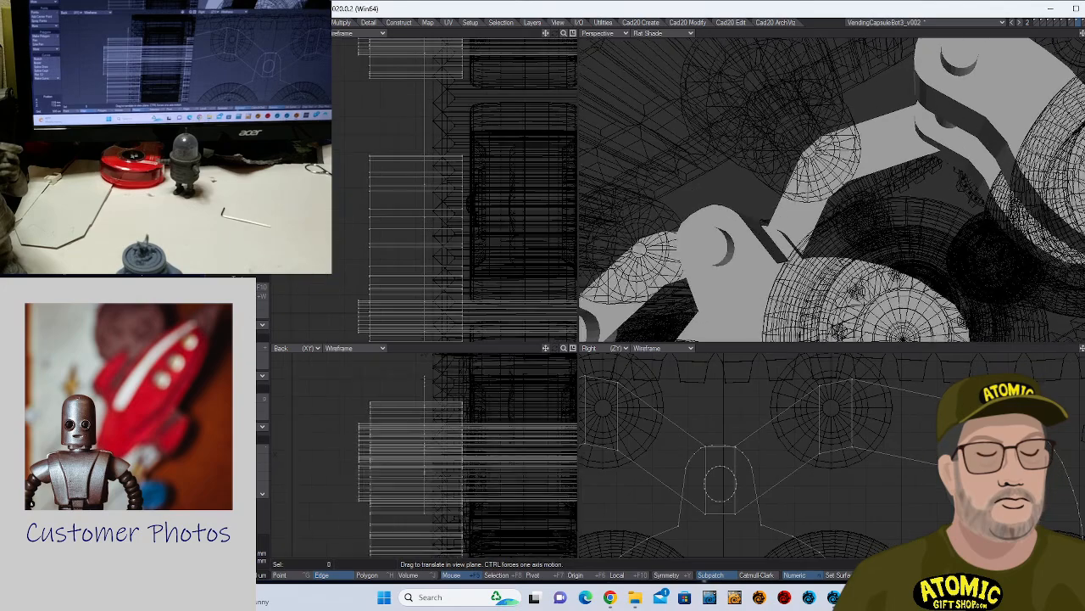
pyautogui.moveTo(999, 410); pyautogui.dragTo(999, 414)
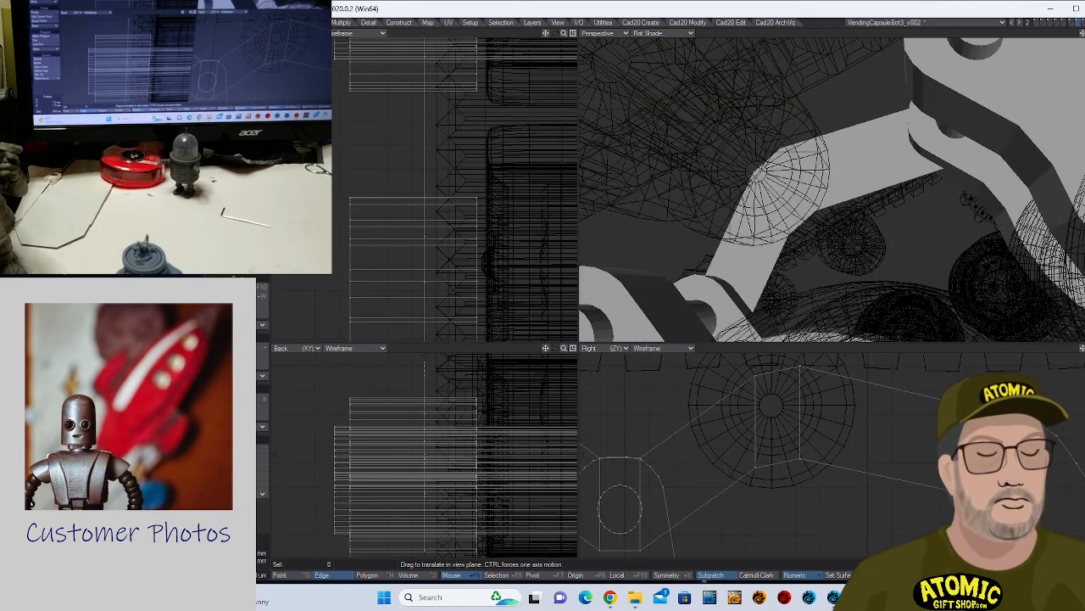
pyautogui.moveTo(999, 501); pyautogui.dragTo(999, 499)
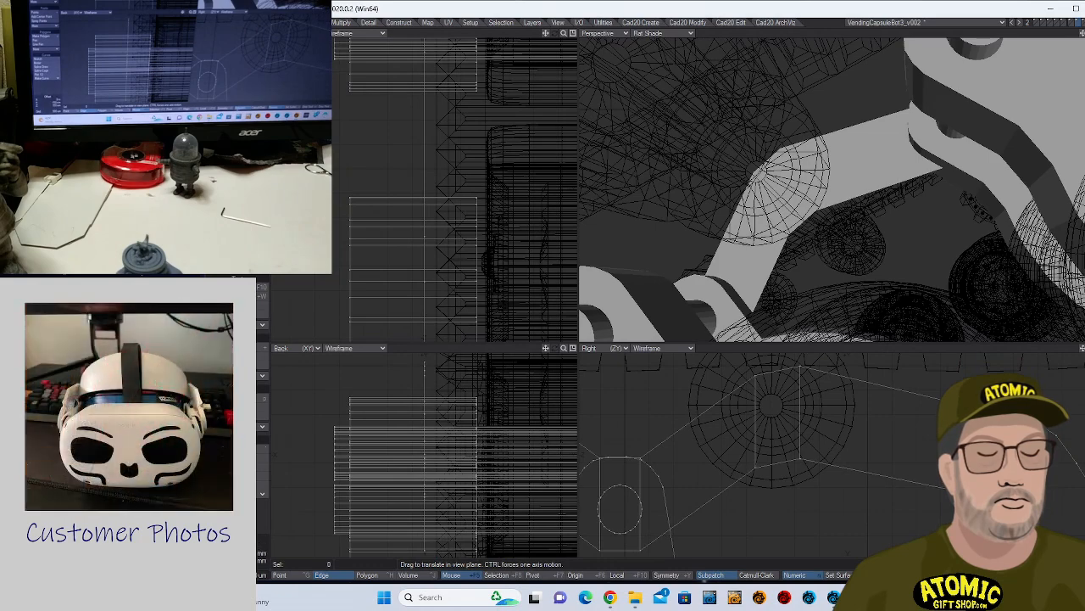
pyautogui.keyDown('ctrl'); pyautogui.keyDown('alt'); pyautogui.moveTo(848, 411); pyautogui.dragTo(796, 408); pyautogui.keyUp('alt'); pyautogui.keyUp('ctrl')
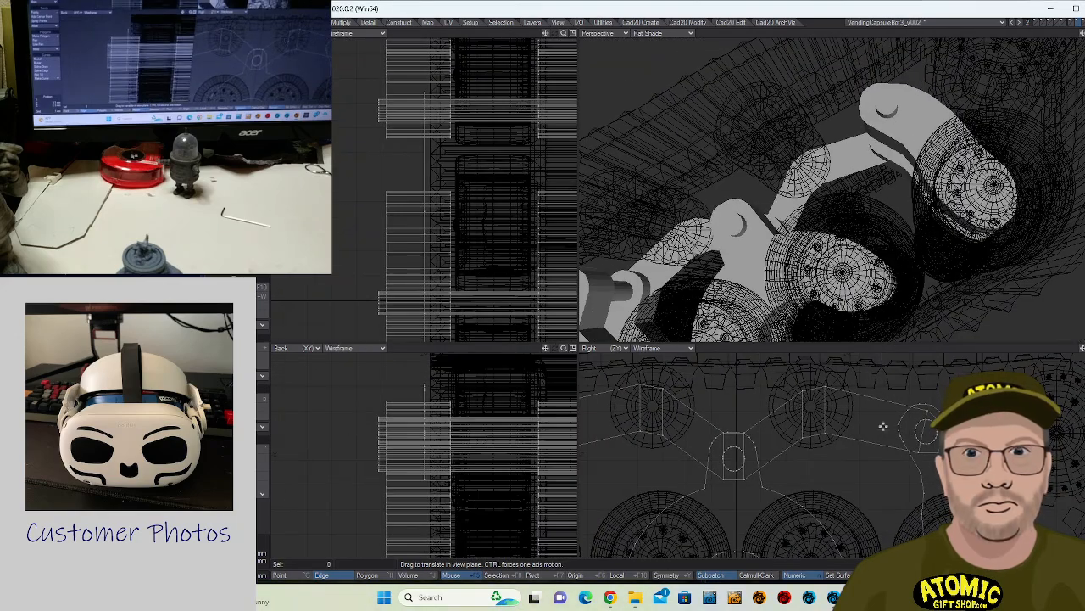
# - Select all connected polygons of the flat linking strip and extend them sideways into a solid link with the Thicken tool
pyautogui.hotkey('ctrl', 'h')
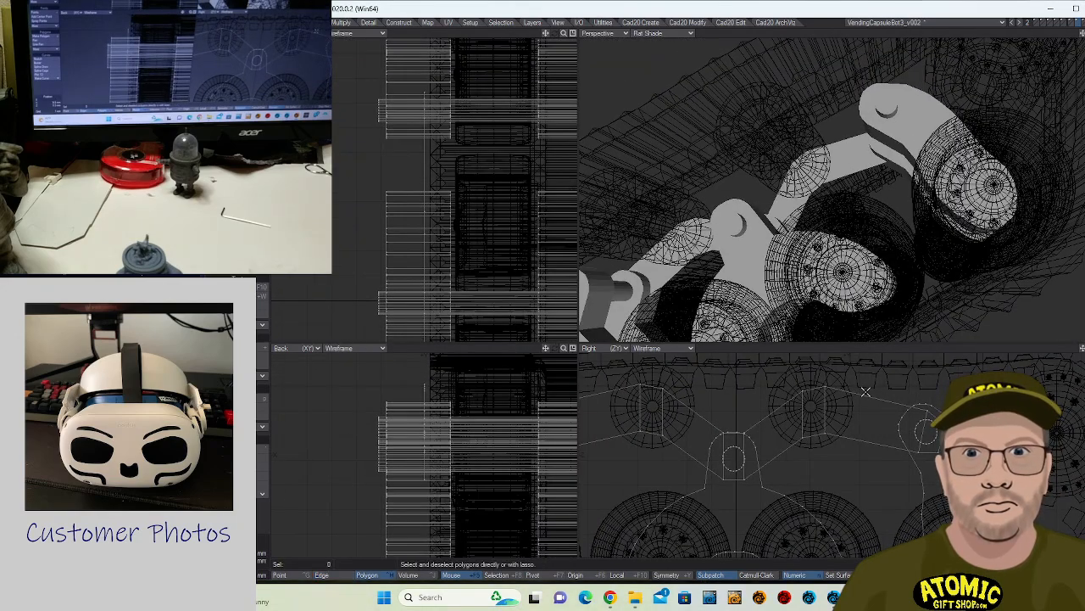
pyautogui.click(865, 400)
pyautogui.press(']')
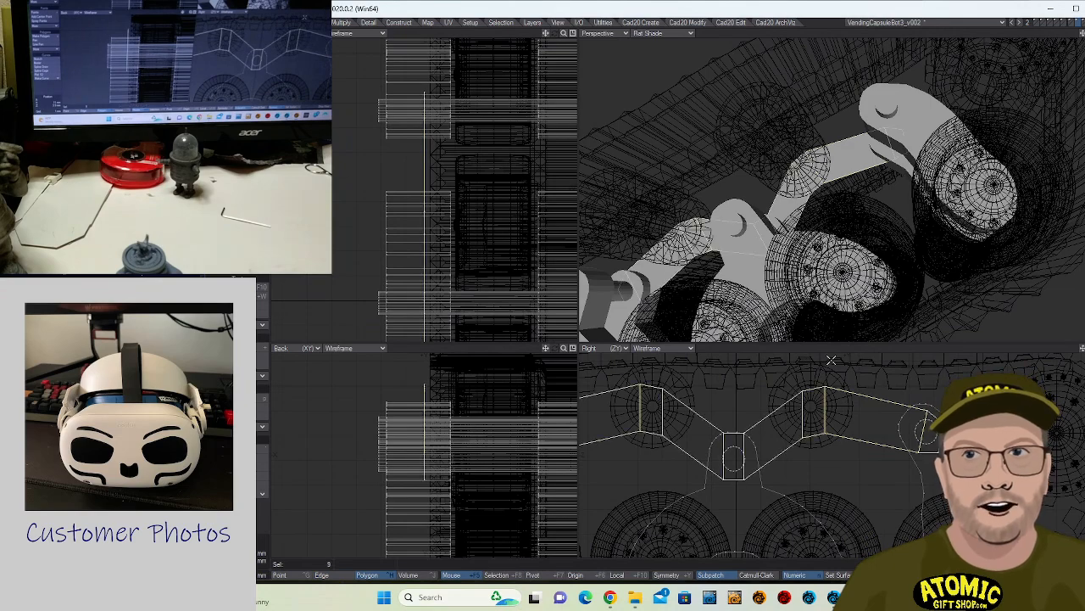
pyautogui.hotkey('ctrl', 'f')
pyautogui.write('thi')
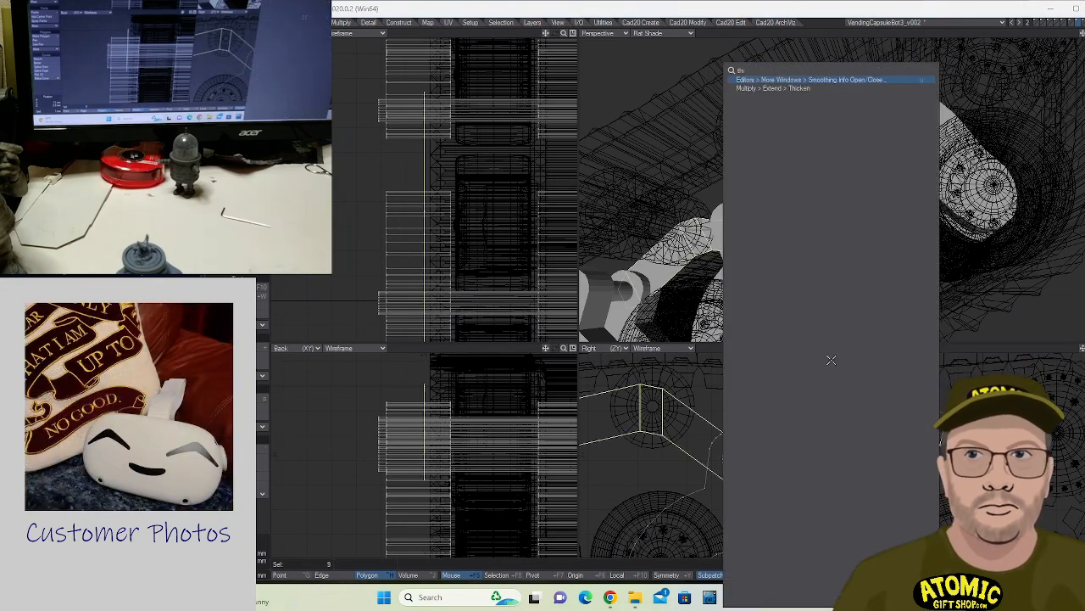
pyautogui.press('Down')
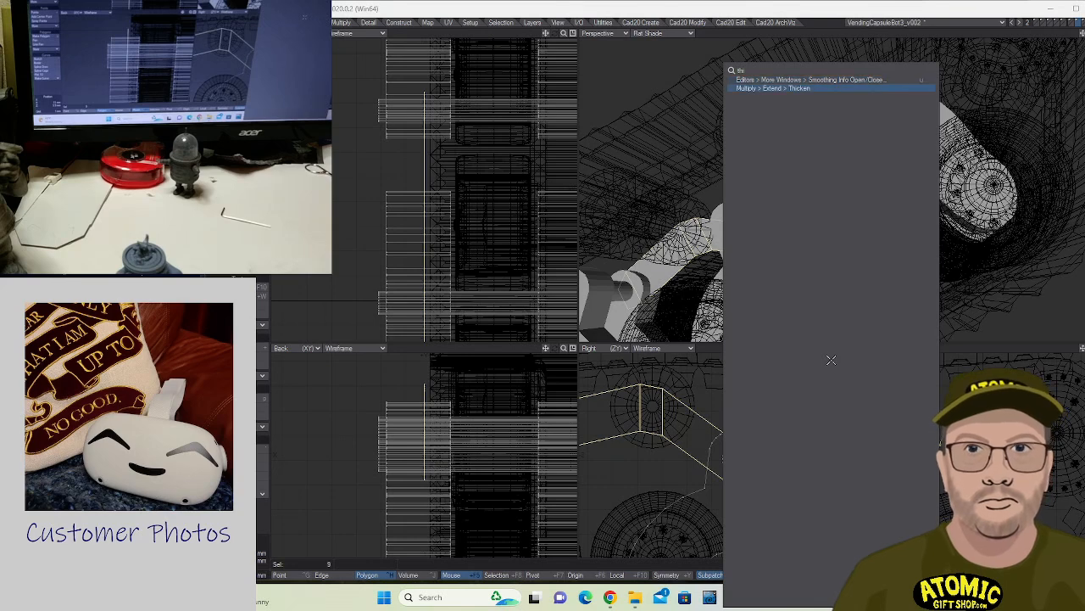
pyautogui.press('Return')
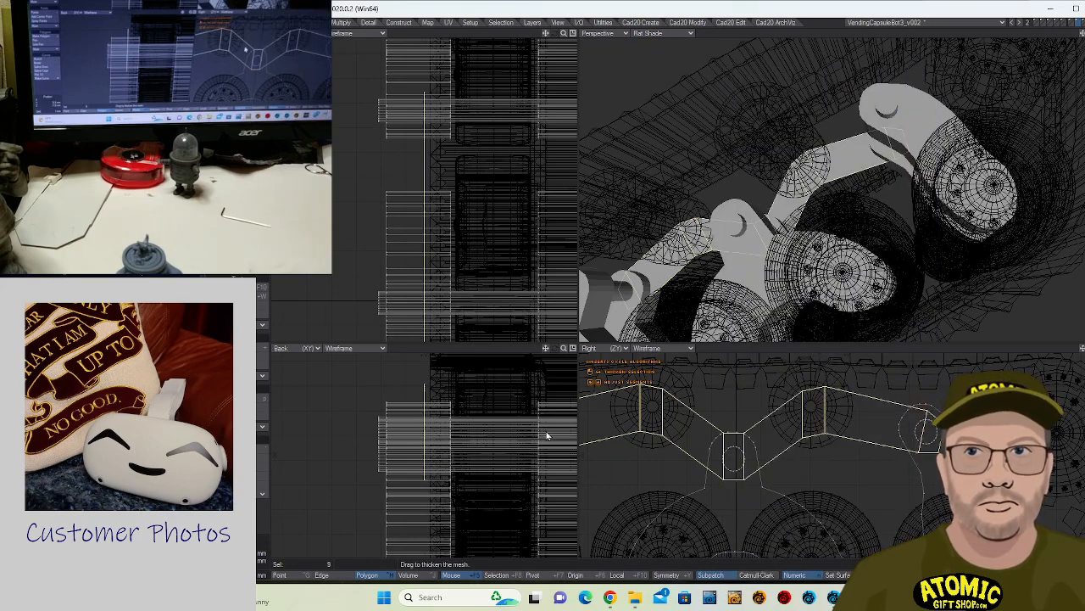
pyautogui.moveTo(442, 447); pyautogui.dragTo(490, 447)
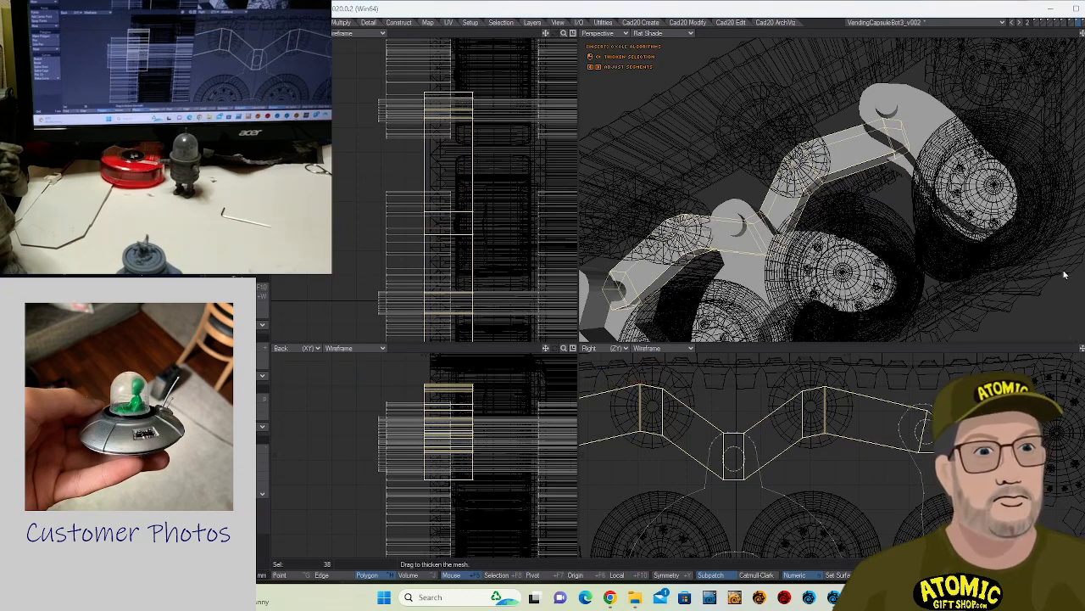
pyautogui.moveTo(1061, 274); pyautogui.dragTo(1064, 274)
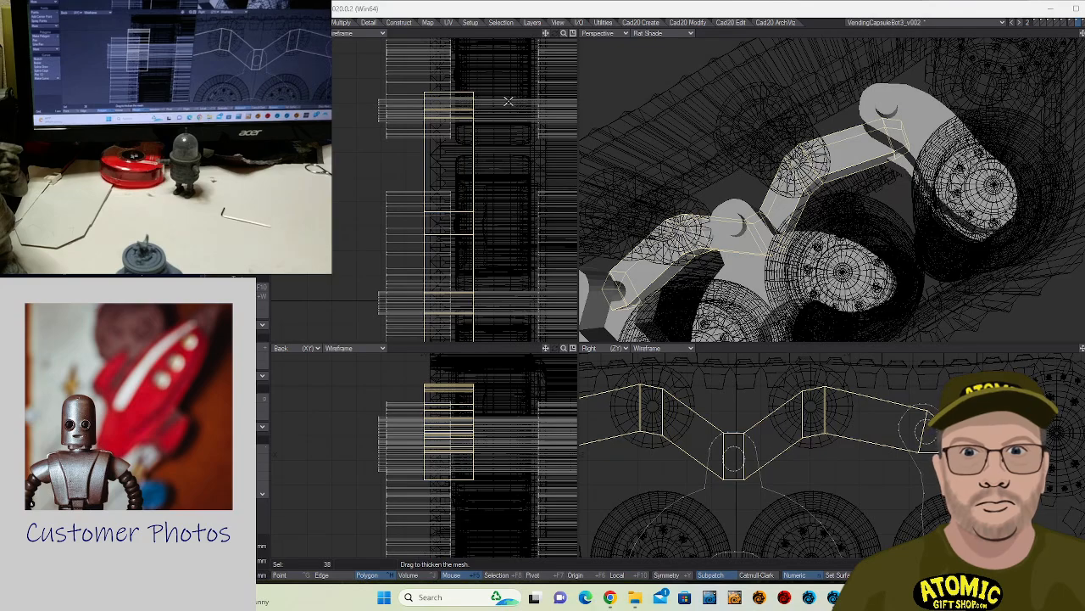
# - Move the thickened link sideways so it sits centred between the two rows of wheel brackets
pyautogui.keyDown('alt'); pyautogui.moveTo(958, 190); pyautogui.dragTo(758, 206); pyautogui.keyUp('alt')
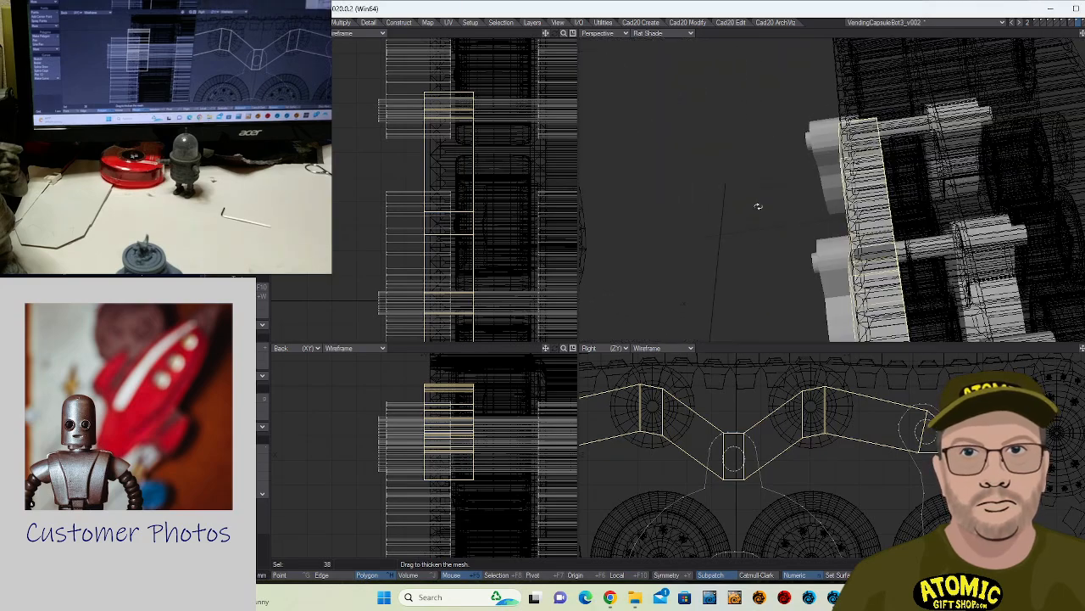
pyautogui.press('h')
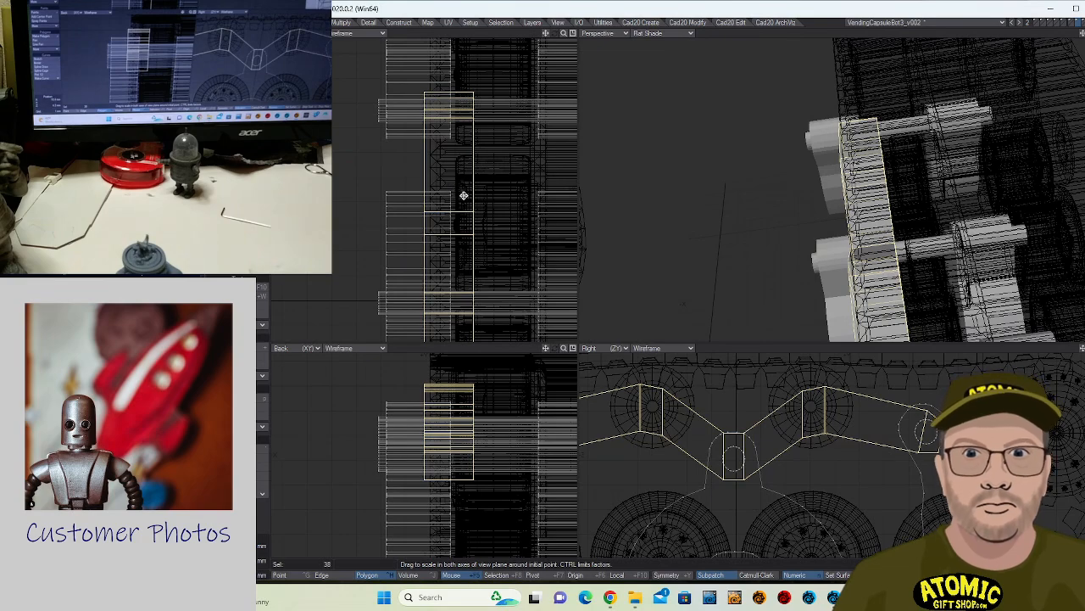
pyautogui.press('t')
pyautogui.moveTo(465, 196); pyautogui.dragTo(509, 197)
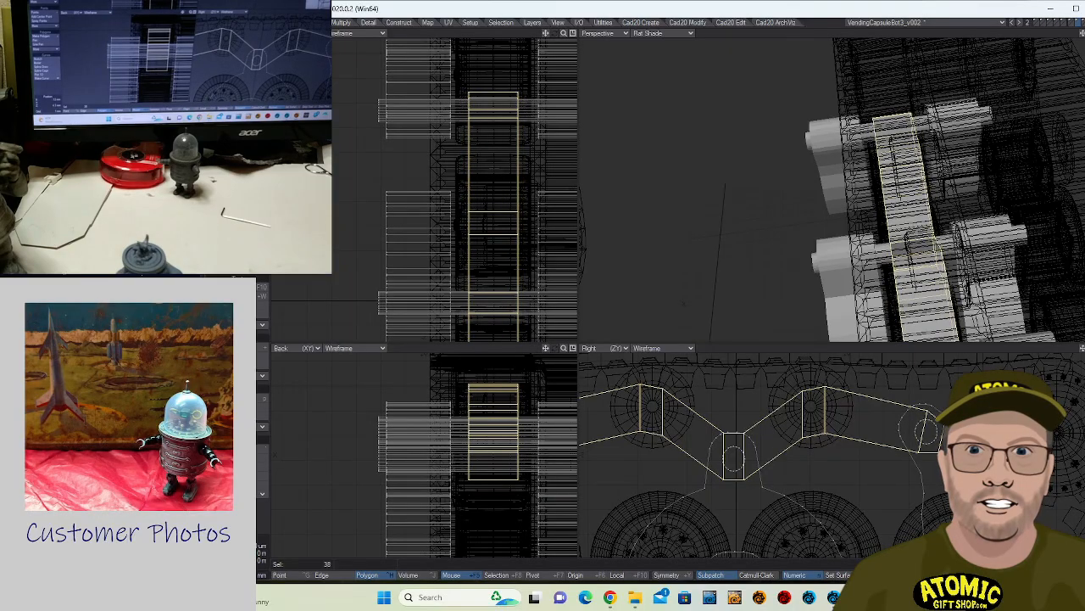
# - Mirror the link across a lengthwise plane through the outer bracket row to put a copy on the brackets' outer side, and clear the selection
pyautogui.keyDown('alt'); pyautogui.moveTo(951, 232); pyautogui.dragTo(925, 174); pyautogui.keyUp('alt')
pyautogui.keyDown('alt'); pyautogui.moveTo(345, 305); pyautogui.dragTo(384, 224); pyautogui.keyUp('alt')
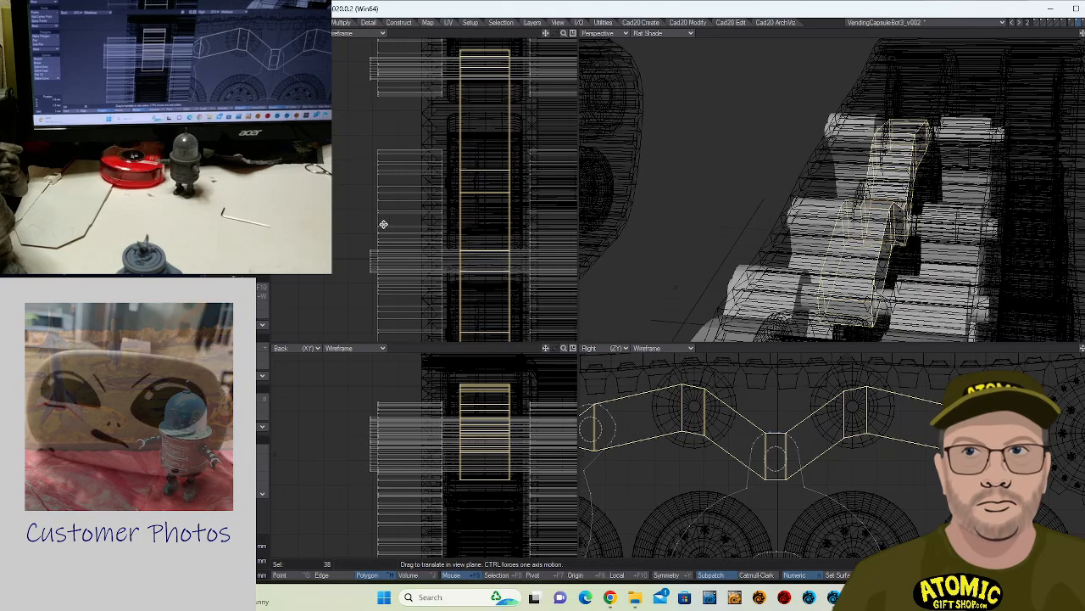
pyautogui.hotkey('shift', 'v')
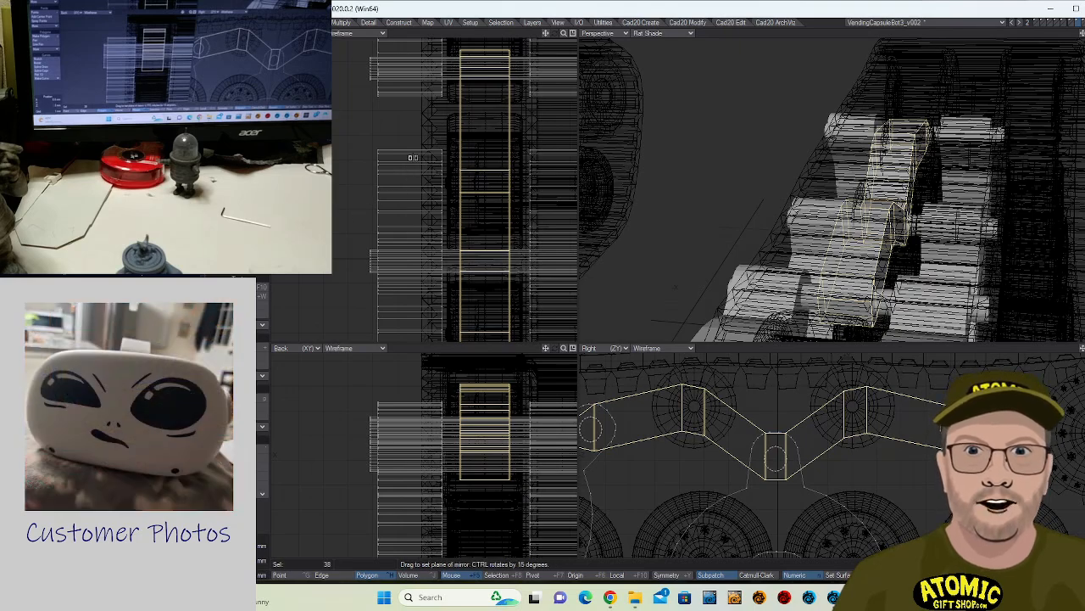
pyautogui.moveTo(412, 157); pyautogui.dragTo(410, 206)
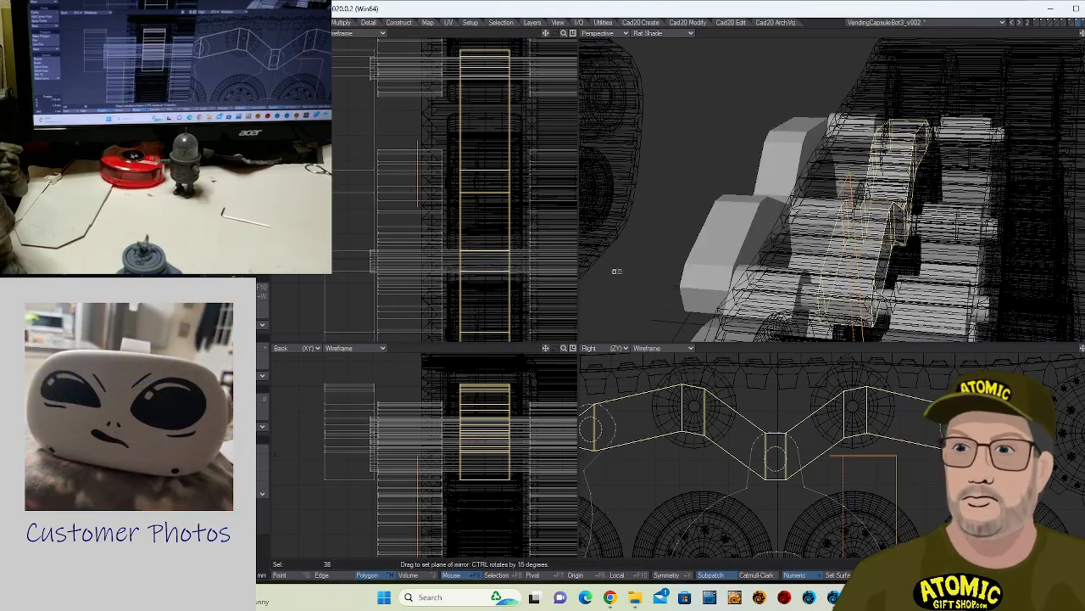
pyautogui.keyDown('ctrl'); pyautogui.keyDown('alt'); pyautogui.moveTo(820, 258); pyautogui.dragTo(679, 334); pyautogui.keyUp('alt'); pyautogui.keyUp('ctrl')
pyautogui.click(259, 502)
pyautogui.click(260, 502)
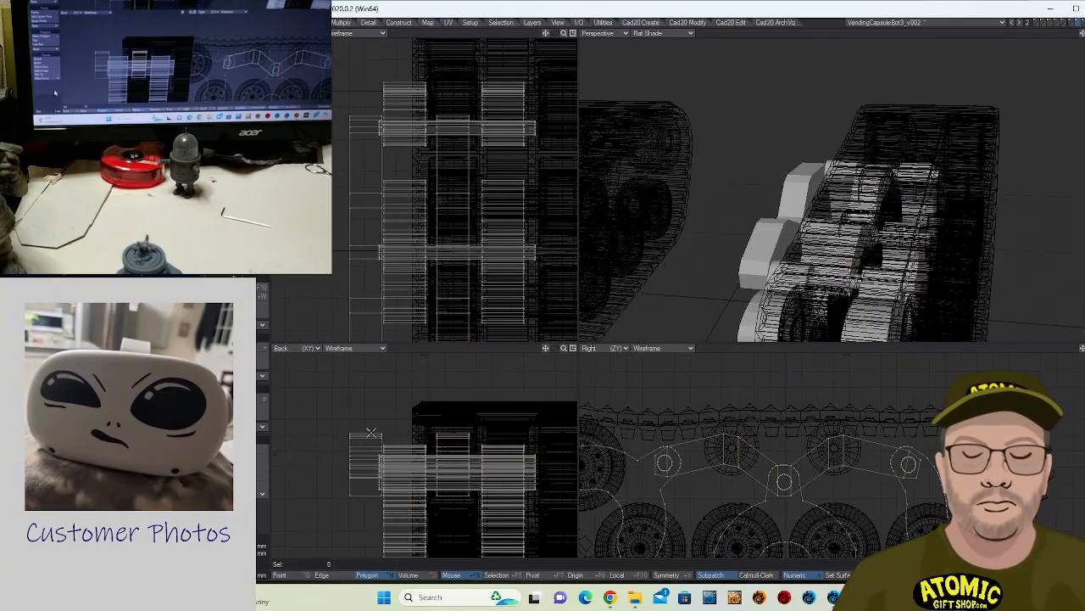
# - Select the side faces of the three wheel brackets in one row and inset them with Bevel to leave an even rim
pyautogui.keyDown('alt'); pyautogui.moveTo(826, 167); pyautogui.dragTo(874, 228); pyautogui.keyUp('alt')
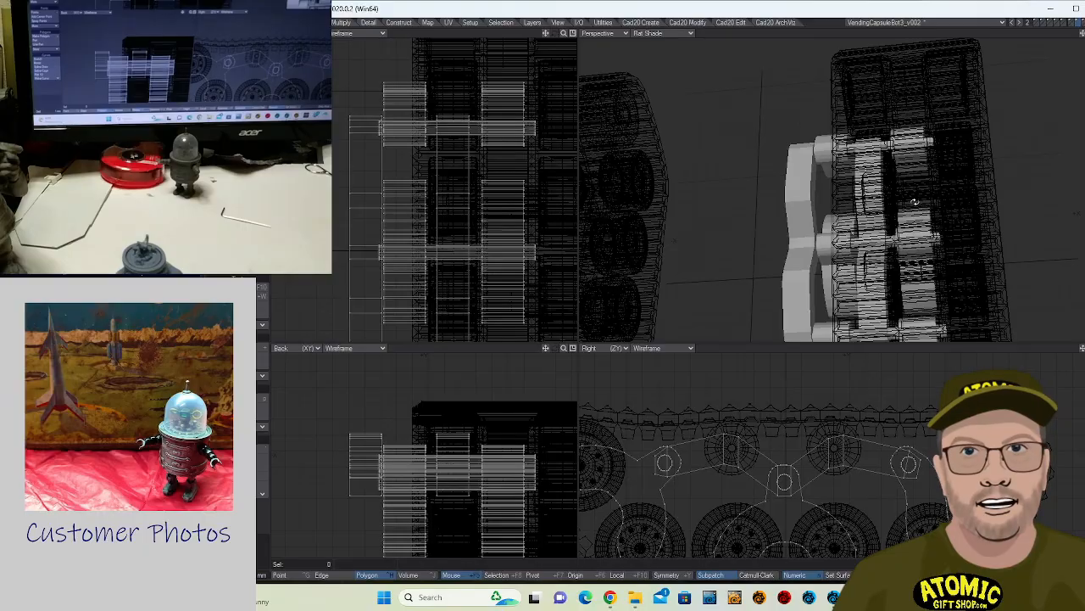
pyautogui.keyDown('alt'); pyautogui.moveTo(914, 202); pyautogui.dragTo(819, 184); pyautogui.keyUp('alt')
pyautogui.keyDown('alt'); pyautogui.moveTo(843, 193); pyautogui.dragTo(716, 248); pyautogui.keyUp('alt')
pyautogui.click(686, 286)
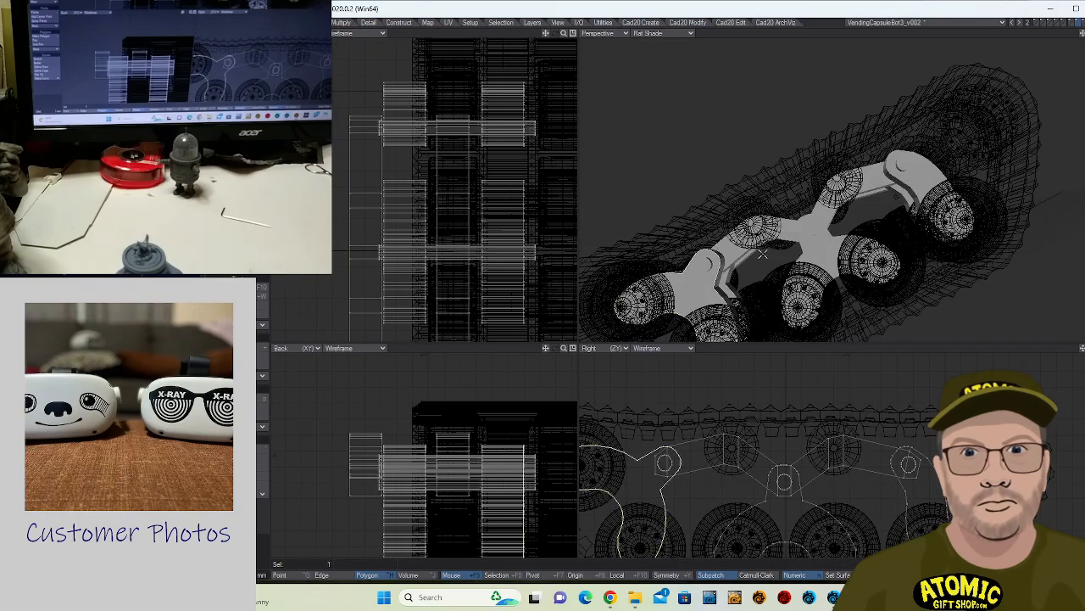
pyautogui.click(815, 238)
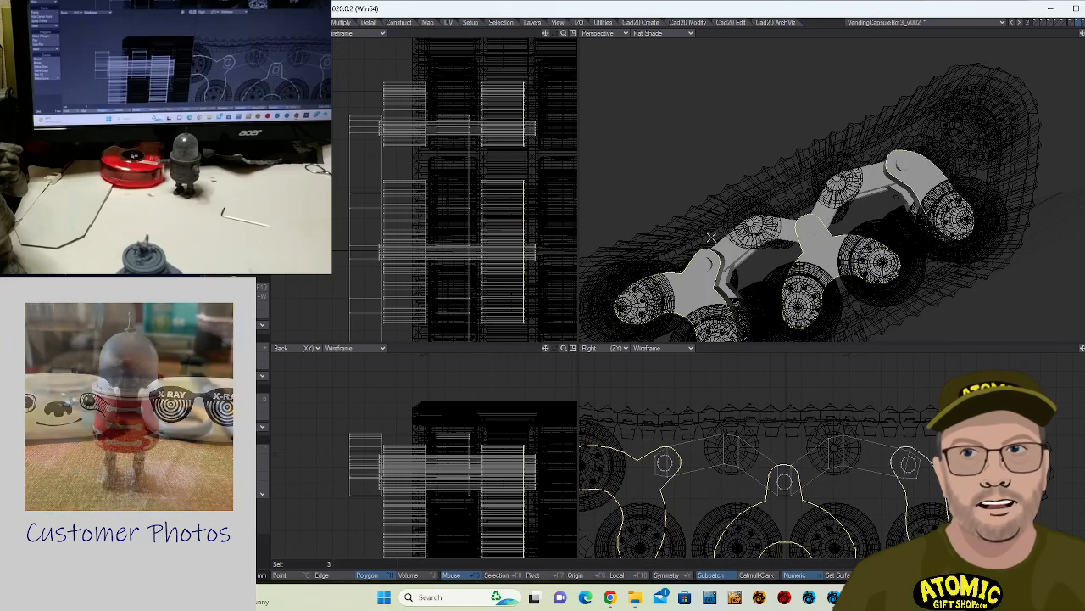
pyautogui.click(699, 289)
pyautogui.press('b')
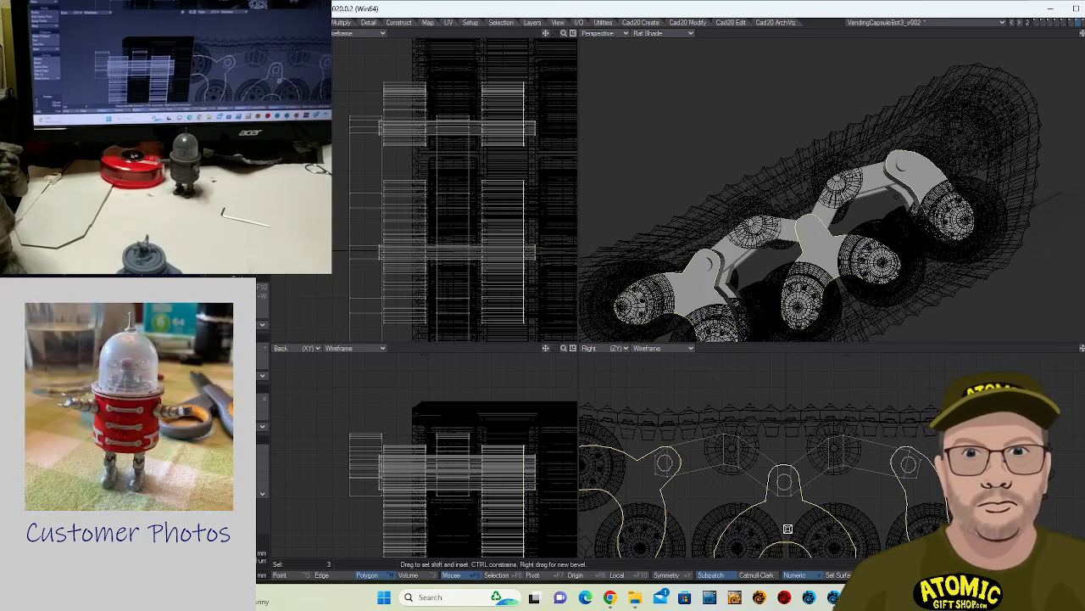
pyautogui.moveTo(788, 528); pyautogui.dragTo(780, 437)
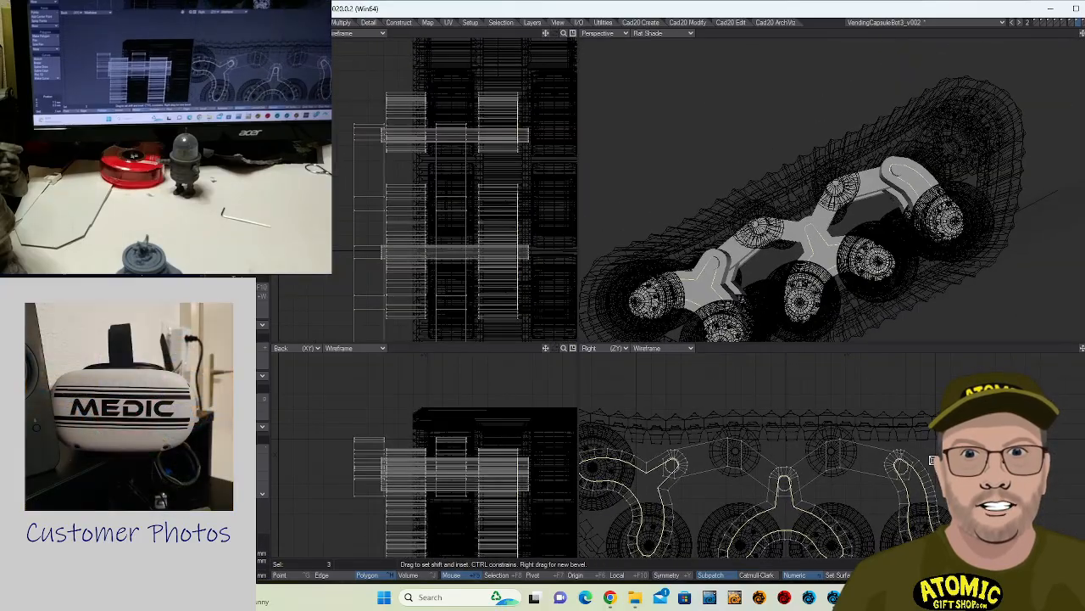
# - Bevel the inset bracket faces again, shifting them inward to form recessed panels that follow the bracket outlines
pyautogui.keyDown('ctrl'); pyautogui.keyDown('alt'); pyautogui.moveTo(701, 261); pyautogui.dragTo(805, 259); pyautogui.keyUp('alt'); pyautogui.keyUp('ctrl')
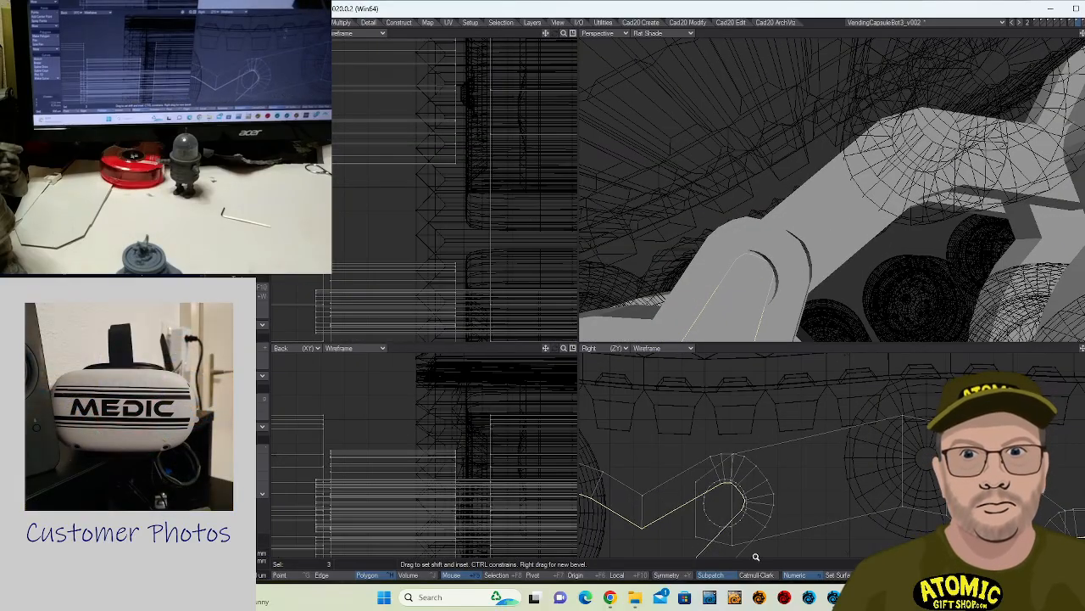
pyautogui.keyDown('ctrl'); pyautogui.keyDown('alt'); pyautogui.moveTo(761, 522); pyautogui.dragTo(732, 483); pyautogui.keyUp('alt'); pyautogui.keyUp('ctrl')
pyautogui.press('b')
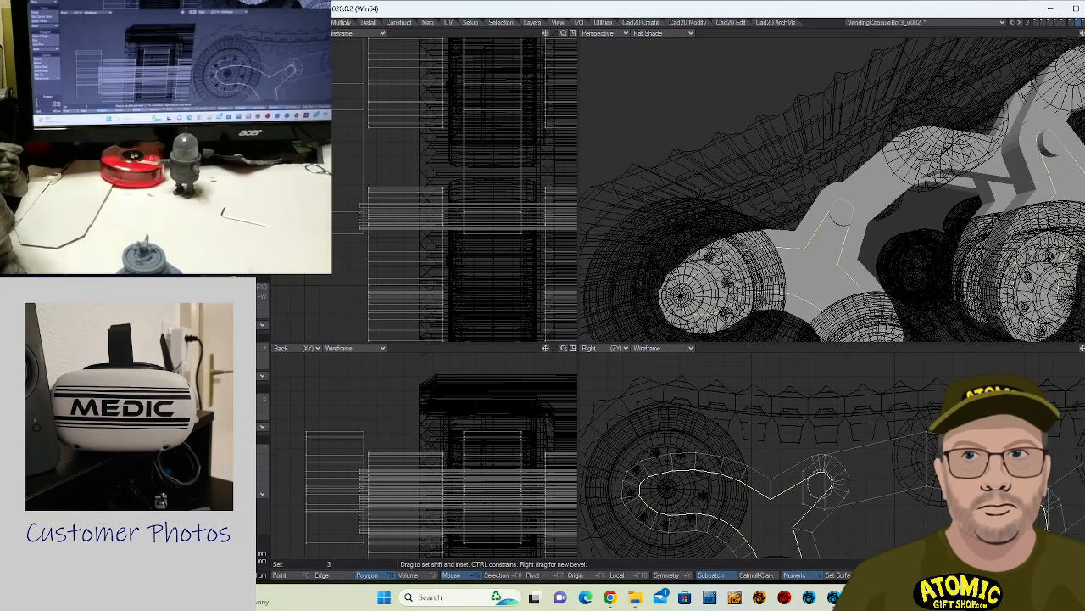
pyautogui.moveTo(933, 483)
pyautogui.mouseDown()
pyautogui.moveTo(942, 475)
pyautogui.moveTo(945, 492)
pyautogui.moveTo(939, 481)
pyautogui.mouseUp()
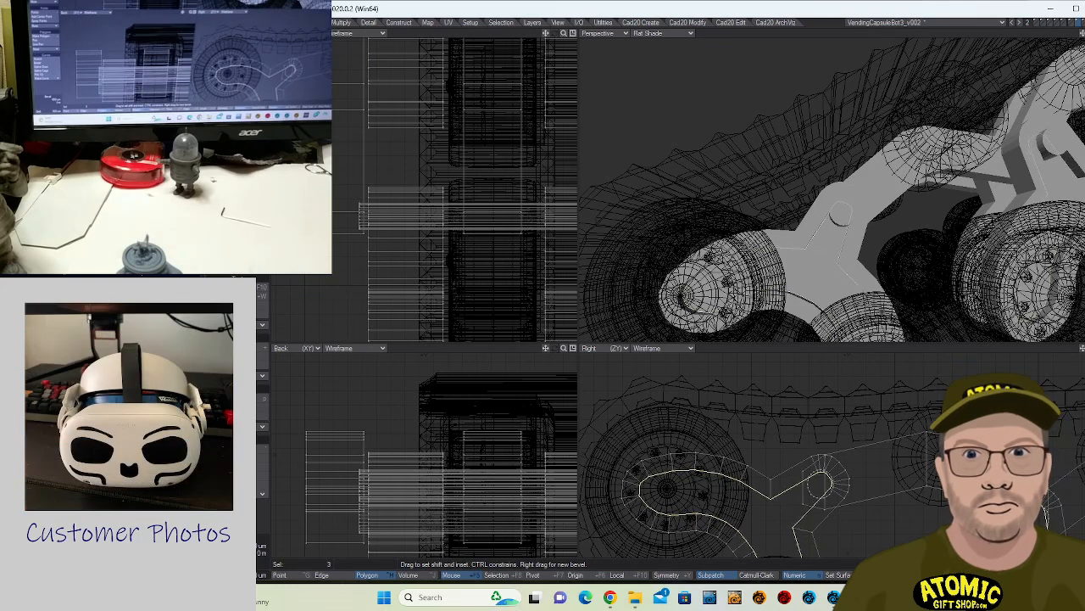
pyautogui.keyDown('alt'); pyautogui.moveTo(944, 340); pyautogui.dragTo(661, 271); pyautogui.keyUp('alt')
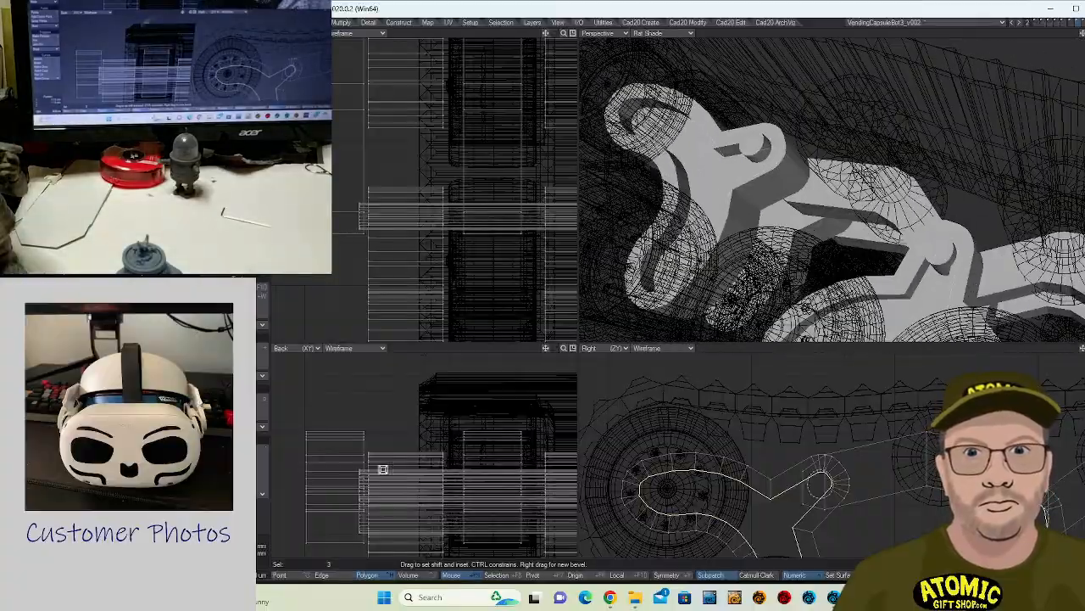
# - Move the recessed bracket faces back toward the outer surface to make the recesses shallower, and clear the selection
pyautogui.keyDown('alt'); pyautogui.moveTo(467, 437); pyautogui.dragTo(317, 427); pyautogui.keyUp('alt')
pyautogui.press('t')
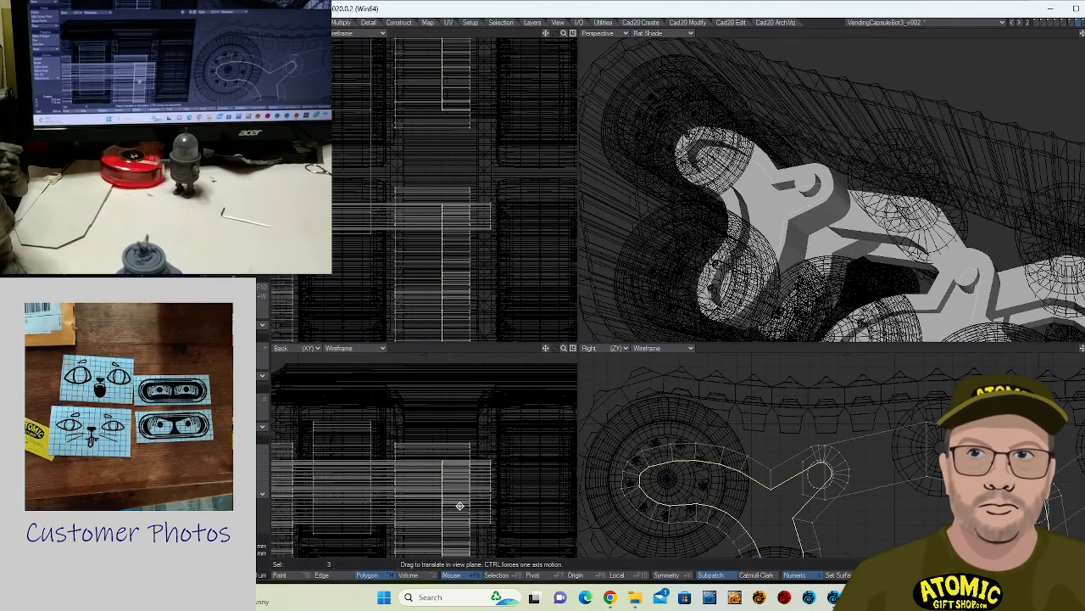
pyautogui.moveTo(459, 506); pyautogui.dragTo(461, 506)
pyautogui.click(235, 553)
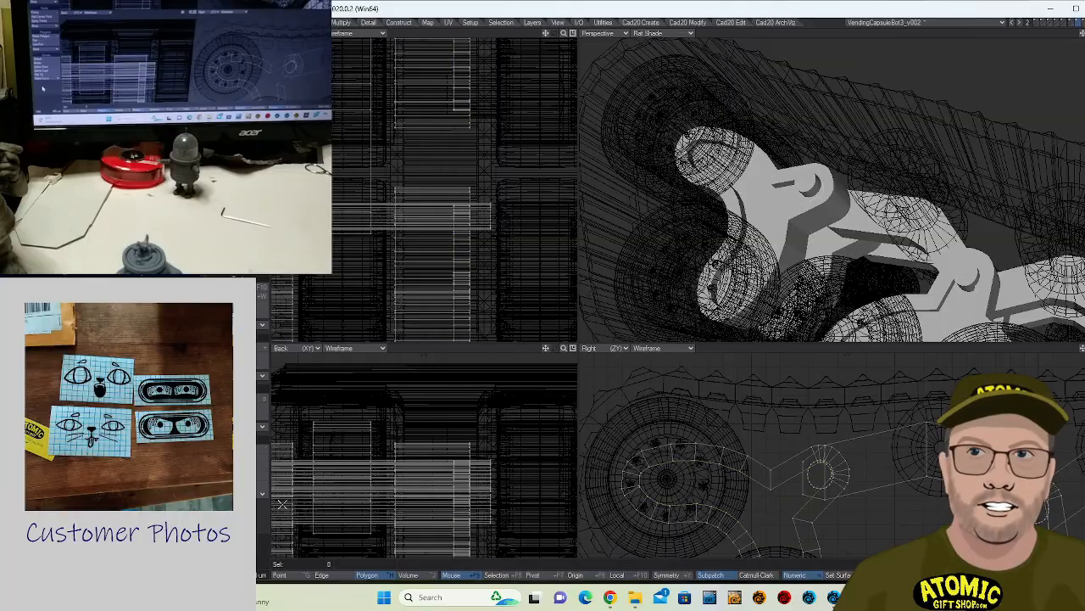
# - Select the three bracket faces on the opposite side of the assembly and bevel them into matching inset recesses
pyautogui.keyDown('alt'); pyautogui.moveTo(856, 191); pyautogui.dragTo(1013, 173); pyautogui.keyUp('alt')
pyautogui.click(808, 260)
pyautogui.keyDown('shift'); pyautogui.click(802, 203); pyautogui.keyUp('shift')
pyautogui.keyDown('shift'); pyautogui.click(738, 261); pyautogui.keyUp('shift')
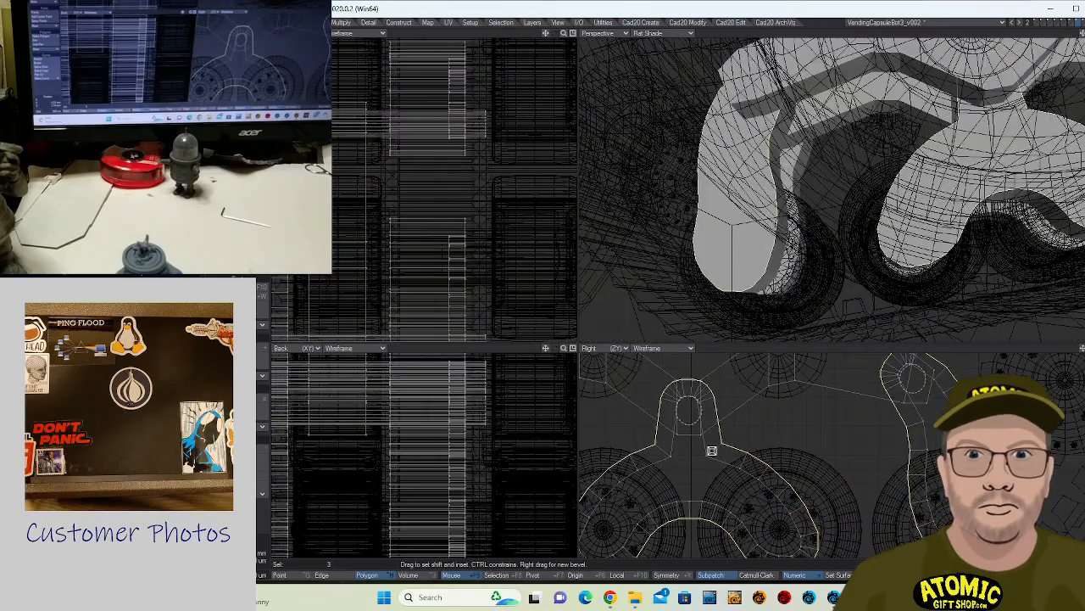
pyautogui.press('b')
pyautogui.moveTo(807, 424); pyautogui.dragTo(853, 486)
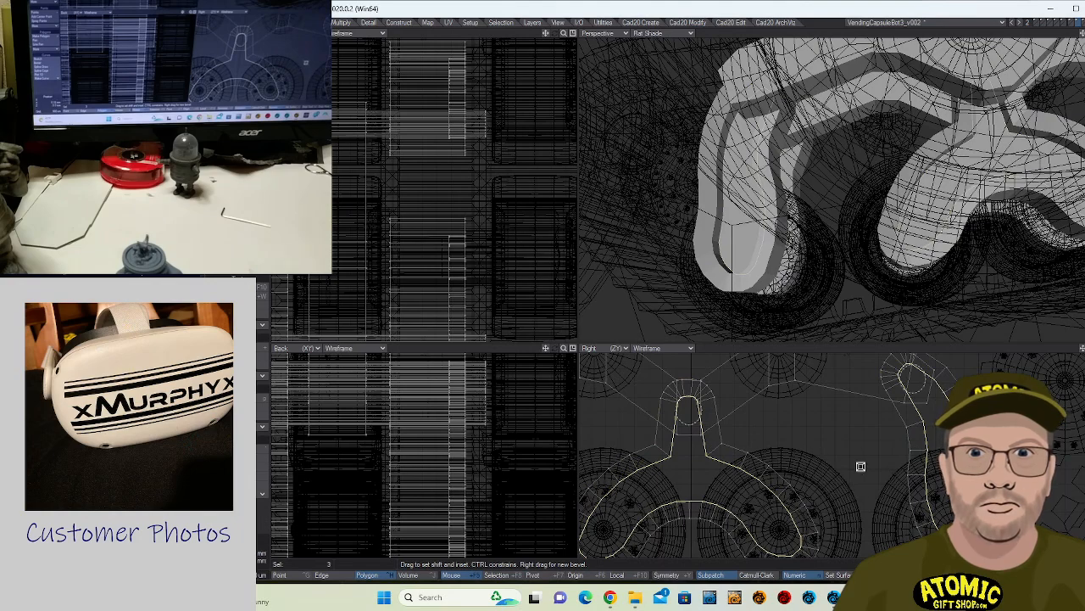
pyautogui.press('/')
# - Inspect the recessed brackets and their links from several sides of the track assembly
pyautogui.keyDown('alt'); pyautogui.moveTo(844, 287); pyautogui.dragTo(820, 365); pyautogui.keyUp('alt')
pyautogui.keyDown('alt'); pyautogui.moveTo(805, 239); pyautogui.dragTo(904, 163); pyautogui.keyUp('alt')
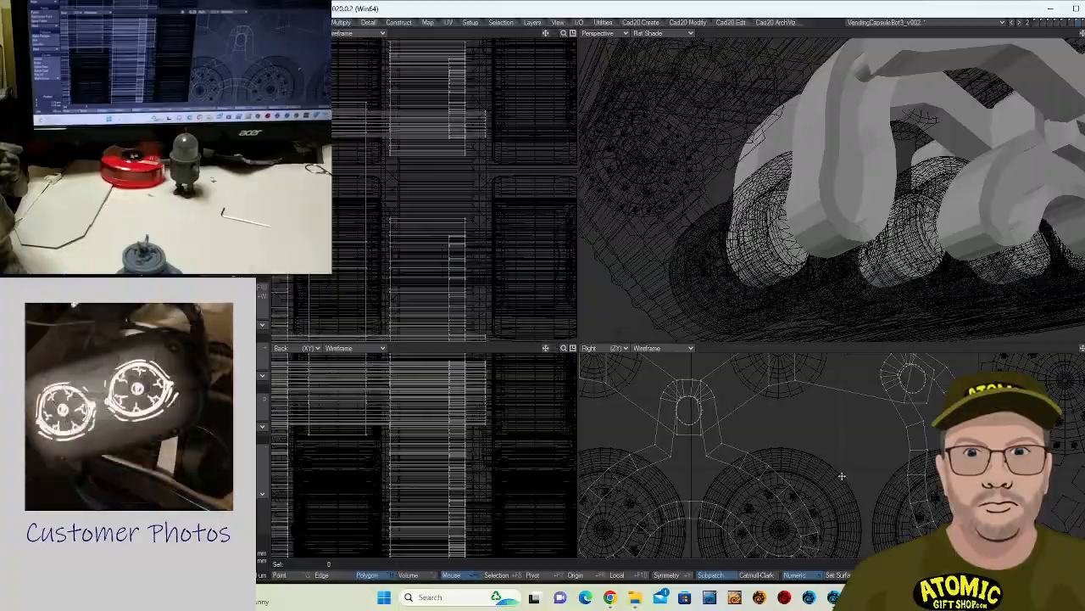
pyautogui.keyDown('alt'); pyautogui.moveTo(841, 475); pyautogui.dragTo(1041, 443); pyautogui.keyUp('alt')
pyautogui.keyDown('alt'); pyautogui.moveTo(916, 186); pyautogui.dragTo(1009, 255); pyautogui.keyUp('alt')
pyautogui.scroll(-3, 923, 201)
pyautogui.keyDown('alt'); pyautogui.moveTo(853, 79); pyautogui.dragTo(975, 135); pyautogui.keyUp('alt')
pyautogui.keyDown('alt'); pyautogui.moveTo(975, 135); pyautogui.dragTo(925, 211); pyautogui.keyUp('alt')
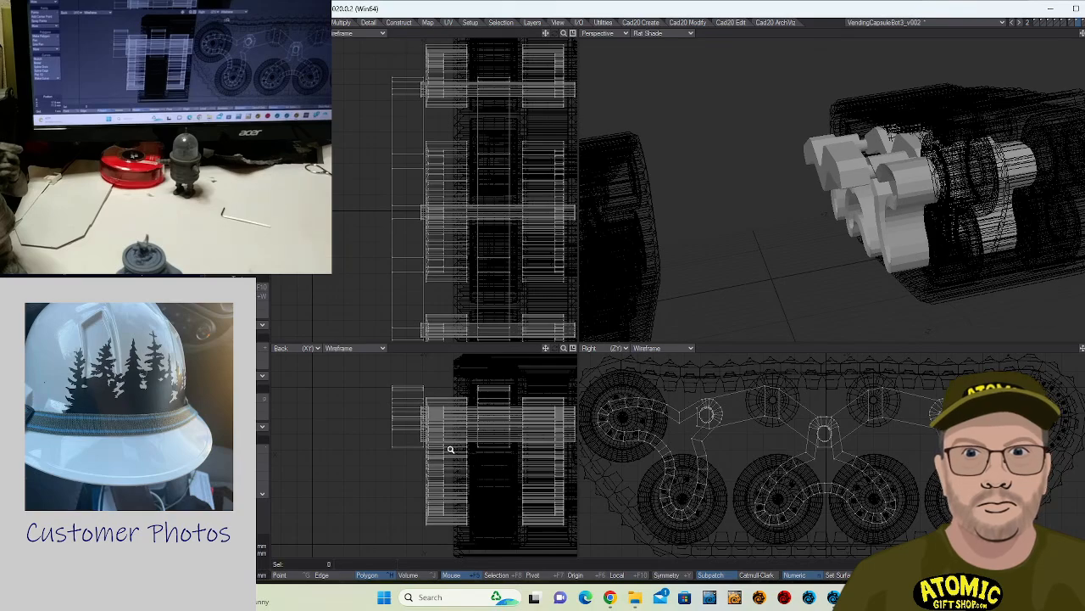
# - Select the rim polygons on the body-facing side of the brackets and scale them across their thickness to flatten them into one plane
pyautogui.keyDown('ctrl'); pyautogui.keyDown('alt'); pyautogui.moveTo(450, 448); pyautogui.dragTo(470, 419); pyautogui.keyUp('alt'); pyautogui.keyUp('ctrl')
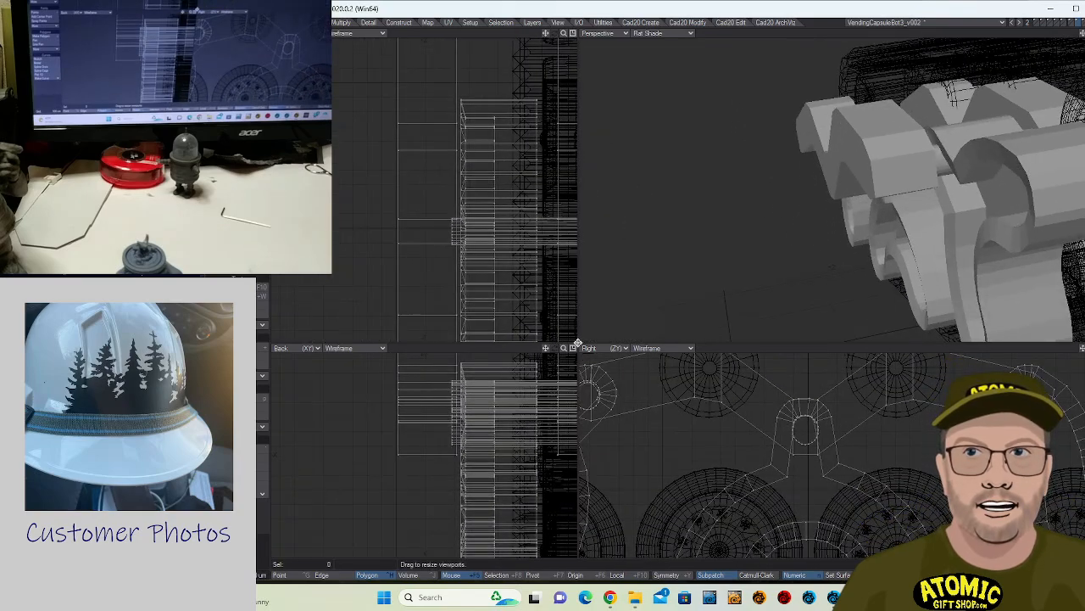
pyautogui.moveTo(577, 343); pyautogui.dragTo(630, 161)
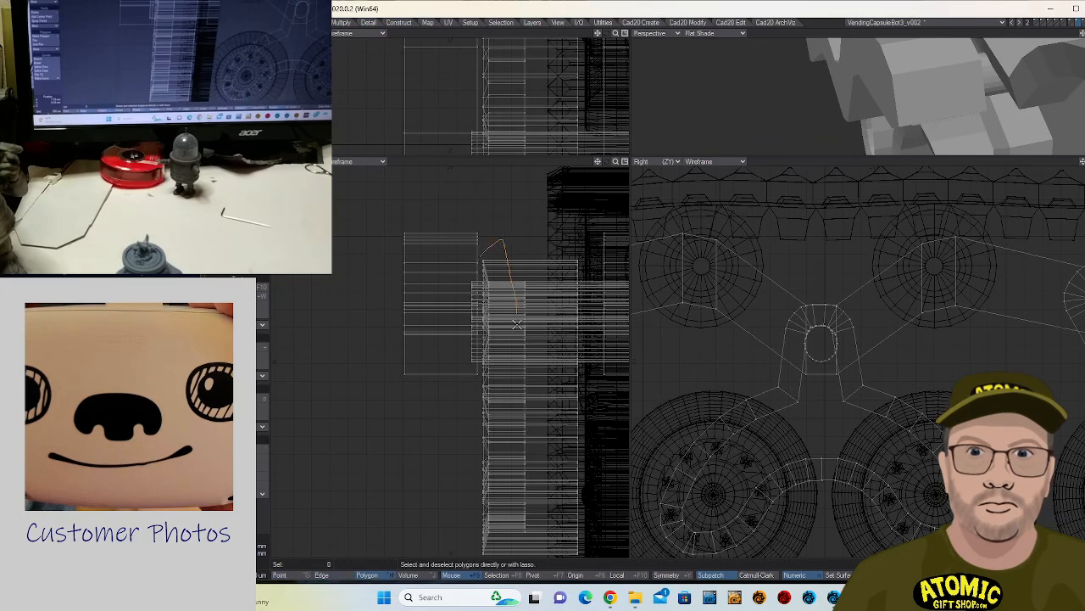
pyautogui.moveTo(516, 324); pyautogui.dragTo(510, 456, button='right')
pyautogui.moveTo(466, 531); pyautogui.dragTo(465, 512, button='right')
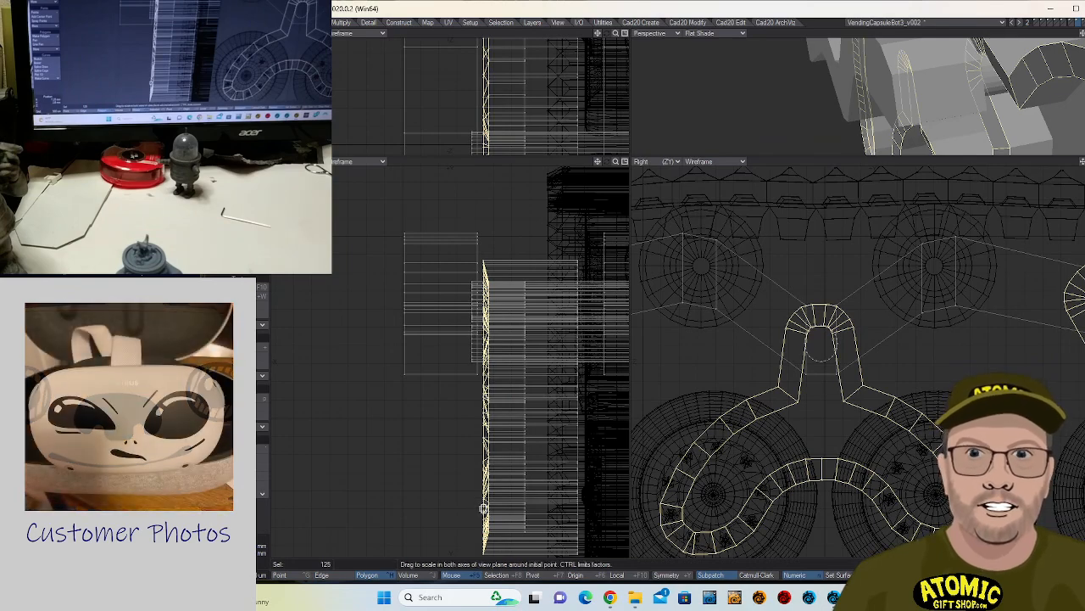
pyautogui.moveTo(489, 508); pyautogui.dragTo(484, 508)
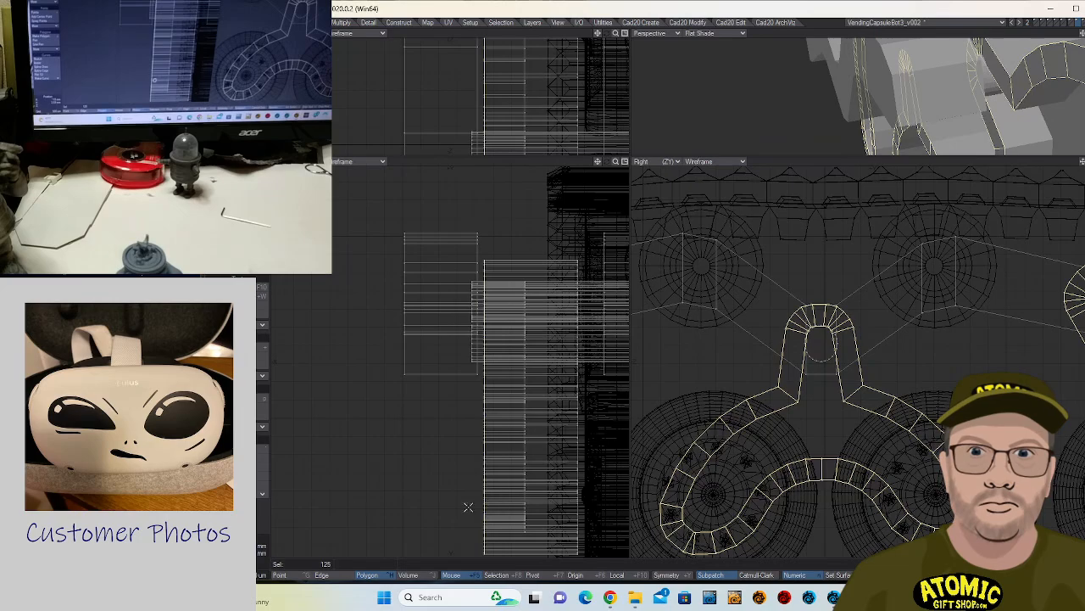
pyautogui.press('/')
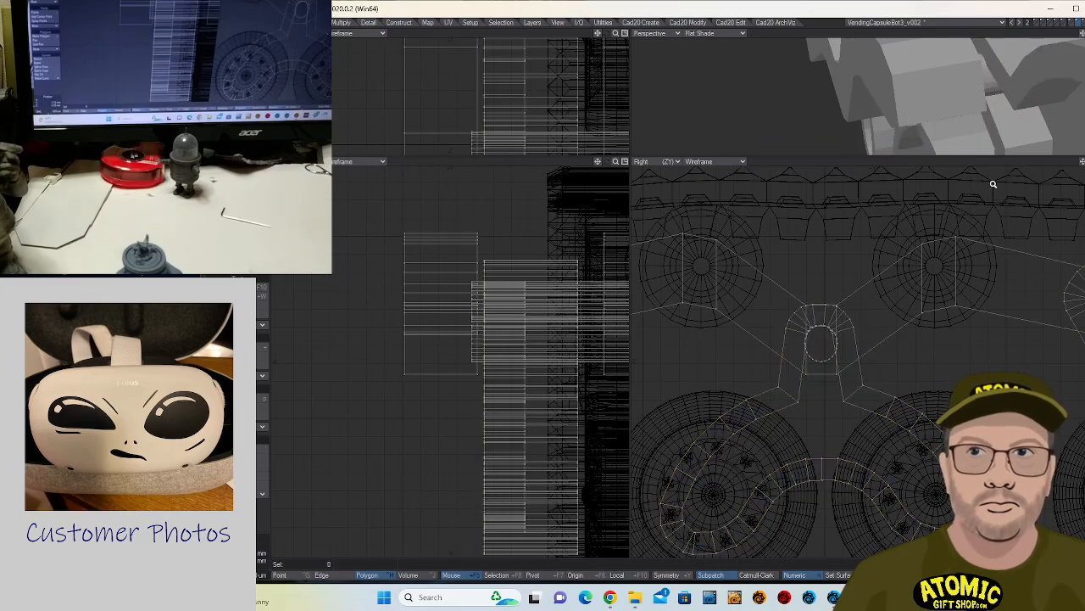
# - Show the robot body as a background layer and move the link's body-facing side outward, thinning the link to clear the body
pyautogui.press('a')
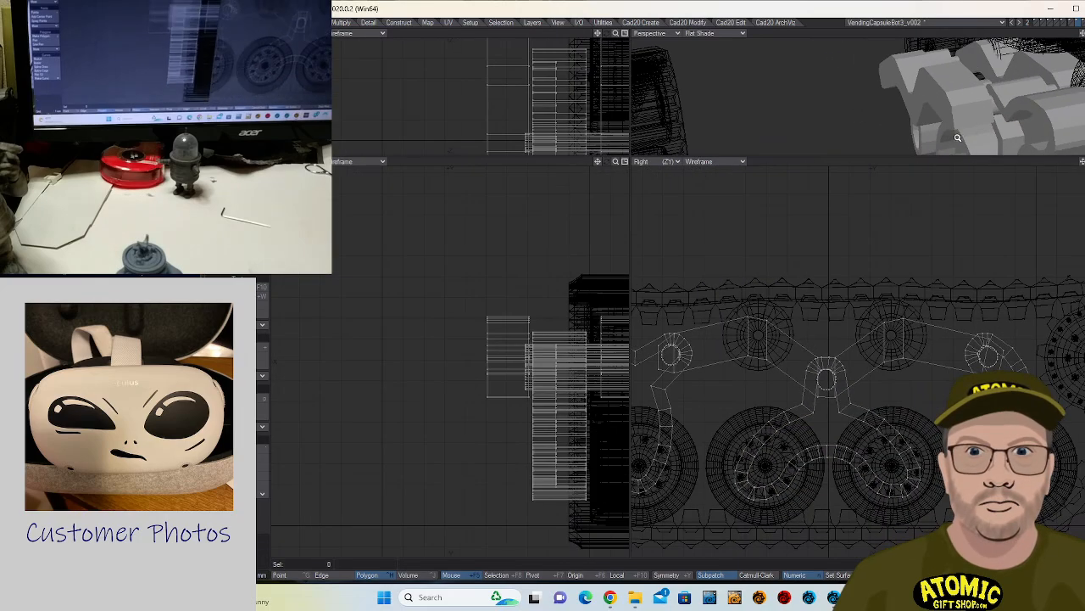
pyautogui.keyDown('alt'); pyautogui.moveTo(877, 103); pyautogui.dragTo(852, 165); pyautogui.keyUp('alt')
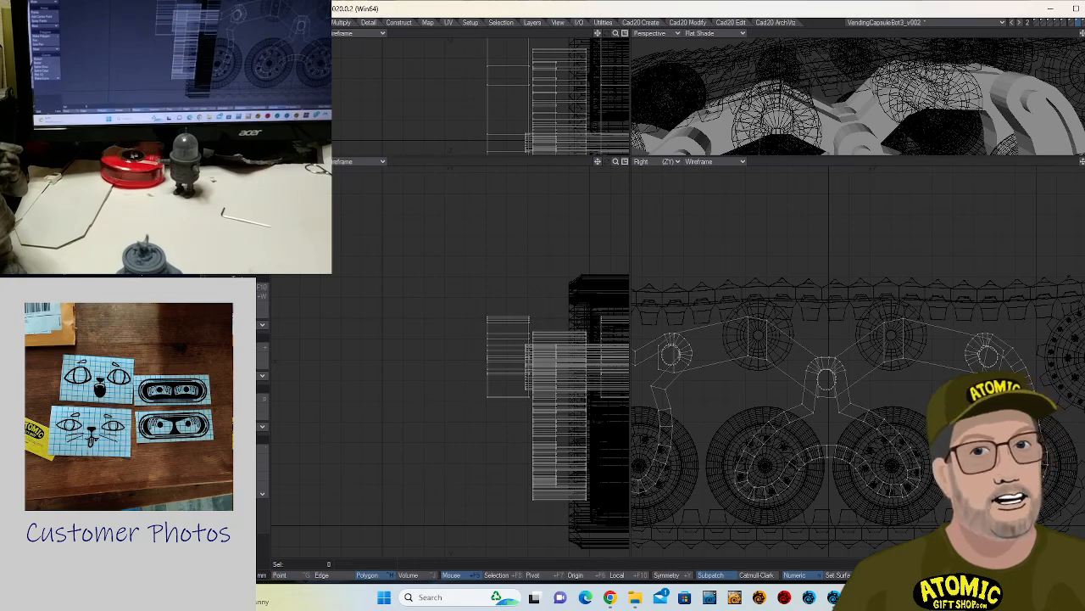
pyautogui.keyDown('shift'); pyautogui.click(1060, 25); pyautogui.keyUp('shift')
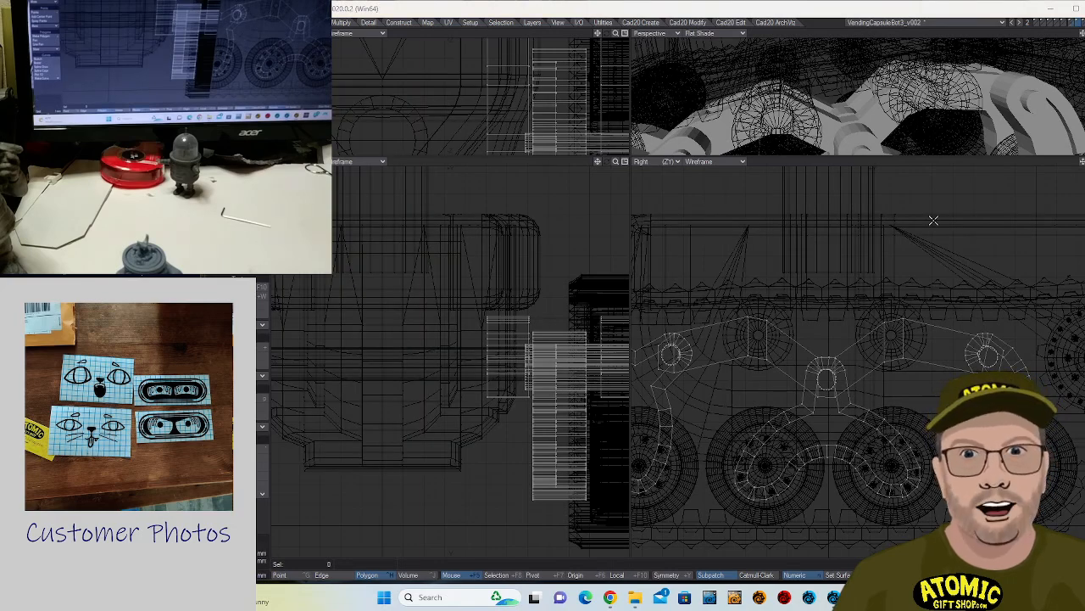
pyautogui.keyDown('alt'); pyautogui.moveTo(547, 322); pyautogui.dragTo(574, 311); pyautogui.keyUp('alt')
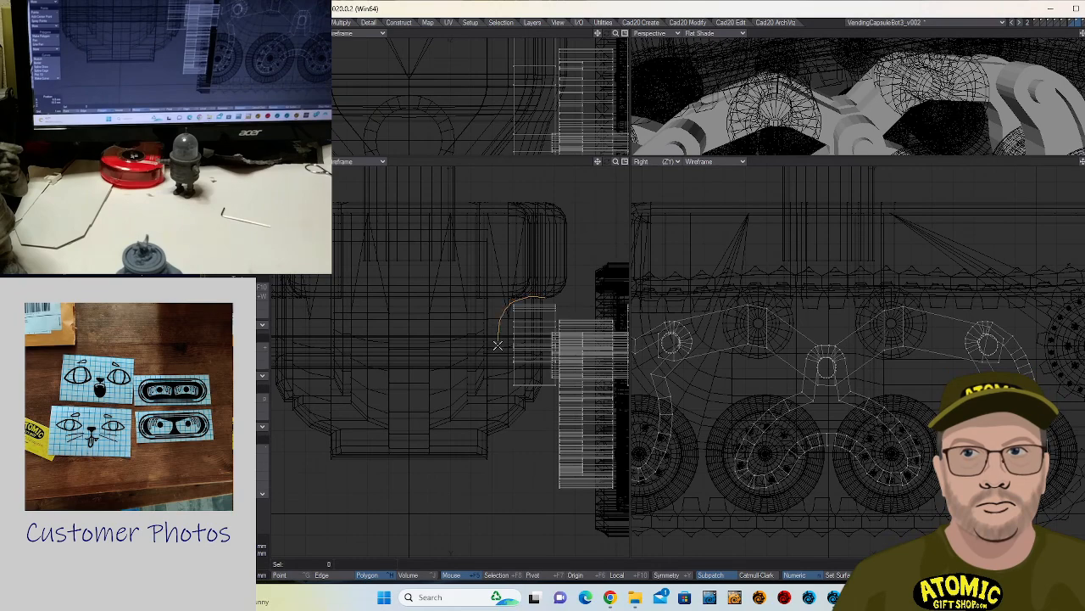
pyautogui.moveTo(498, 345)
pyautogui.mouseDown(button='right')
pyautogui.moveTo(533, 439)
pyautogui.moveTo(534, 357)
pyautogui.mouseUp(button='right')
pyautogui.press('t')
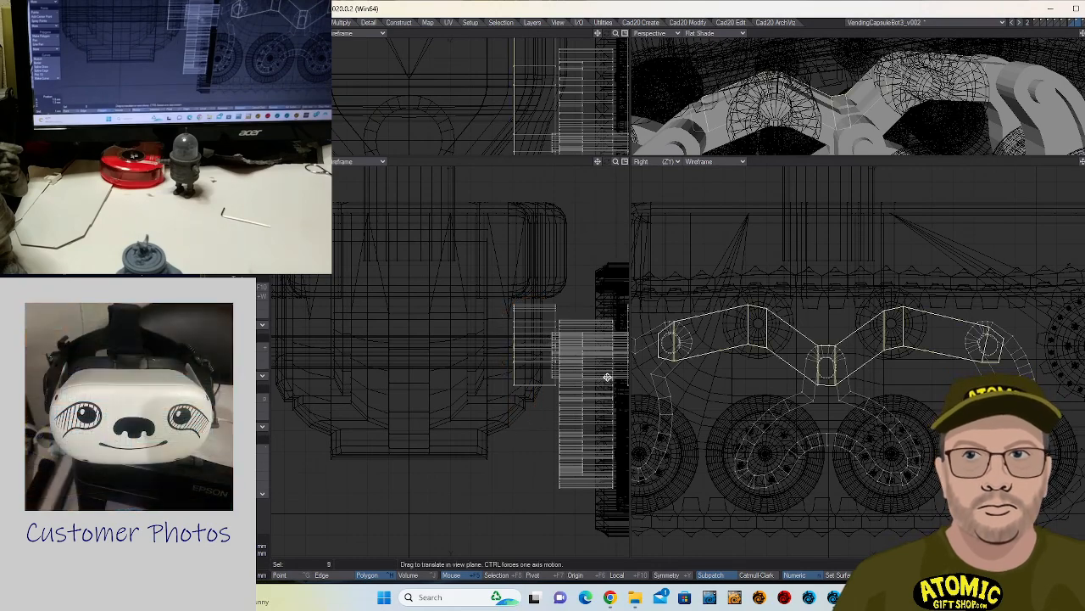
pyautogui.moveTo(608, 377); pyautogui.dragTo(632, 376)
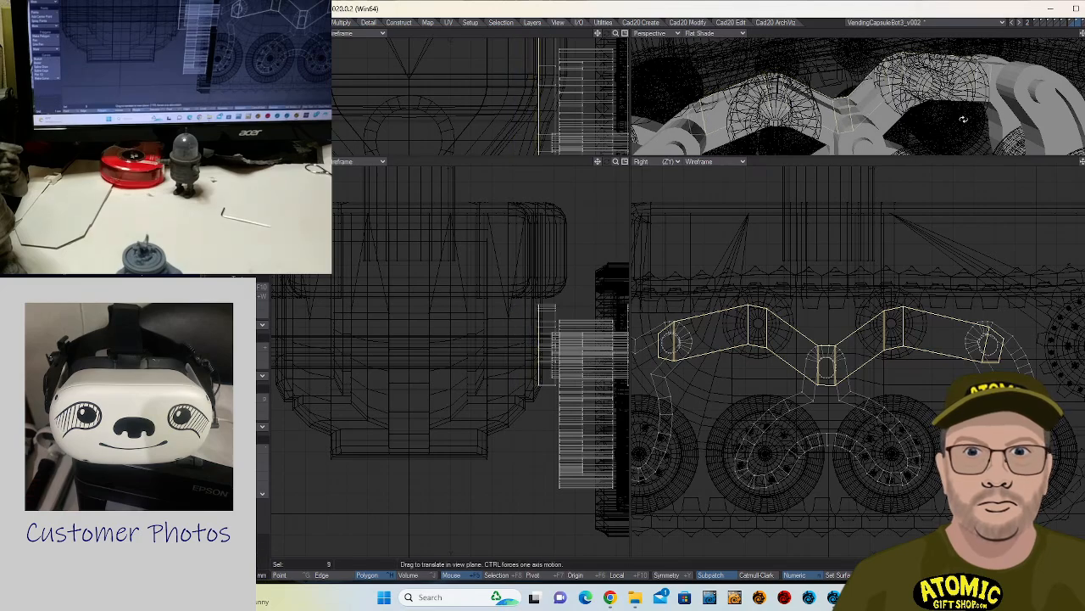
pyautogui.moveTo(963, 120)
pyautogui.keyDown('alt'); pyautogui.mouseDown()
pyautogui.moveTo(881, 71)
pyautogui.moveTo(905, 100)
pyautogui.moveTo(887, 82)
pyautogui.moveTo(849, 69)
pyautogui.moveTo(819, 78)
pyautogui.moveTo(821, 68)
pyautogui.mouseUp(); pyautogui.keyUp('alt')
pyautogui.keyDown('alt'); pyautogui.keyDown('shift'); pyautogui.moveTo(821, 68); pyautogui.dragTo(836, 104); pyautogui.keyUp('shift'); pyautogui.keyUp('alt')
pyautogui.moveTo(836, 103)
pyautogui.keyDown('alt'); pyautogui.mouseDown()
pyautogui.moveTo(879, 87)
pyautogui.moveTo(870, 124)
pyautogui.moveTo(890, 138)
pyautogui.moveTo(616, 298)
pyautogui.mouseUp(); pyautogui.keyUp('alt')
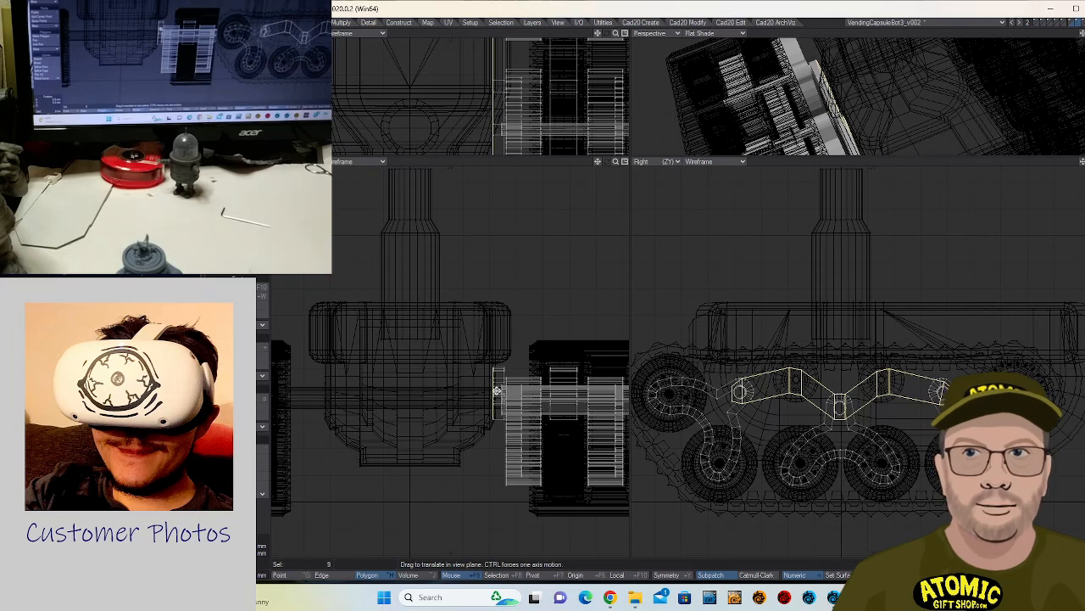
pyautogui.press('/')
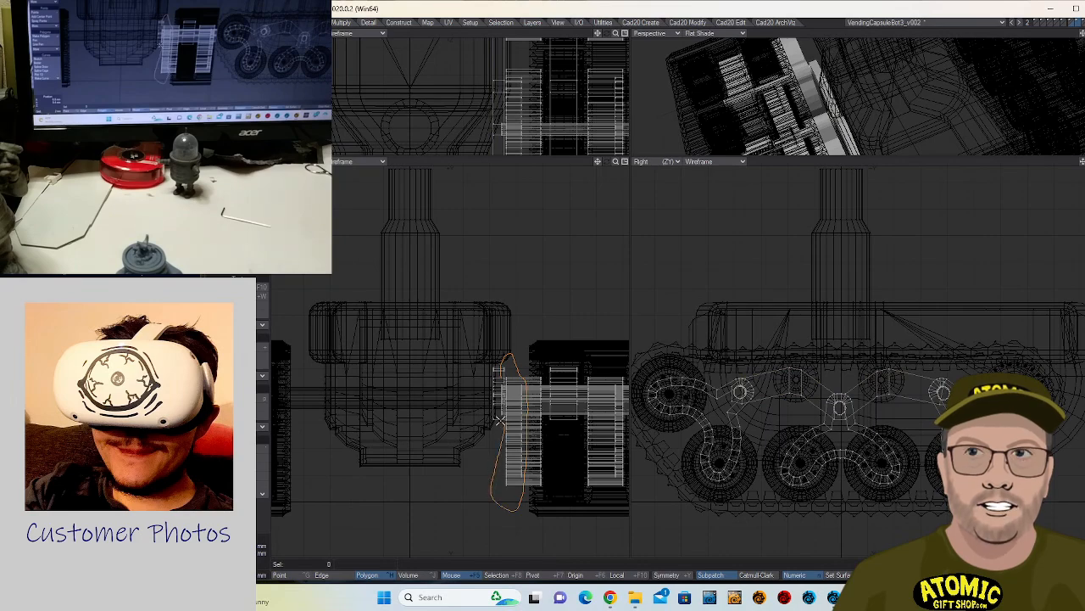
# - Select the body-side bracket polygons without the link and pin ends, and move them toward the wheels to make the brackets thinner
pyautogui.moveTo(500, 419); pyautogui.dragTo(501, 415, button='right')
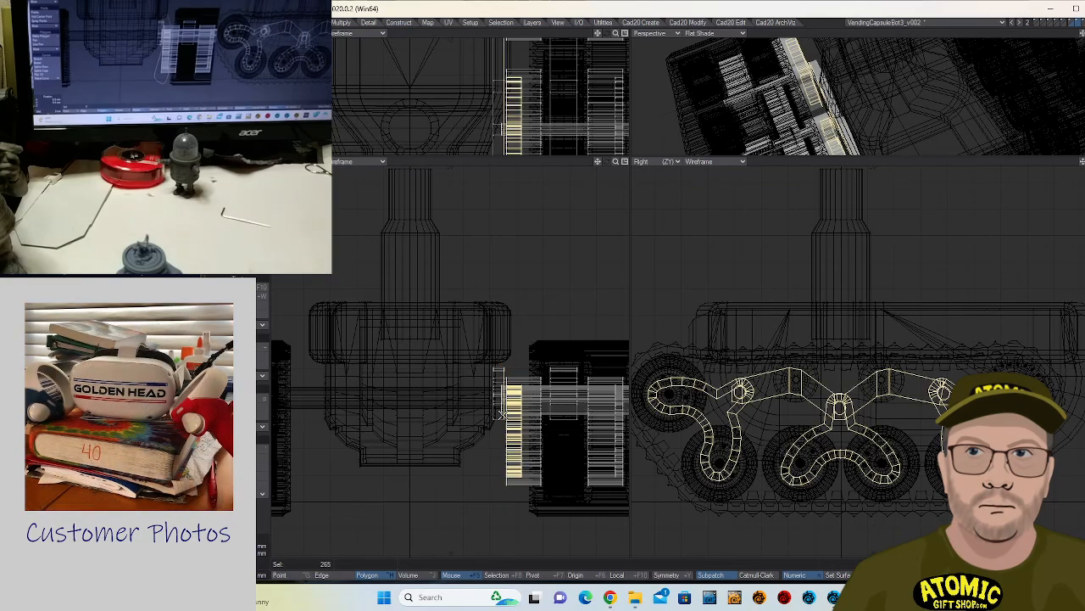
pyautogui.scroll(3, 488, 374)
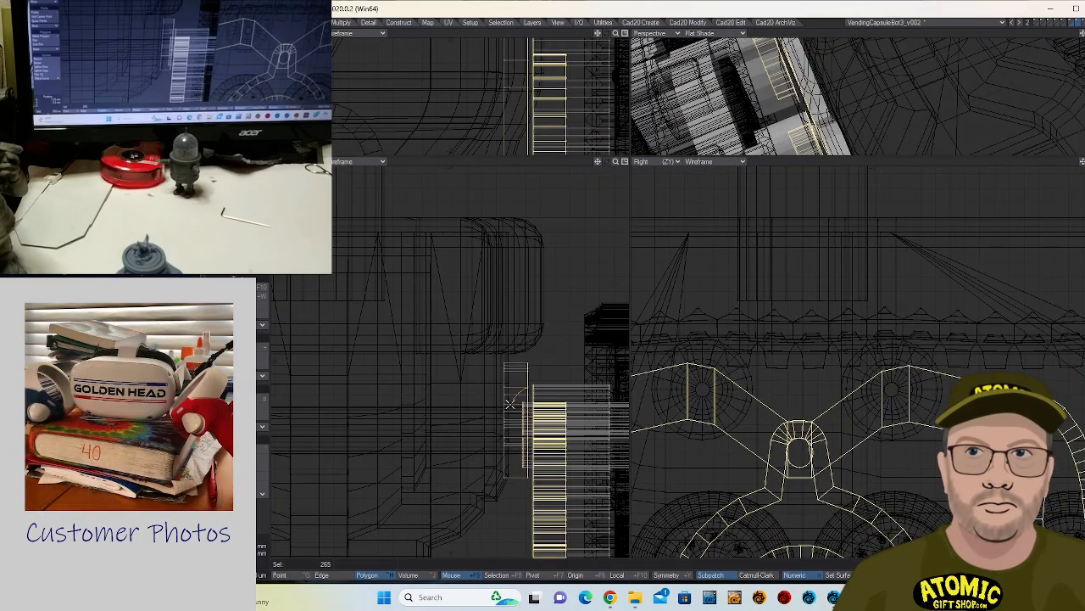
pyautogui.moveTo(526, 465); pyautogui.dragTo(520, 402, button='right')
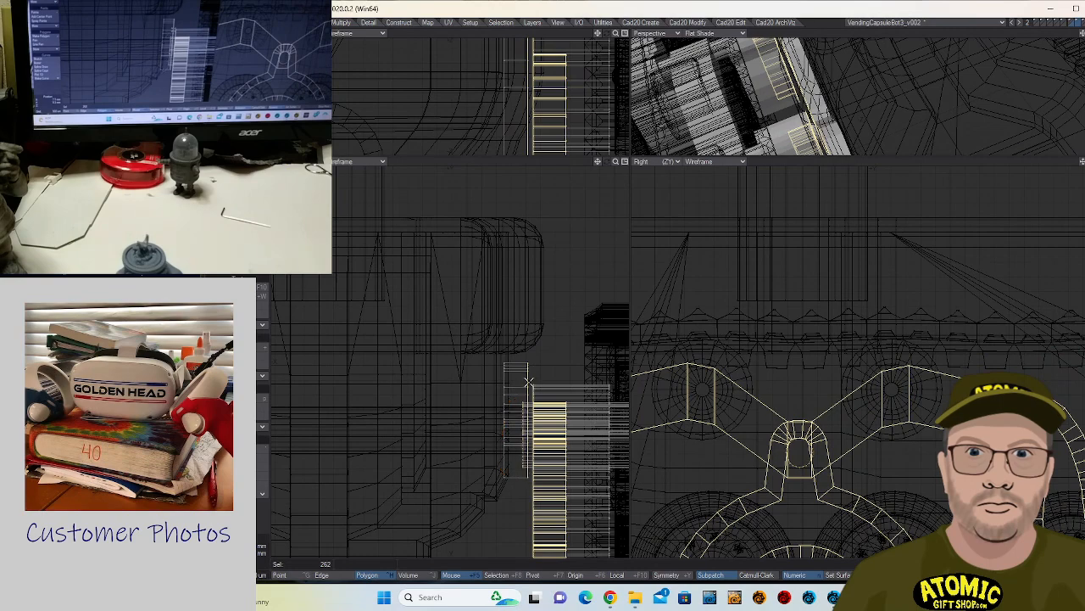
pyautogui.click(535, 373)
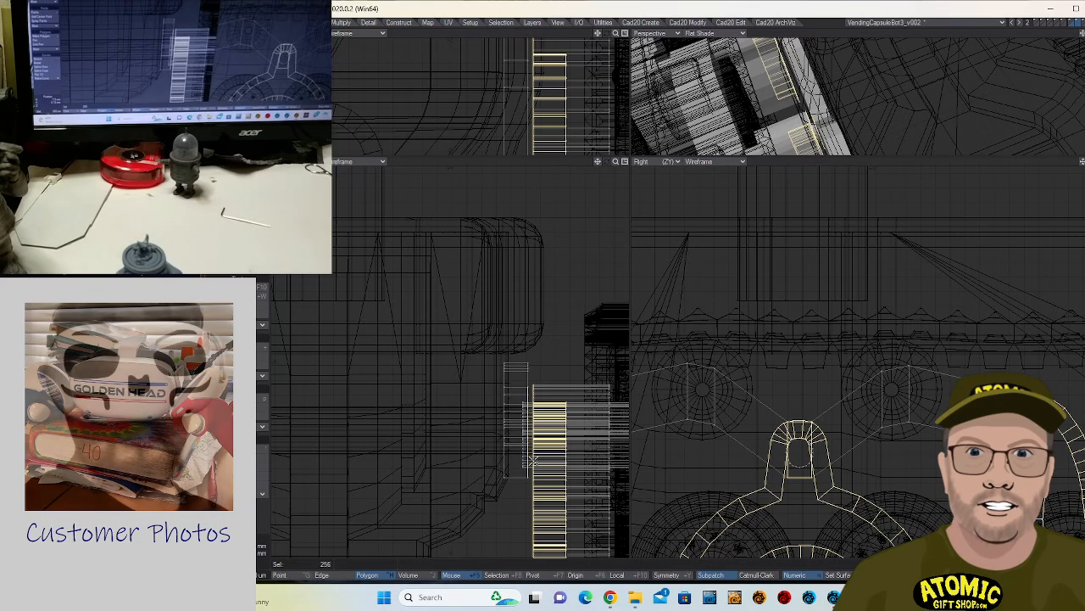
pyautogui.moveTo(520, 371)
pyautogui.mouseDown(button='right')
pyautogui.moveTo(485, 467)
pyautogui.moveTo(528, 481)
pyautogui.mouseUp(button='right')
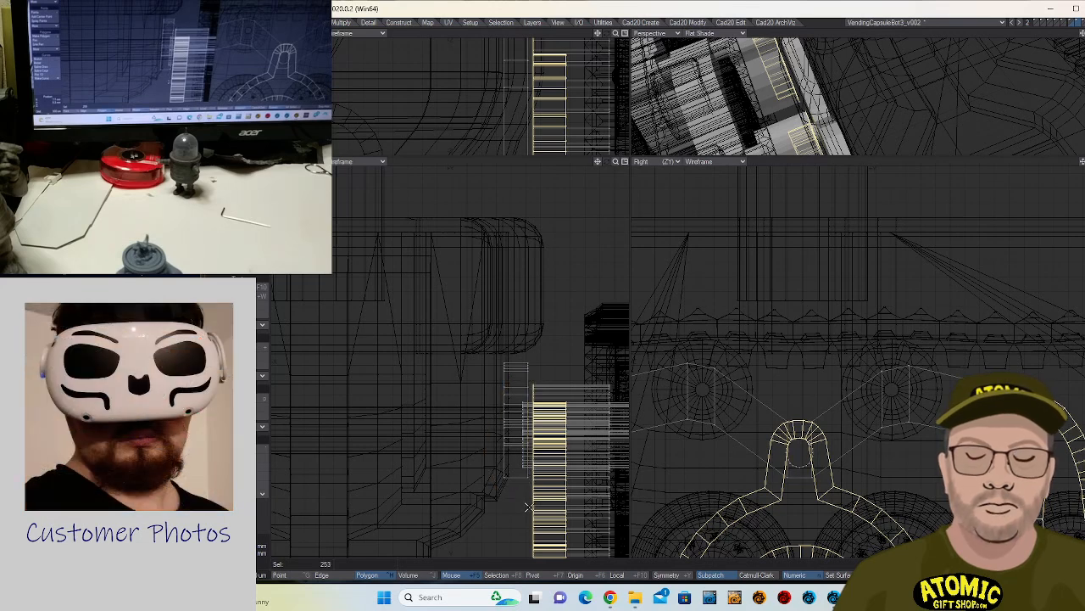
pyautogui.press('t')
pyautogui.moveTo(530, 507)
pyautogui.mouseDown()
pyautogui.moveTo(548, 507)
pyautogui.moveTo(537, 504)
pyautogui.mouseUp()
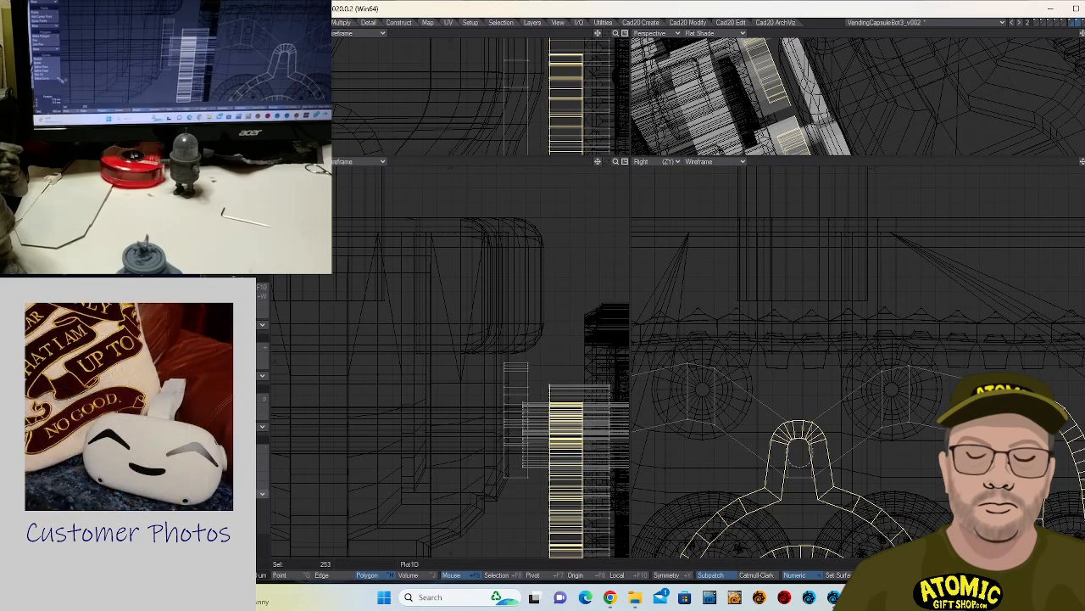
pyautogui.click(243, 525)
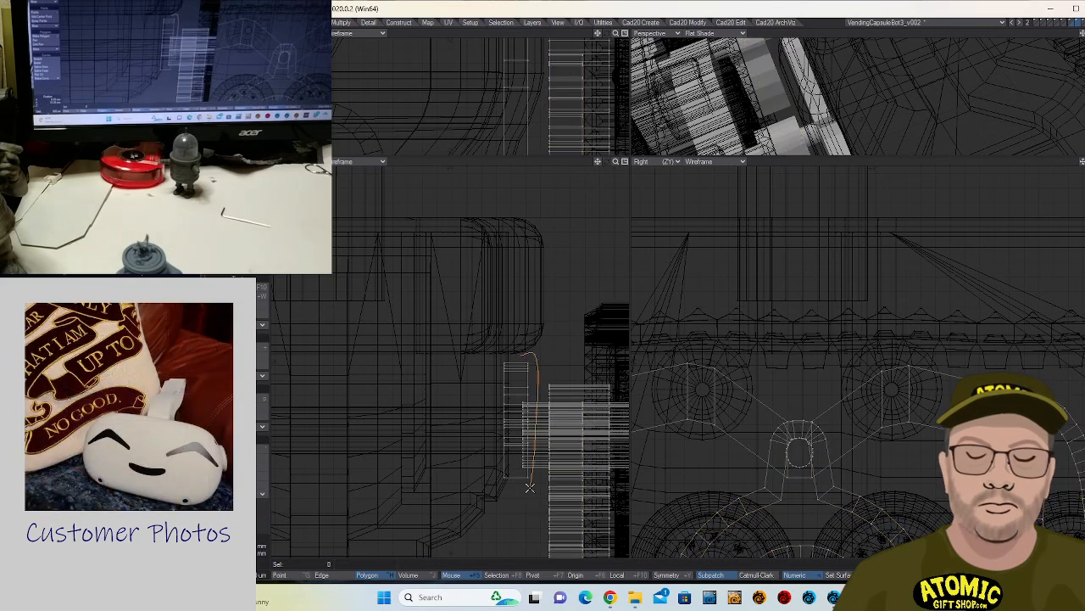
# - Select the link's bracket-facing side and move it toward the brackets to thicken the link slightly
pyautogui.moveTo(526, 480); pyautogui.dragTo(528, 480, button='right')
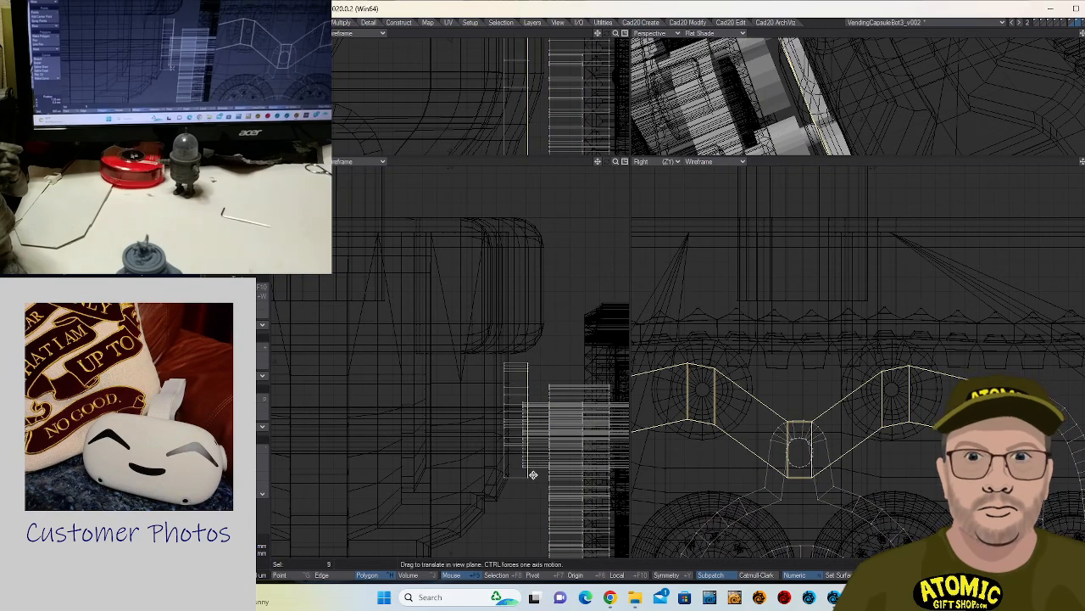
pyautogui.moveTo(531, 473); pyautogui.dragTo(536, 473)
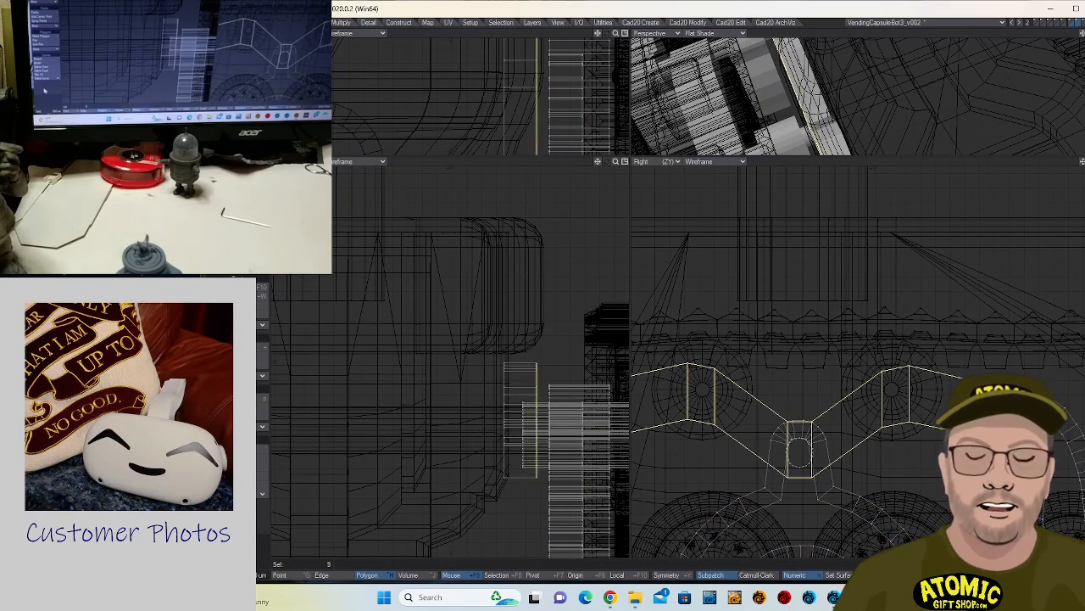
pyautogui.click(234, 526)
# - Duplicate the end bracket's pivot pin and place the copy at the centre of the raised end wheel
pyautogui.keyDown('alt'); pyautogui.moveTo(919, 117); pyautogui.dragTo(890, 103); pyautogui.keyUp('alt')
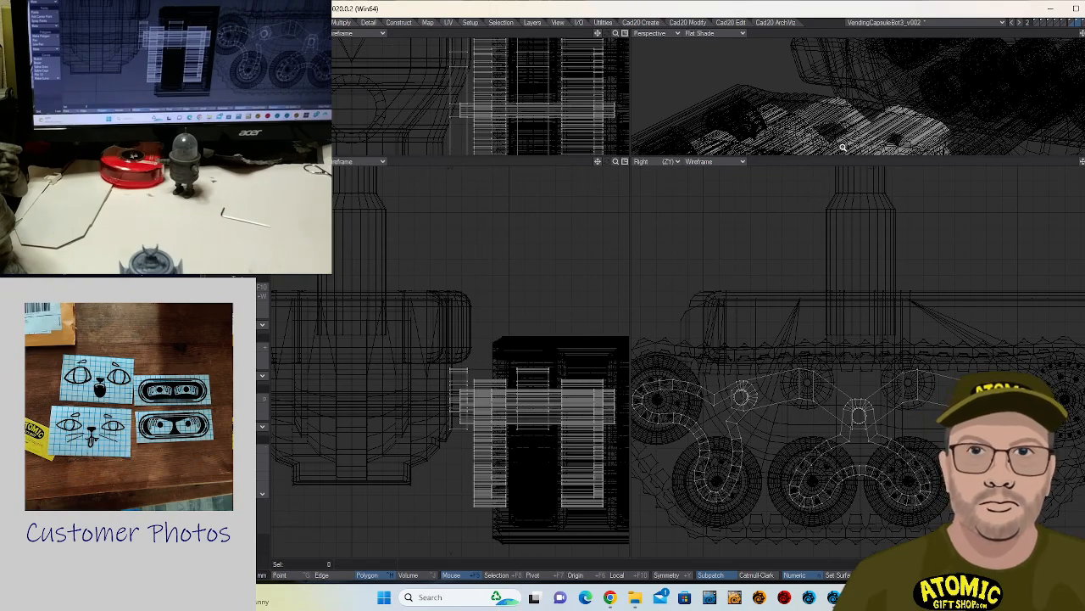
pyautogui.keyDown('ctrl'); pyautogui.keyDown('alt'); pyautogui.moveTo(844, 147); pyautogui.dragTo(786, 167); pyautogui.keyUp('alt'); pyautogui.keyUp('ctrl')
pyautogui.moveTo(766, 259)
pyautogui.keyDown('alt'); pyautogui.mouseDown()
pyautogui.moveTo(782, 264)
pyautogui.moveTo(754, 271)
pyautogui.mouseUp(); pyautogui.keyUp('alt')
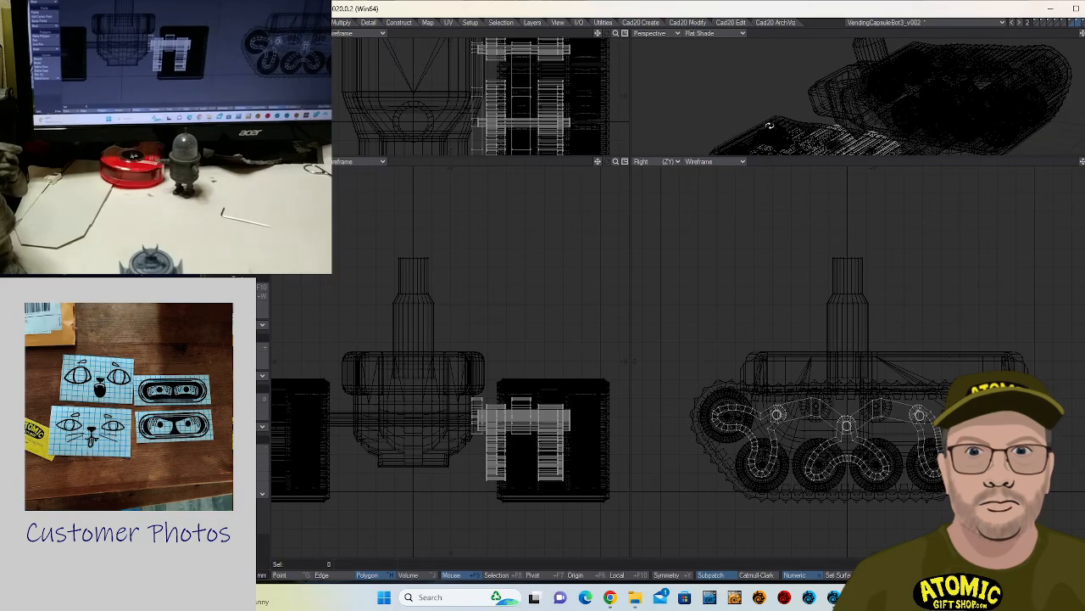
pyautogui.keyDown('alt'); pyautogui.moveTo(769, 126); pyautogui.dragTo(890, 76); pyautogui.keyUp('alt')
pyautogui.keyDown('ctrl'); pyautogui.keyDown('alt'); pyautogui.moveTo(922, 112); pyautogui.dragTo(883, 162); pyautogui.keyUp('alt'); pyautogui.keyUp('ctrl')
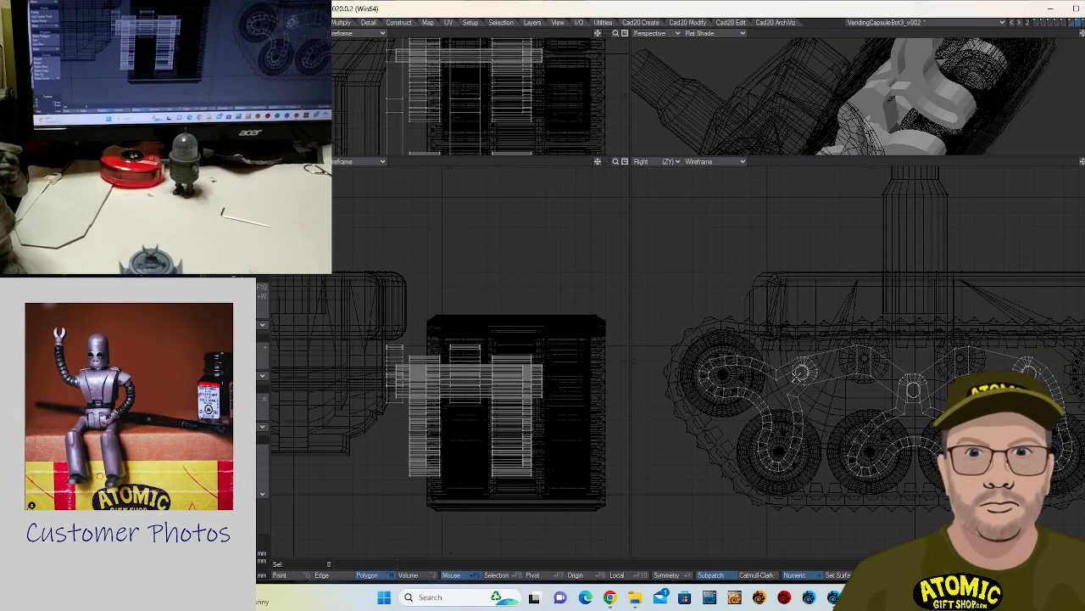
pyautogui.click(798, 376)
pyautogui.press(']')
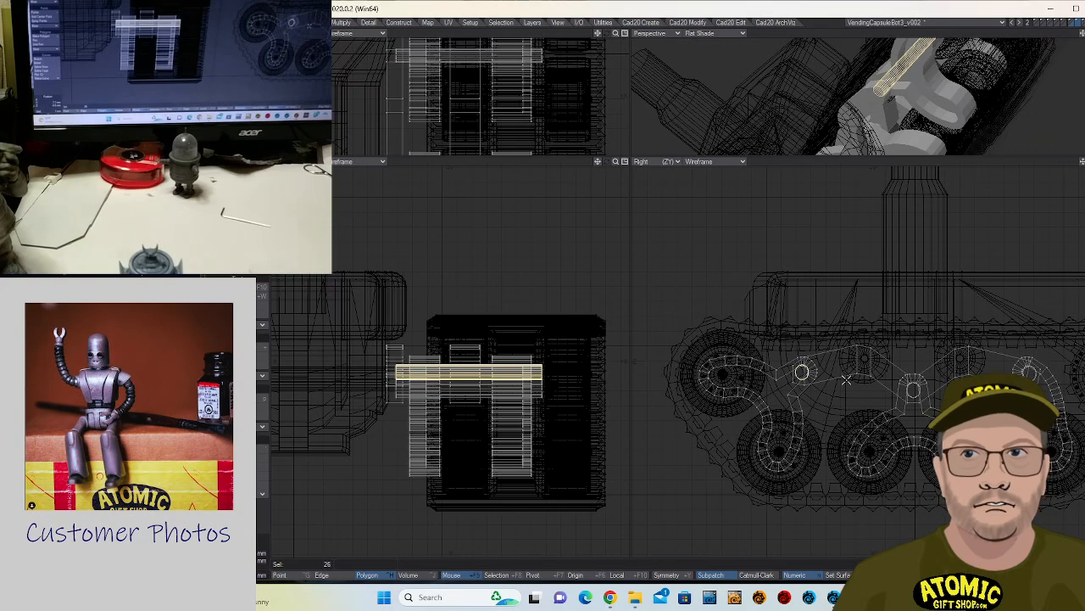
pyautogui.press('t')
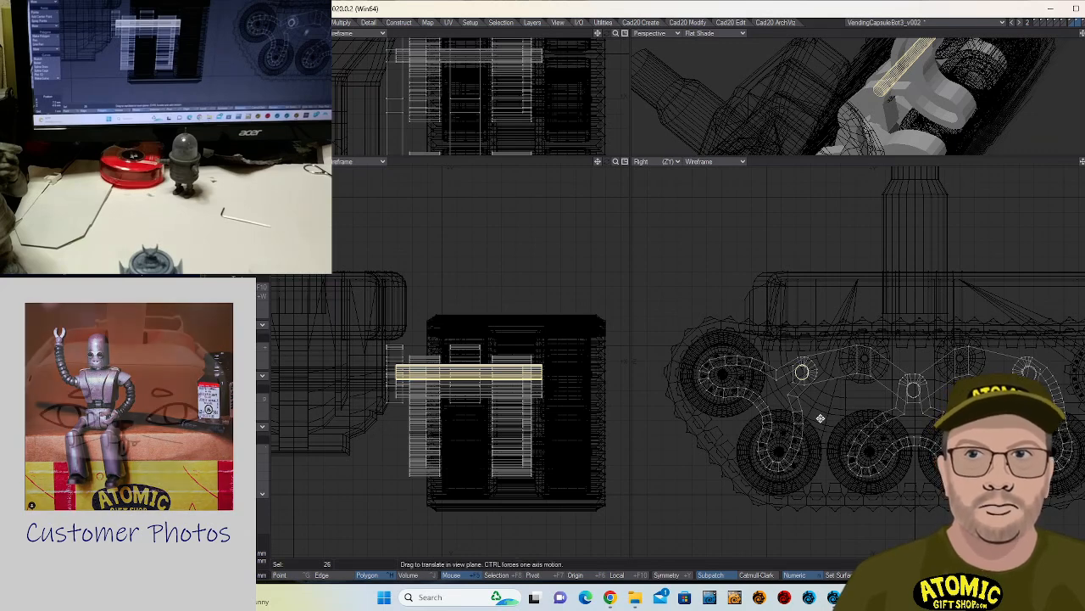
pyautogui.moveTo(820, 418); pyautogui.dragTo(742, 422)
pyautogui.moveTo(725, 375); pyautogui.dragTo(722, 373)
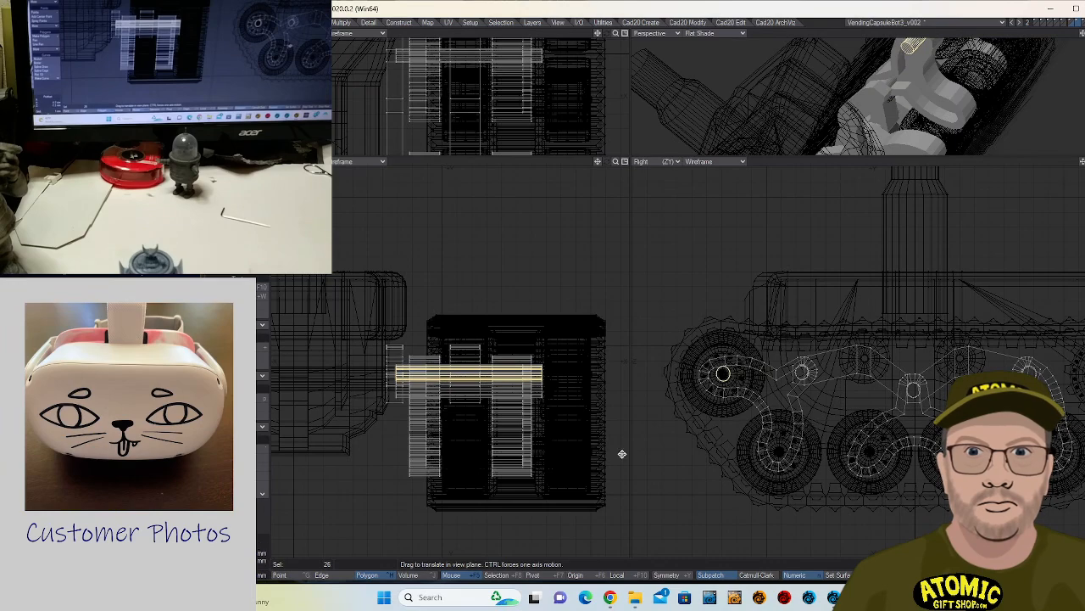
# - Select all the pivot pins that run through the suspension brackets, including their connected polygons
pyautogui.moveTo(831, 94)
pyautogui.keyDown('alt'); pyautogui.mouseDown()
pyautogui.moveTo(874, 101)
pyautogui.moveTo(824, 97)
pyautogui.moveTo(853, 107)
pyautogui.moveTo(817, 90)
pyautogui.mouseUp(); pyautogui.keyUp('alt')
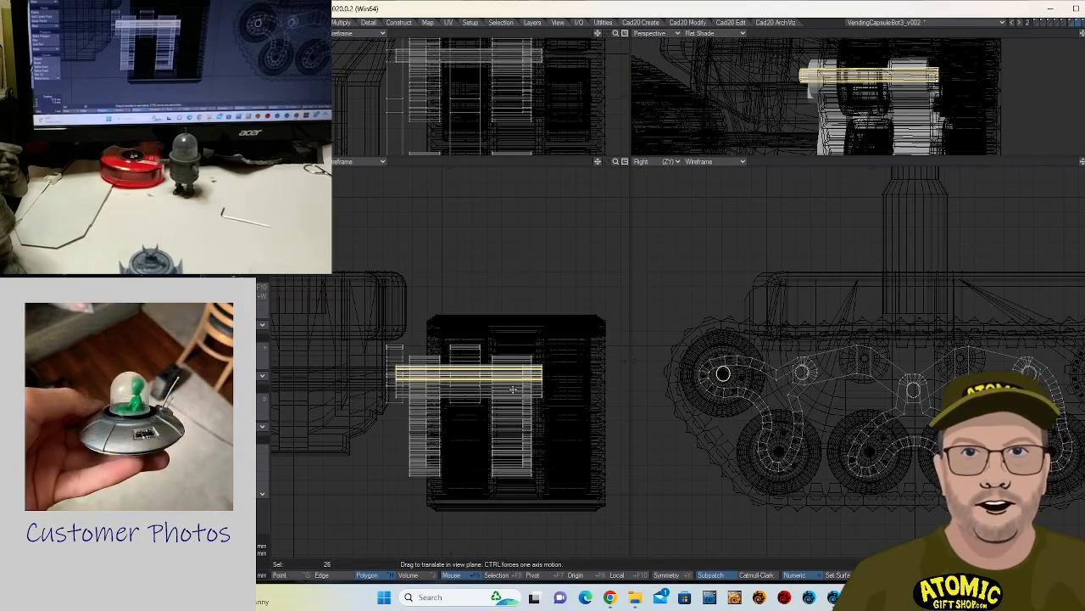
pyautogui.keyDown('ctrl'); pyautogui.keyDown('alt'); pyautogui.moveTo(396, 415); pyautogui.dragTo(436, 378); pyautogui.keyUp('alt'); pyautogui.keyUp('ctrl')
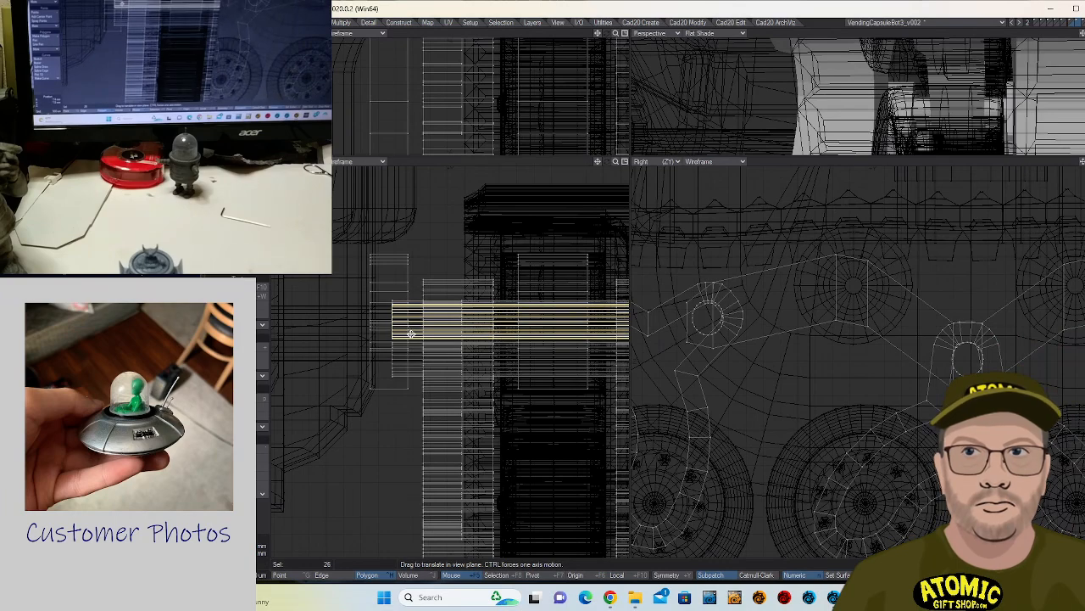
pyautogui.keyDown('ctrl'); pyautogui.keyDown('alt'); pyautogui.moveTo(858, 354); pyautogui.dragTo(575, 341); pyautogui.keyUp('alt'); pyautogui.keyUp('ctrl')
pyautogui.keyDown('alt'); pyautogui.moveTo(491, 346); pyautogui.dragTo(417, 382); pyautogui.keyUp('alt')
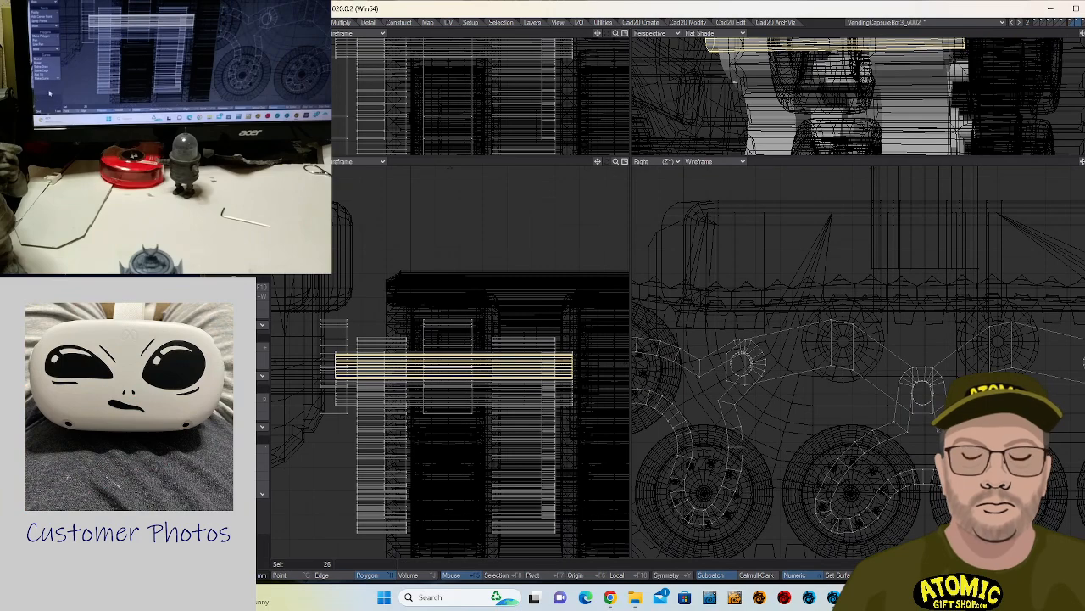
pyautogui.press('/')
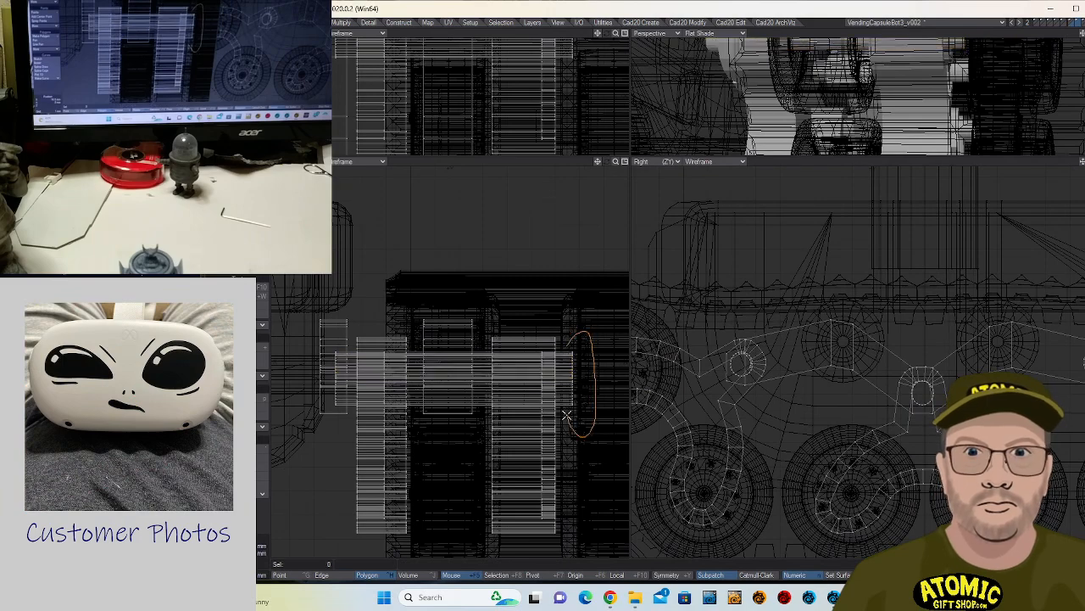
pyautogui.moveTo(566, 416); pyautogui.dragTo(568, 404, button='right')
pyautogui.press(']')
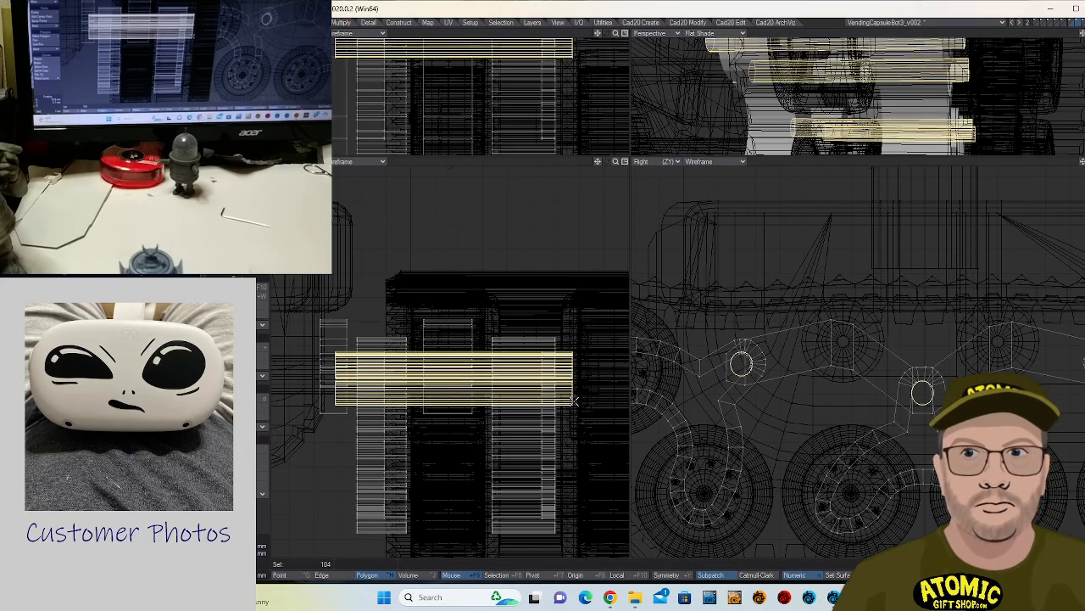
# - Stretch the selected pivot pins shorter along their length until both ends sit inside the outer faces of the brackets
pyautogui.press('h')
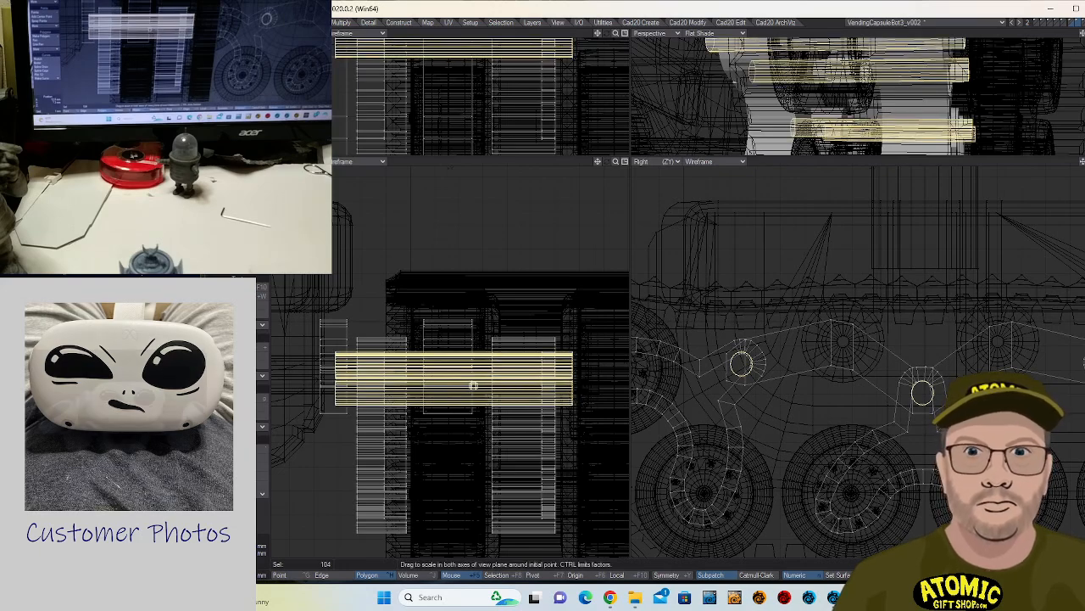
pyautogui.keyDown('alt'); pyautogui.moveTo(979, 81); pyautogui.dragTo(894, 76); pyautogui.keyUp('alt')
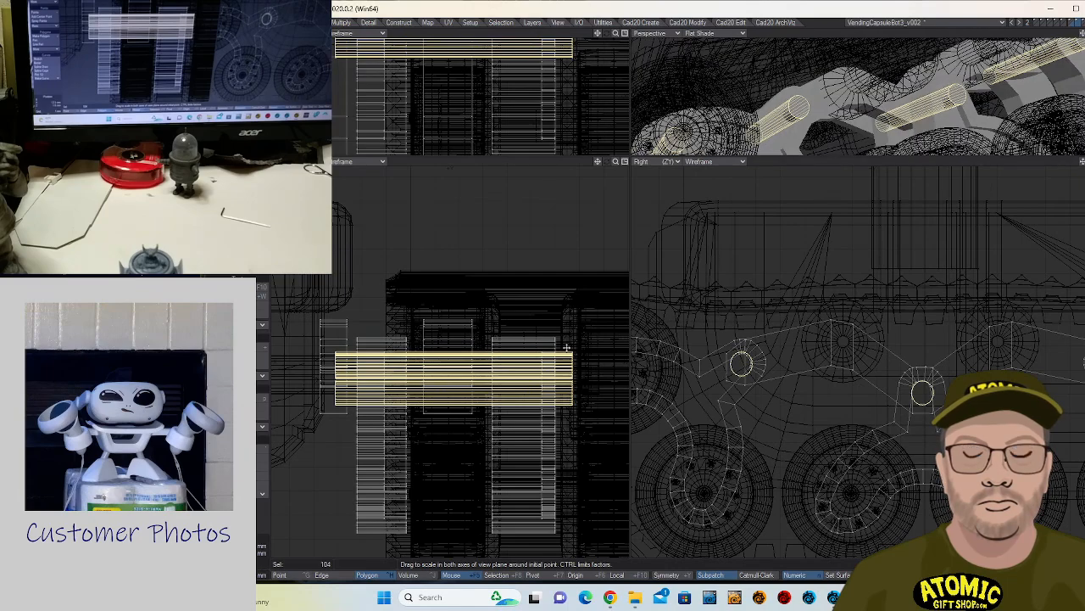
pyautogui.moveTo(451, 385); pyautogui.dragTo(429, 386)
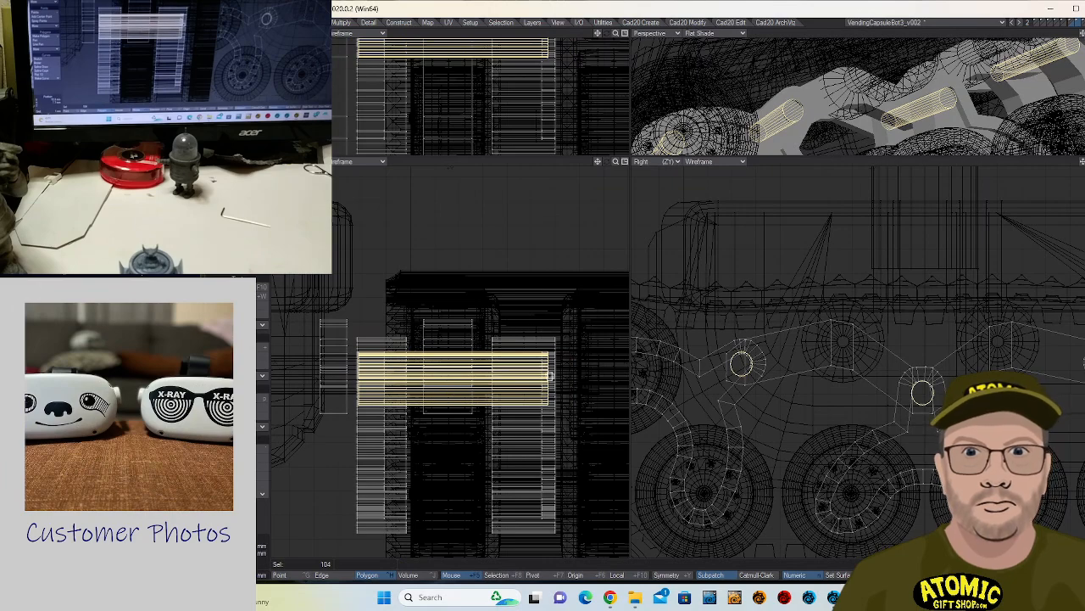
pyautogui.moveTo(547, 379); pyautogui.dragTo(535, 379)
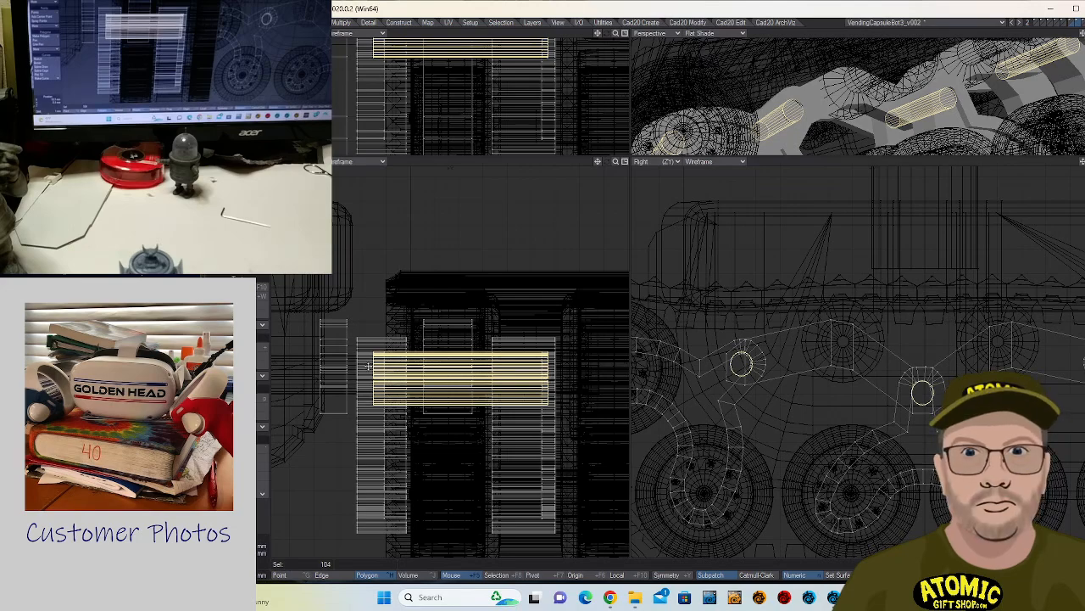
pyautogui.moveTo(598, 161); pyautogui.dragTo(627, 160)
pyautogui.press('h')
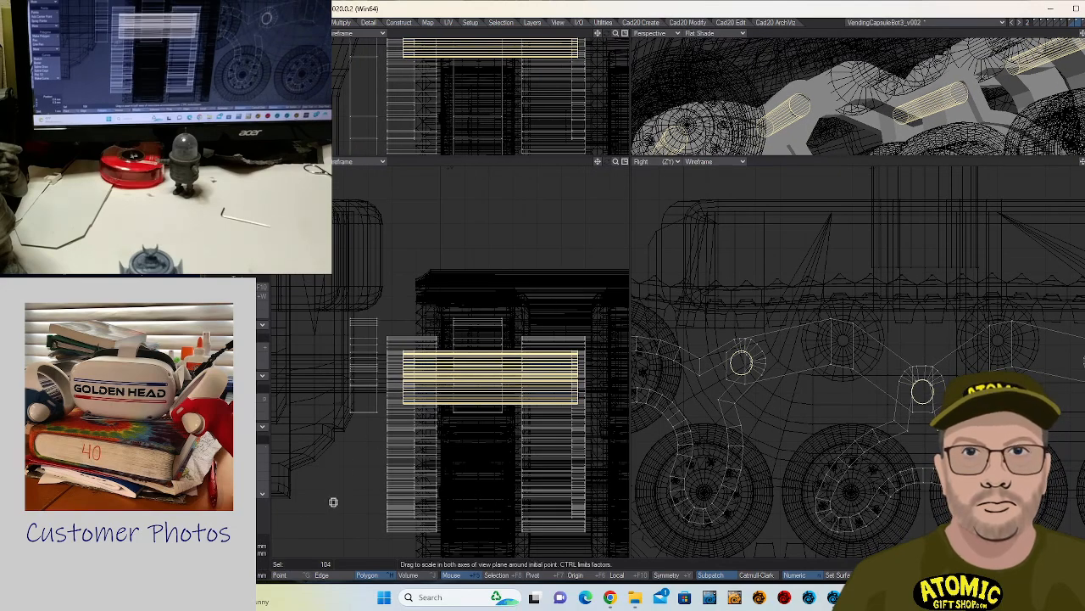
# - Select the body-side brackets' recessed faces with the pin ends and move them toward the body to make the recesses shallower
pyautogui.click(262, 512)
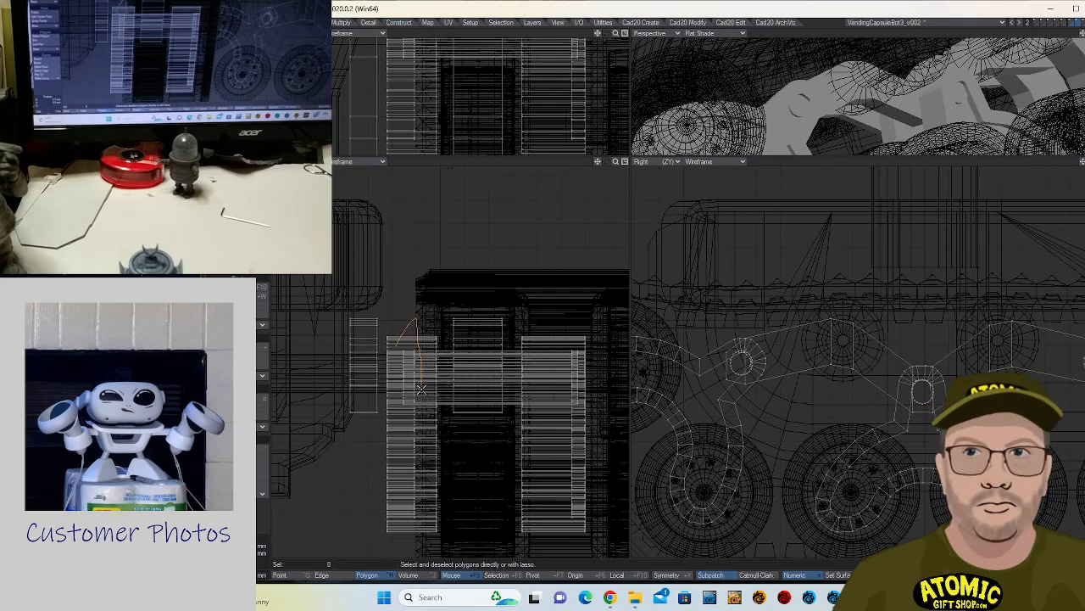
pyautogui.moveTo(394, 538); pyautogui.dragTo(395, 541, button='right')
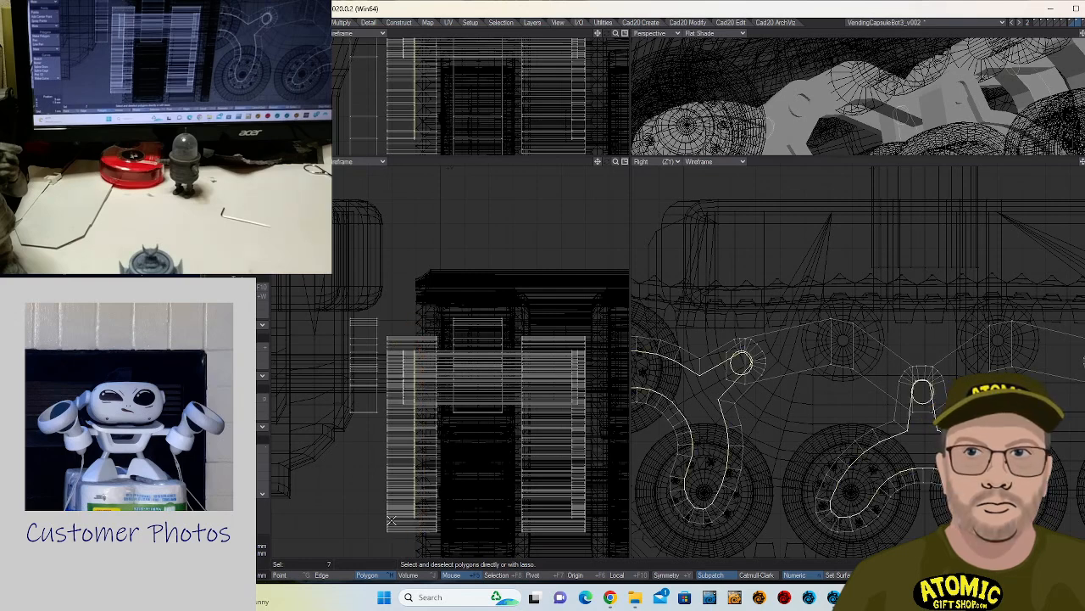
pyautogui.moveTo(397, 487); pyautogui.dragTo(388, 487)
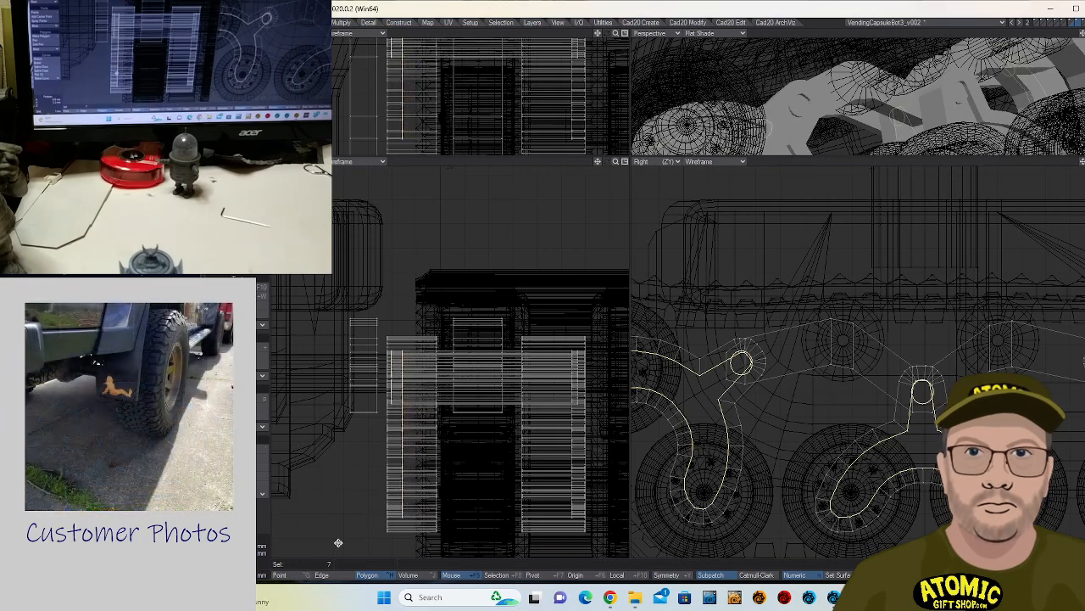
pyautogui.click(254, 533)
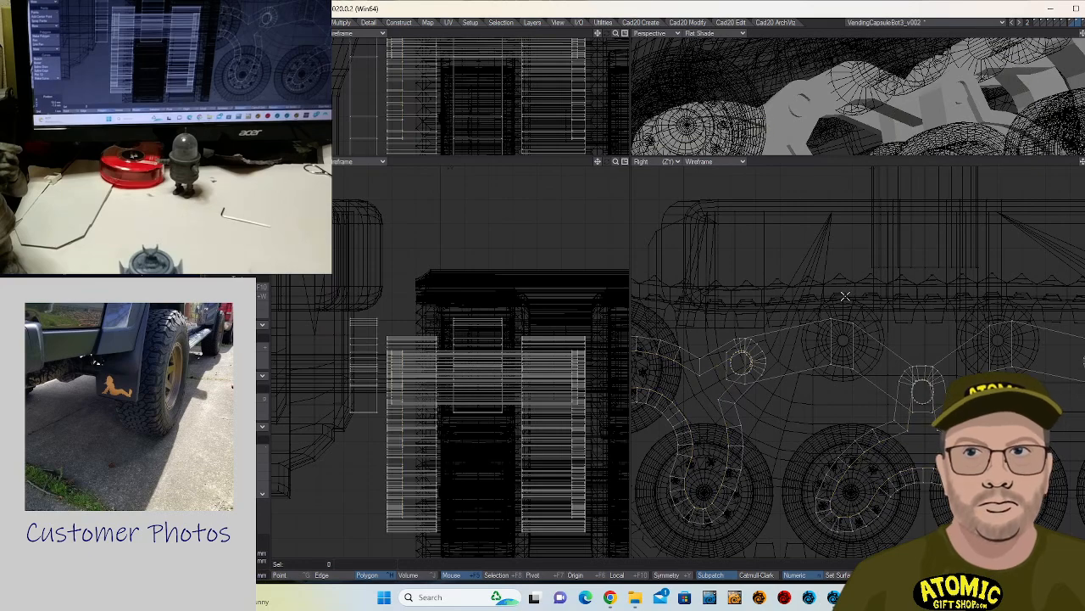
# - Select the end caps of the pivot pins on the brackets and at the raised end wheel, on both outer and body sides
pyautogui.keyDown('alt'); pyautogui.moveTo(915, 101); pyautogui.dragTo(882, 90); pyautogui.keyUp('alt')
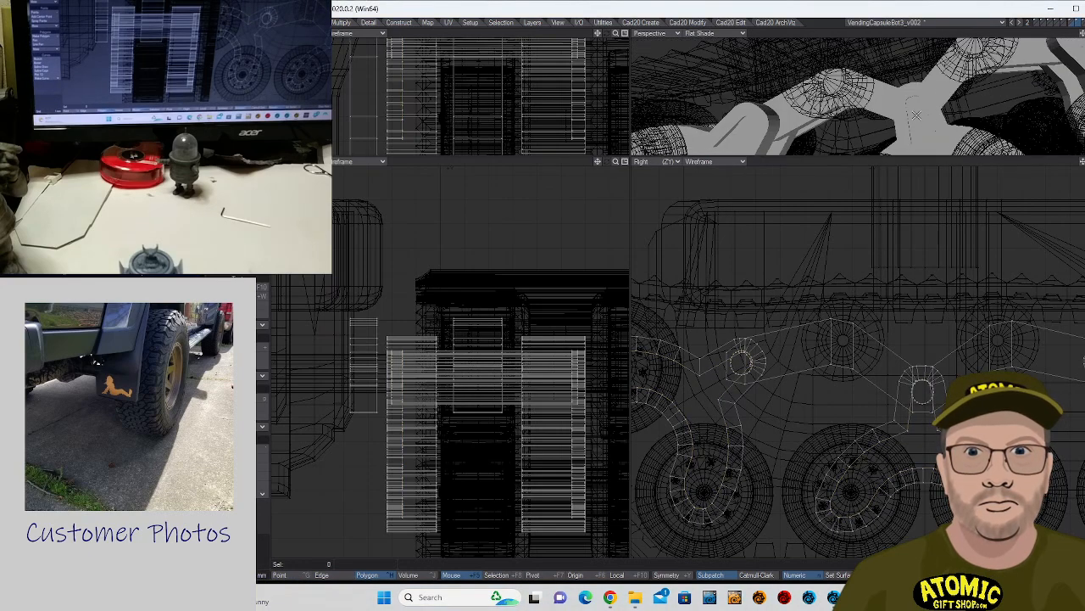
pyautogui.keyDown('shift'); pyautogui.click(743, 130); pyautogui.keyUp('shift')
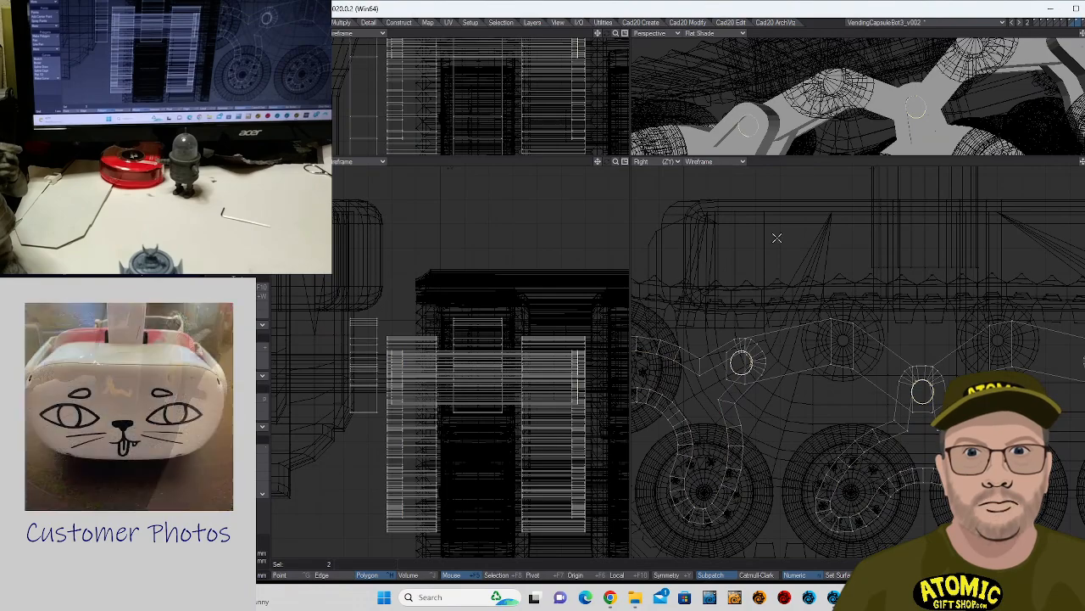
pyautogui.keyDown('alt'); pyautogui.moveTo(910, 330); pyautogui.dragTo(726, 336); pyautogui.keyUp('alt')
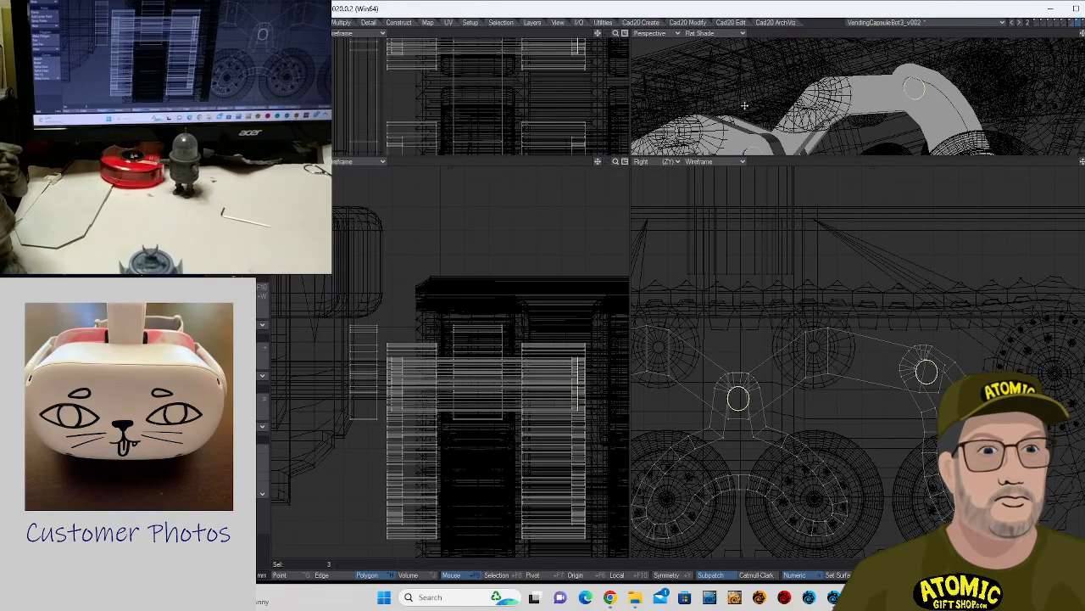
pyautogui.keyDown('alt'); pyautogui.keyDown('shift'); pyautogui.moveTo(745, 106); pyautogui.dragTo(945, 123); pyautogui.keyUp('shift'); pyautogui.keyUp('alt')
pyautogui.moveTo(793, 117)
pyautogui.keyDown('alt'); pyautogui.keyDown('shift'); pyautogui.mouseDown()
pyautogui.moveTo(906, 102)
pyautogui.moveTo(757, 73)
pyautogui.moveTo(826, 95)
pyautogui.moveTo(829, 74)
pyautogui.moveTo(839, 104)
pyautogui.moveTo(868, 66)
pyautogui.moveTo(878, 103)
pyautogui.mouseUp(); pyautogui.keyUp('shift'); pyautogui.keyUp('alt')
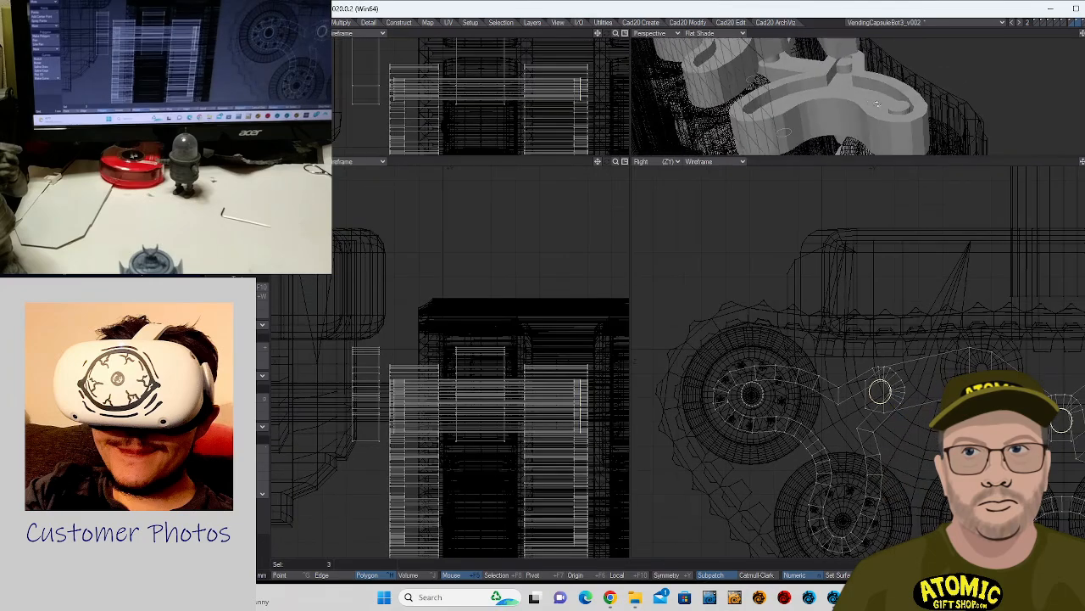
pyautogui.click(846, 61)
pyautogui.keyDown('alt'); pyautogui.moveTo(846, 61); pyautogui.dragTo(676, 49); pyautogui.keyUp('alt')
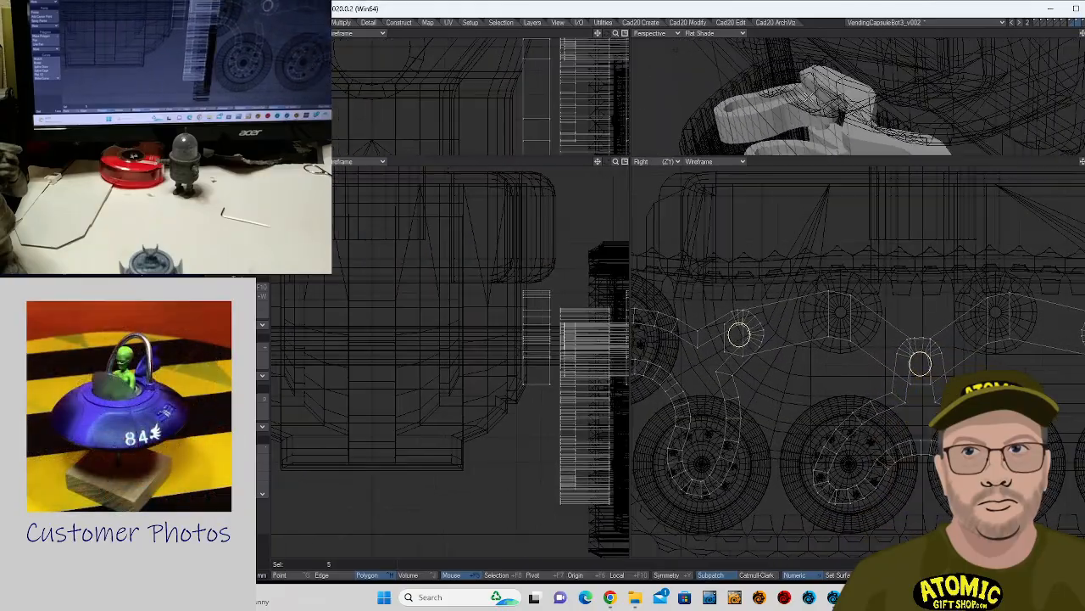
pyautogui.keyDown('alt'); pyautogui.keyDown('shift'); pyautogui.moveTo(876, 118); pyautogui.dragTo(861, 71); pyautogui.keyUp('shift'); pyautogui.keyUp('alt')
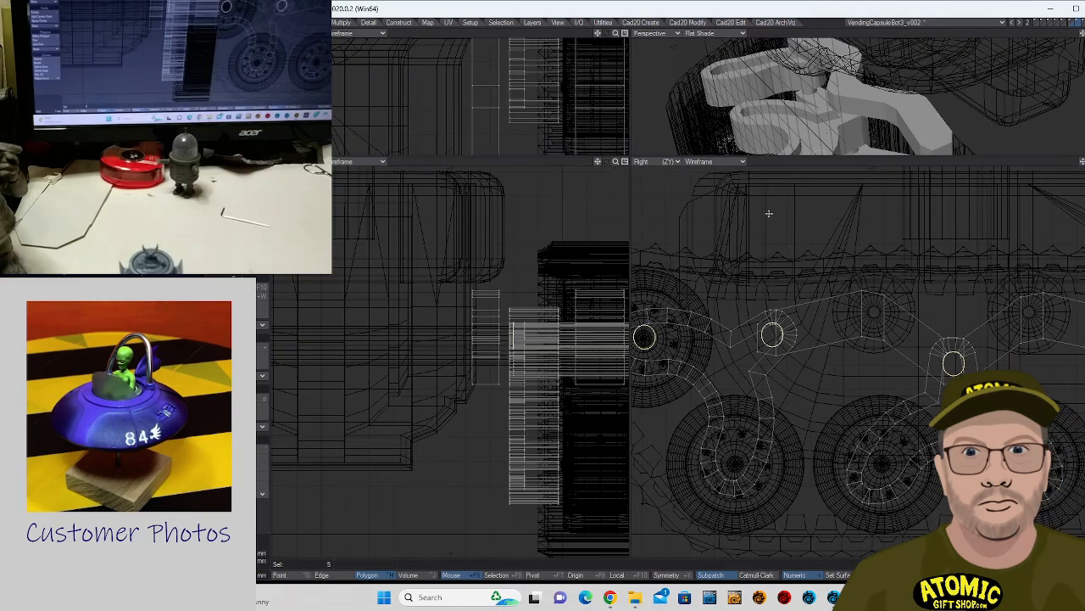
pyautogui.click(649, 335)
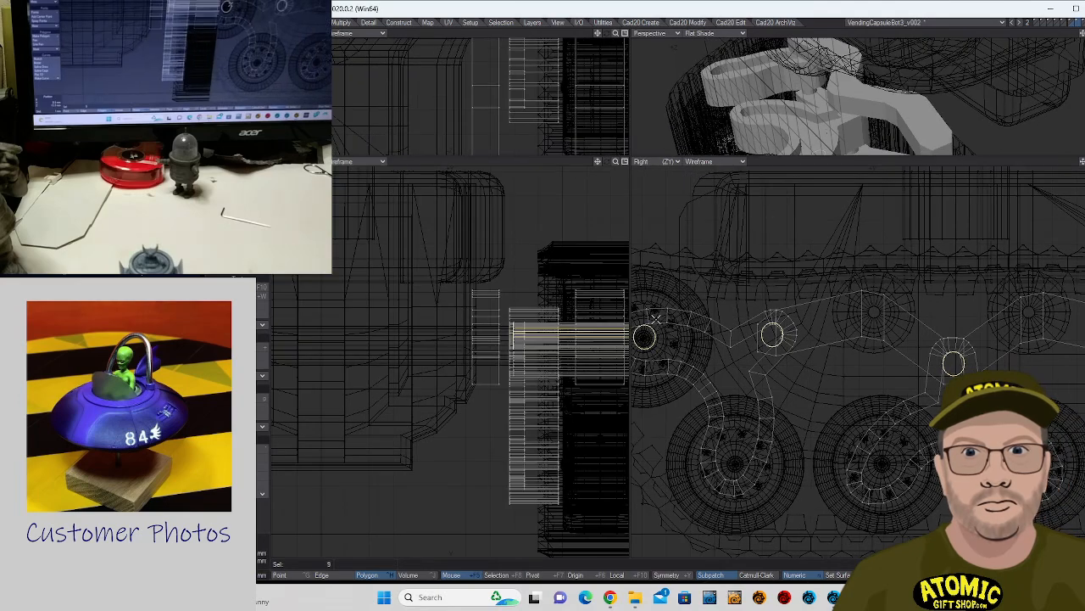
pyautogui.moveTo(570, 300); pyautogui.dragTo(565, 365)
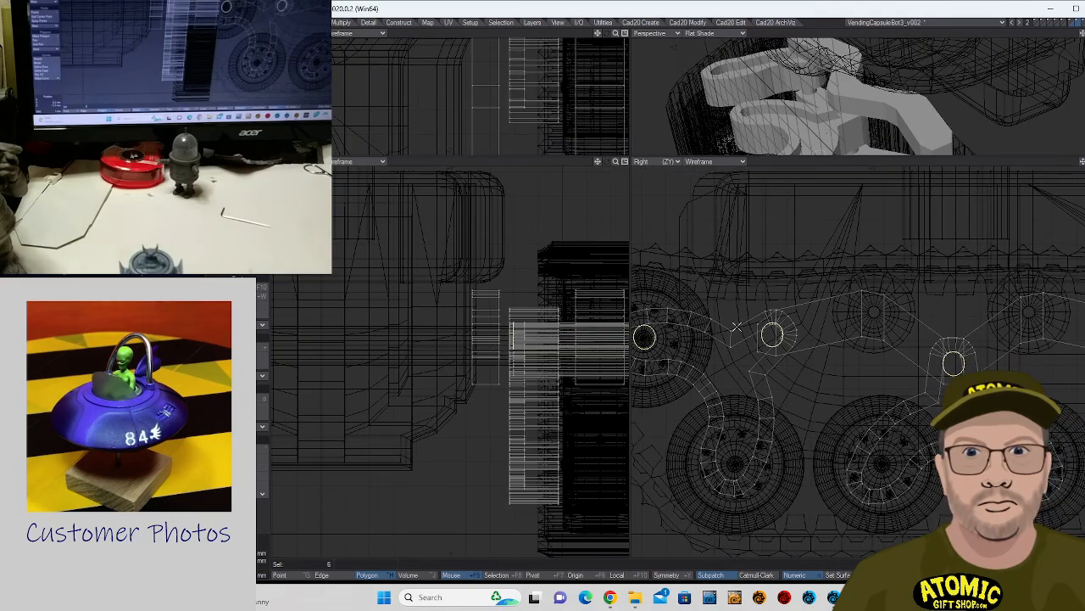
# - Add the remaining pivot pin end caps to the selection and bevel them outward with an inset to chamfer the pin ends
pyautogui.keyDown('alt'); pyautogui.moveTo(862, 286); pyautogui.dragTo(713, 323); pyautogui.keyUp('alt')
pyautogui.scroll(-3, 820, 143)
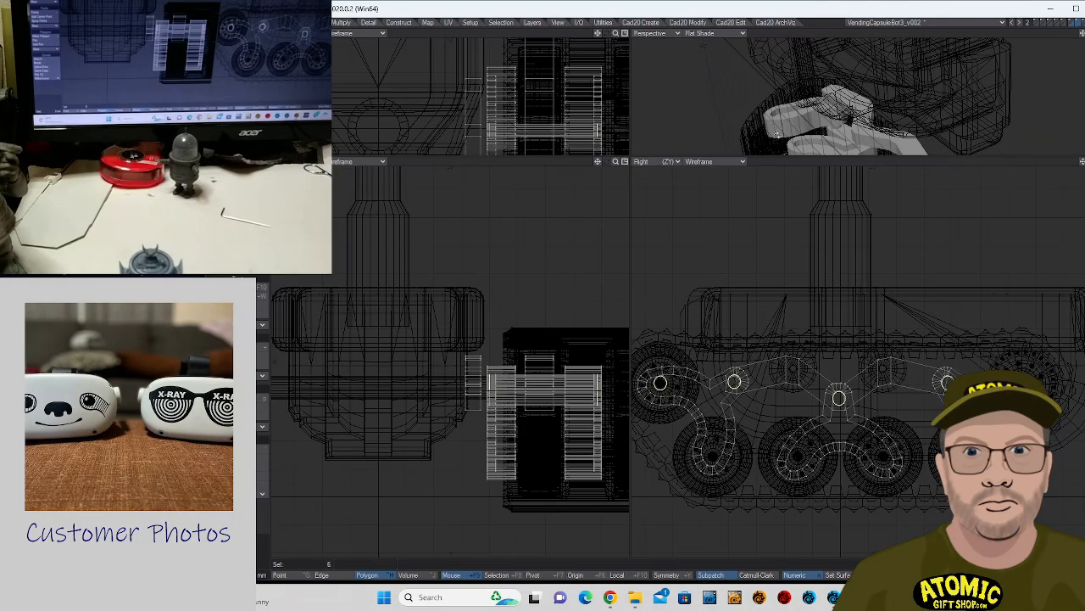
pyautogui.keyDown('ctrl'); pyautogui.keyDown('alt'); pyautogui.moveTo(841, 101); pyautogui.dragTo(868, 64); pyautogui.keyUp('alt'); pyautogui.keyUp('ctrl')
pyautogui.keyDown('alt'); pyautogui.keyDown('shift'); pyautogui.moveTo(869, 65); pyautogui.dragTo(863, 25); pyautogui.keyUp('shift'); pyautogui.keyUp('alt')
pyautogui.keyDown('alt'); pyautogui.moveTo(863, 26); pyautogui.dragTo(990, 103); pyautogui.keyUp('alt')
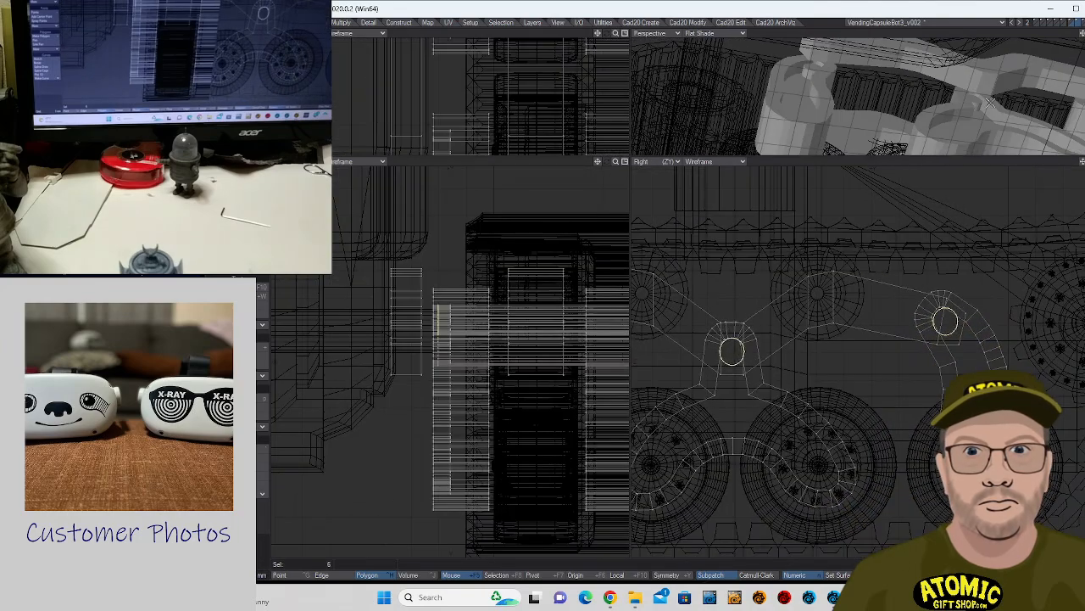
pyautogui.click(813, 68)
pyautogui.press('b')
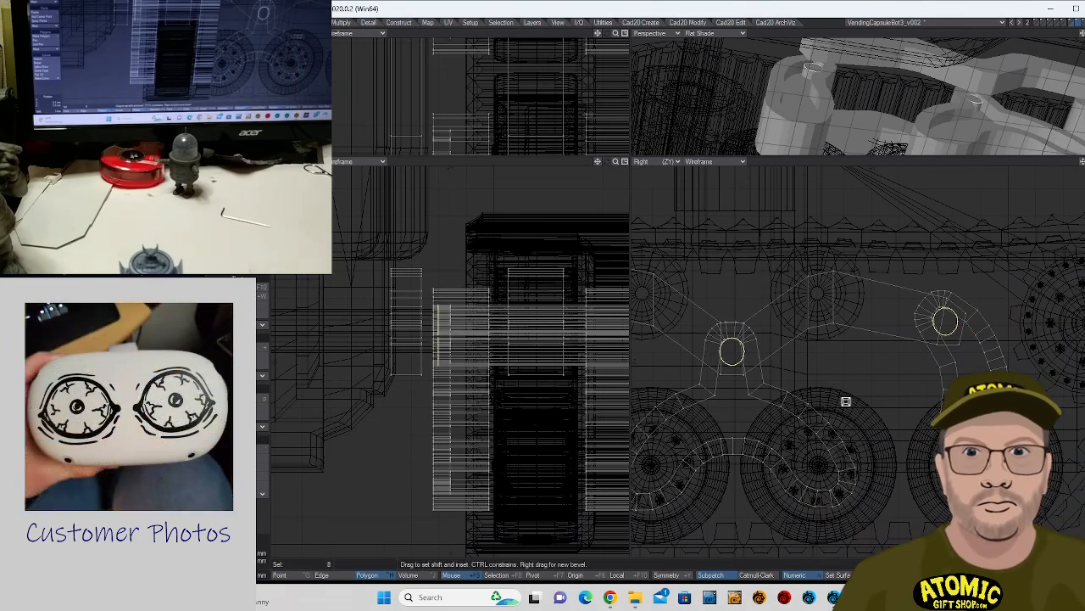
pyautogui.moveTo(845, 399); pyautogui.dragTo(840, 383)
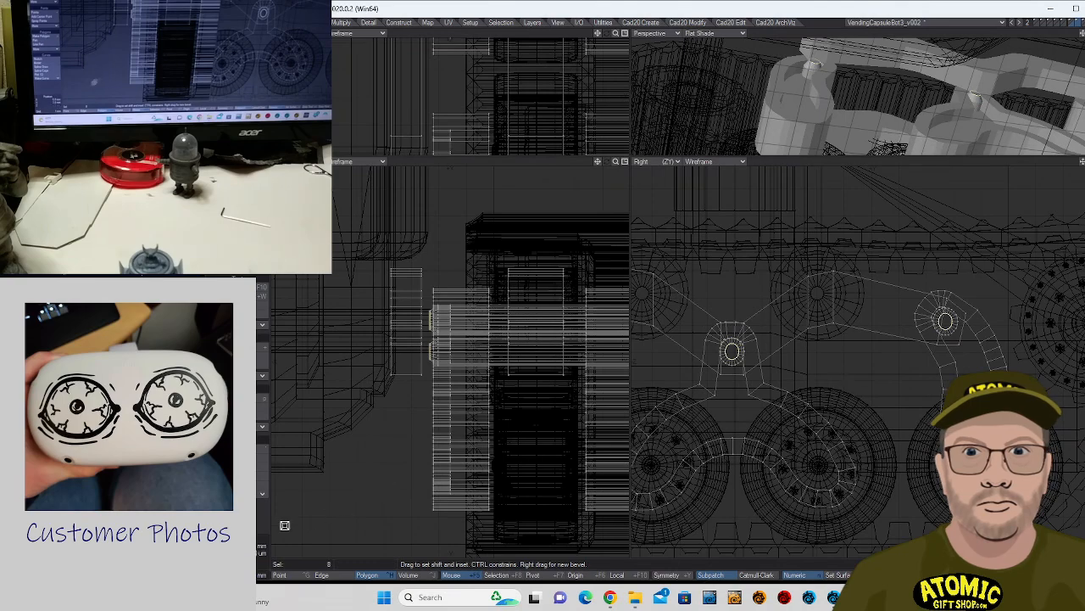
pyautogui.click(265, 526)
pyautogui.click(265, 526)
# - Select the pivot pin of the end bracket and scale it slightly thinner around its centre in the side view
pyautogui.click(948, 333)
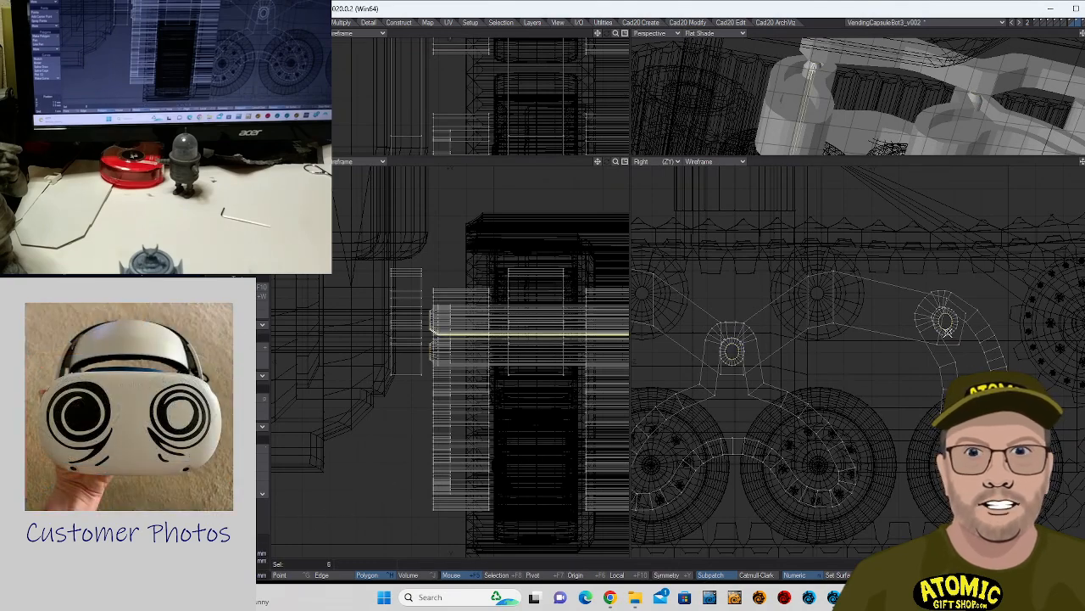
pyautogui.press(']')
pyautogui.press('h')
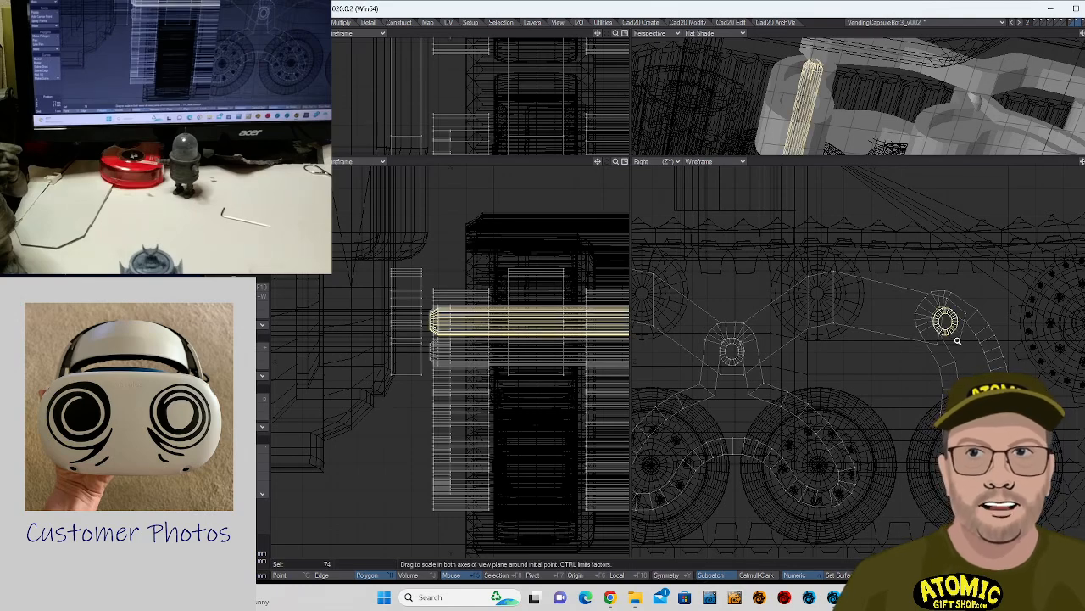
pyautogui.keyDown('ctrl'); pyautogui.keyDown('alt'); pyautogui.moveTo(958, 341); pyautogui.dragTo(1013, 324); pyautogui.keyUp('alt'); pyautogui.keyUp('ctrl')
pyautogui.moveTo(932, 310); pyautogui.dragTo(932, 315)
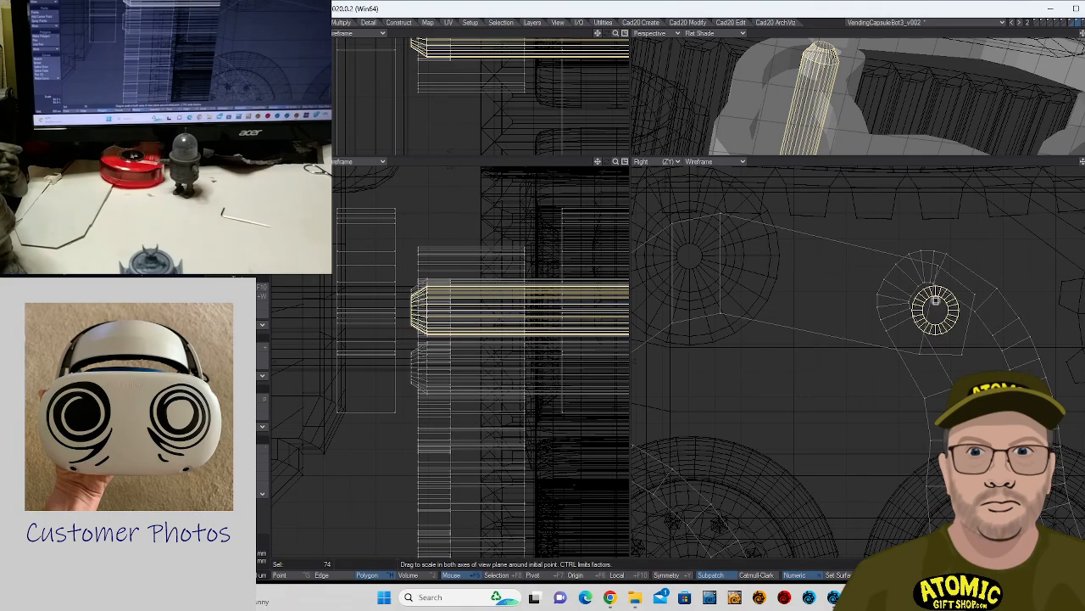
pyautogui.press('/')
# - Select the middle bracket's pivot pin and scale it slightly thinner around its centre
pyautogui.keyDown('ctrl'); pyautogui.keyDown('alt'); pyautogui.moveTo(1030, 269); pyautogui.dragTo(938, 271); pyautogui.keyUp('alt'); pyautogui.keyUp('ctrl')
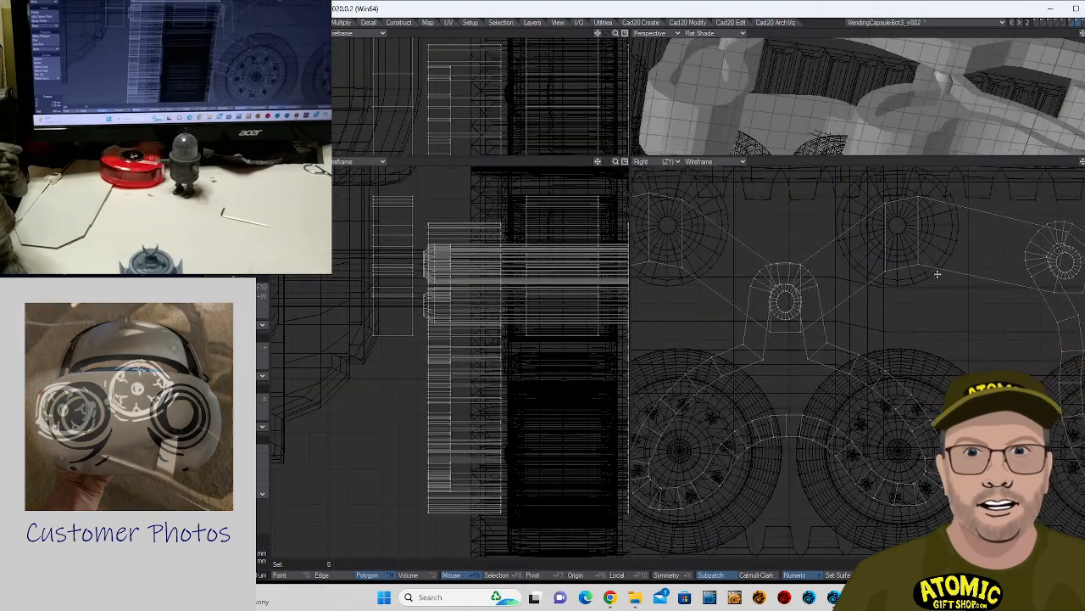
pyautogui.keyDown('ctrl'); pyautogui.keyDown('alt'); pyautogui.moveTo(798, 296); pyautogui.dragTo(847, 294); pyautogui.keyUp('alt'); pyautogui.keyUp('ctrl')
pyautogui.click(789, 334)
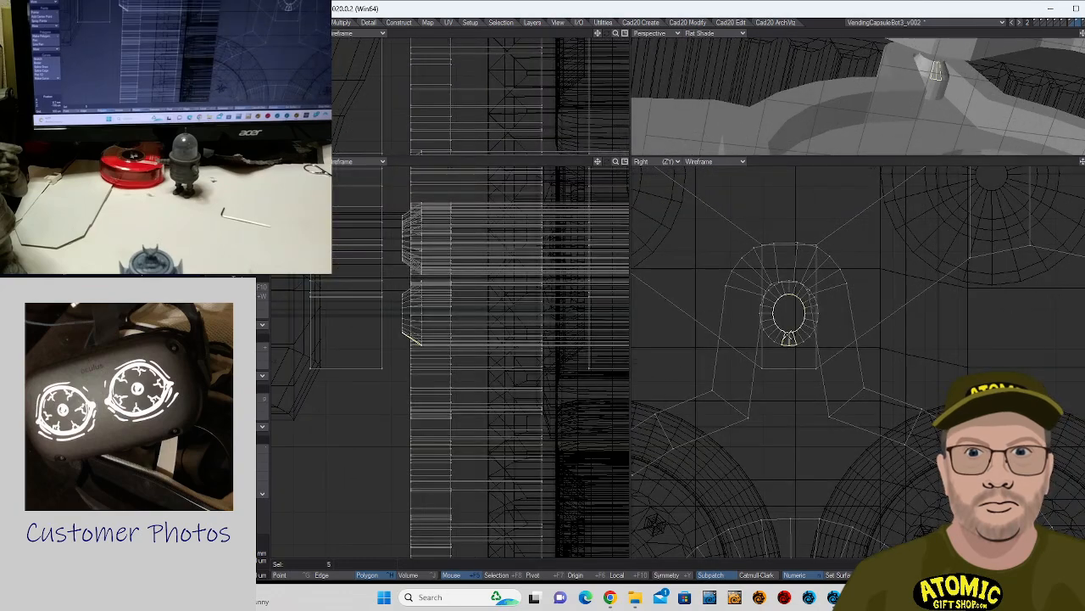
pyautogui.press(']')
pyautogui.press('h')
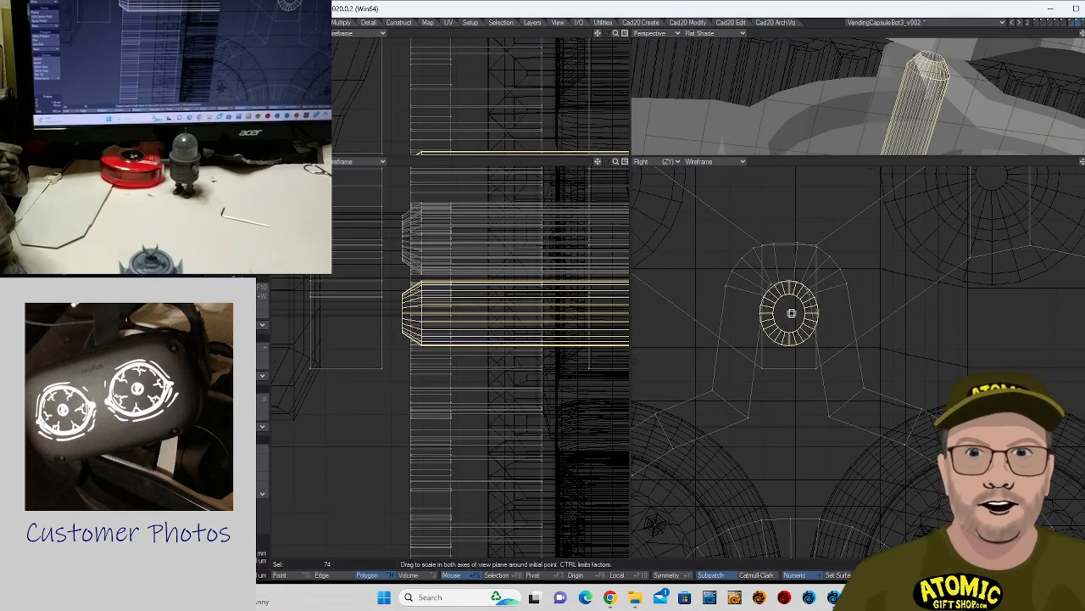
pyautogui.moveTo(789, 312); pyautogui.dragTo(794, 287)
pyautogui.press('/')
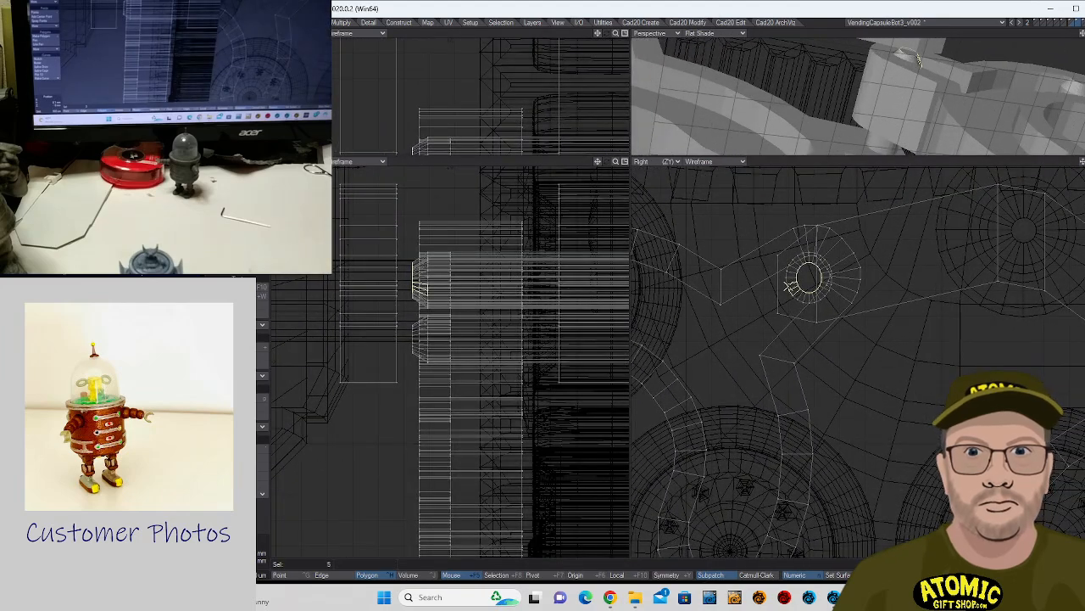
# - Scale the opposite end bracket's whole pivot pin slightly thinner around its centre
pyautogui.press(']')
pyautogui.press('h')
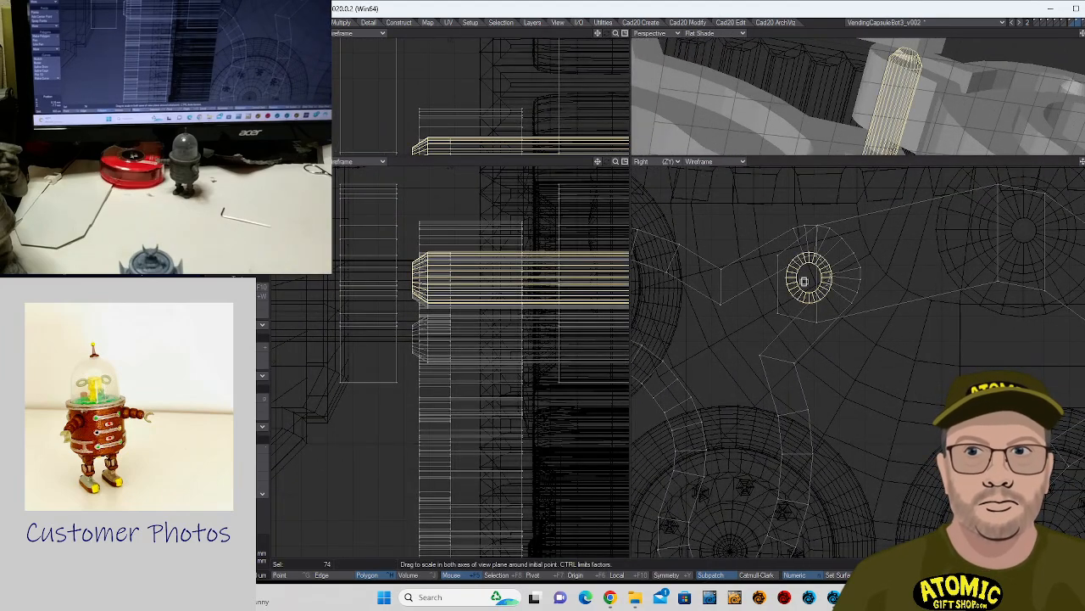
pyautogui.moveTo(809, 279); pyautogui.dragTo(805, 289)
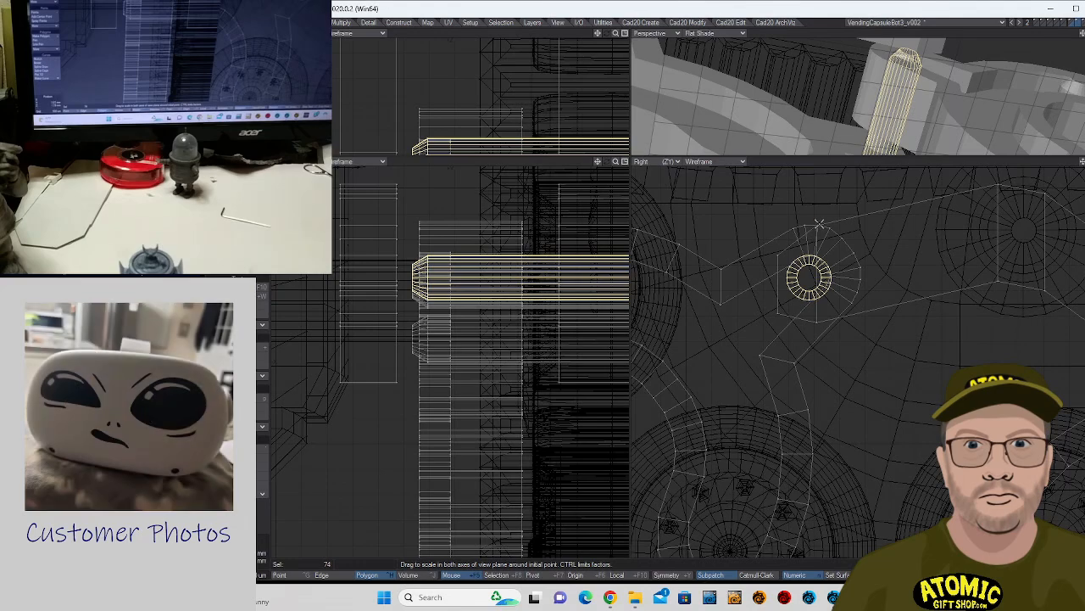
# - Select the pin at the raised end wheel's hub, scale it slightly thinner and recentre it on the hub
pyautogui.press('/')
pyautogui.keyDown('alt'); pyautogui.moveTo(636, 329); pyautogui.dragTo(858, 348); pyautogui.keyUp('alt')
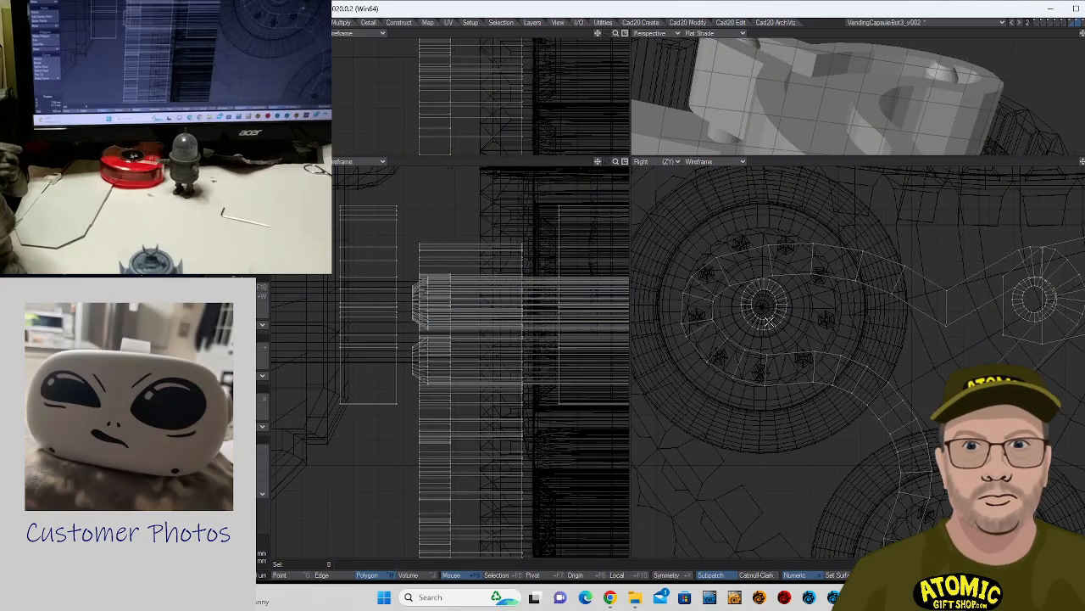
pyautogui.press(']')
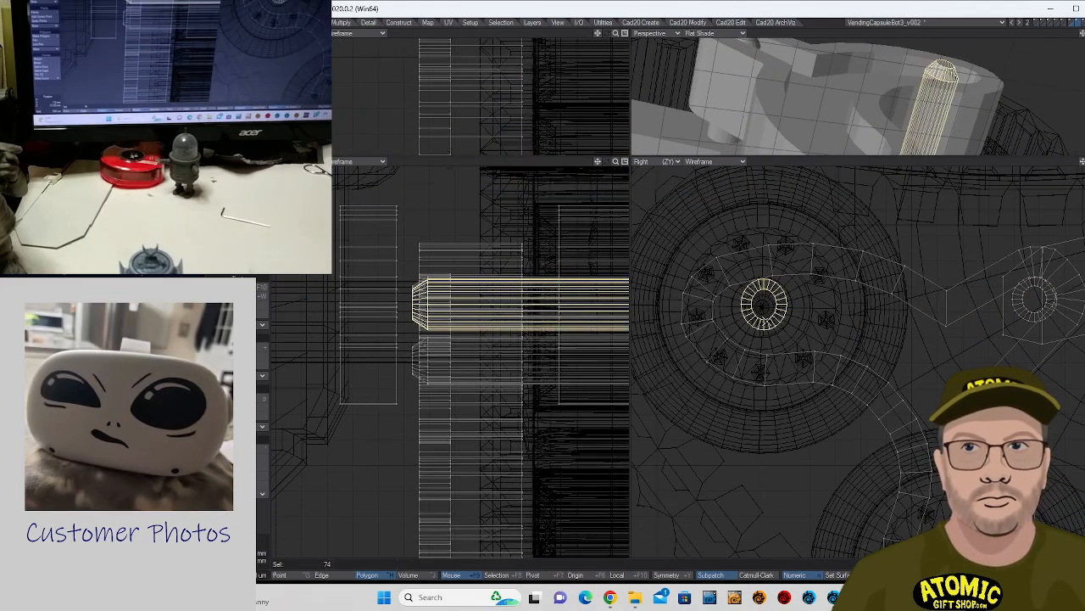
pyautogui.hotkey('shift', 'h')
pyautogui.moveTo(764, 305); pyautogui.dragTo(766, 312)
pyautogui.press('t')
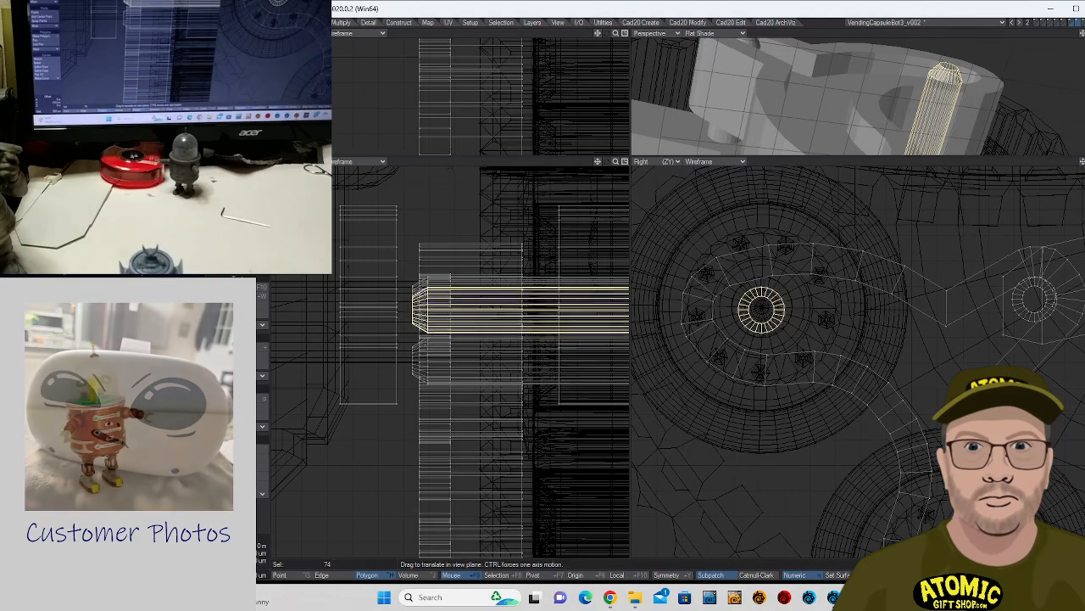
pyautogui.moveTo(764, 308); pyautogui.dragTo(762, 307)
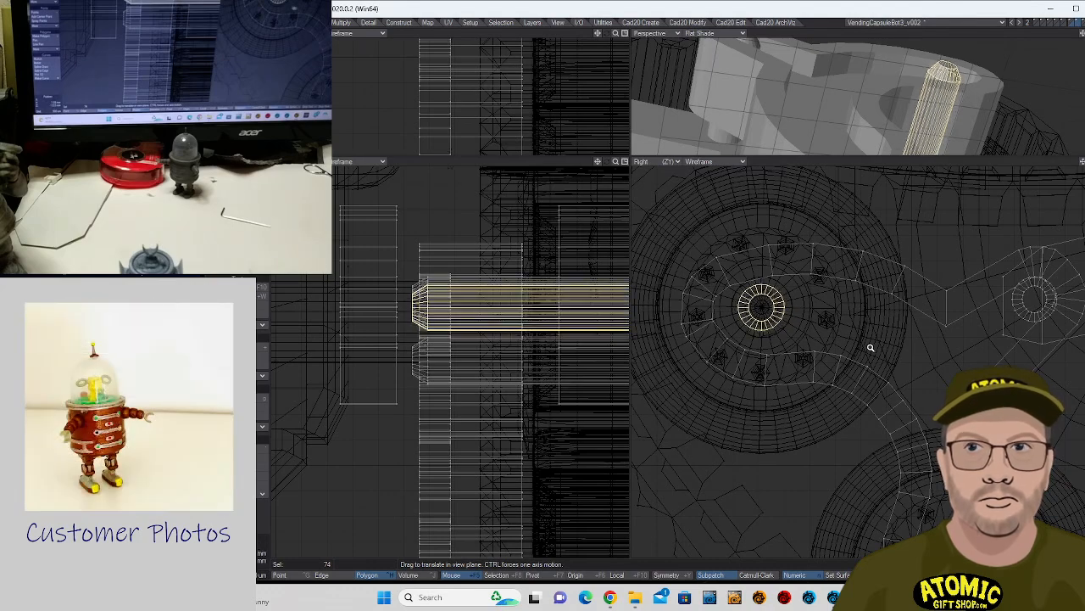
# - Shorten the end wheel's pin by moving its inner end cap outward along the pin until it ends inside the outer wheel
pyautogui.scroll(-3, 870, 347)
pyautogui.keyDown('alt'); pyautogui.moveTo(827, 139); pyautogui.dragTo(839, 119); pyautogui.keyUp('alt')
pyautogui.keyDown('alt'); pyautogui.moveTo(839, 119); pyautogui.dragTo(776, 111); pyautogui.keyUp('alt')
pyautogui.press('t')
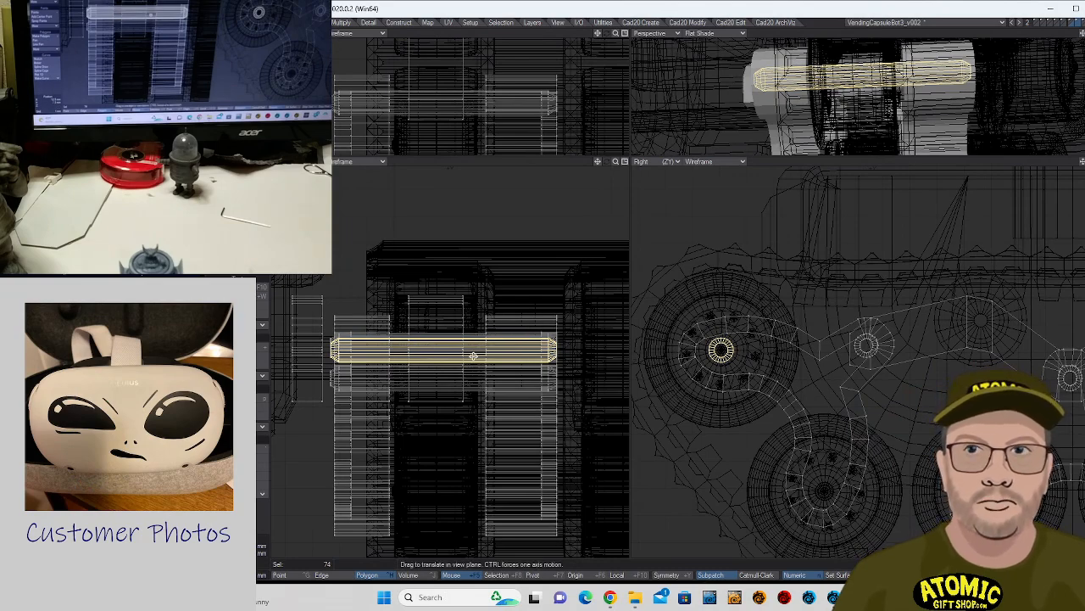
pyautogui.moveTo(473, 355)
pyautogui.mouseDown()
pyautogui.moveTo(383, 355)
pyautogui.moveTo(369, 386)
pyautogui.mouseUp()
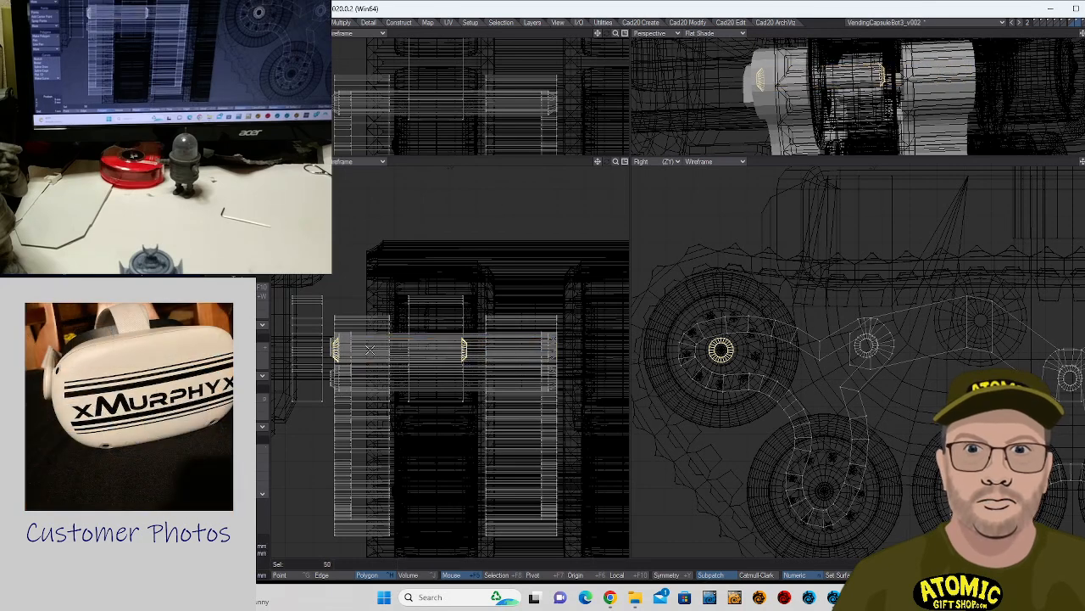
pyautogui.moveTo(329, 387); pyautogui.dragTo(335, 390, button='right')
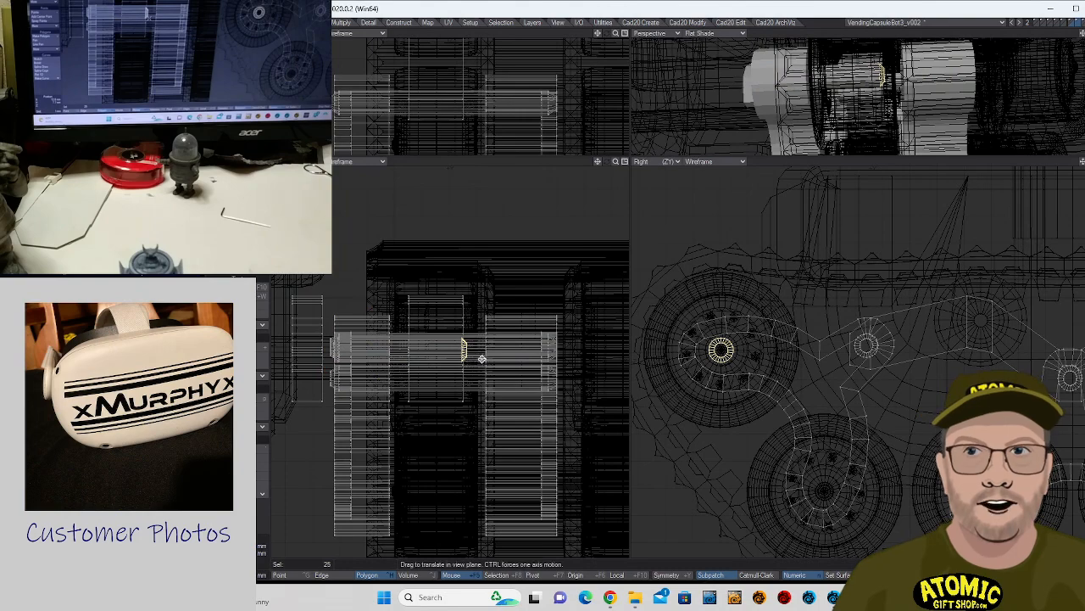
pyautogui.moveTo(466, 350); pyautogui.dragTo(422, 349)
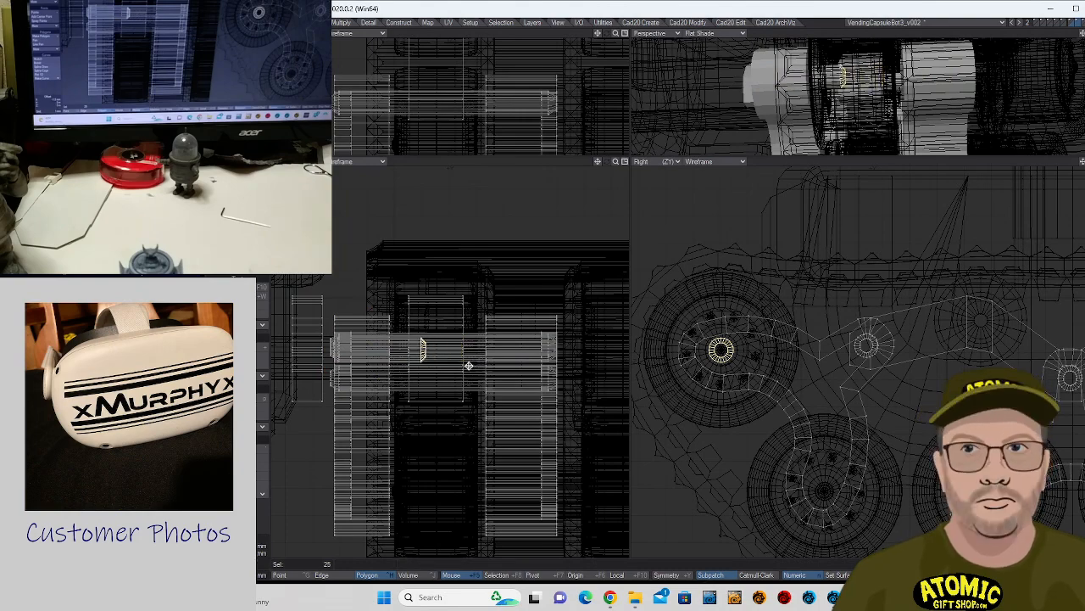
# - Select the whole shortened pin and place copies of it at the hubs of the four lower wheels
pyautogui.keyDown('alt'); pyautogui.moveTo(844, 89); pyautogui.dragTo(882, 63); pyautogui.keyUp('alt')
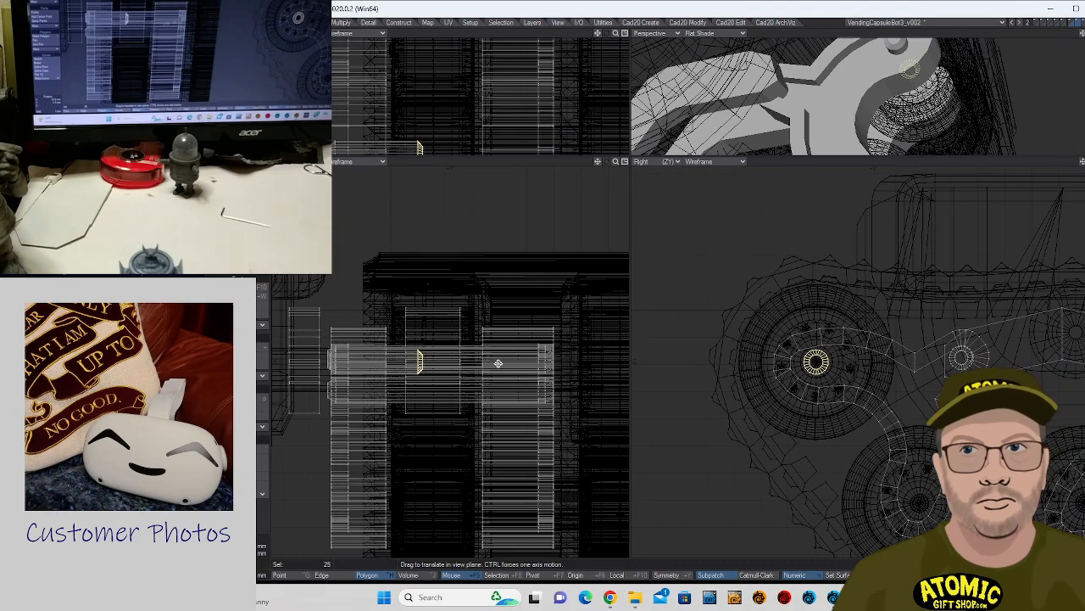
pyautogui.click(418, 361)
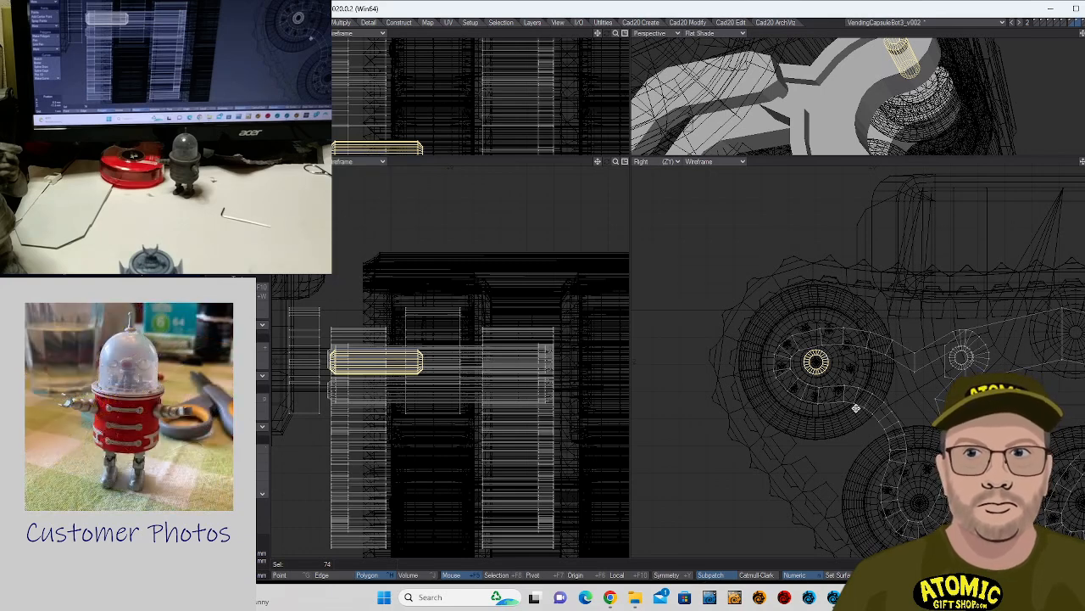
pyautogui.moveTo(929, 441); pyautogui.dragTo(1035, 583)
pyautogui.keyDown('alt'); pyautogui.moveTo(925, 439); pyautogui.dragTo(732, 359); pyautogui.keyUp('alt')
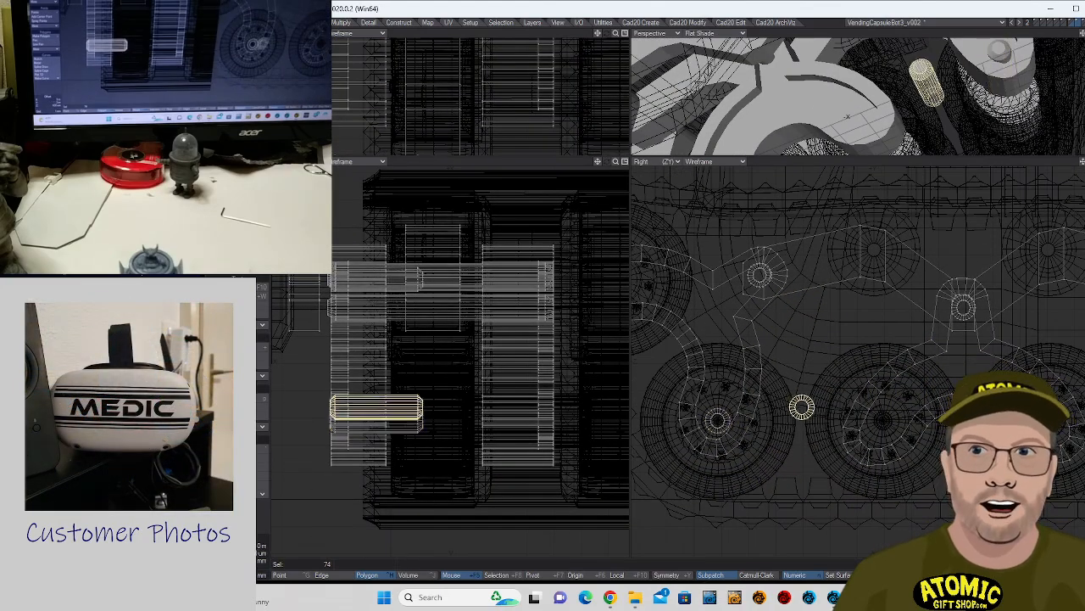
pyautogui.moveTo(801, 407); pyautogui.dragTo(1042, 444)
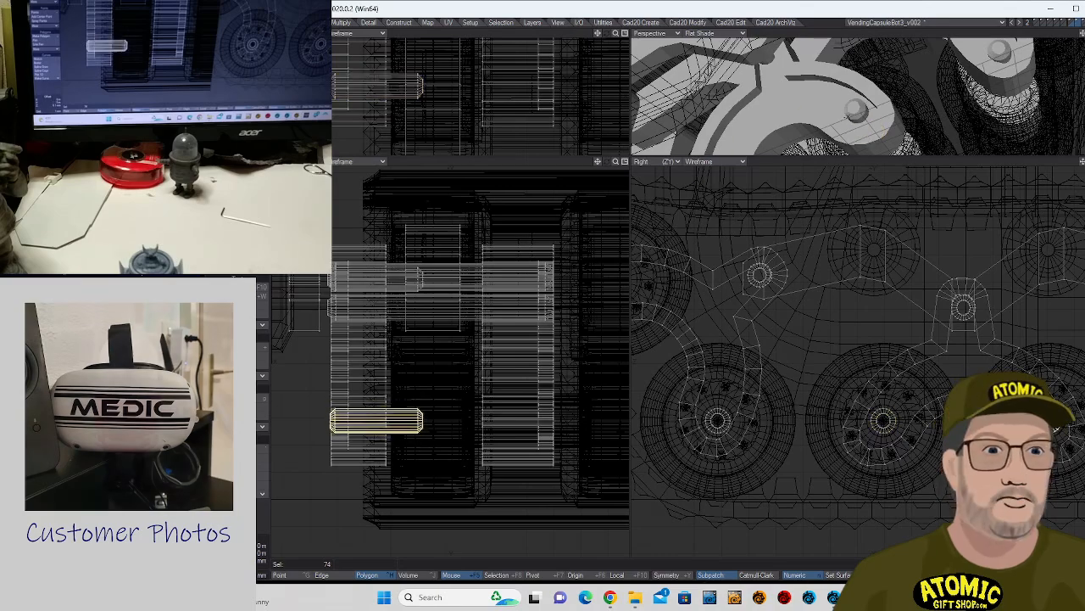
pyautogui.keyDown('alt'); pyautogui.moveTo(866, 415); pyautogui.dragTo(572, 426); pyautogui.keyUp('alt')
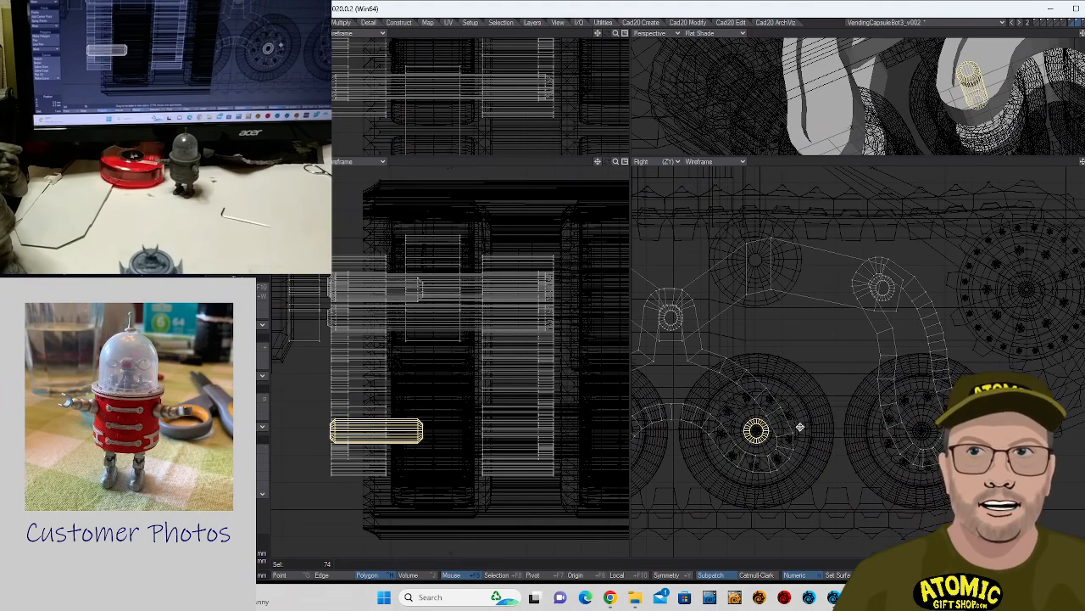
pyautogui.moveTo(785, 422); pyautogui.dragTo(922, 431)
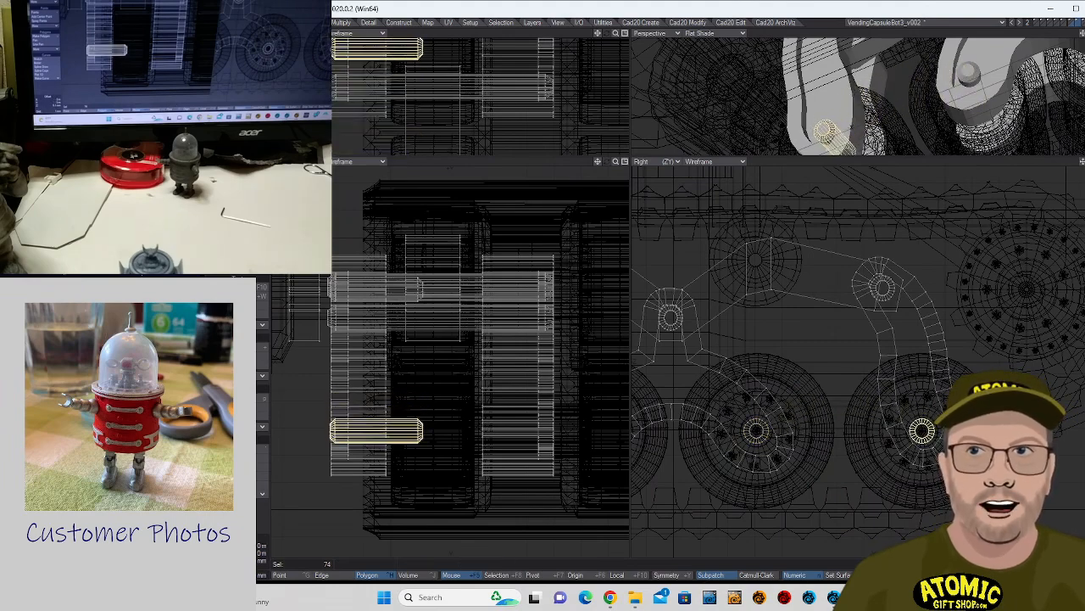
pyautogui.keyDown('alt'); pyautogui.moveTo(958, 265); pyautogui.dragTo(884, 300); pyautogui.keyUp('alt')
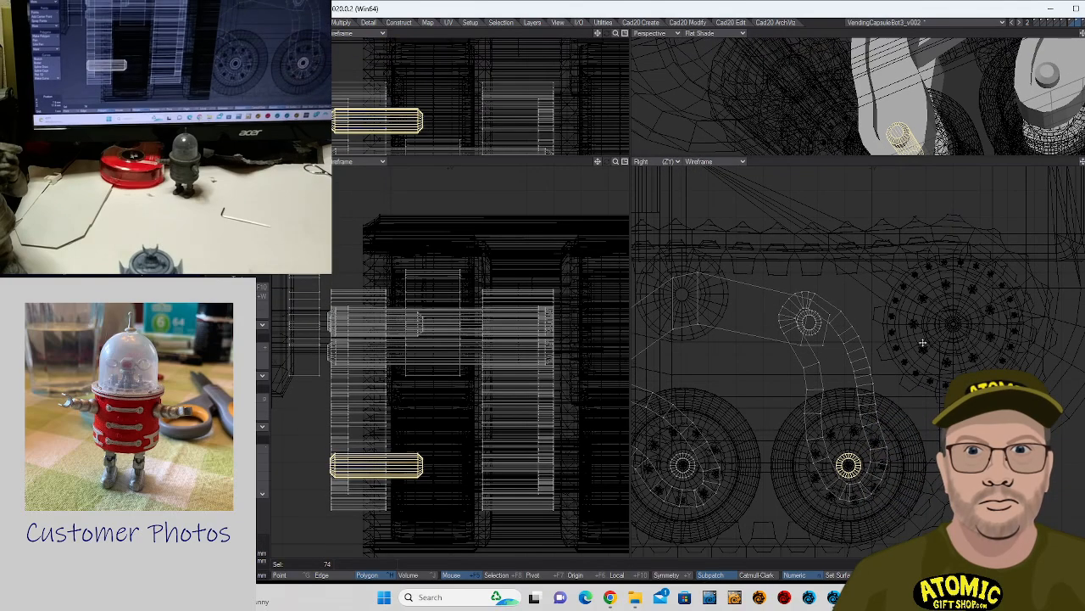
# - Select the body's cross axle and, with the wheels shown as background reference, move it onto the centre of the sprocket wheel
pyautogui.press('6')
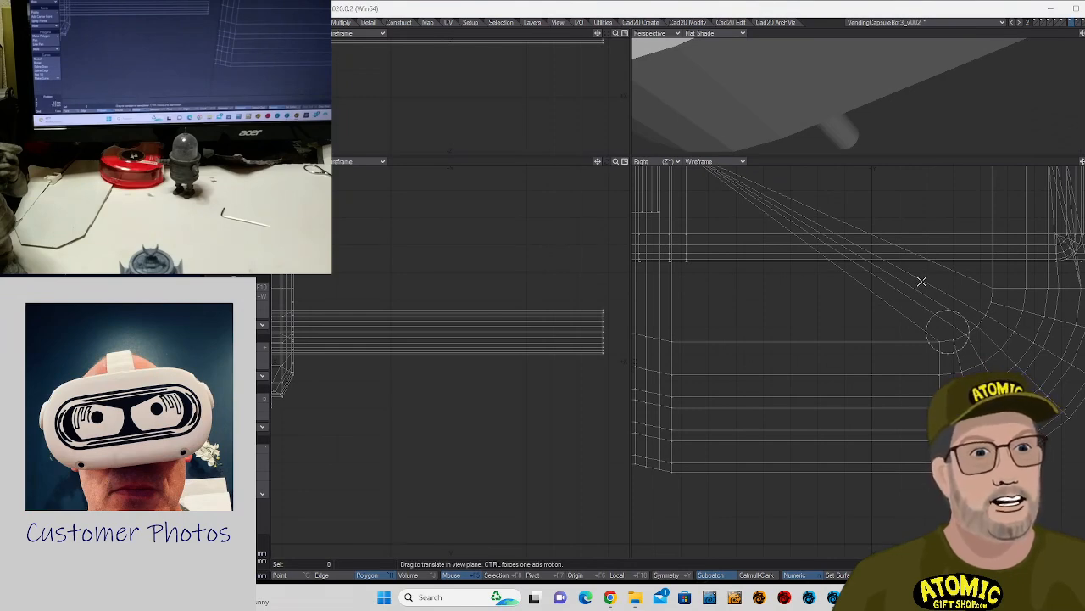
pyautogui.moveTo(939, 313); pyautogui.dragTo(927, 315)
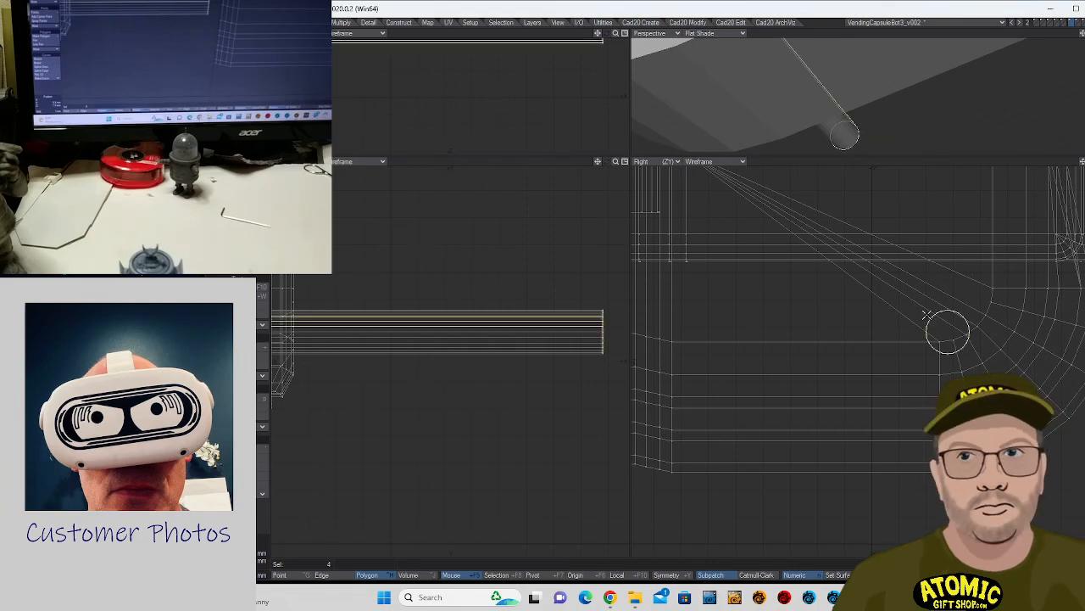
pyautogui.press(']')
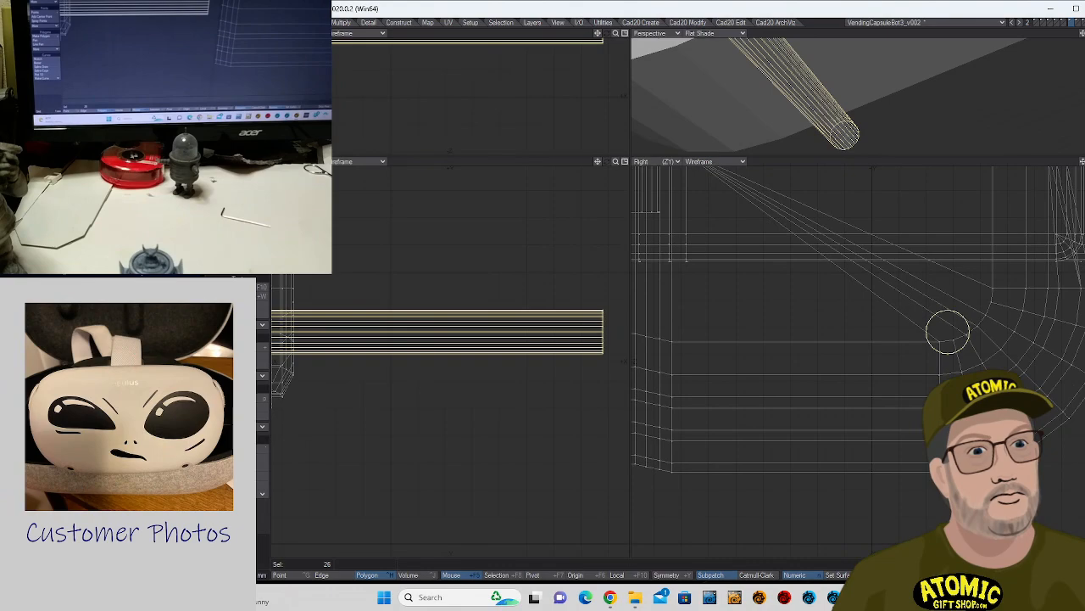
pyautogui.hotkey('alt', '7')
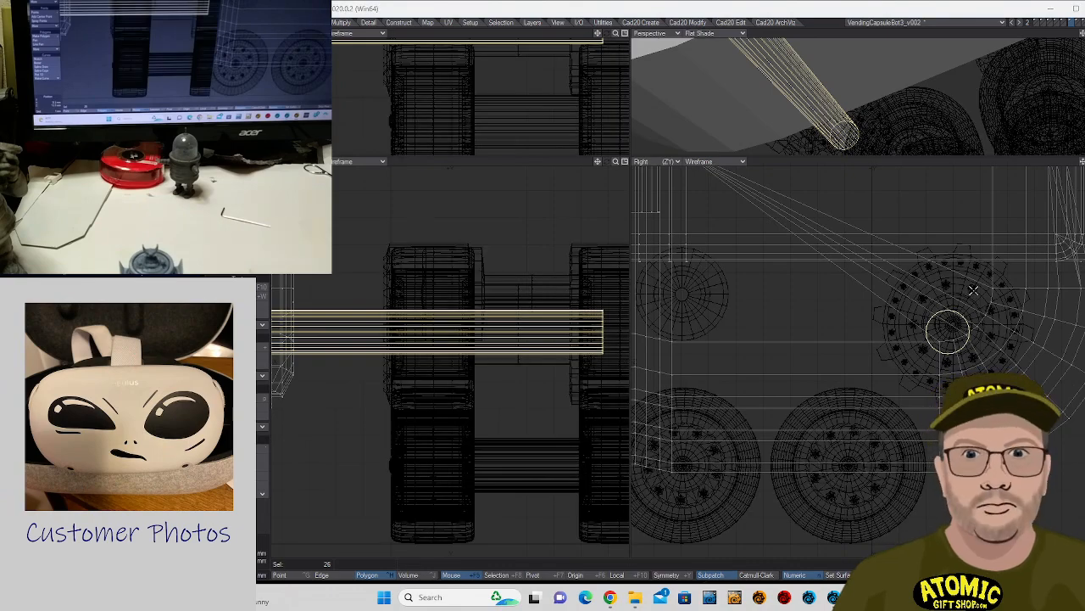
pyautogui.press('t')
pyautogui.moveTo(947, 328); pyautogui.dragTo(954, 322)
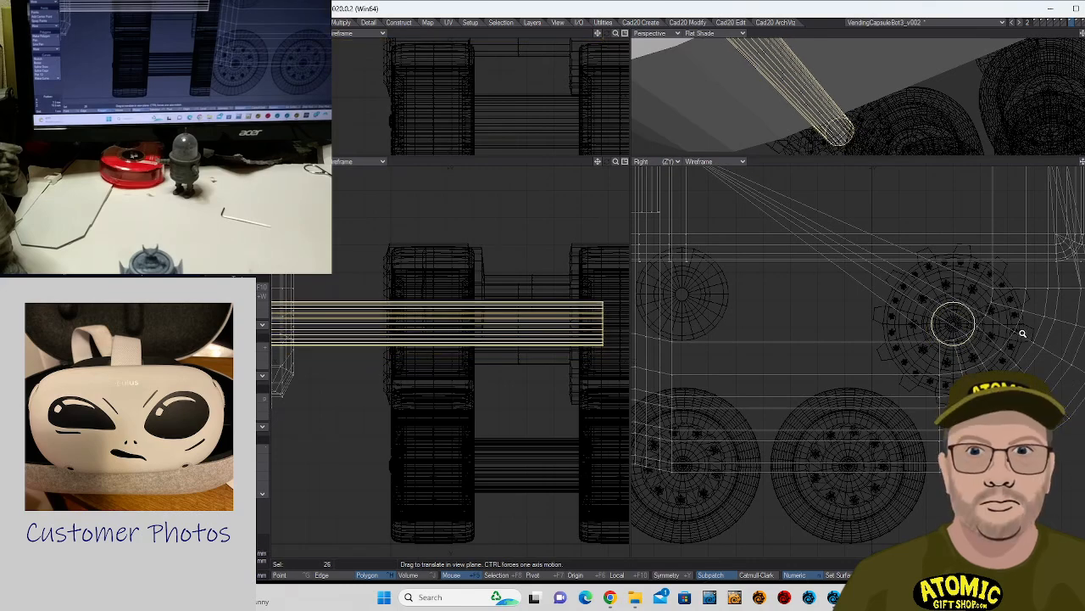
pyautogui.keyDown('ctrl'); pyautogui.keyDown('alt'); pyautogui.moveTo(1023, 333); pyautogui.dragTo(980, 337); pyautogui.keyUp('alt'); pyautogui.keyUp('ctrl')
pyautogui.click(235, 535)
pyautogui.click(236, 535)
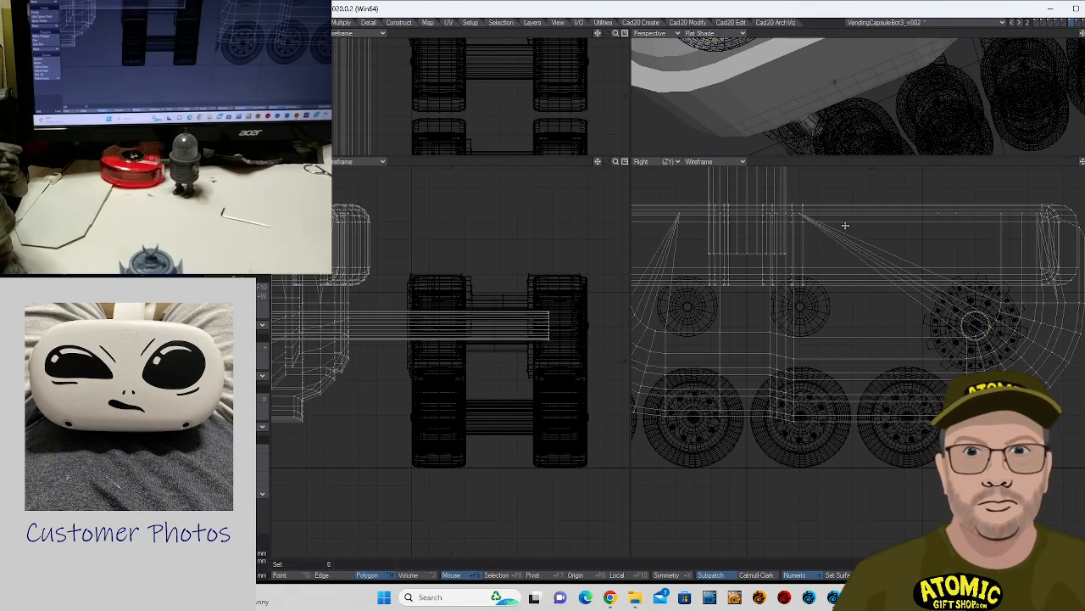
pyautogui.keyDown('alt'); pyautogui.moveTo(845, 226); pyautogui.dragTo(890, 398); pyautogui.keyUp('alt')
pyautogui.keyDown('alt'); pyautogui.moveTo(913, 350); pyautogui.dragTo(887, 325); pyautogui.keyUp('alt')
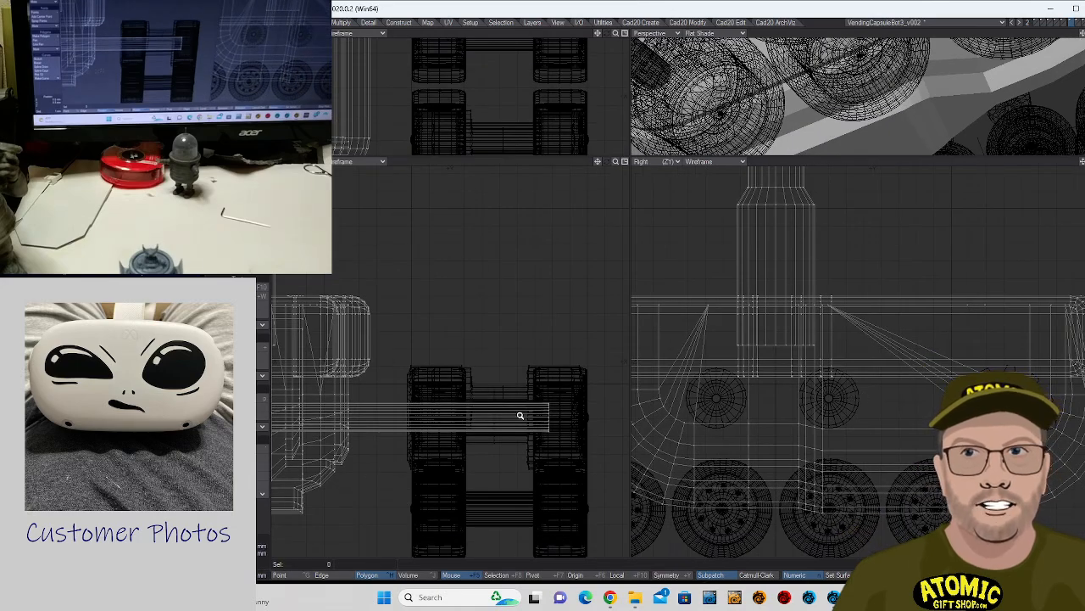
pyautogui.press('a')
pyautogui.scroll(5, 480, 405)
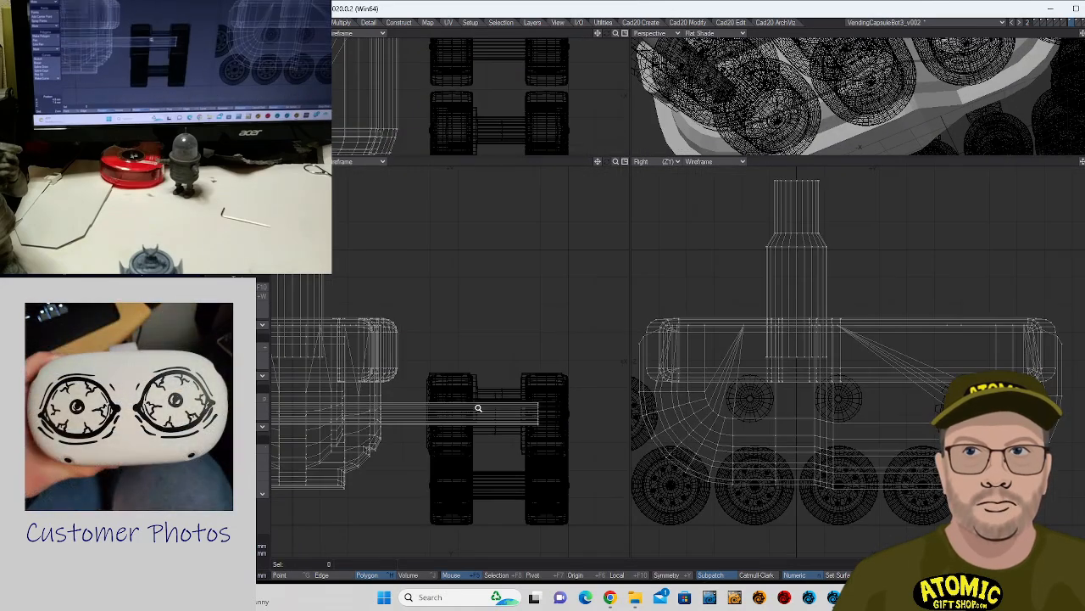
pyautogui.press("'")
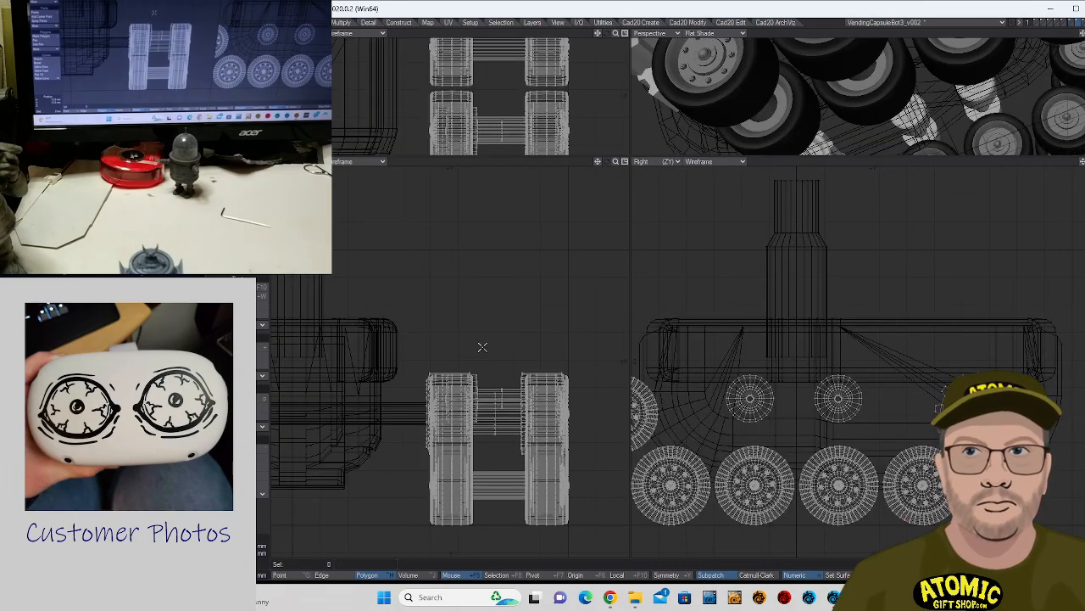
pyautogui.press("'")
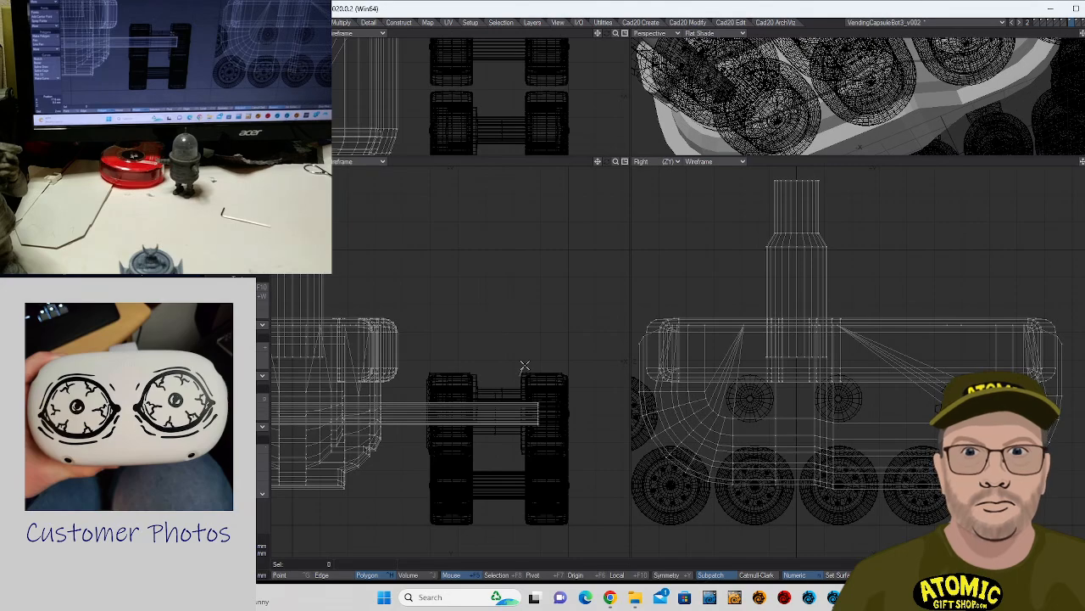
# - Turn on symmetry, select both end faces of the cross axle and move them inward so they end inside the inner wheels
pyautogui.click(531, 413)
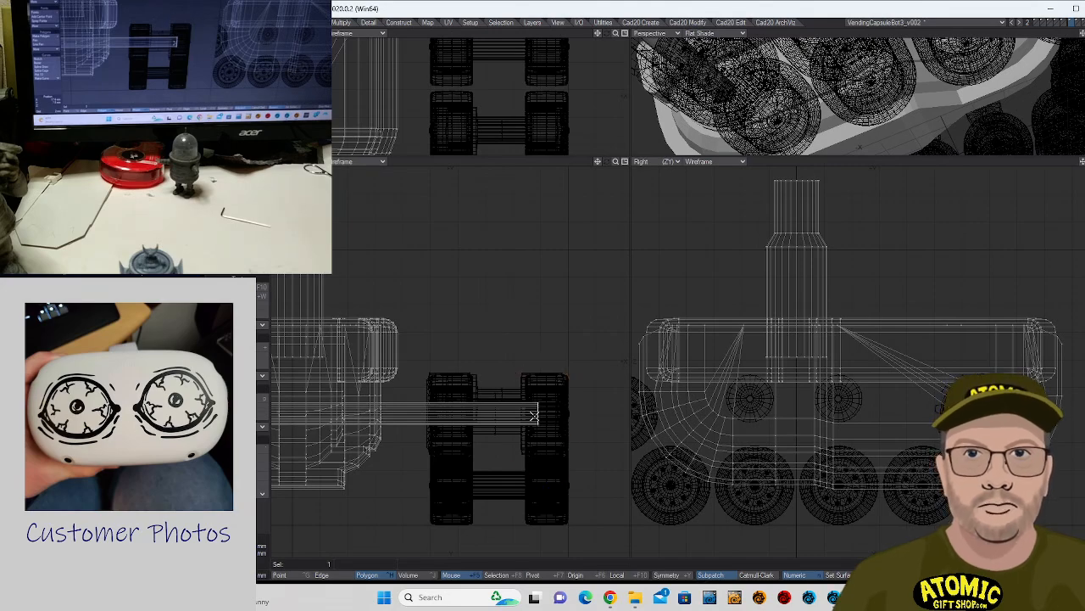
pyautogui.press('a')
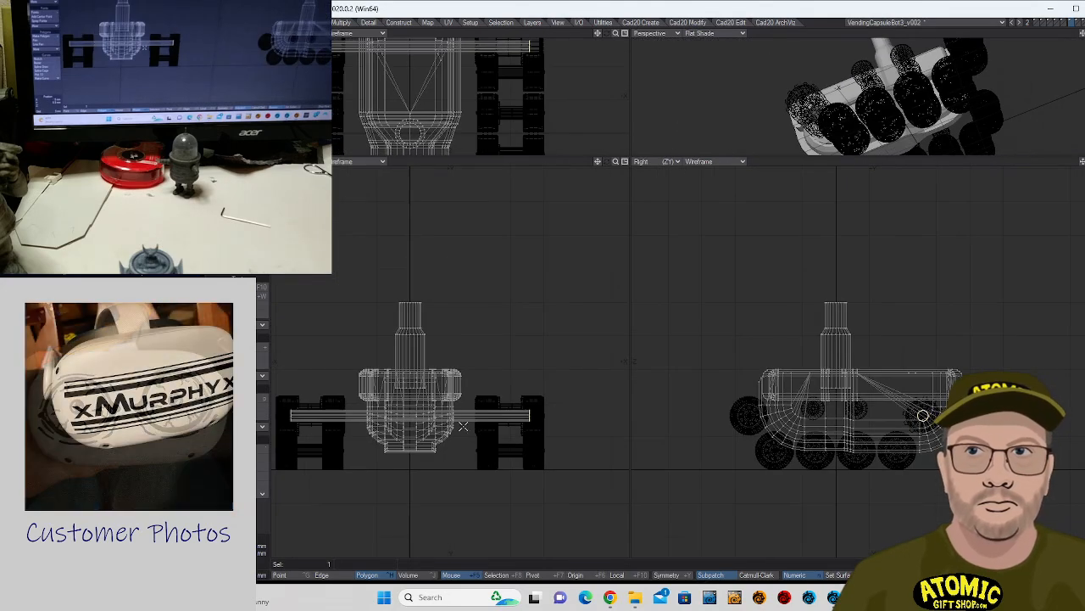
pyautogui.hotkey('shift', 'y')
pyautogui.moveTo(500, 354)
pyautogui.mouseDown(button='right')
pyautogui.moveTo(522, 483)
pyautogui.moveTo(564, 316)
pyautogui.moveTo(584, 328)
pyautogui.moveTo(570, 324)
pyautogui.mouseUp(button='right')
pyautogui.keyDown('ctrl'); pyautogui.keyDown('alt'); pyautogui.moveTo(559, 397); pyautogui.dragTo(650, 393); pyautogui.keyUp('alt'); pyautogui.keyUp('ctrl')
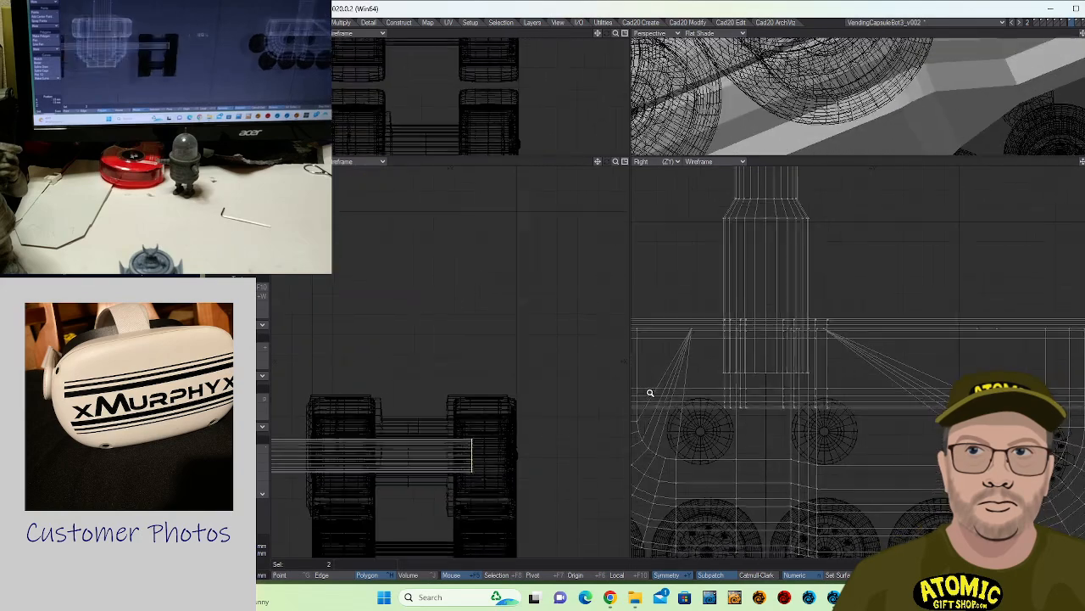
pyautogui.press('t')
pyautogui.keyDown('ctrl'); pyautogui.moveTo(552, 442); pyautogui.dragTo(449, 442); pyautogui.keyUp('ctrl')
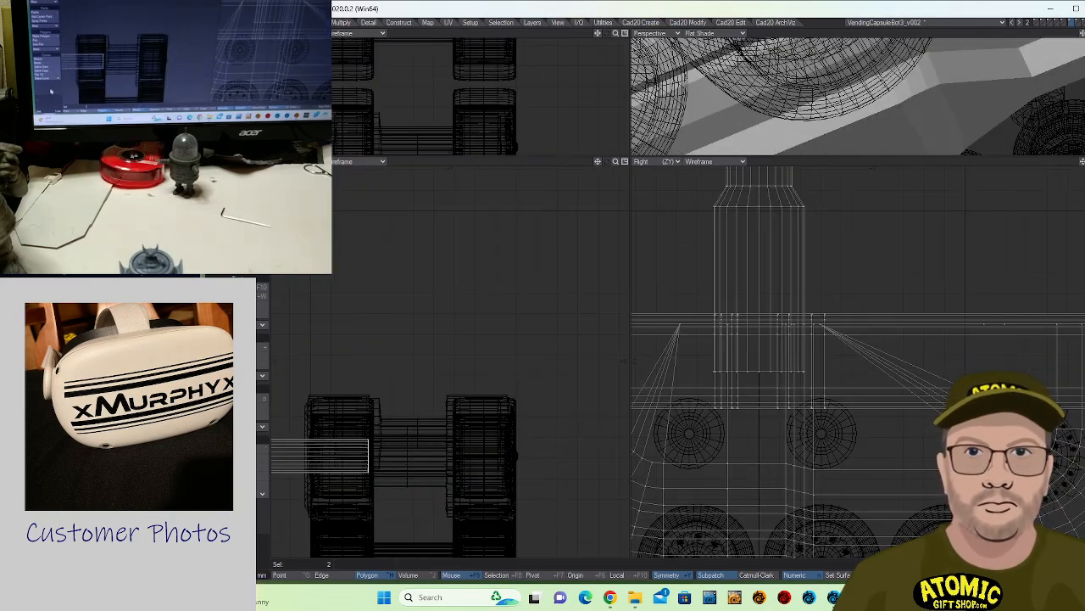
pyautogui.click(244, 518)
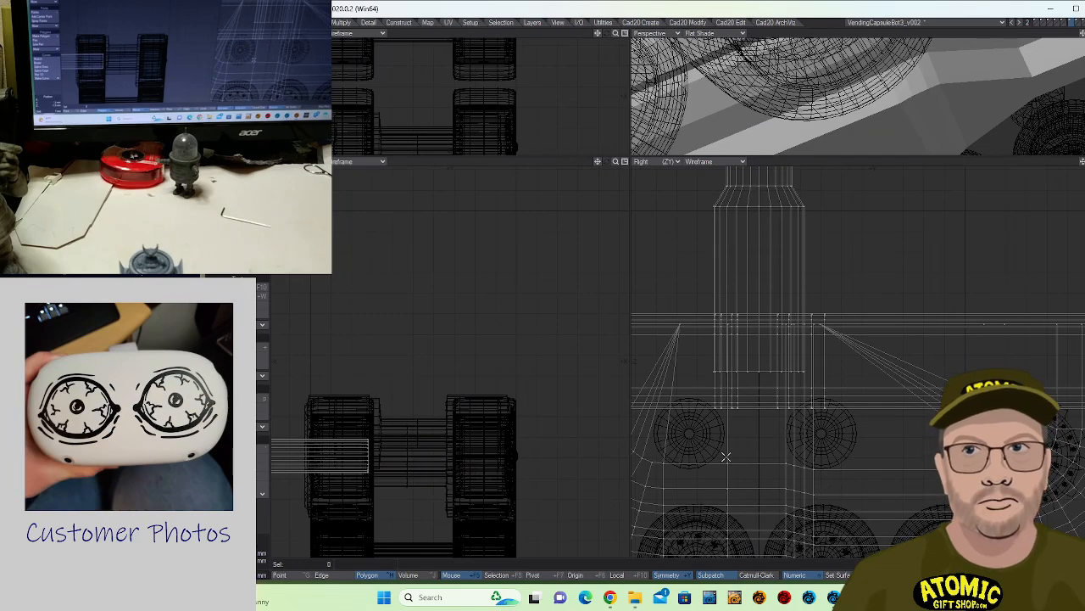
pyautogui.press('a')
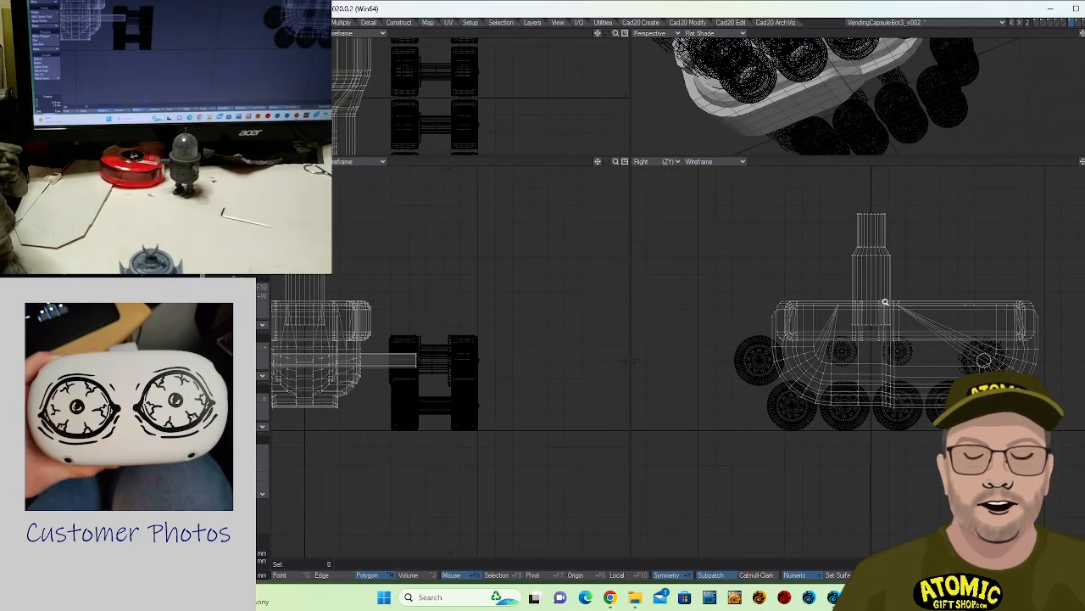
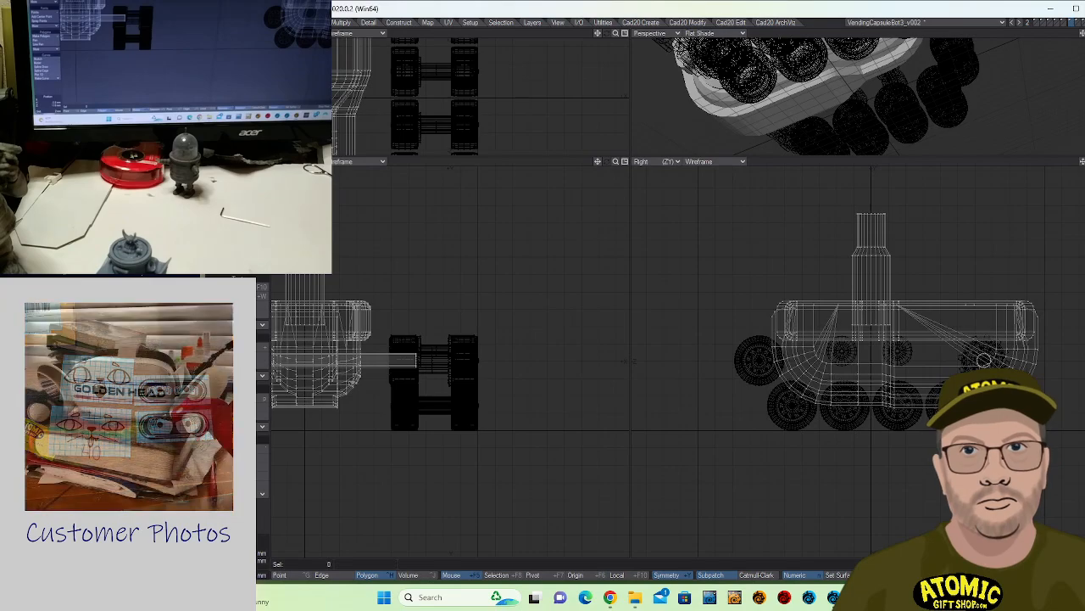
pyautogui.keyDown('alt'); pyautogui.moveTo(942, 261); pyautogui.dragTo(852, 341); pyautogui.keyUp('alt')
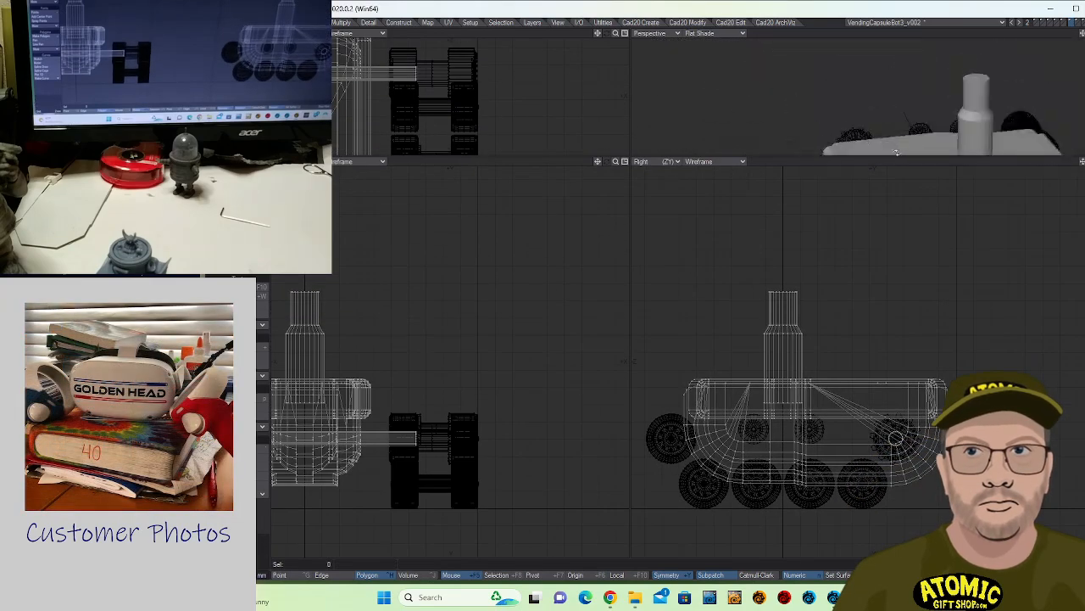
pyautogui.scroll(-3, 933, 258)
pyautogui.keyDown('alt'); pyautogui.moveTo(882, 246); pyautogui.dragTo(879, 257); pyautogui.keyUp('alt')
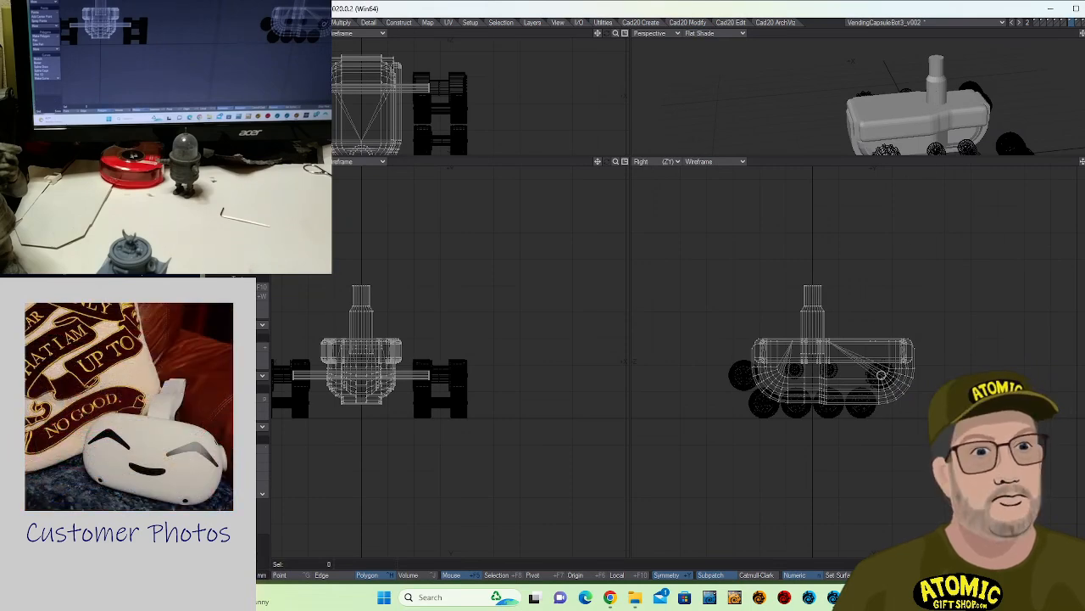
# - Swap the foreground and background layers so the wheel assembly becomes the editable layer
pyautogui.press('Insert')
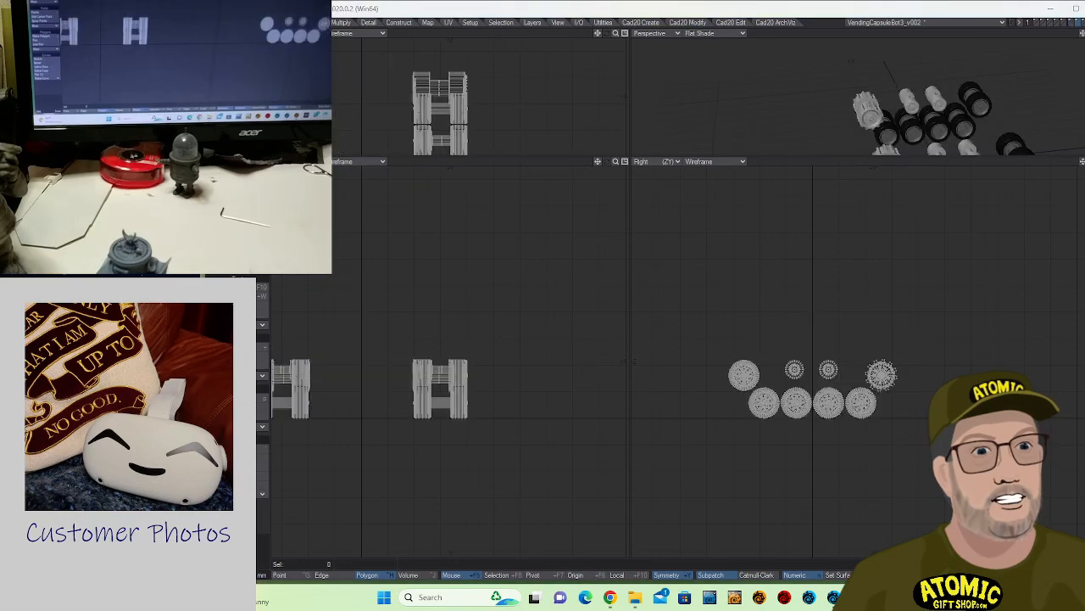
pyautogui.scroll(5, 813, 373)
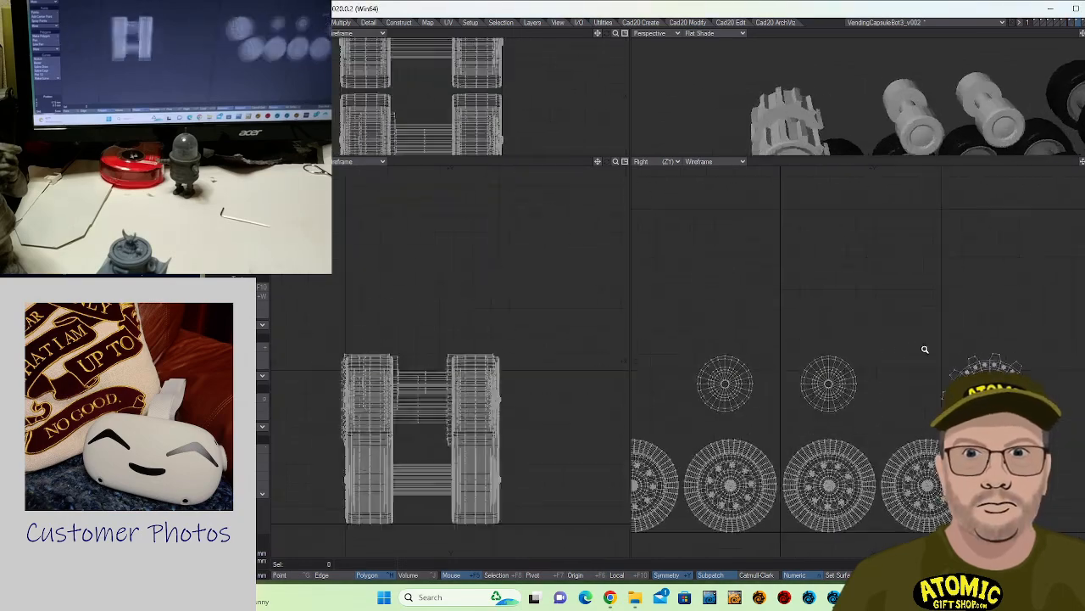
pyautogui.keyDown('alt'); pyautogui.moveTo(873, 322); pyautogui.dragTo(870, 310); pyautogui.keyUp('alt')
pyautogui.keyDown('alt'); pyautogui.moveTo(884, 107); pyautogui.dragTo(856, 149); pyautogui.keyUp('alt')
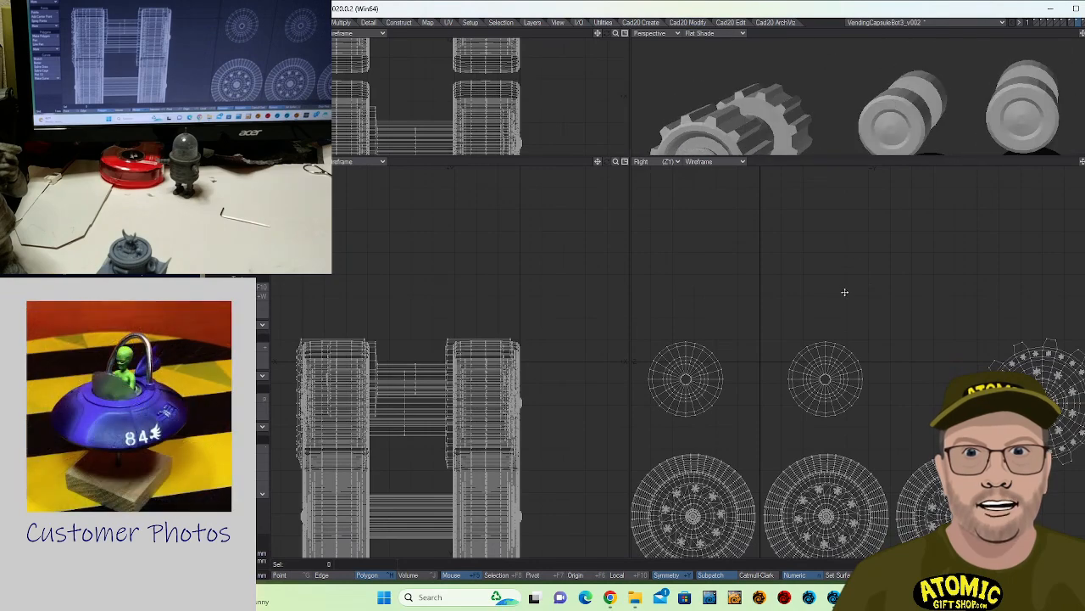
pyautogui.keyDown('alt'); pyautogui.moveTo(873, 303); pyautogui.dragTo(904, 246); pyautogui.keyUp('alt')
pyautogui.keyDown('ctrl'); pyautogui.keyDown('alt'); pyautogui.moveTo(902, 297); pyautogui.dragTo(828, 308); pyautogui.keyUp('alt'); pyautogui.keyUp('ctrl')
pyautogui.keyDown('alt'); pyautogui.moveTo(754, 299); pyautogui.dragTo(808, 277); pyautogui.keyUp('alt')
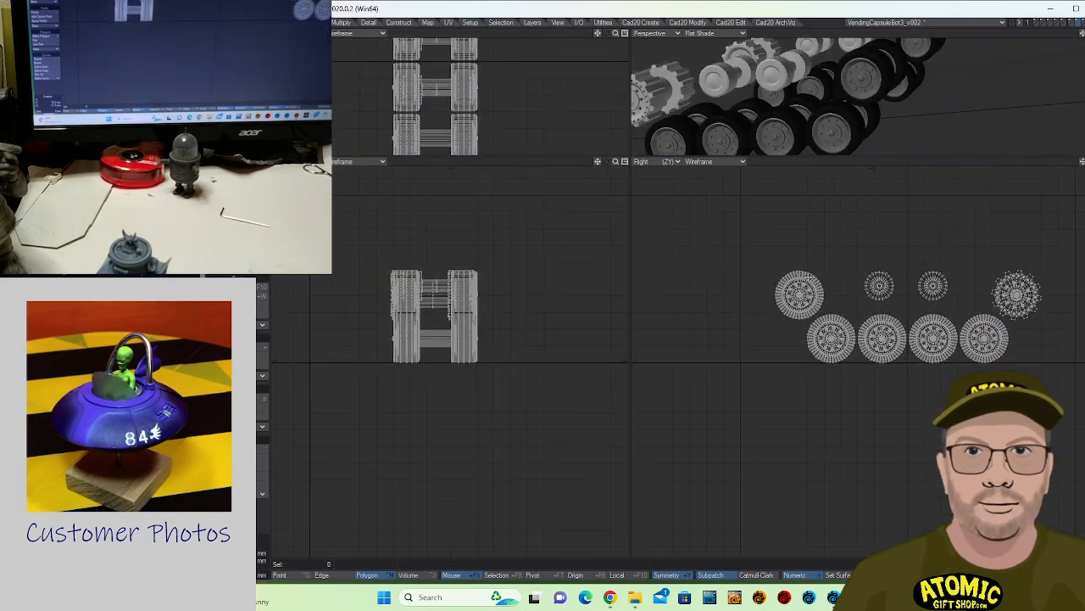
pyautogui.keyDown('alt'); pyautogui.moveTo(902, 277); pyautogui.dragTo(820, 299); pyautogui.keyUp('alt')
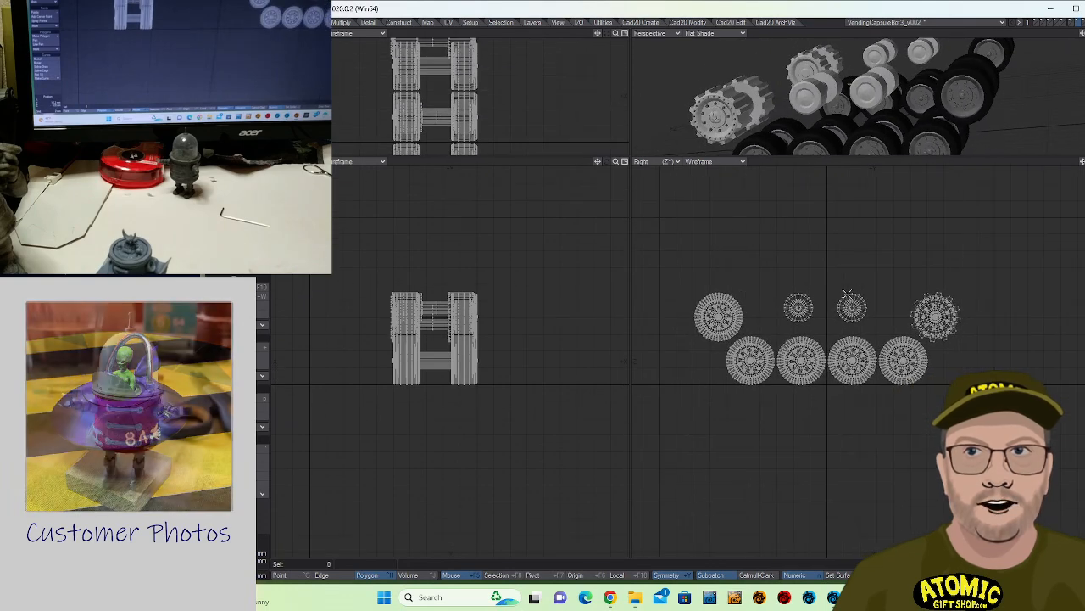
# - Assign the wheelhub surface to the small upper rollers and the toothed sprocket wheels, and clear the selection
pyautogui.moveTo(894, 299)
pyautogui.mouseDown(button='right')
pyautogui.moveTo(854, 326)
pyautogui.moveTo(771, 320)
pyautogui.moveTo(1023, 243)
pyautogui.moveTo(1037, 330)
pyautogui.mouseUp(button='right')
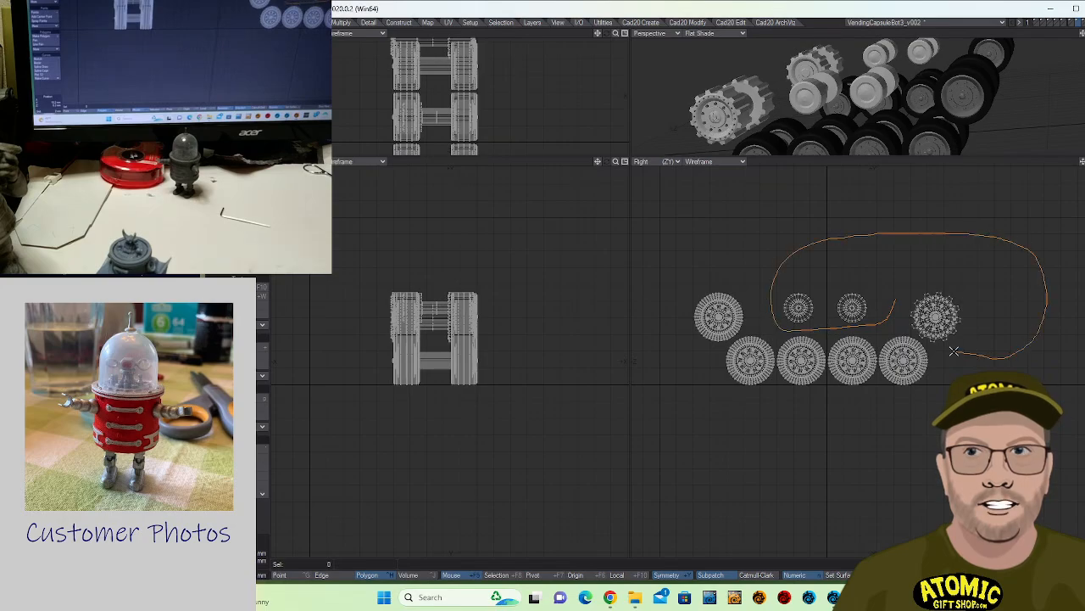
pyautogui.moveTo(914, 336); pyautogui.dragTo(909, 334, button='right')
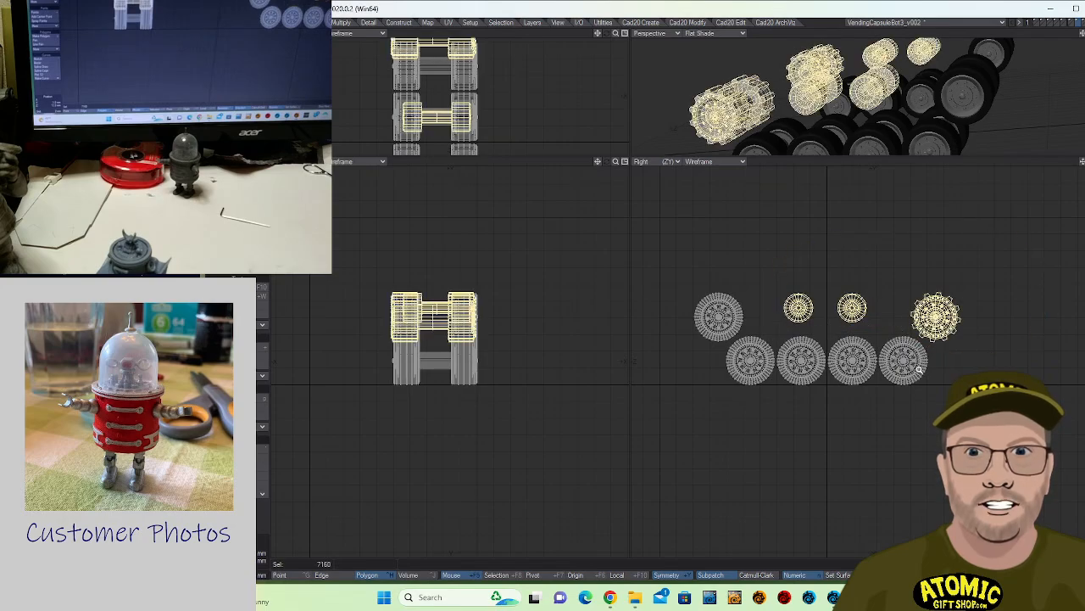
pyautogui.scroll(3, 914, 339)
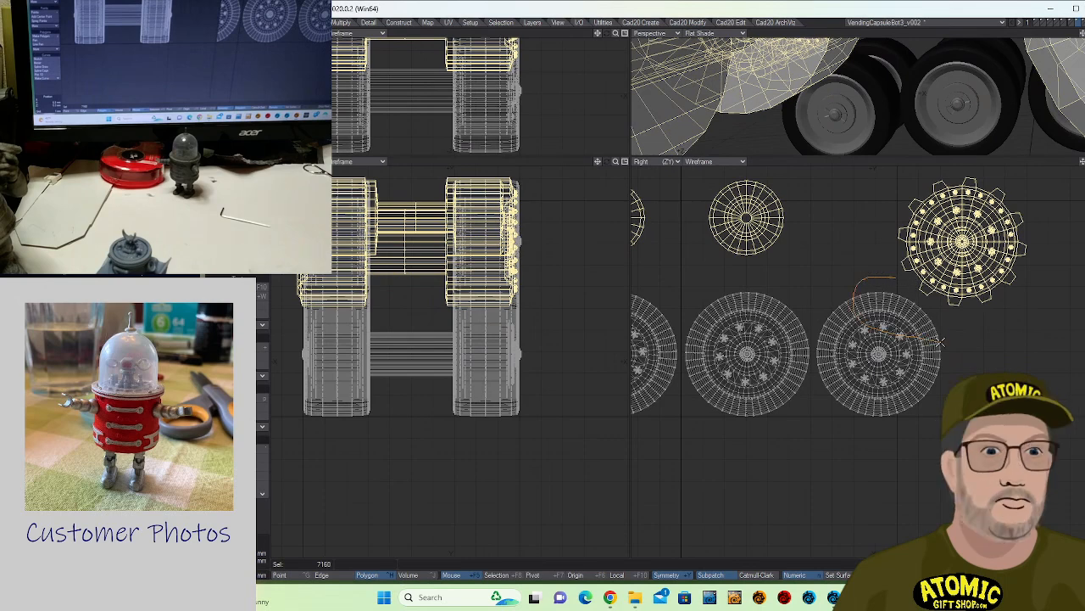
pyautogui.press('q')
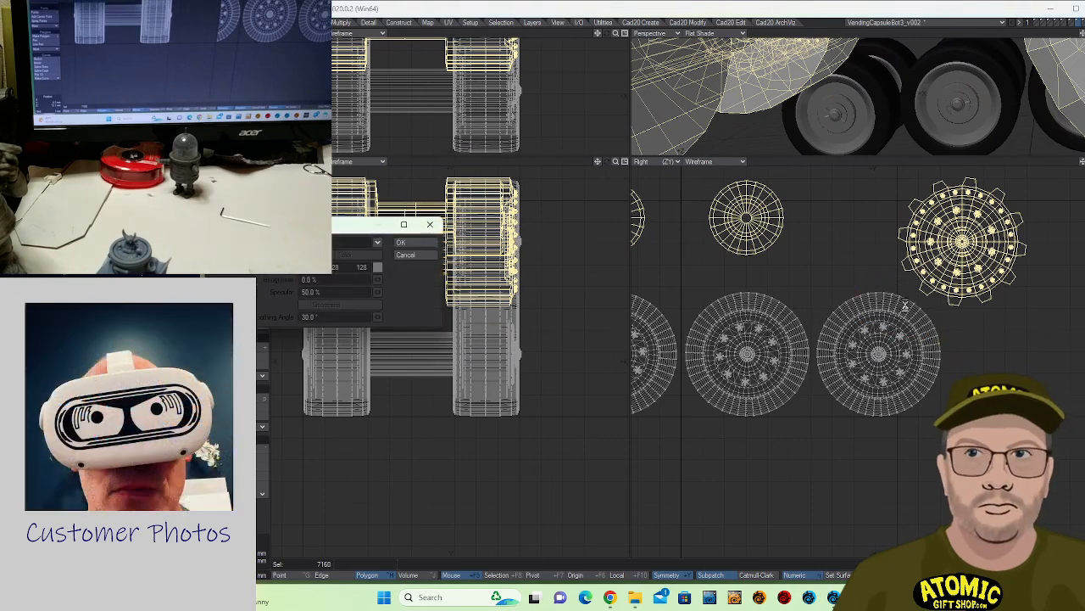
pyautogui.click(381, 246)
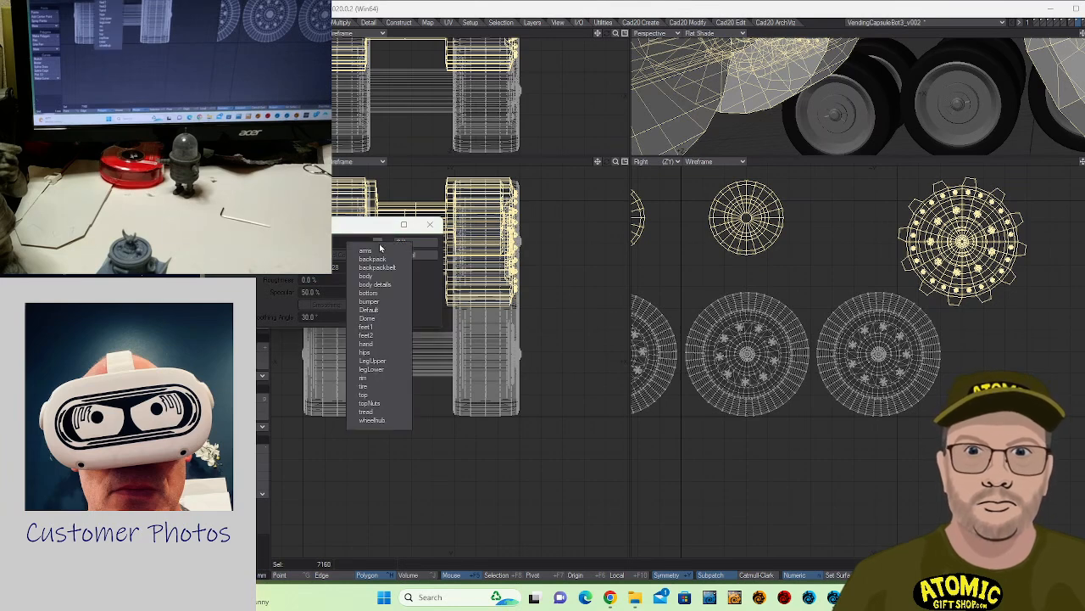
pyautogui.click(376, 420)
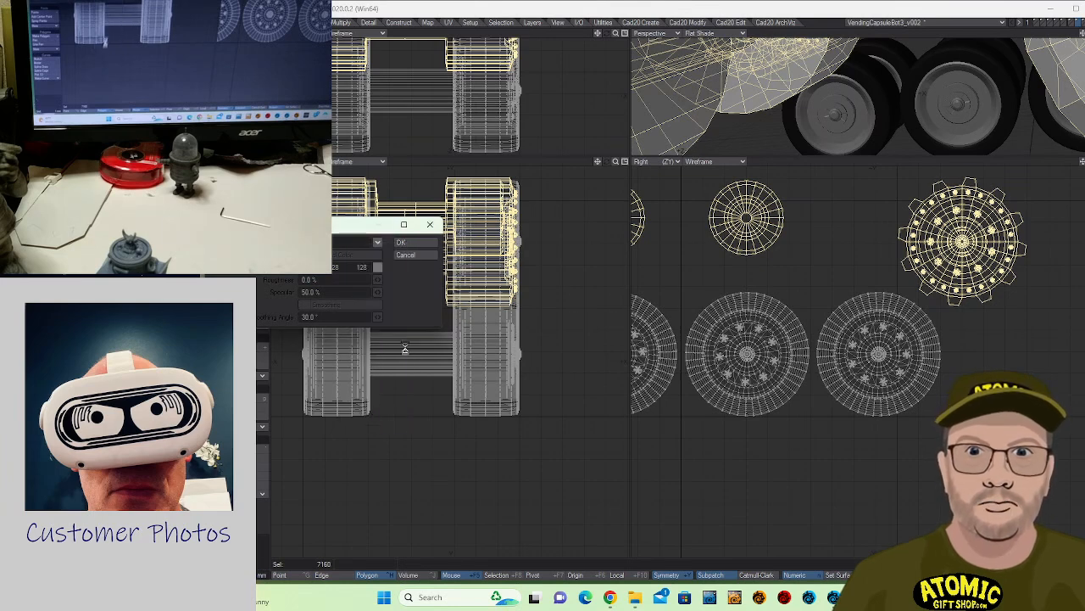
pyautogui.click(400, 242)
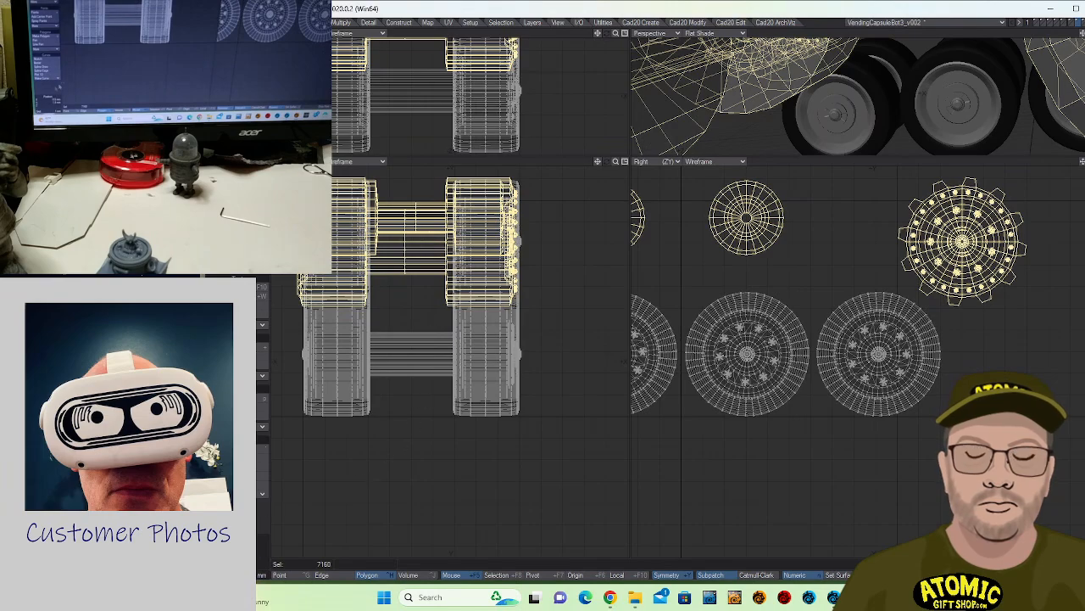
pyautogui.press('/')
# - Select a few tread polygons on each small upper roller and expand the selection around their outer bands
pyautogui.keyDown('alt'); pyautogui.moveTo(810, 224); pyautogui.dragTo(914, 325); pyautogui.keyUp('alt')
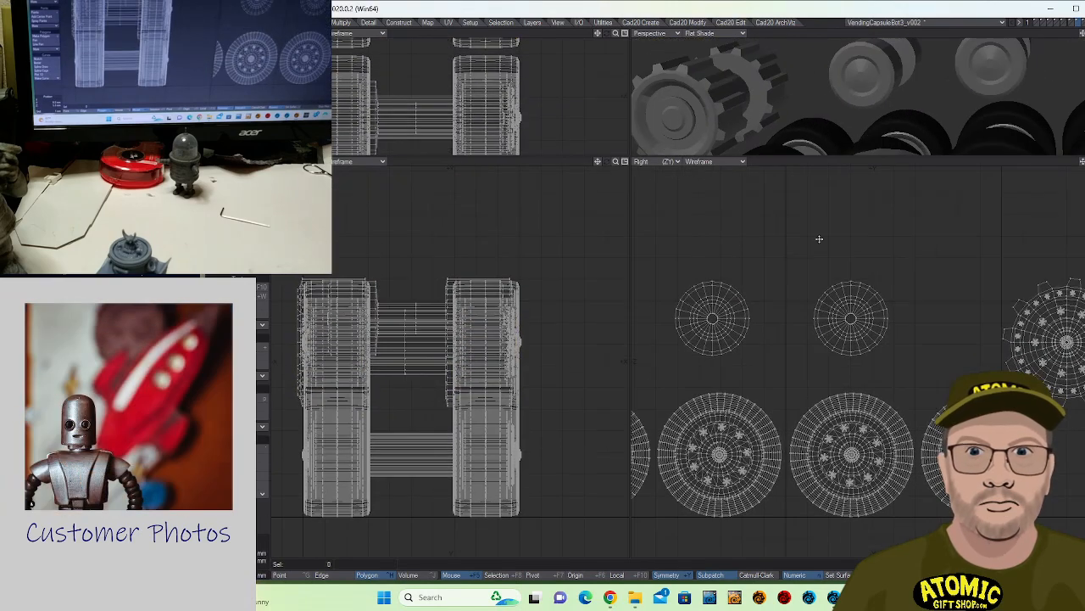
pyautogui.moveTo(979, 89)
pyautogui.keyDown('alt'); pyautogui.mouseDown()
pyautogui.moveTo(950, 128)
pyautogui.moveTo(1003, 71)
pyautogui.moveTo(918, 104)
pyautogui.moveTo(897, 83)
pyautogui.moveTo(887, 108)
pyautogui.mouseUp(); pyautogui.keyUp('alt')
pyautogui.moveTo(804, 73); pyautogui.dragTo(789, 82)
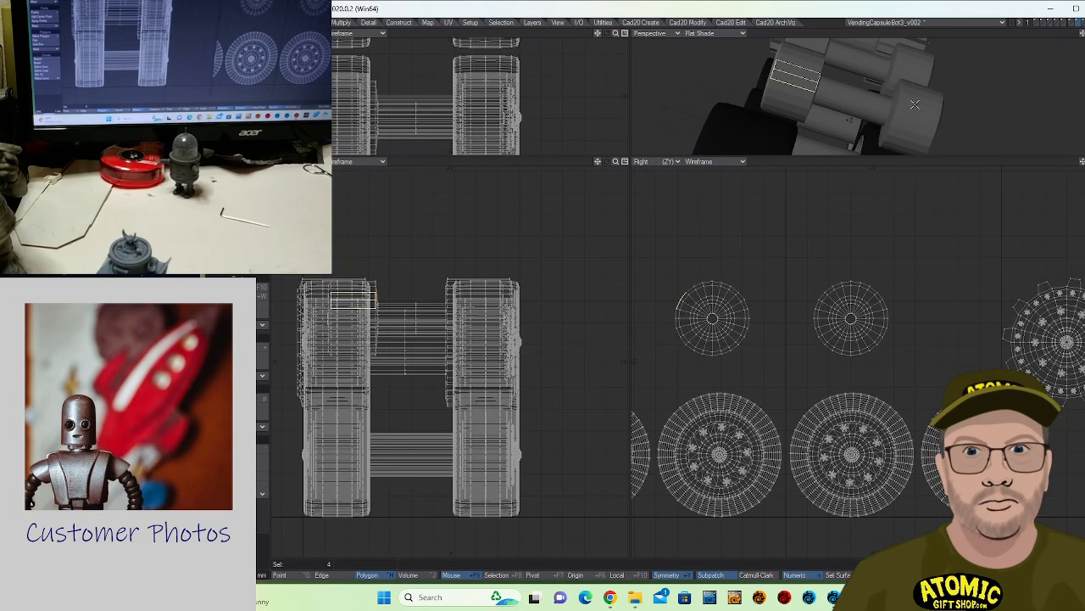
pyautogui.moveTo(915, 104); pyautogui.dragTo(912, 119)
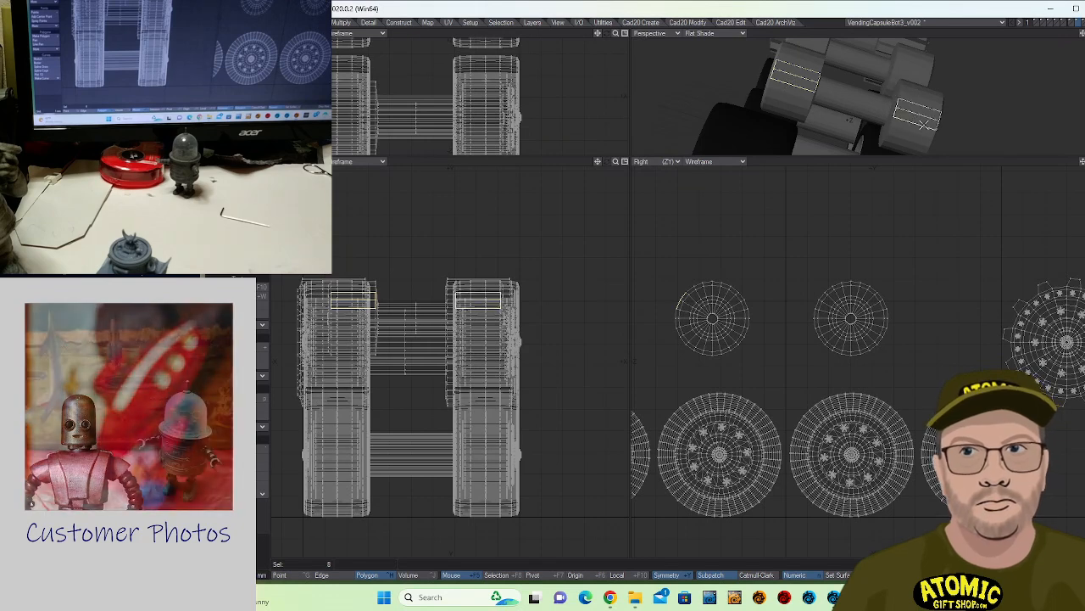
pyautogui.moveTo(898, 59); pyautogui.dragTo(914, 97)
pyautogui.moveTo(814, 66); pyautogui.dragTo(808, 83)
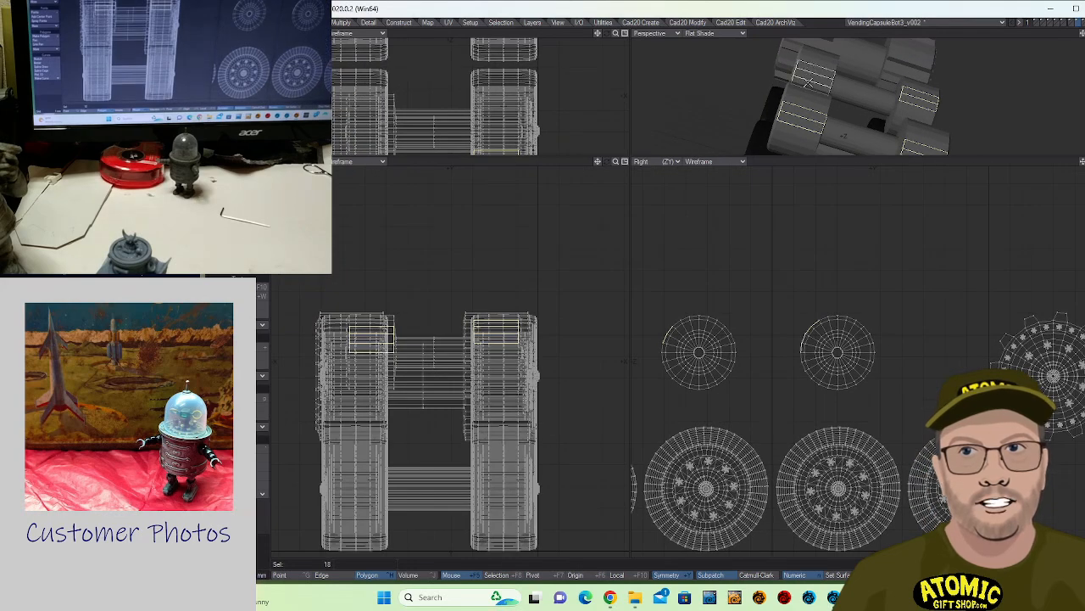
pyautogui.press(']')
pyautogui.press(']')
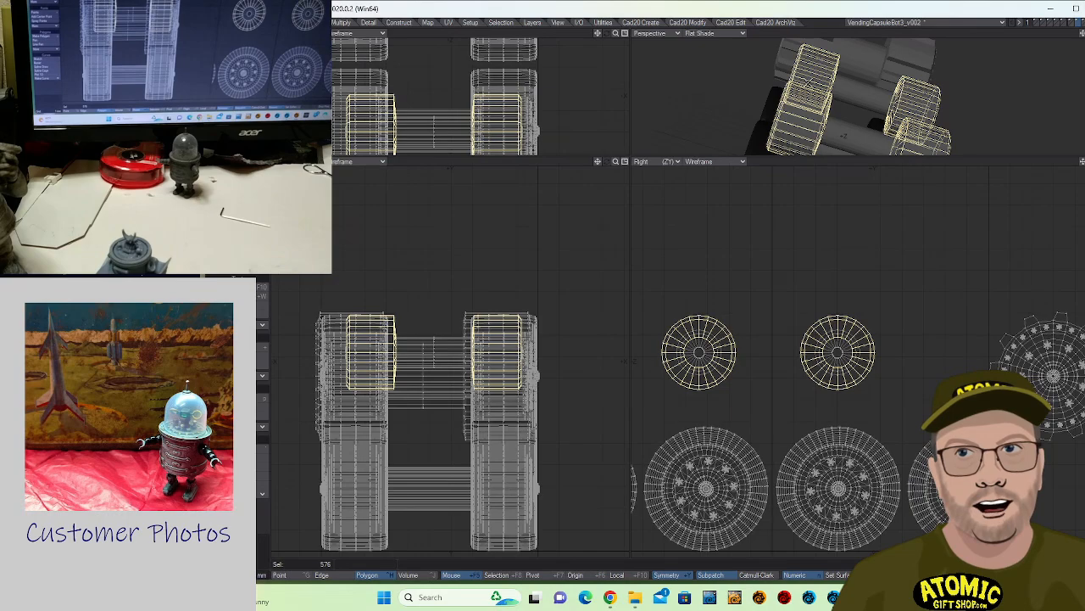
# - Expand the roller selection further onto the side faces and exclude the axles connecting the roller pairs
pyautogui.keyDown('alt'); pyautogui.moveTo(976, 102); pyautogui.dragTo(893, 83); pyautogui.keyUp('alt')
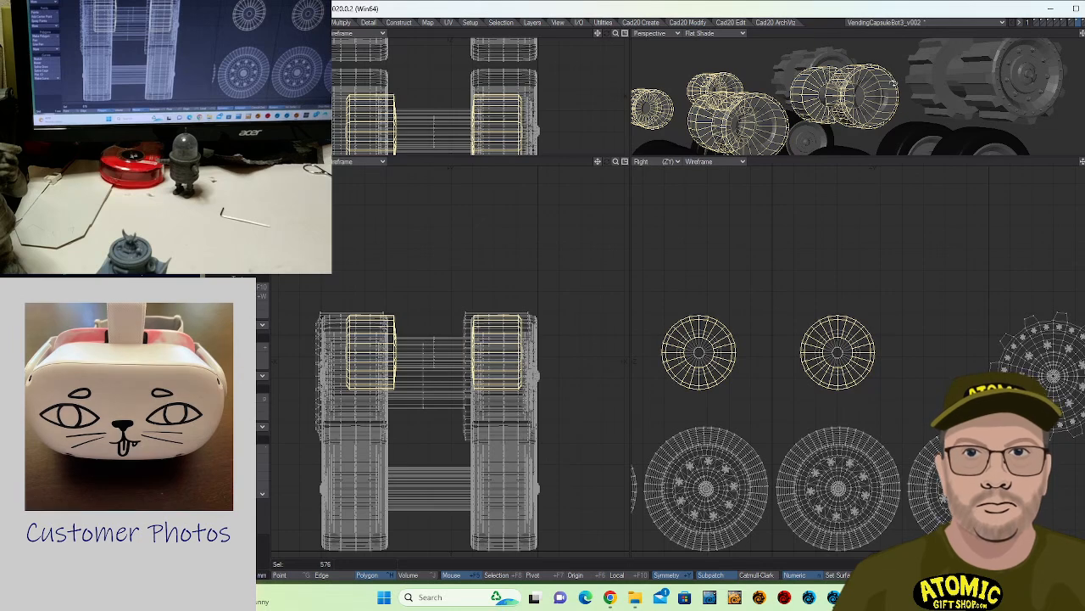
pyautogui.press(']')
pyautogui.press(']')
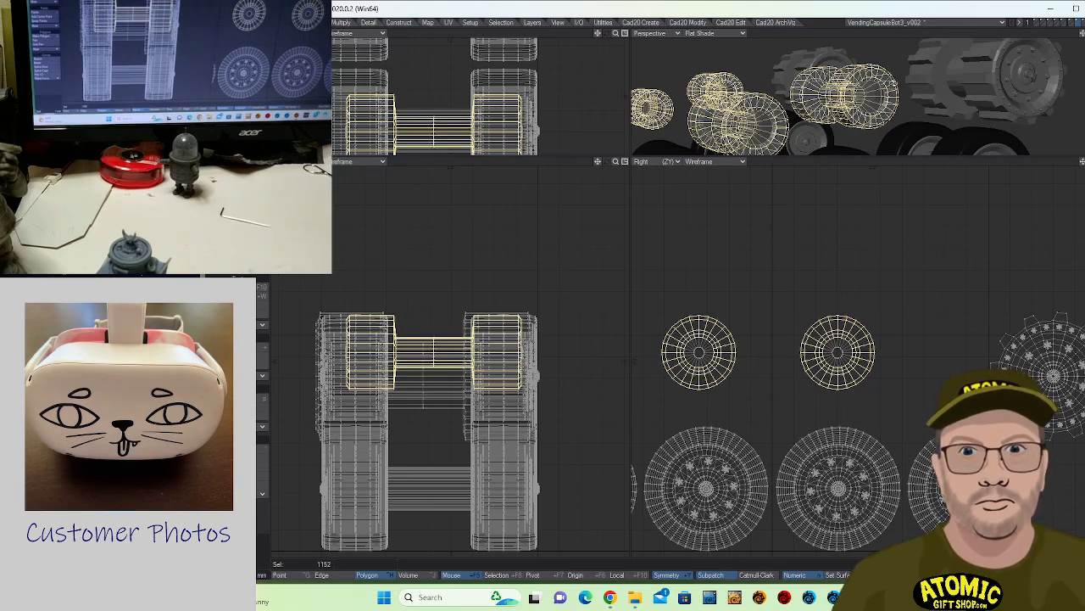
pyautogui.moveTo(438, 336)
pyautogui.mouseDown()
pyautogui.moveTo(426, 368)
pyautogui.moveTo(427, 331)
pyautogui.moveTo(440, 369)
pyautogui.mouseUp()
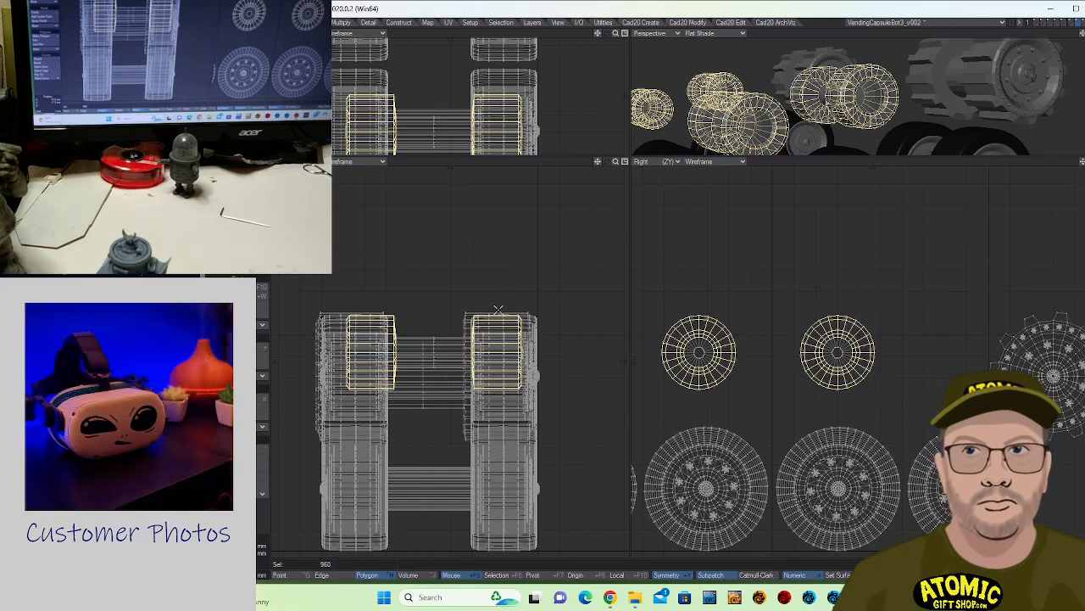
# - Assign the tire surface to the selected outer parts of the small rollers and clear the selection
pyautogui.press('q')
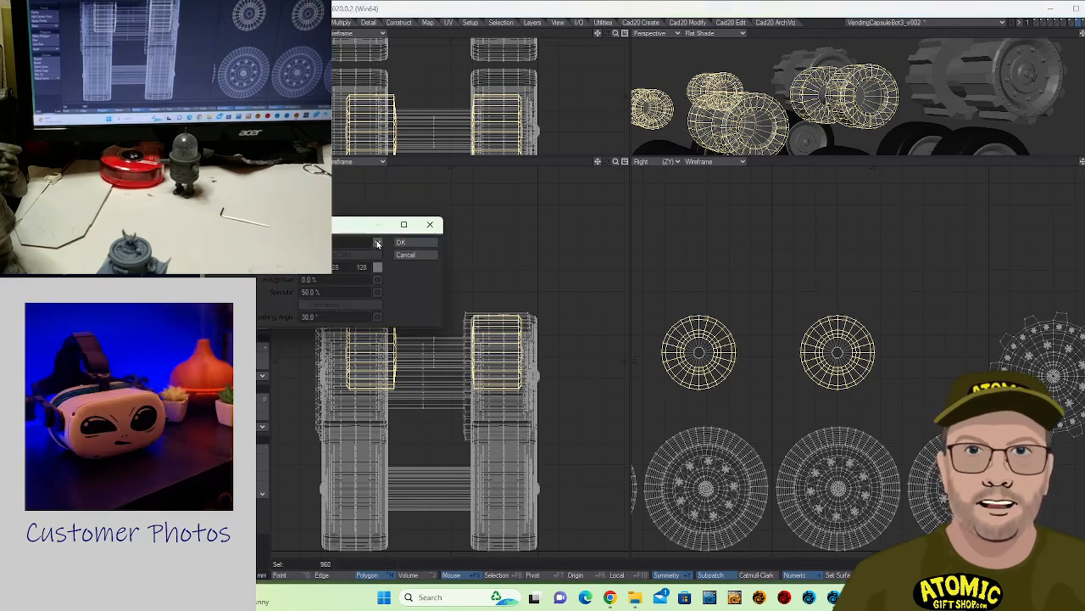
pyautogui.click(379, 245)
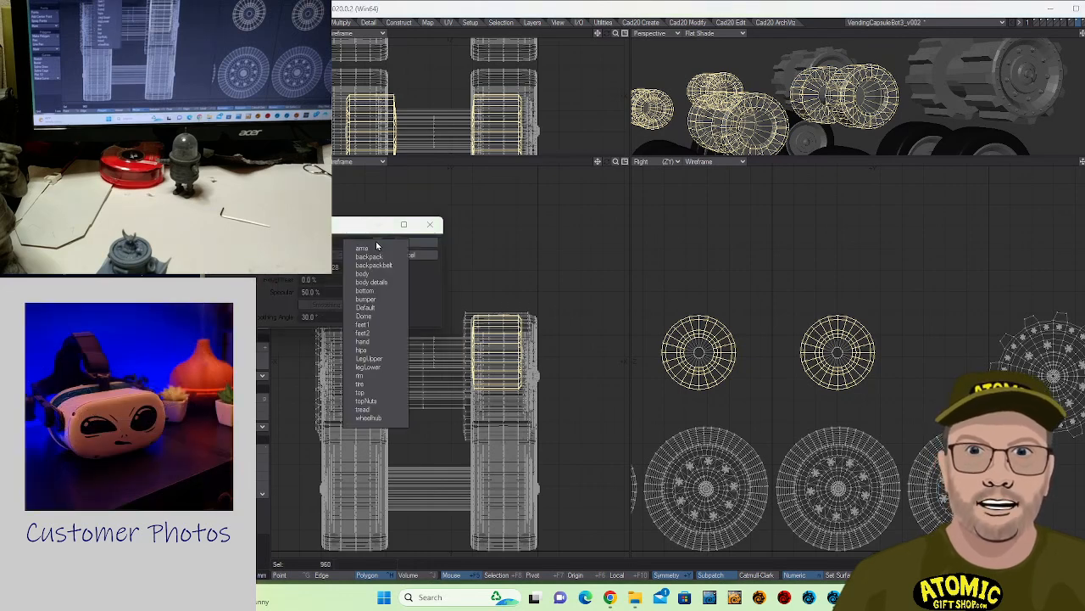
pyautogui.click(363, 383)
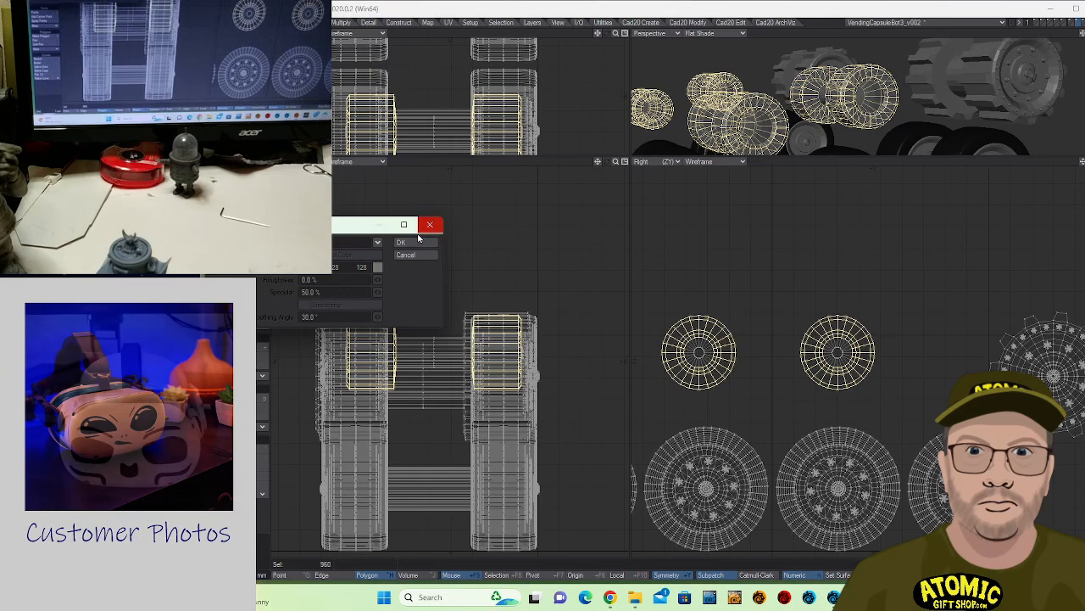
pyautogui.click(403, 256)
pyautogui.press('/')
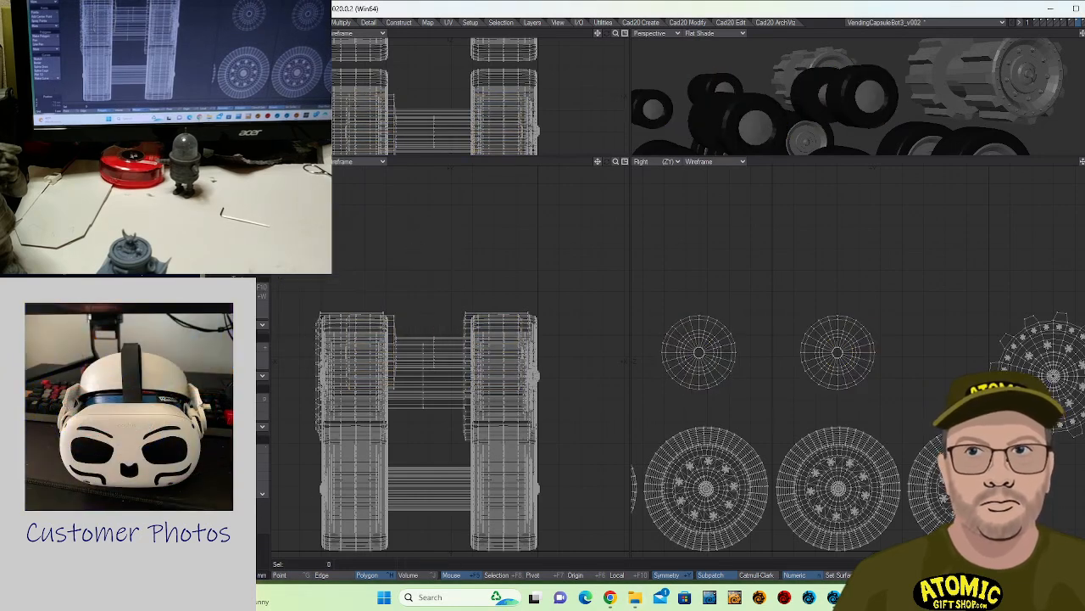
# - Switch to the suspension arm layer and mirror the arms across the centre line to the model's opposite side
pyautogui.moveTo(917, 117)
pyautogui.keyDown('alt'); pyautogui.mouseDown()
pyautogui.moveTo(945, 104)
pyautogui.moveTo(917, 121)
pyautogui.mouseUp(); pyautogui.keyUp('alt')
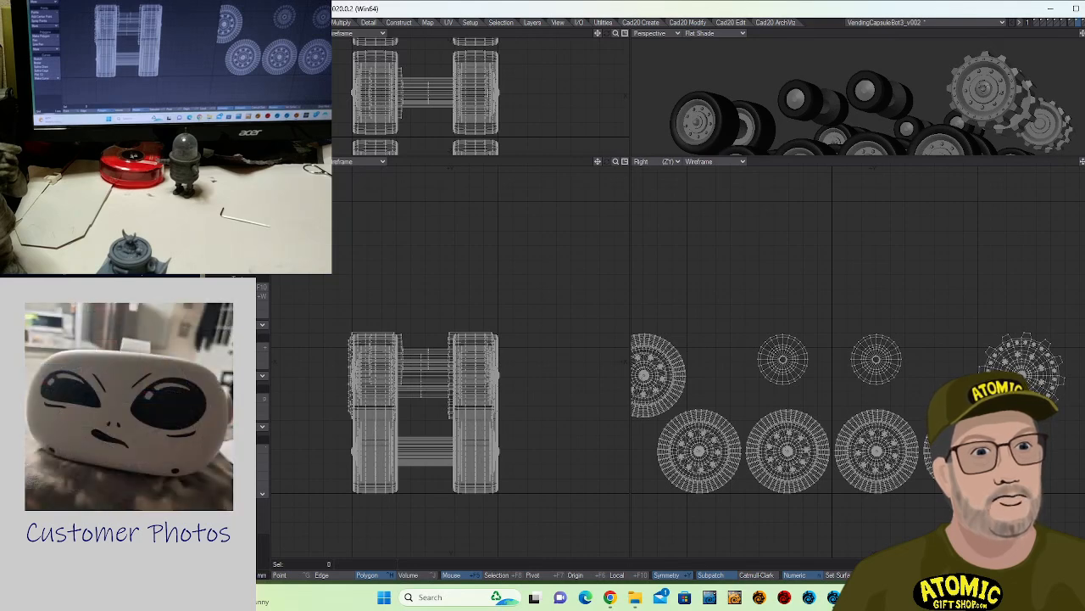
pyautogui.press('2')
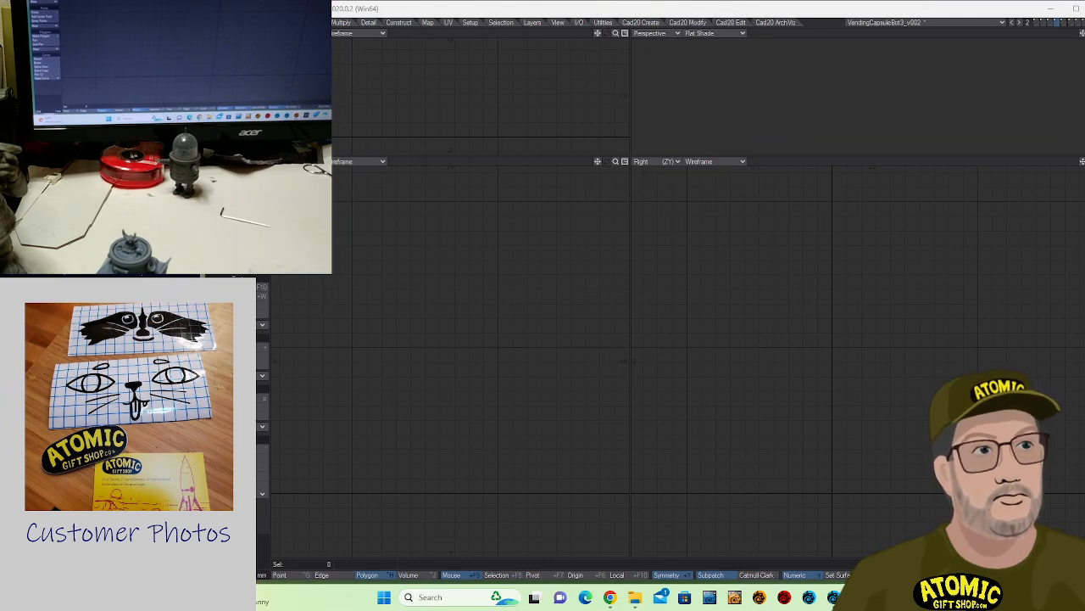
pyautogui.press('7')
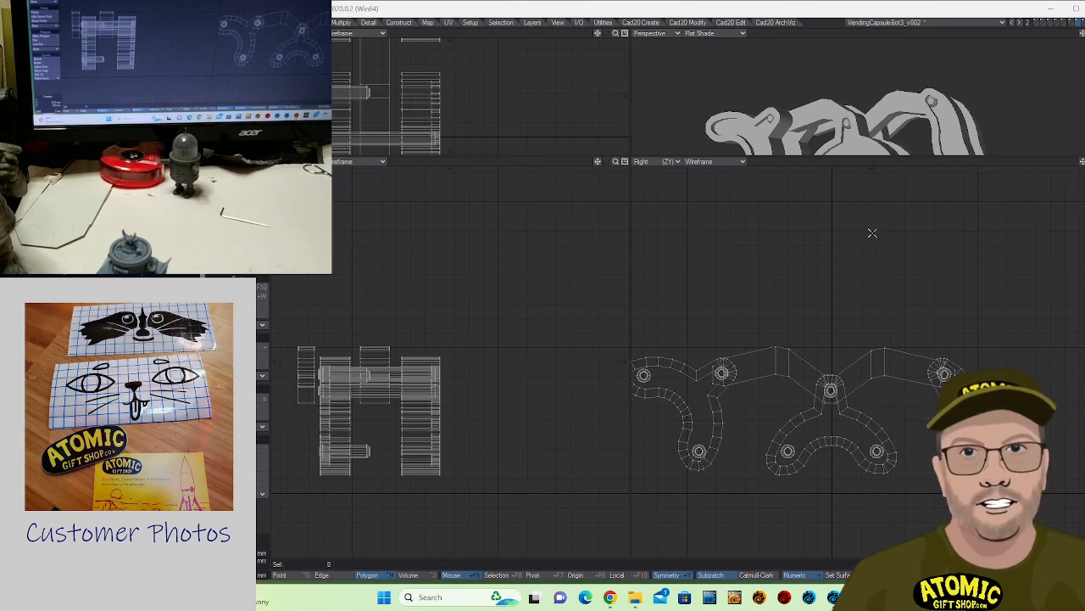
pyautogui.scroll(-3, 873, 241)
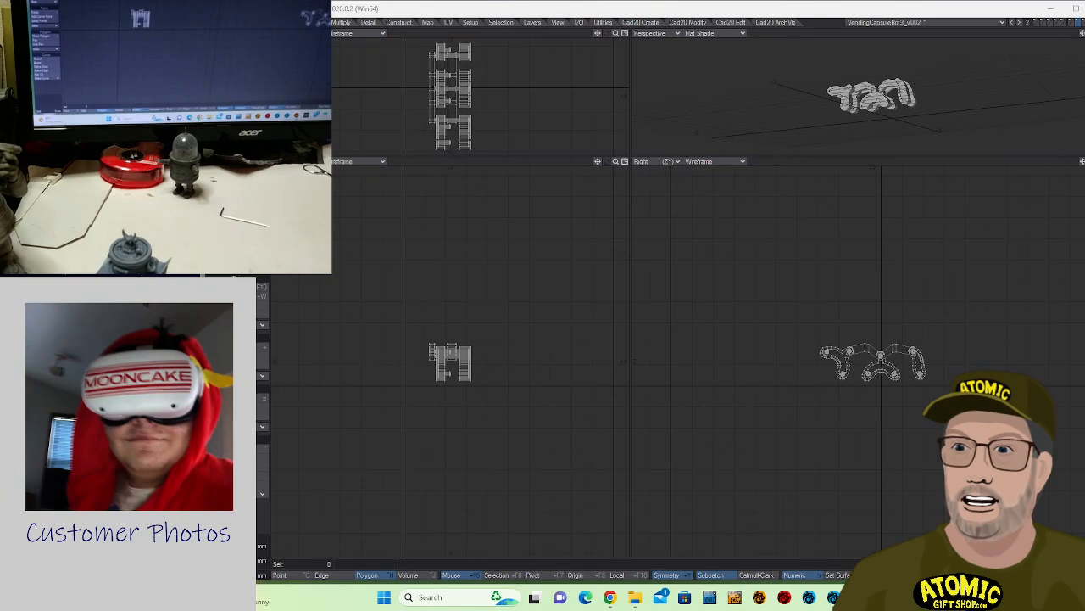
pyautogui.click(312, 23)
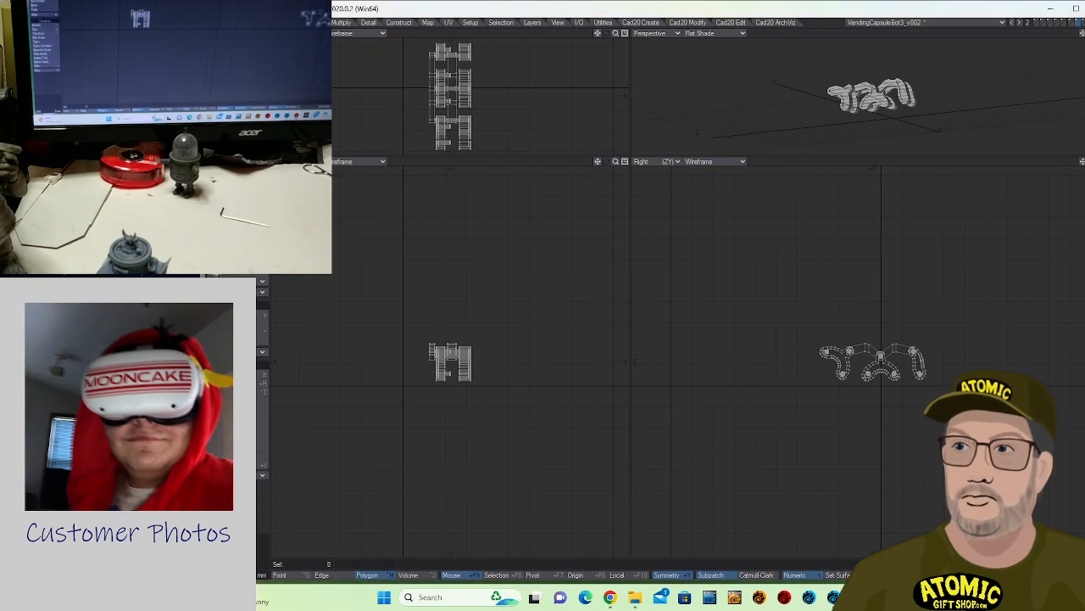
pyautogui.click(338, 23)
pyautogui.click(233, 331)
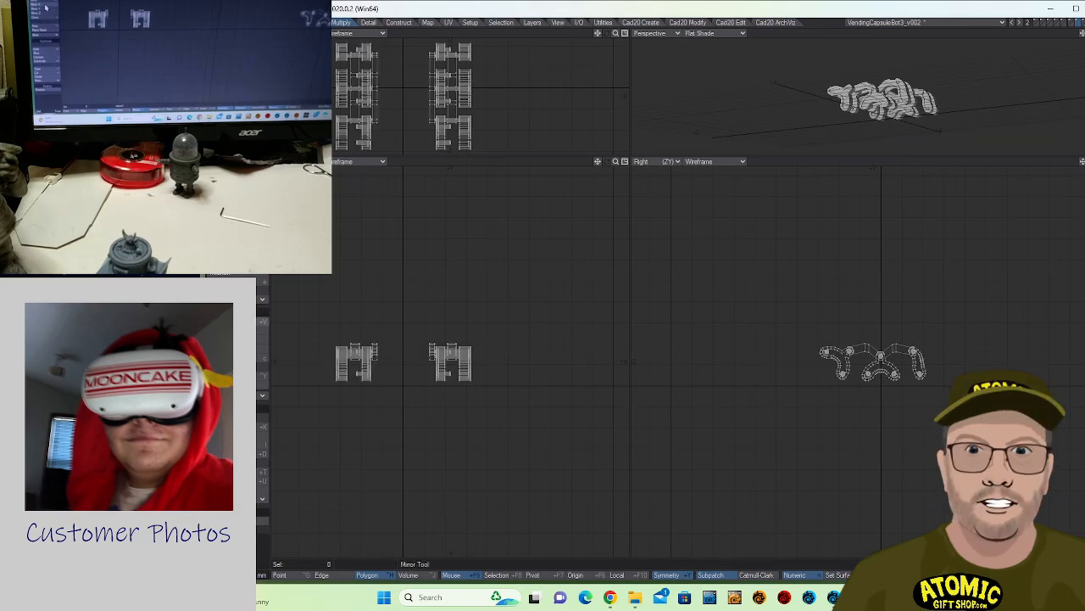
# - Show the wheel layer in the background and examine how the mirrored suspension arms fit between the wheels
pyautogui.keyDown('alt'); pyautogui.moveTo(819, 104); pyautogui.dragTo(814, 129); pyautogui.keyUp('alt')
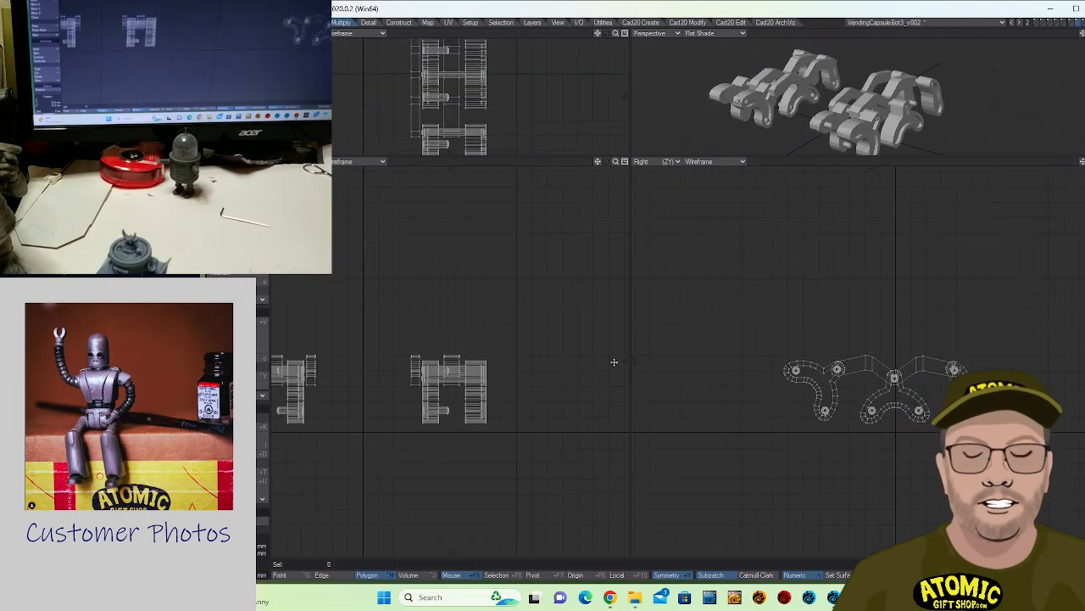
pyautogui.keyDown('alt'); pyautogui.moveTo(596, 346); pyautogui.dragTo(588, 377); pyautogui.keyUp('alt')
pyautogui.keyDown('alt'); pyautogui.moveTo(784, 285); pyautogui.dragTo(757, 253); pyautogui.keyUp('alt')
pyautogui.keyDown('alt'); pyautogui.moveTo(802, 106); pyautogui.dragTo(835, 111); pyautogui.keyUp('alt')
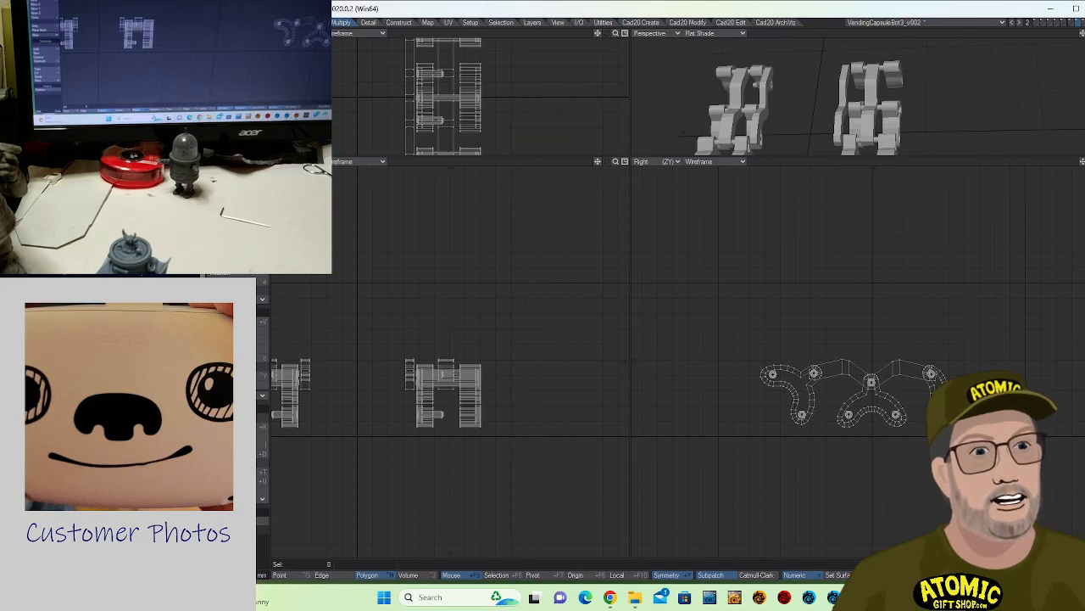
pyautogui.hotkey('alt', '8')
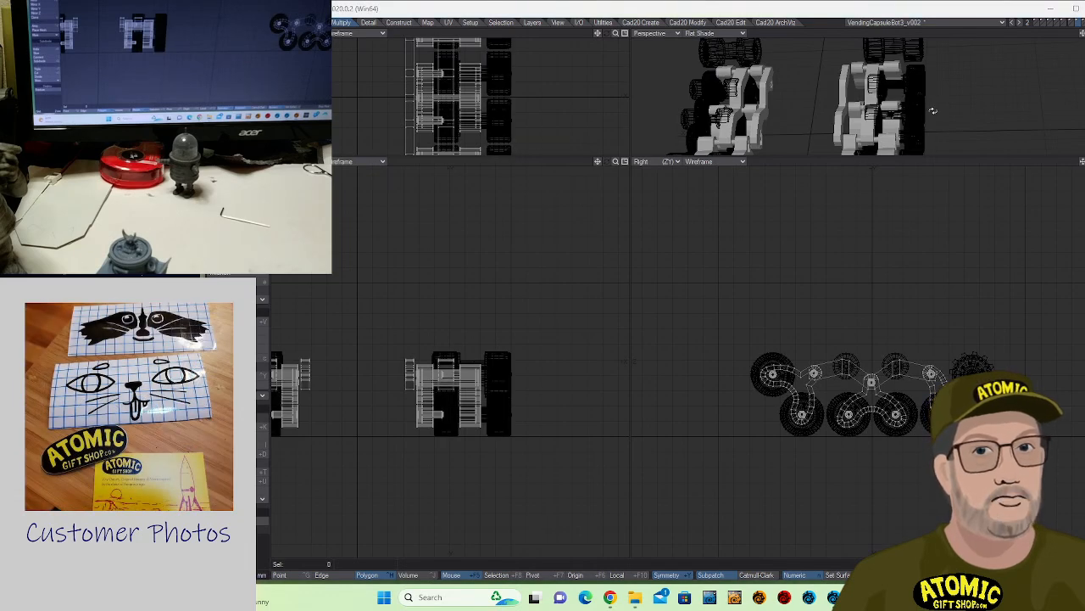
pyautogui.keyDown('alt'); pyautogui.moveTo(933, 110); pyautogui.dragTo(951, 77); pyautogui.keyUp('alt')
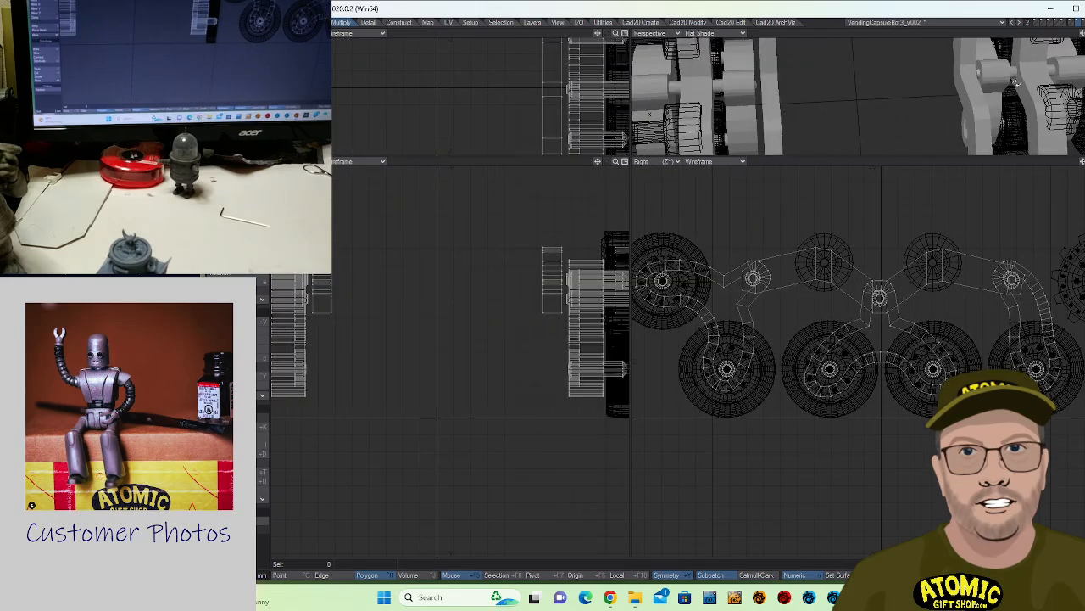
pyautogui.keyDown('alt'); pyautogui.keyDown('shift'); pyautogui.moveTo(1052, 83); pyautogui.dragTo(838, 104); pyautogui.keyUp('shift'); pyautogui.keyUp('alt')
pyautogui.keyDown('ctrl'); pyautogui.keyDown('alt'); pyautogui.moveTo(838, 104); pyautogui.dragTo(814, 104); pyautogui.keyUp('alt'); pyautogui.keyUp('ctrl')
pyautogui.keyDown('alt'); pyautogui.moveTo(814, 104); pyautogui.dragTo(836, 89); pyautogui.keyUp('alt')
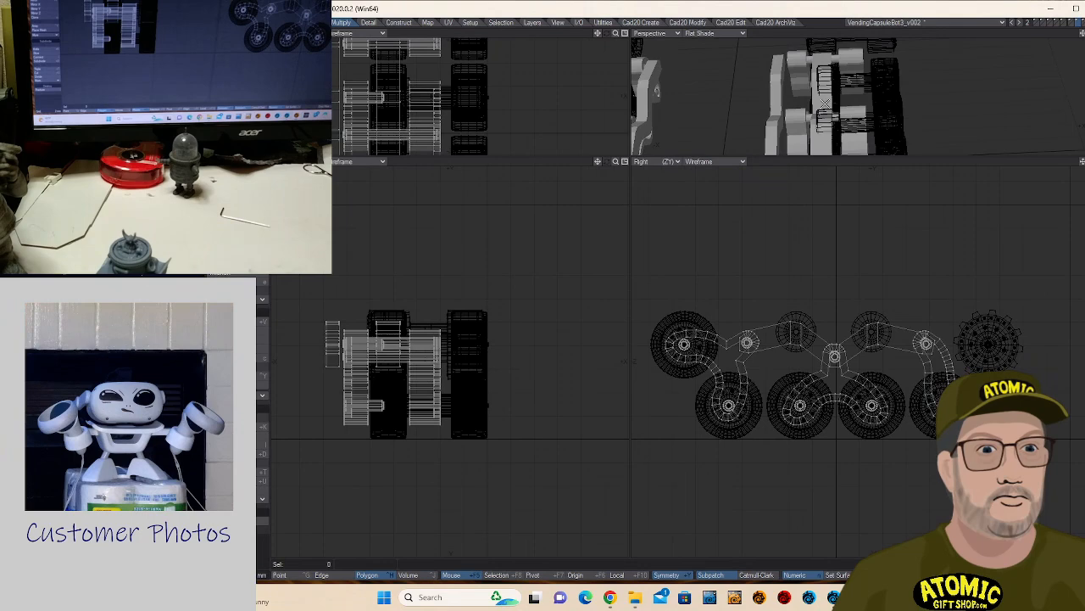
# - Select the whole upper zigzag suspension arm and move it sideways into the gap between the inner and outer wheels
pyautogui.click(849, 110)
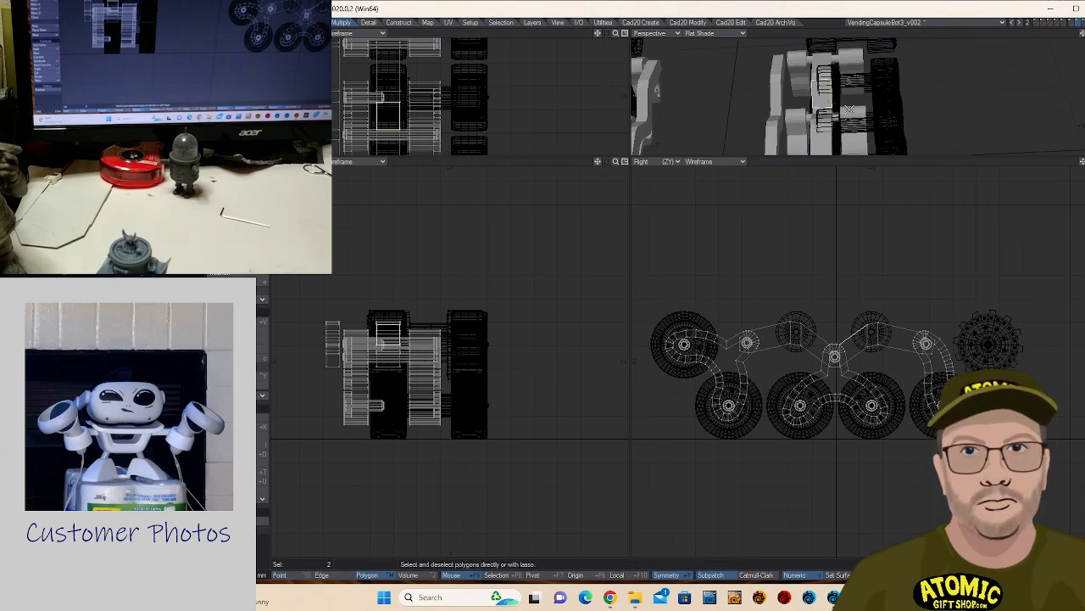
pyautogui.press(']')
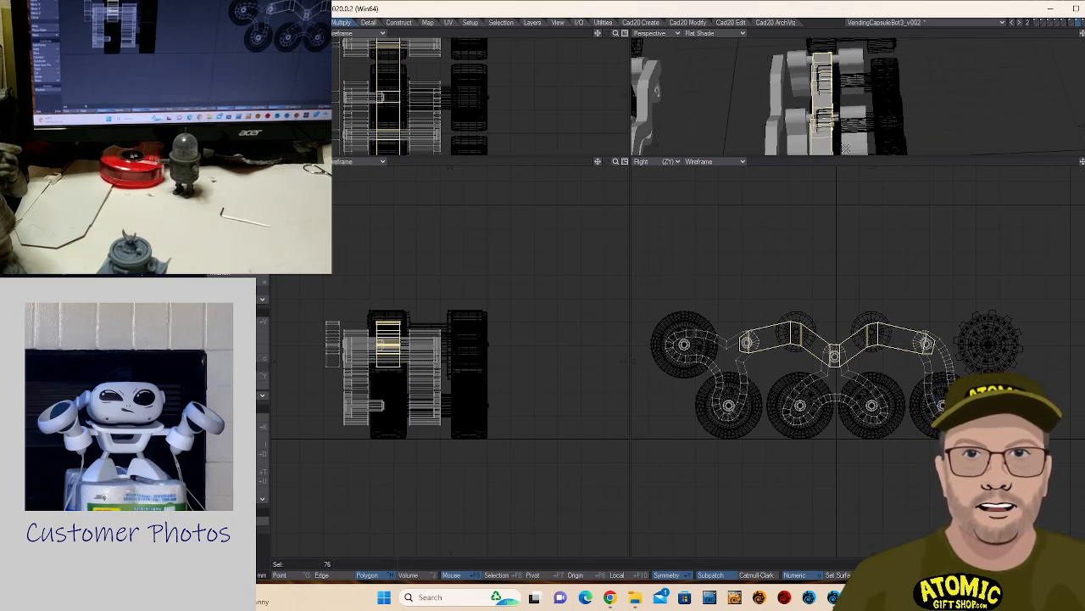
pyautogui.press('t')
pyautogui.keyDown('ctrl'); pyautogui.moveTo(873, 146); pyautogui.dragTo(904, 146); pyautogui.keyUp('ctrl')
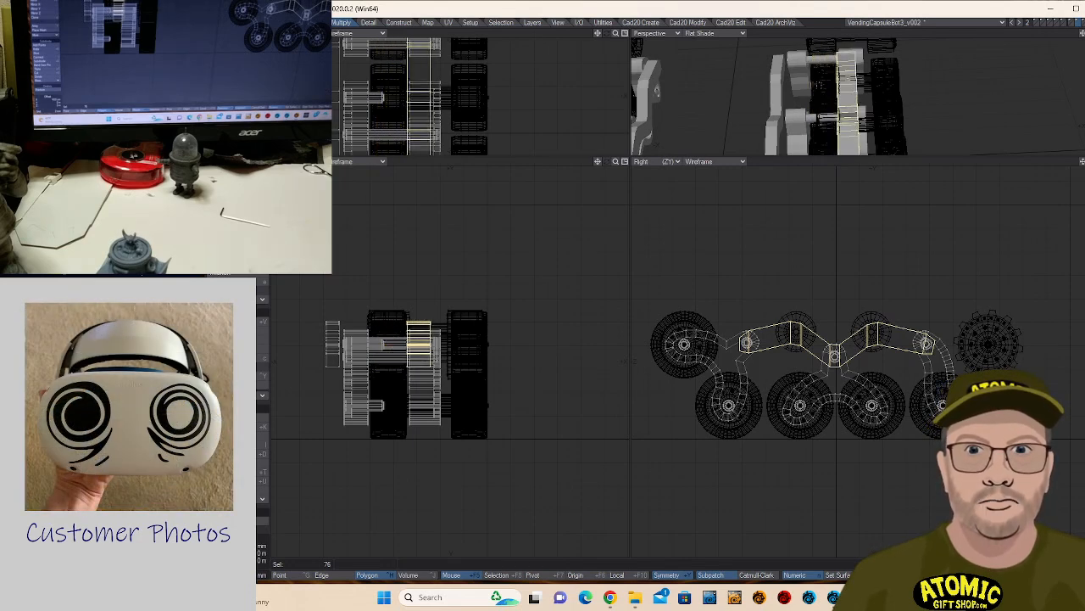
pyautogui.keyDown('ctrl'); pyautogui.moveTo(850, 77); pyautogui.dragTo(858, 77); pyautogui.keyUp('ctrl')
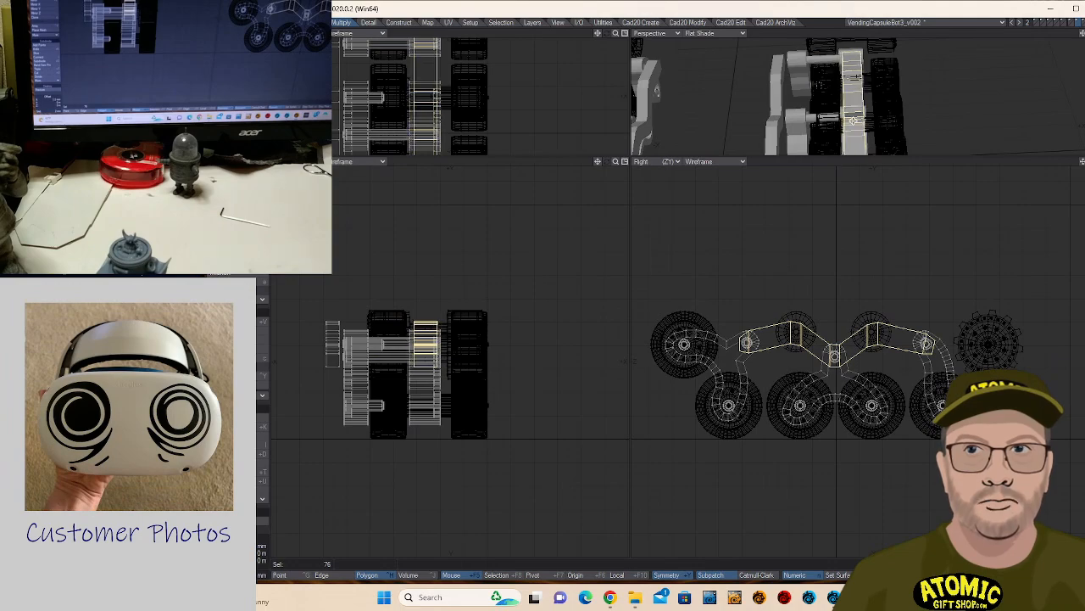
# - Clear the arm selection and select the lower corner edge of the upper arm's end at the joint nearest the toothed sprocket
pyautogui.keyDown('alt'); pyautogui.moveTo(981, 84); pyautogui.dragTo(891, 70); pyautogui.keyUp('alt')
pyautogui.click(237, 537)
pyautogui.click(353, 440)
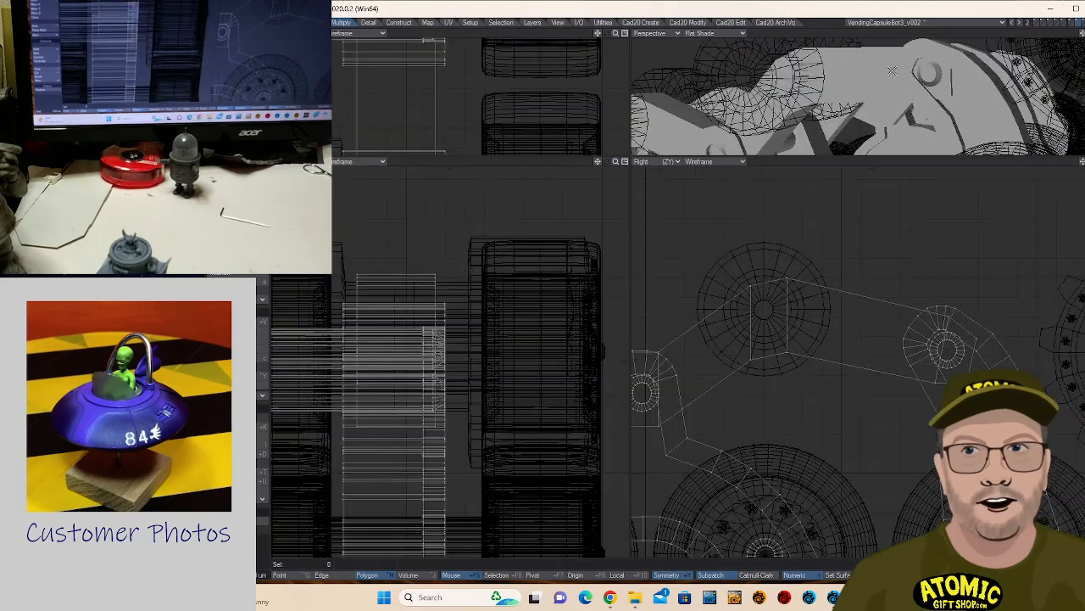
pyautogui.keyDown('ctrl'); pyautogui.keyDown('alt'); pyautogui.moveTo(885, 112); pyautogui.dragTo(969, 111); pyautogui.keyUp('alt'); pyautogui.keyUp('ctrl')
pyautogui.press('space')
pyautogui.press('space')
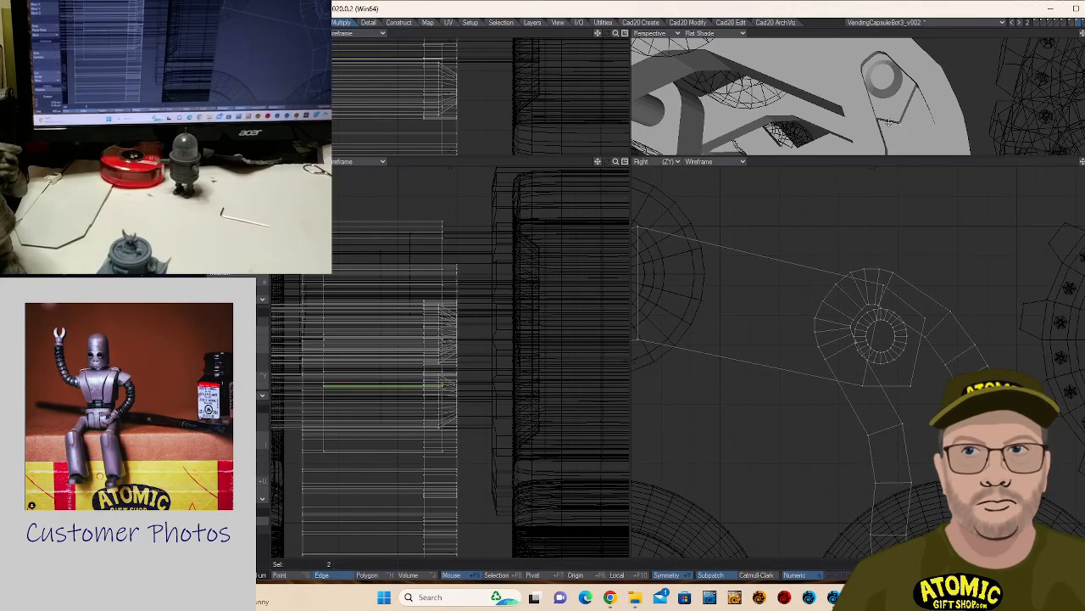
pyautogui.press(',')
pyautogui.press(',')
pyautogui.press(',')
# - Add the matching corner edge at the arm's opposite end, chamfer the corners twice into rounded ends, and clear the selection
pyautogui.keyDown('alt'); pyautogui.keyDown('shift'); pyautogui.moveTo(846, 107); pyautogui.dragTo(1009, 110); pyautogui.keyUp('shift'); pyautogui.keyUp('alt')
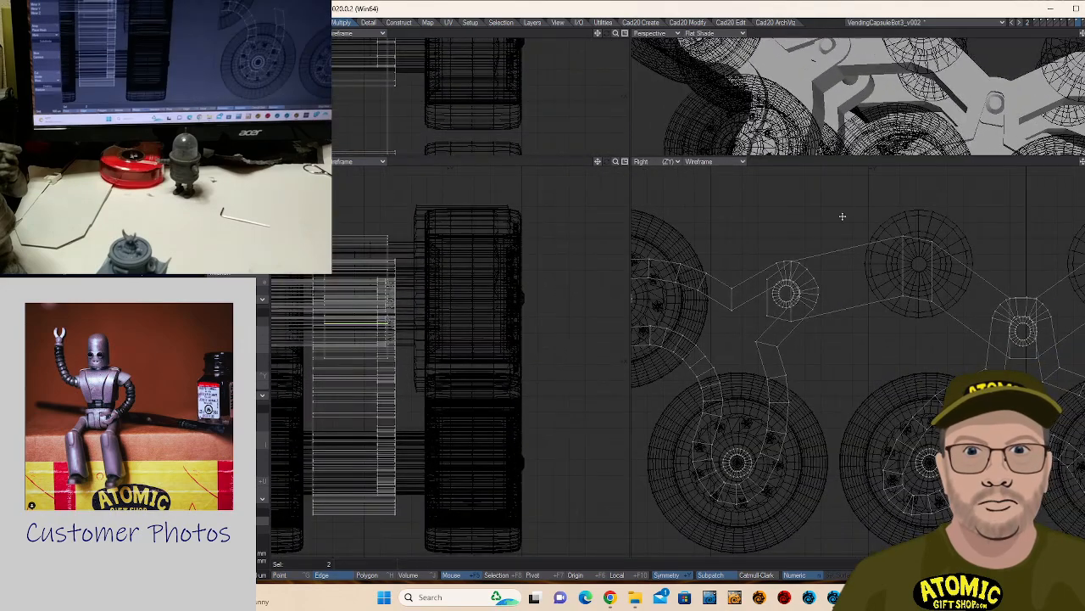
pyautogui.keyDown('shift'); pyautogui.click(767, 317); pyautogui.keyUp('shift')
pyautogui.hotkey('ctrl', 'b')
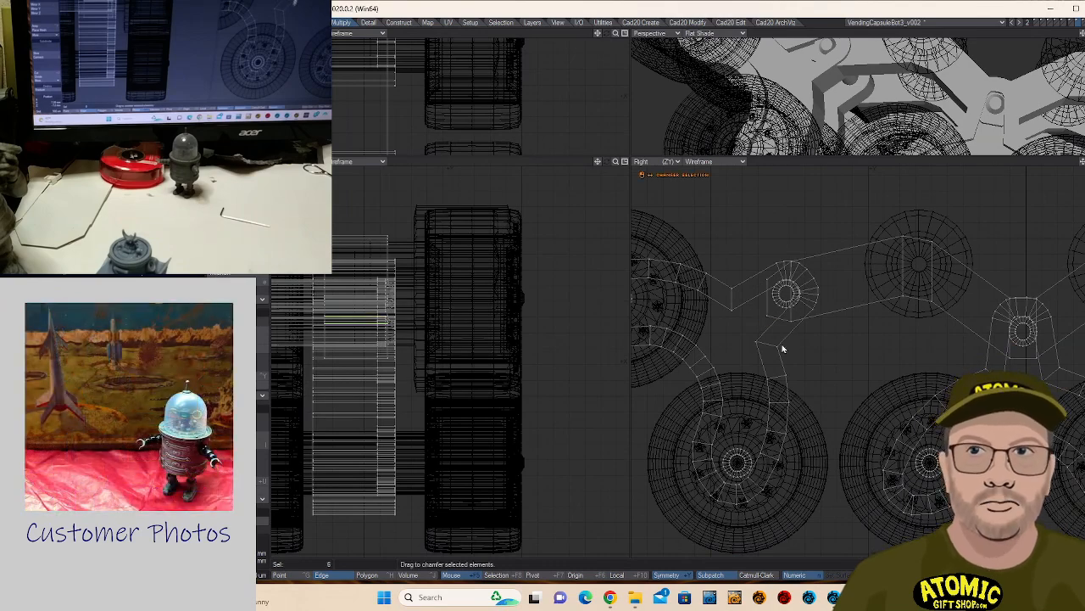
pyautogui.moveTo(782, 346)
pyautogui.mouseDown()
pyautogui.moveTo(813, 346)
pyautogui.moveTo(783, 344)
pyautogui.mouseUp()
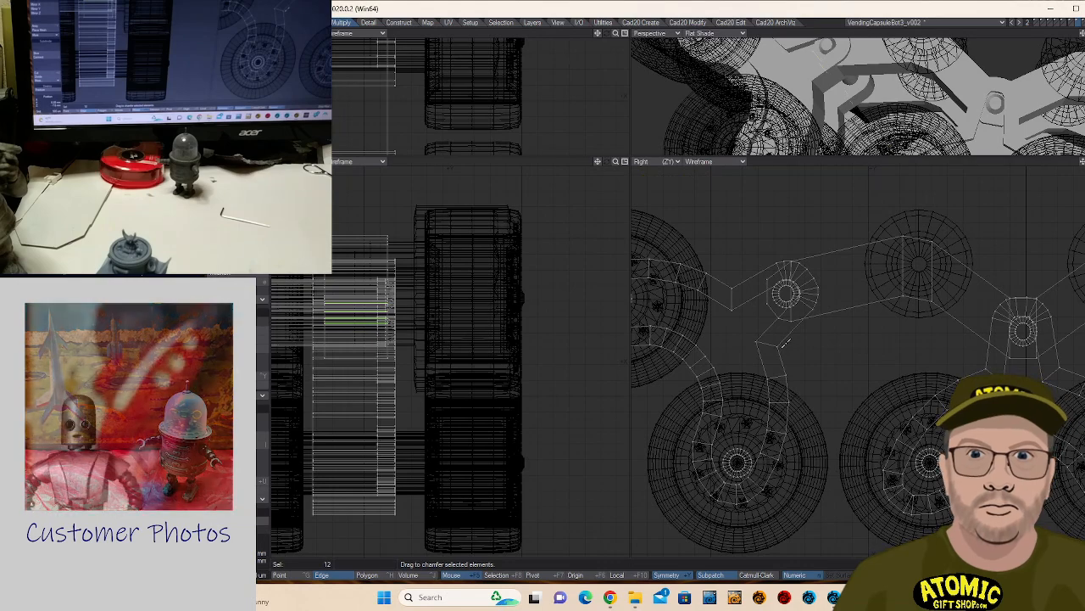
pyautogui.moveTo(798, 357); pyautogui.dragTo(809, 357)
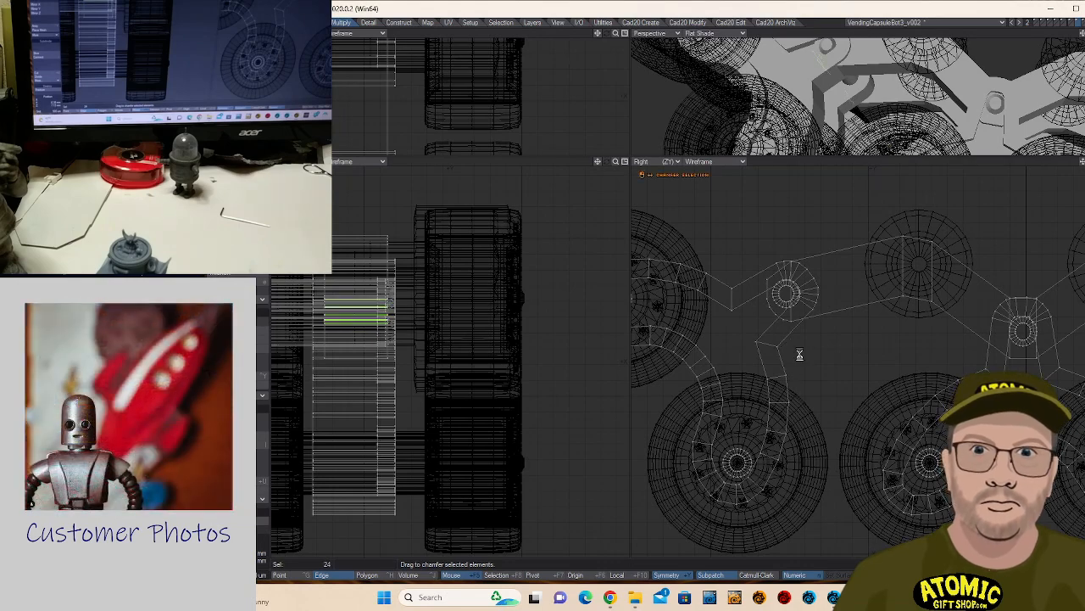
pyautogui.press('space')
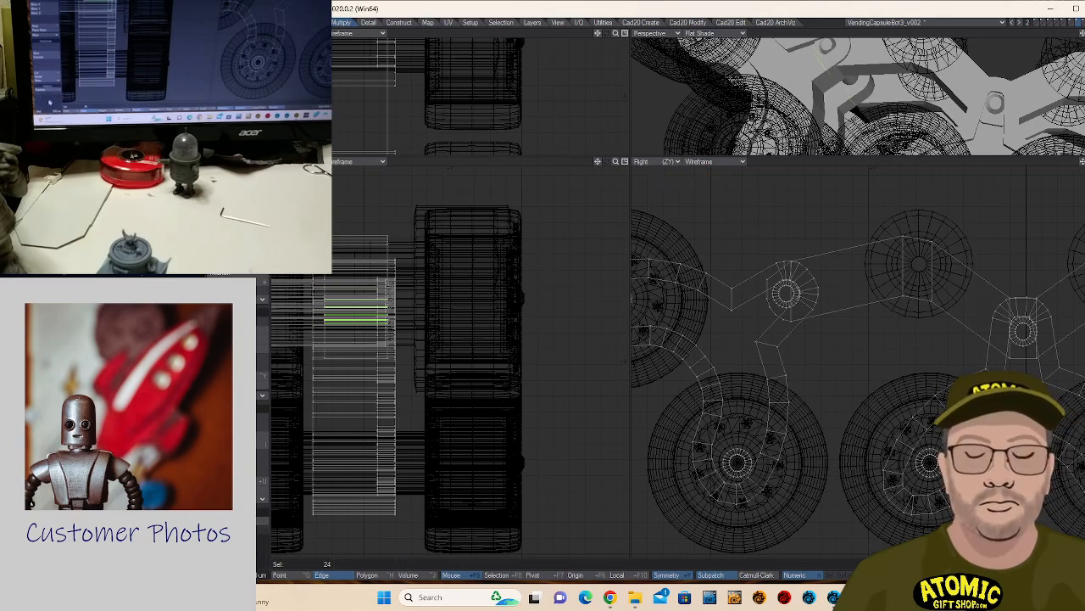
pyautogui.click(236, 547)
pyautogui.keyDown('alt'); pyautogui.moveTo(873, 288); pyautogui.dragTo(708, 306); pyautogui.keyUp('alt')
pyautogui.keyDown('ctrl'); pyautogui.keyDown('alt'); pyautogui.moveTo(859, 346); pyautogui.dragTo(947, 341); pyautogui.keyUp('alt'); pyautogui.keyUp('ctrl')
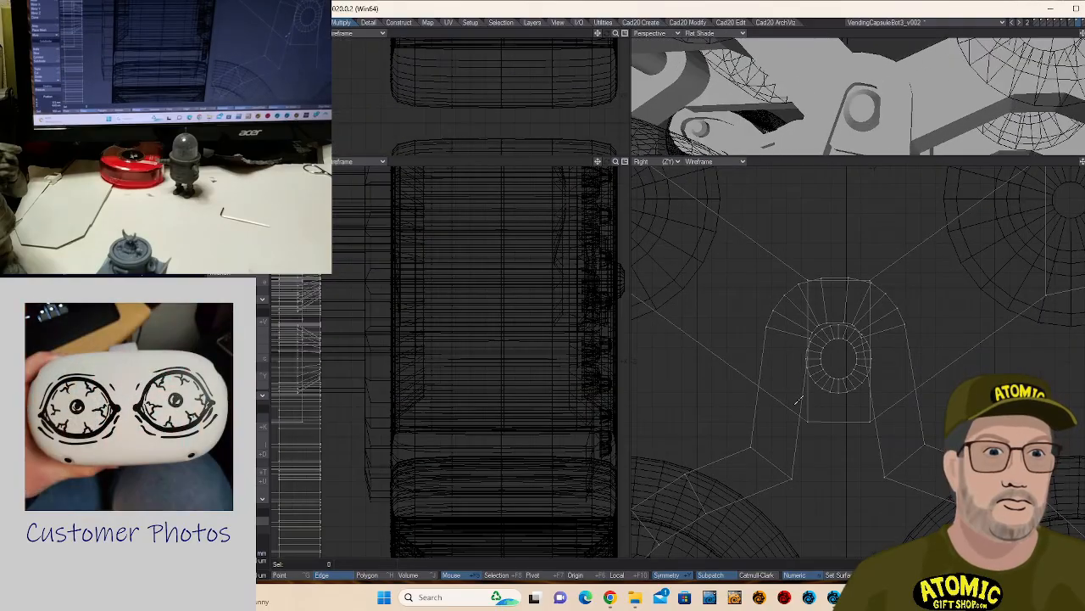
pyautogui.click(799, 399)
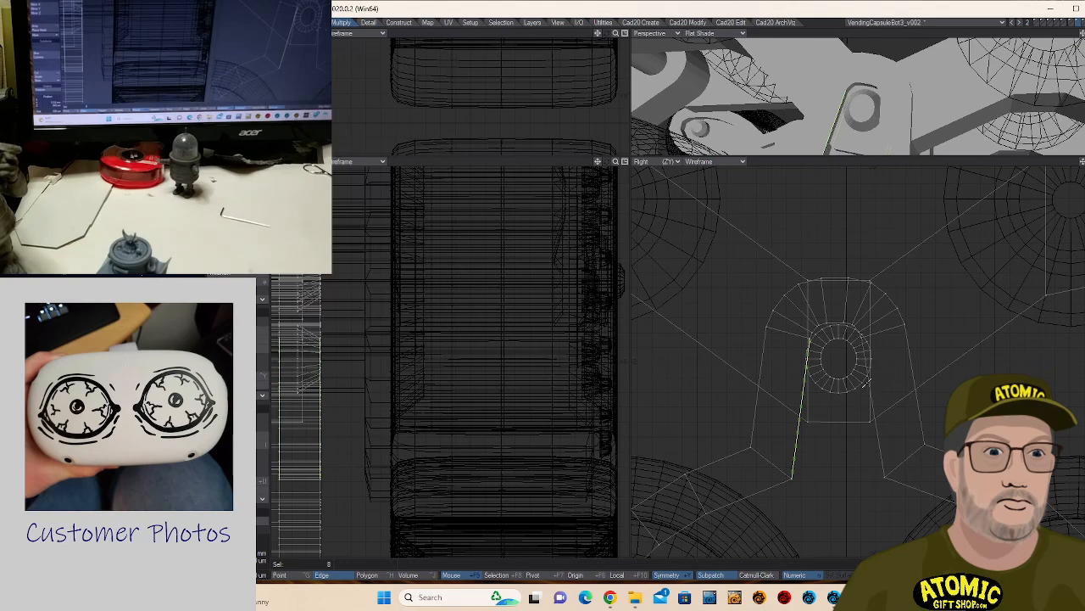
pyautogui.click(867, 381)
pyautogui.click(871, 297)
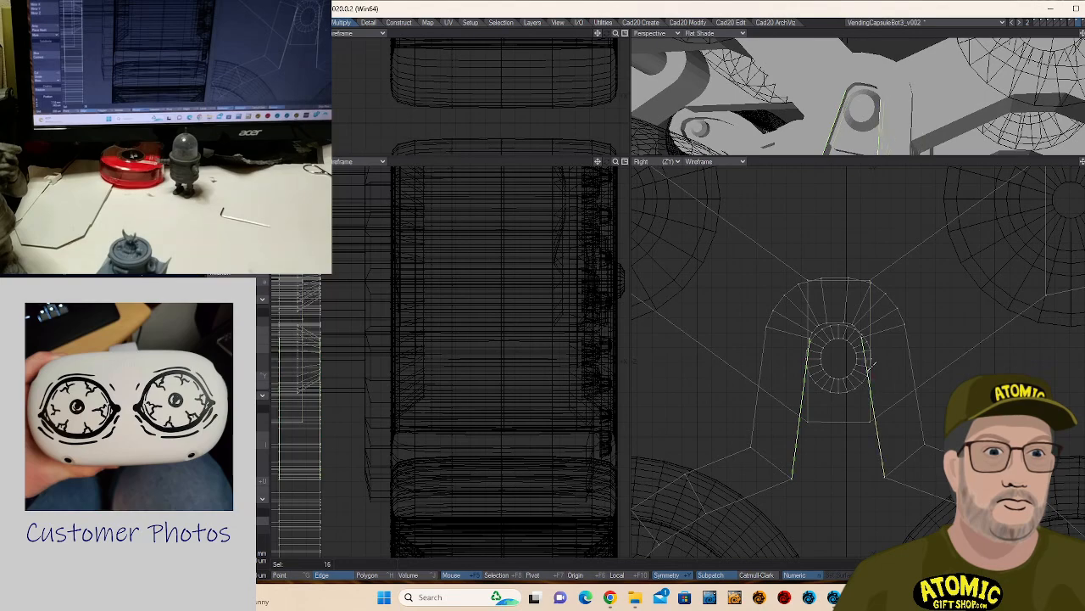
pyautogui.moveTo(879, 365)
pyautogui.mouseDown()
pyautogui.moveTo(774, 401)
pyautogui.moveTo(953, 344)
pyautogui.mouseUp()
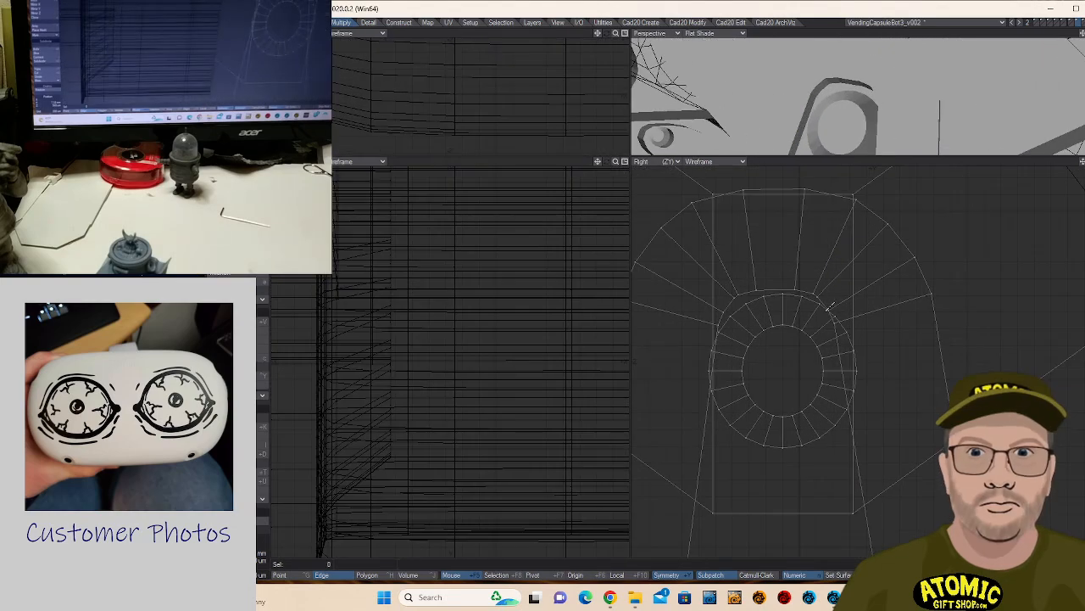
# - Move the points along the slot's upper end outward to form an even arc around the central pivot pin
pyautogui.press('t')
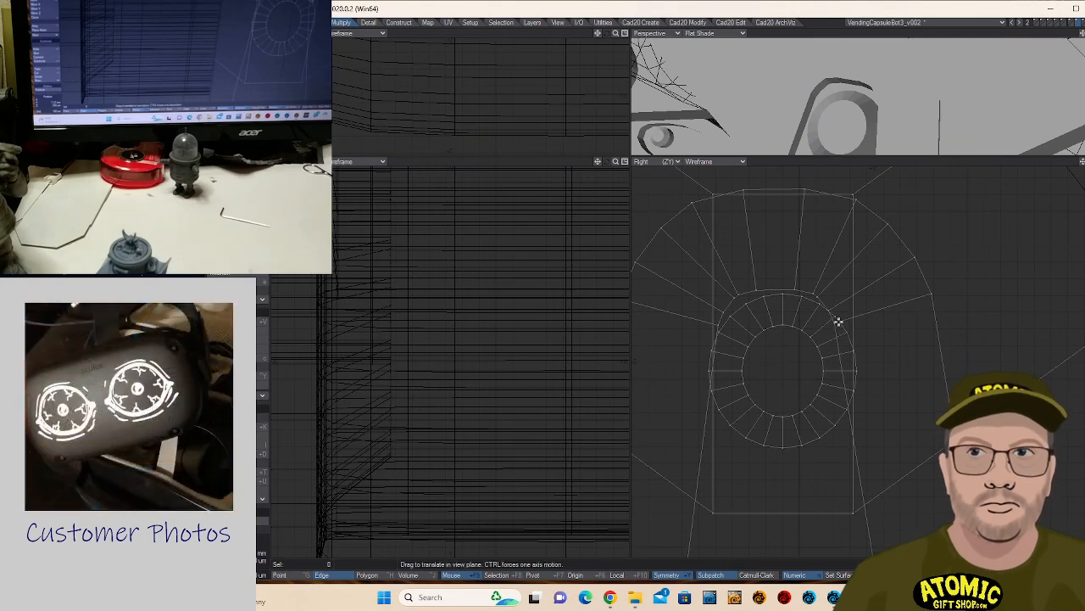
pyautogui.moveTo(835, 323); pyautogui.dragTo(829, 296)
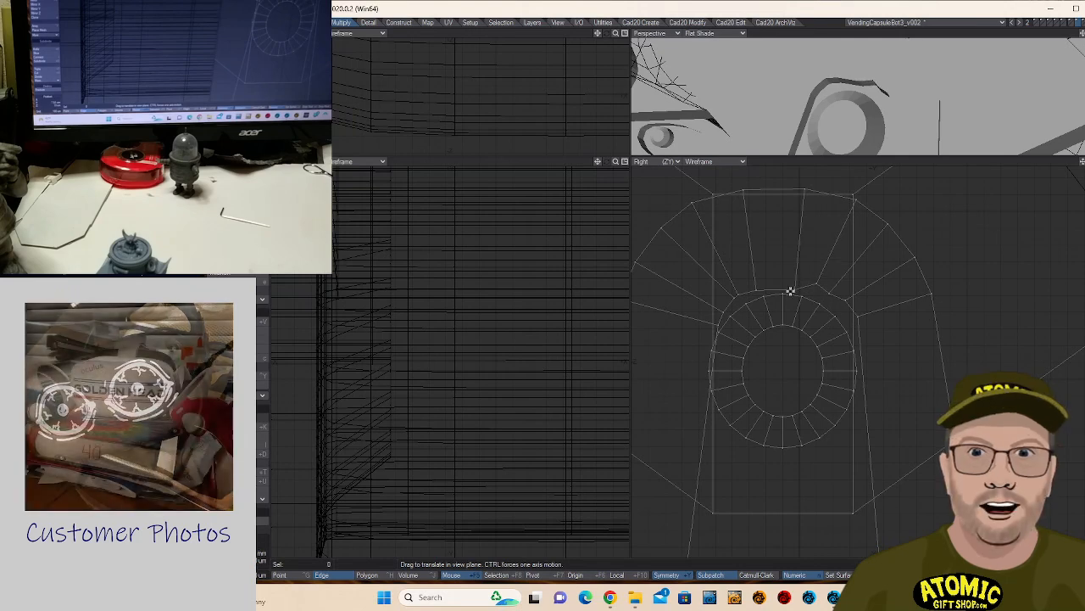
pyautogui.moveTo(797, 288); pyautogui.dragTo(795, 279)
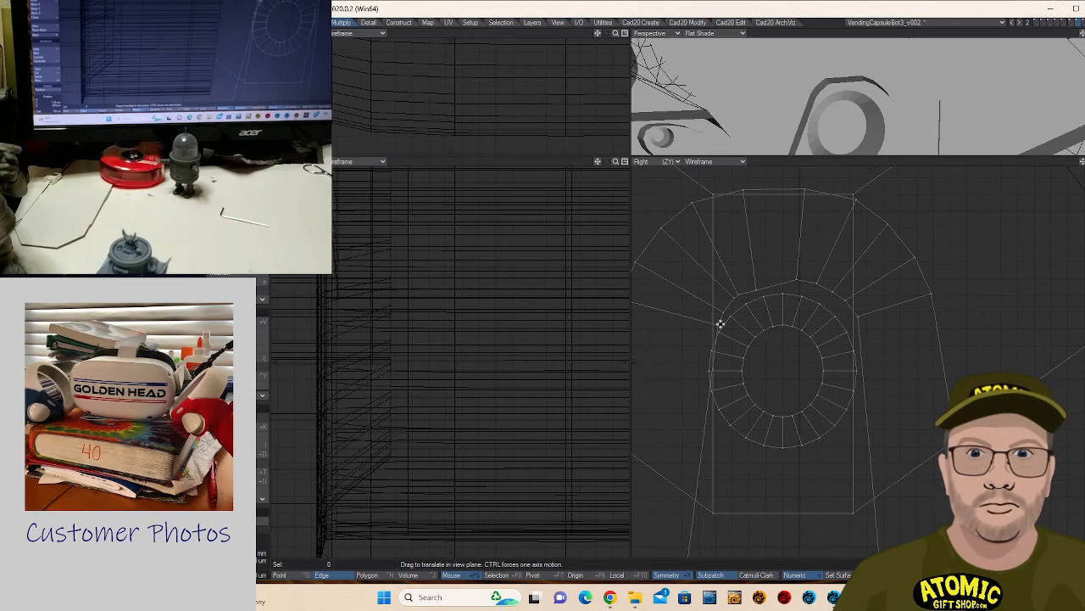
pyautogui.moveTo(720, 324); pyautogui.dragTo(709, 326)
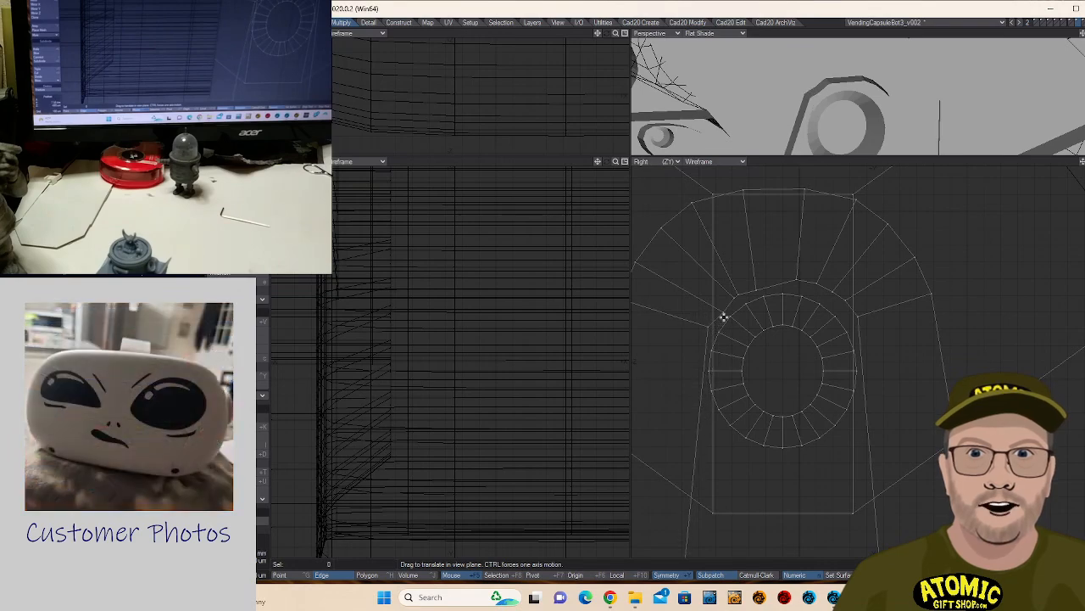
pyautogui.moveTo(720, 310); pyautogui.dragTo(719, 310)
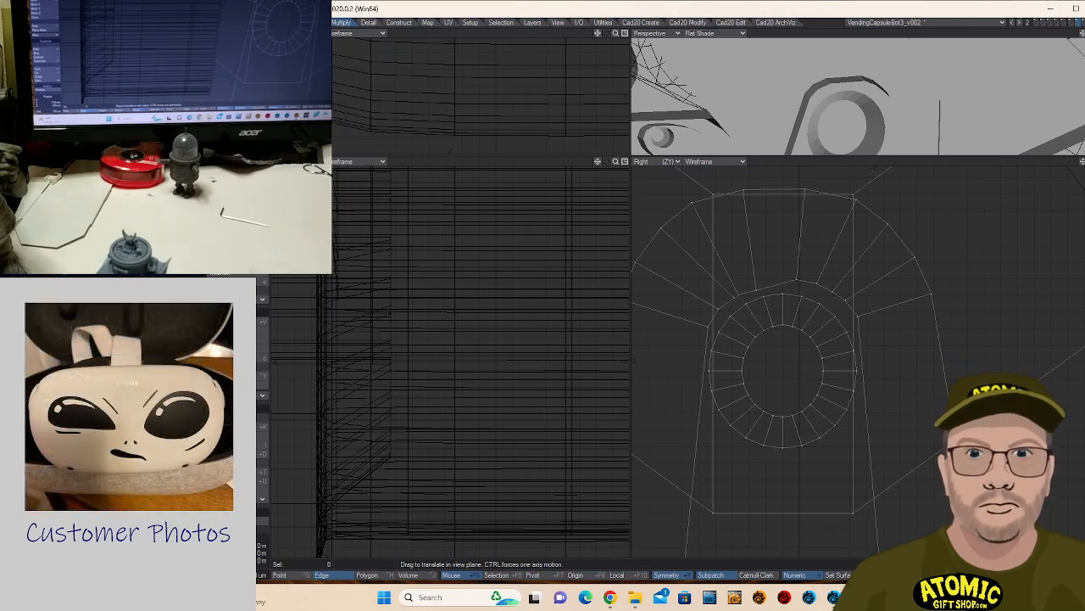
pyautogui.moveTo(739, 295); pyautogui.dragTo(767, 279)
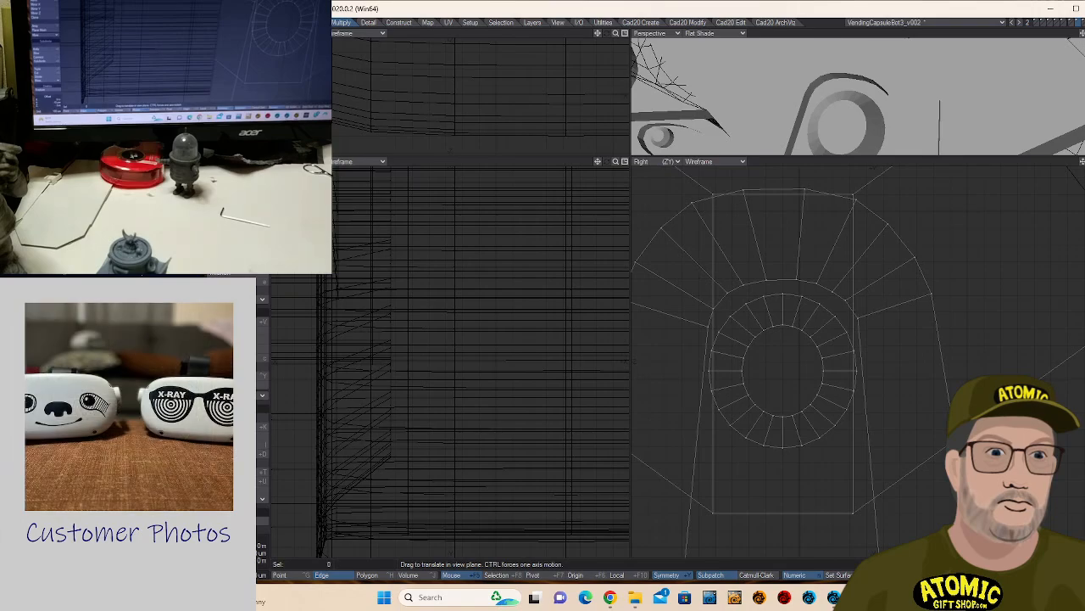
# - Select the whole pivot pin at the joint nearest the sprocket, scale it down slightly into a rounder shape, and deselect it
pyautogui.keyDown('ctrl'); pyautogui.keyDown('alt'); pyautogui.moveTo(881, 370); pyautogui.dragTo(574, 368); pyautogui.keyUp('alt'); pyautogui.keyUp('ctrl')
pyautogui.keyDown('alt'); pyautogui.moveTo(802, 351); pyautogui.dragTo(789, 384); pyautogui.keyUp('alt')
pyautogui.keyDown('ctrl'); pyautogui.keyDown('alt'); pyautogui.moveTo(788, 384); pyautogui.dragTo(899, 325); pyautogui.keyUp('alt'); pyautogui.keyUp('ctrl')
pyautogui.hotkey('ctrl', 'h')
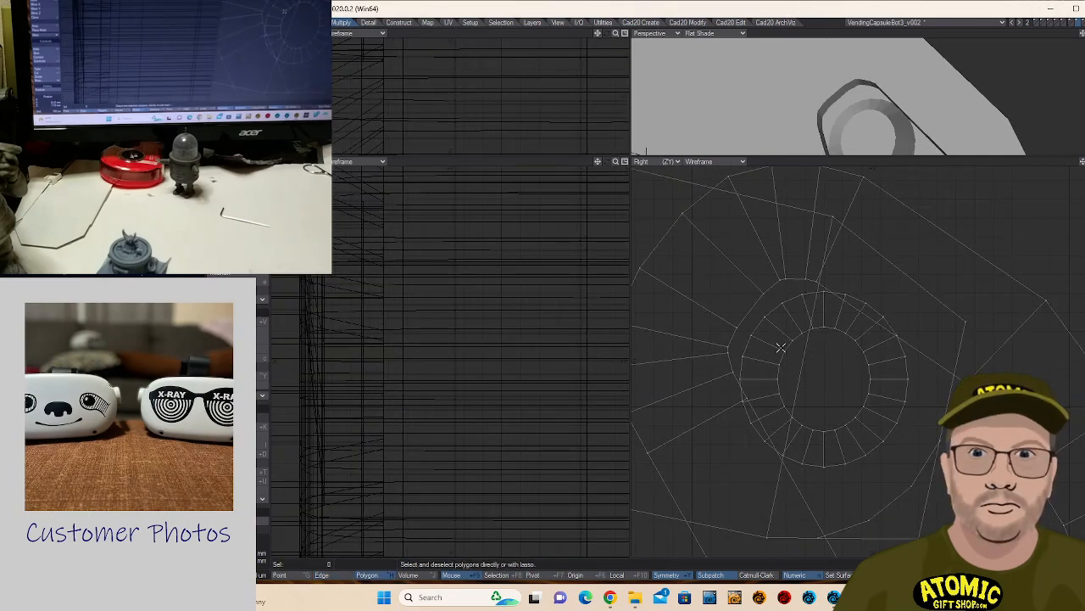
pyautogui.click(789, 343)
pyautogui.press(']')
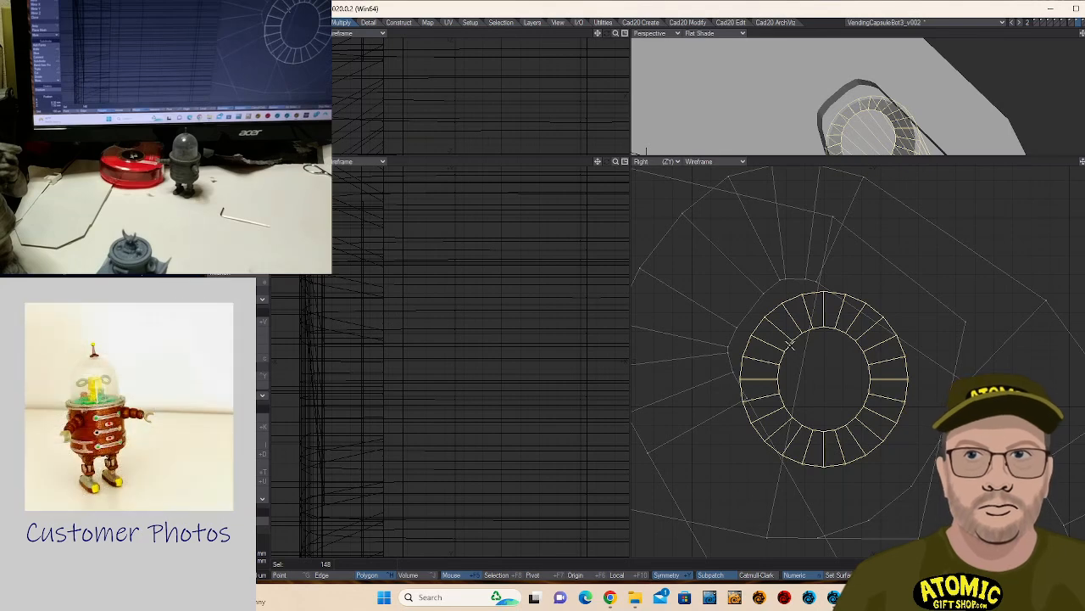
pyautogui.press('h')
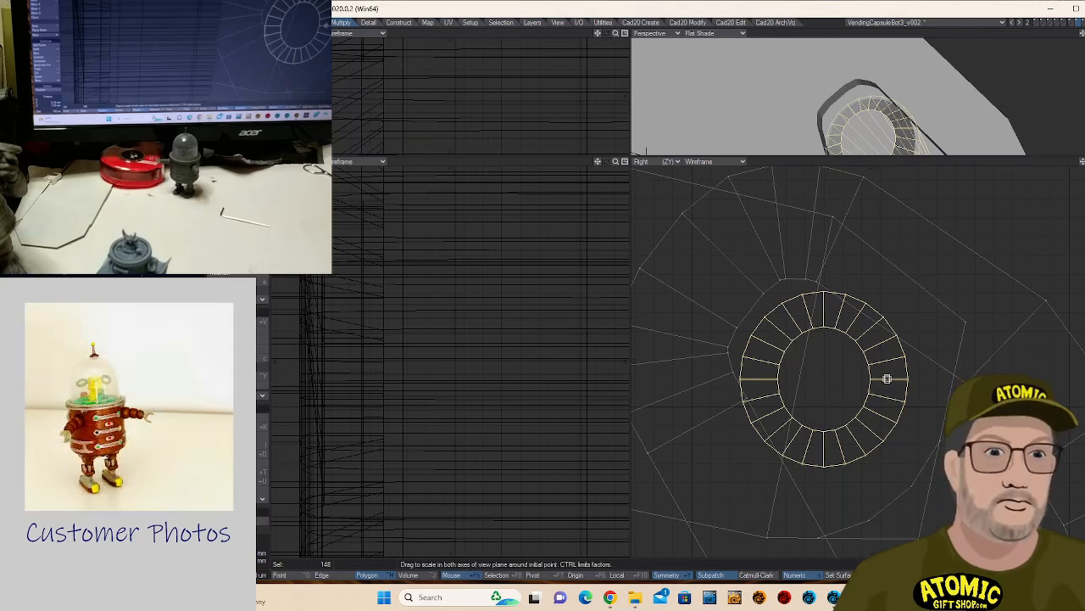
pyautogui.moveTo(887, 378); pyautogui.dragTo(873, 386)
pyautogui.click(746, 505)
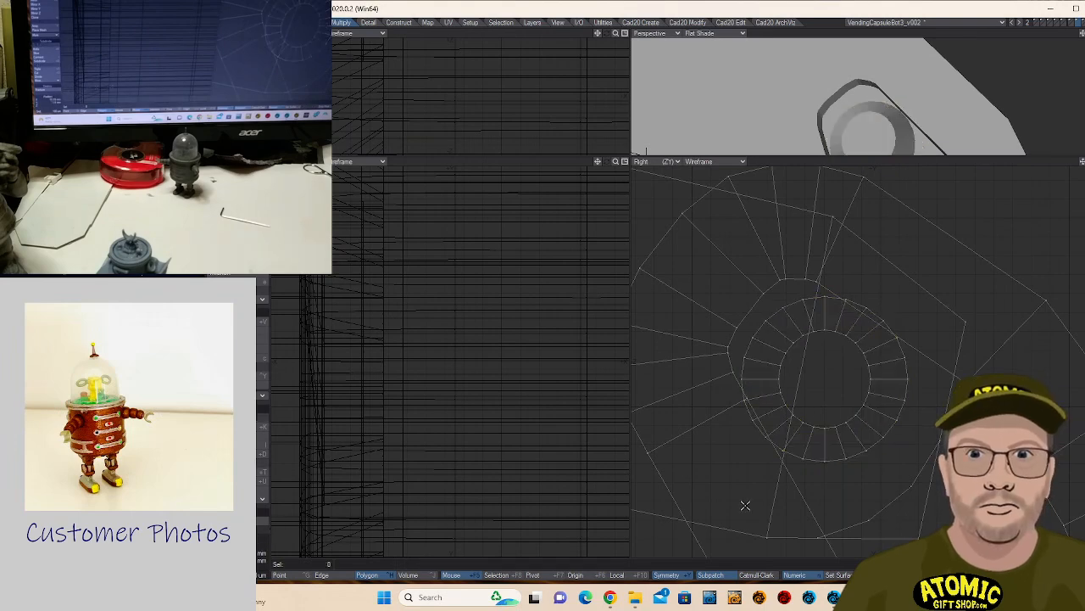
# - Move the slot points around the sprocket-side pivot pin outward so they form a smooth arc with clearance
pyautogui.press('t')
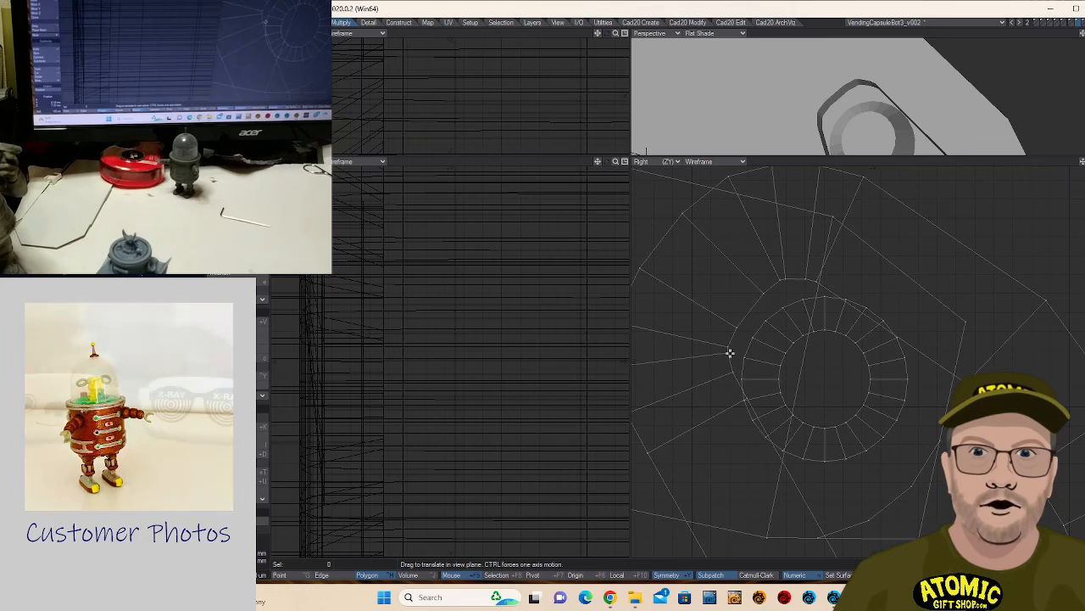
pyautogui.scroll(2, 755, 397)
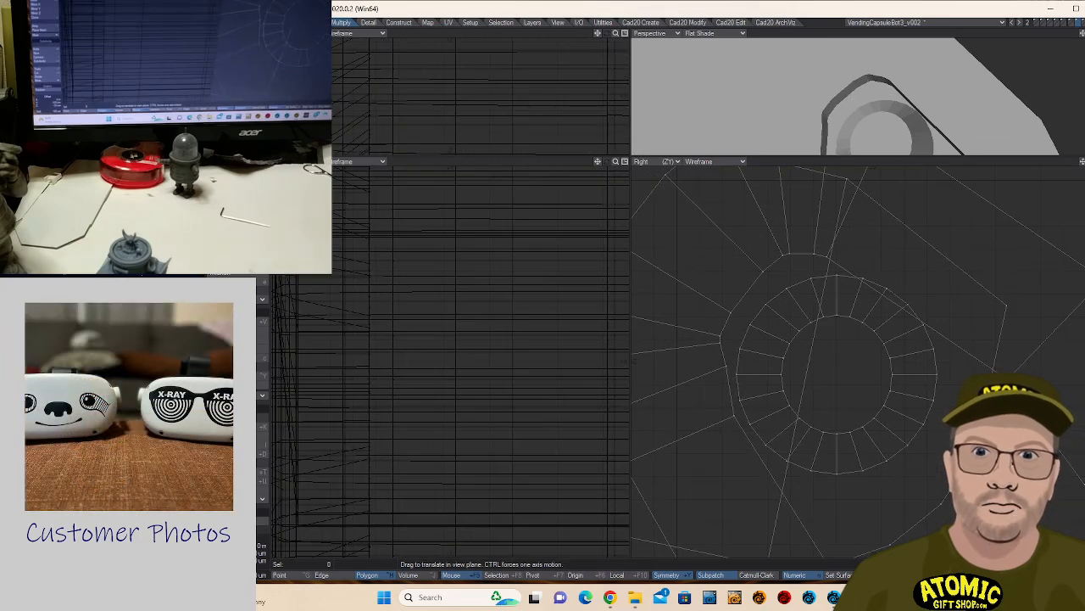
pyautogui.moveTo(828, 259); pyautogui.dragTo(889, 260)
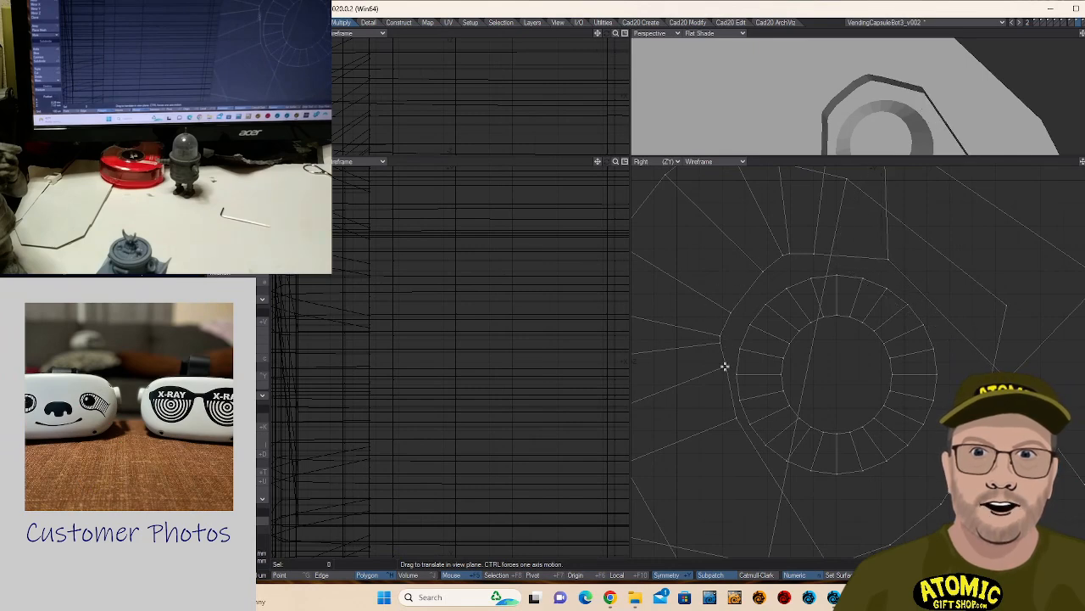
pyautogui.moveTo(726, 366); pyautogui.dragTo(724, 307)
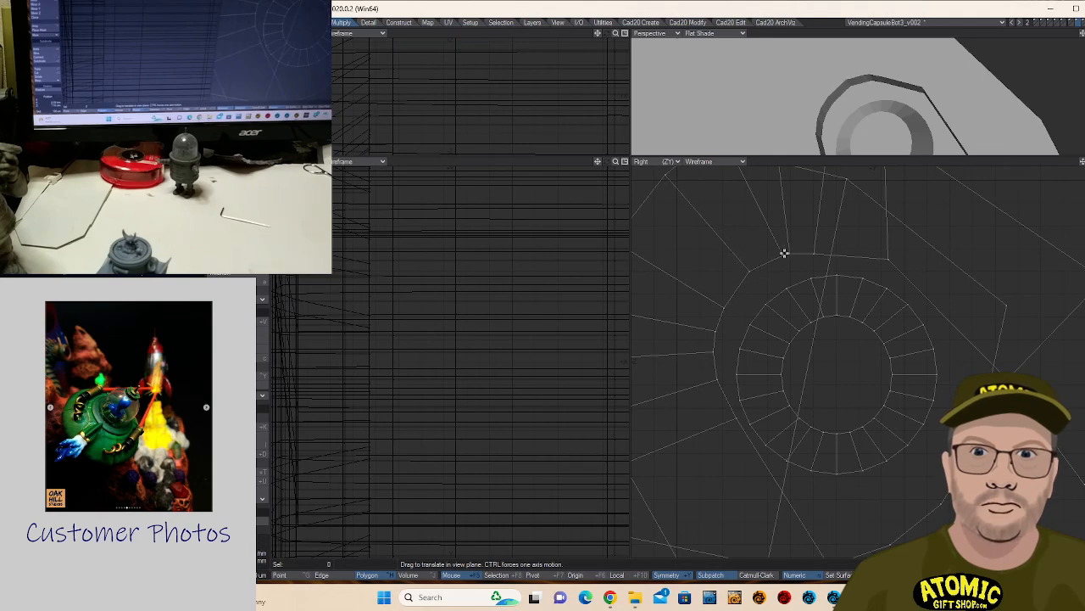
pyautogui.moveTo(783, 254)
pyautogui.mouseDown()
pyautogui.moveTo(771, 255)
pyautogui.moveTo(794, 255)
pyautogui.moveTo(774, 257)
pyautogui.moveTo(800, 242)
pyautogui.mouseUp()
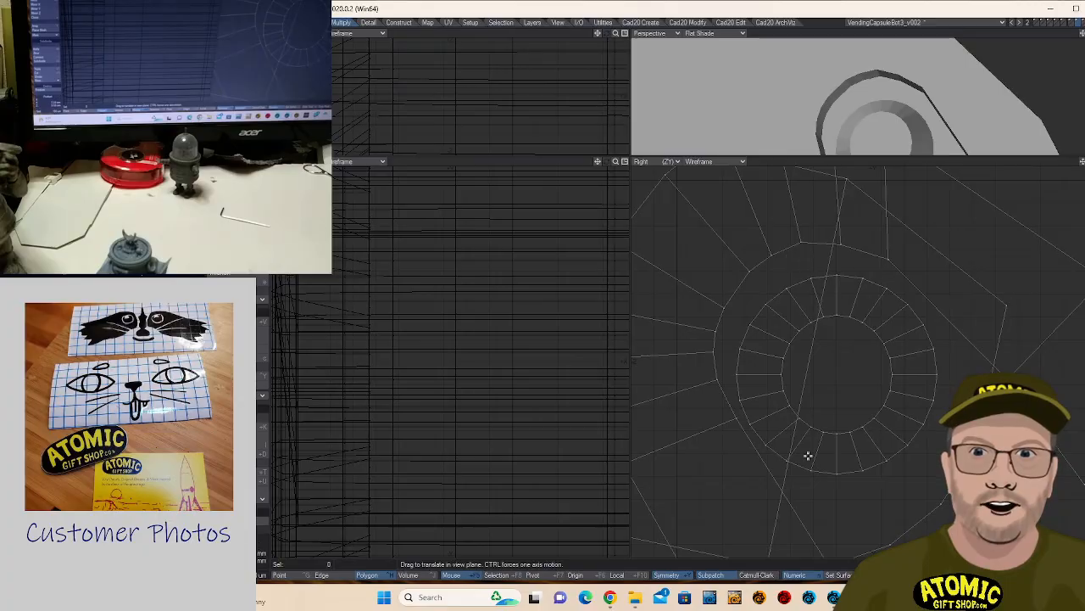
# - Move the slot points around the pivot pin at the joint opposite the sprocket side outward into a smooth arc with clearance
pyautogui.scroll(-9, 940, 378)
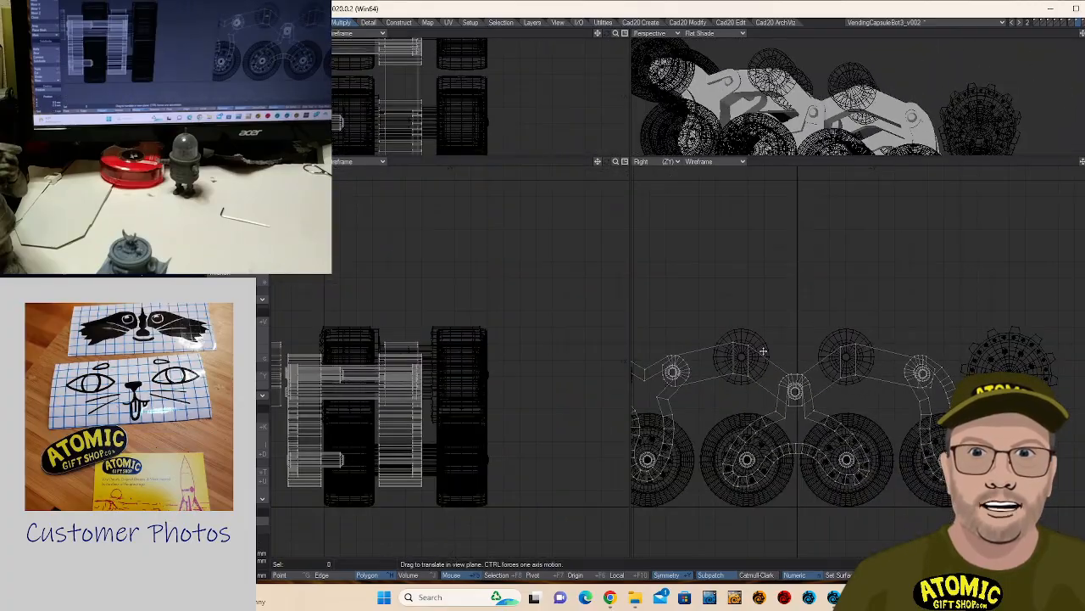
pyautogui.keyDown('alt'); pyautogui.moveTo(767, 348); pyautogui.dragTo(955, 317); pyautogui.keyUp('alt')
pyautogui.scroll(10, 955, 317)
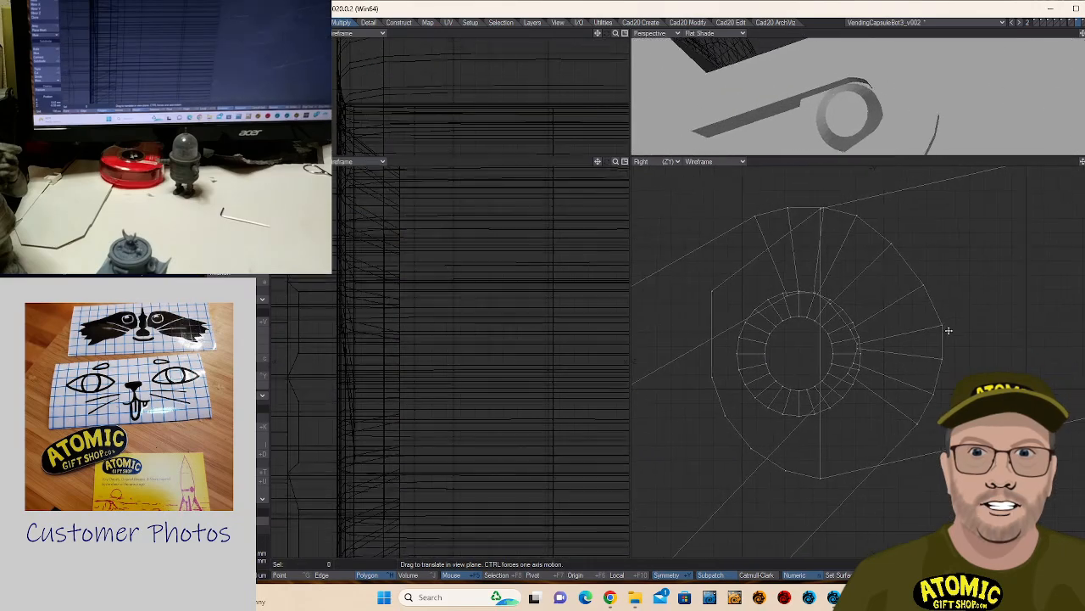
pyautogui.scroll(3, 824, 331)
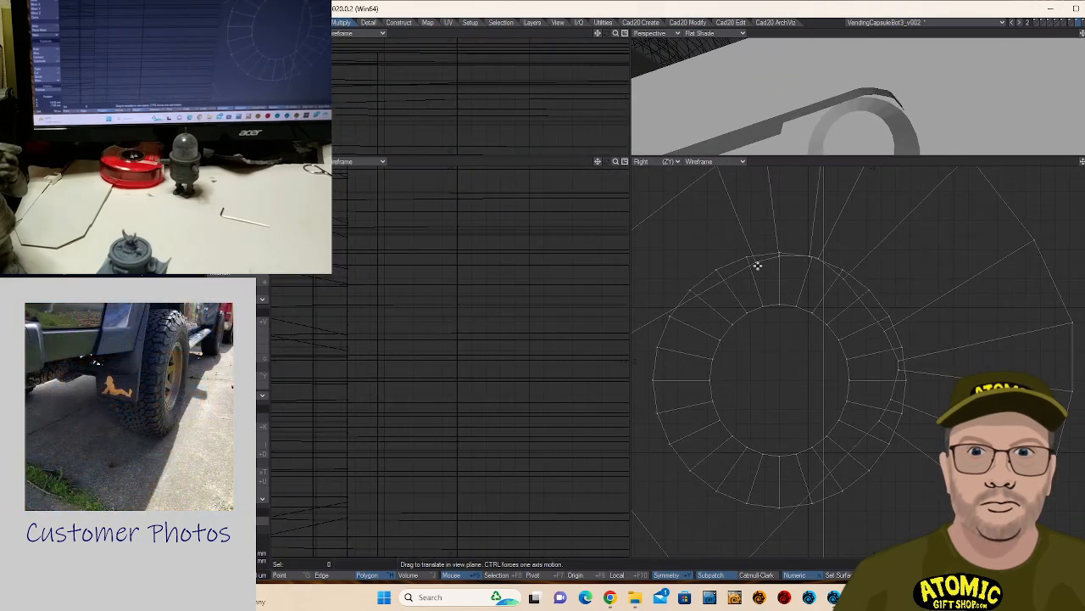
pyautogui.moveTo(753, 260); pyautogui.dragTo(736, 245)
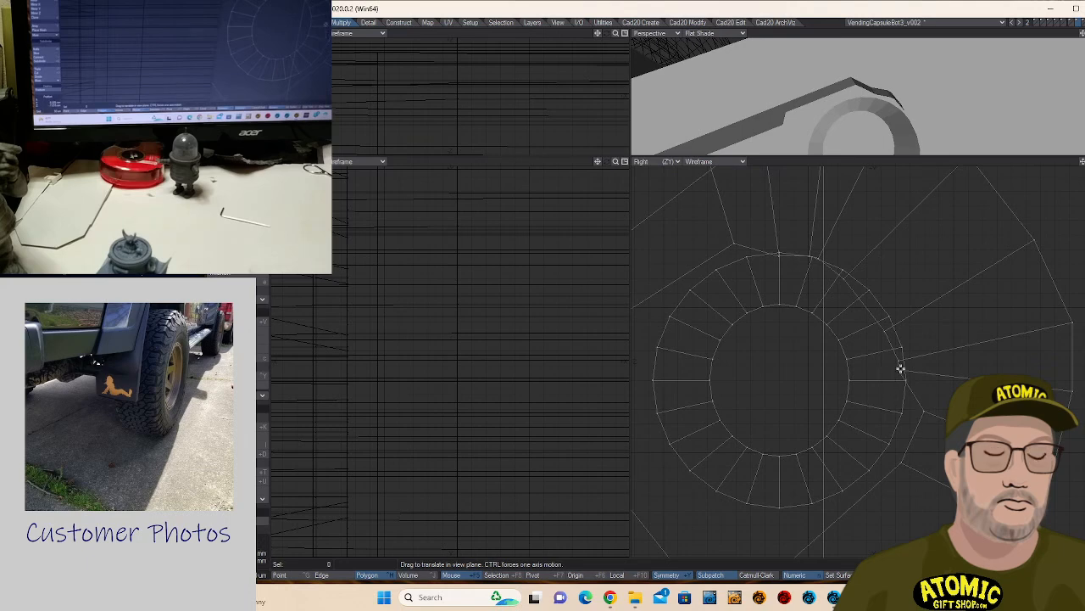
pyautogui.moveTo(845, 277); pyautogui.dragTo(868, 262)
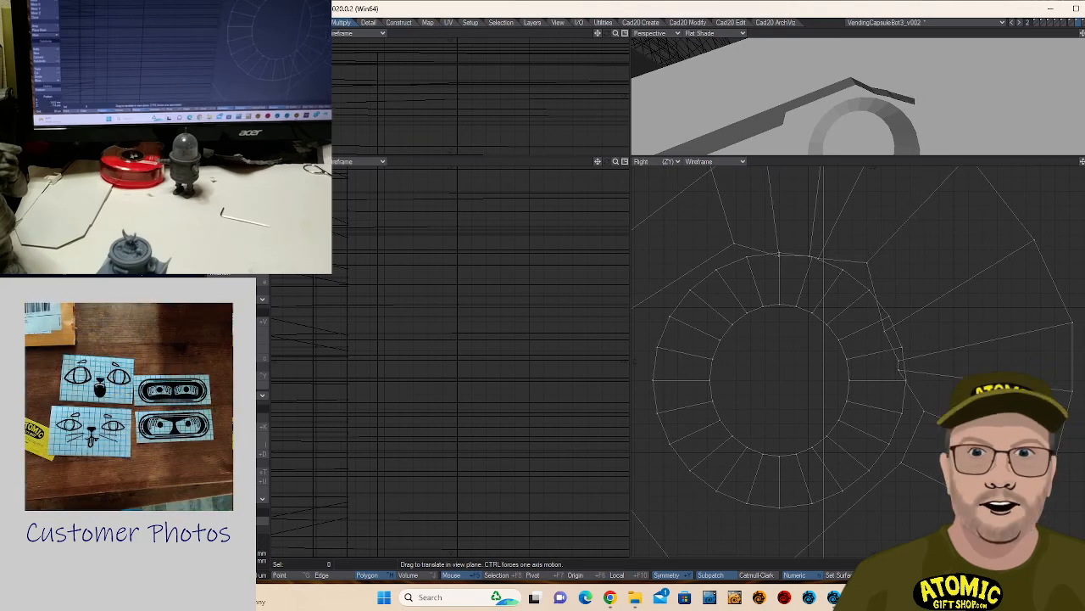
pyautogui.moveTo(779, 255); pyautogui.dragTo(840, 246)
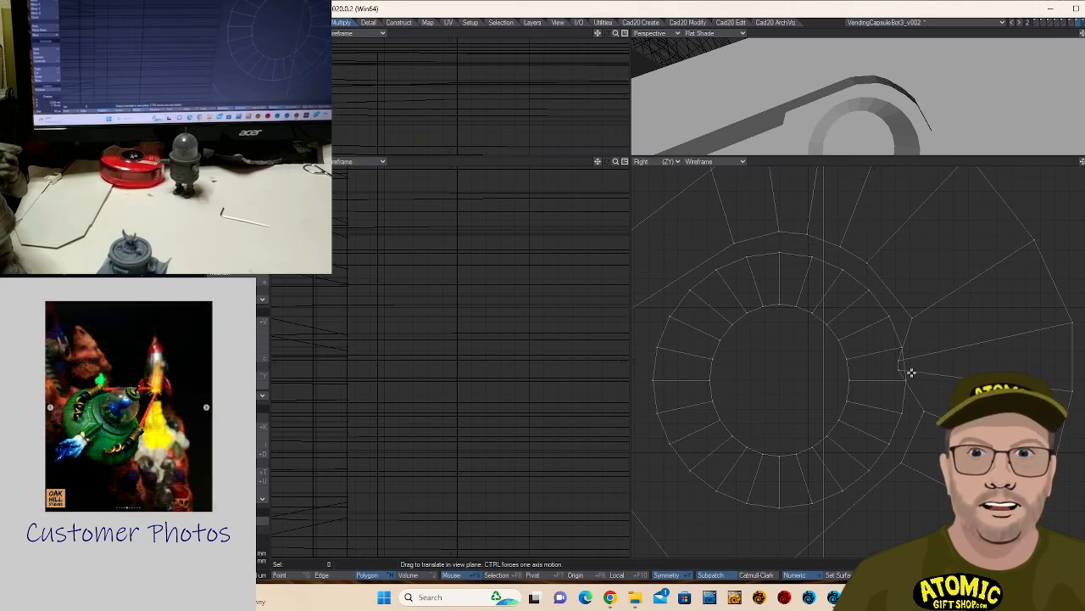
pyautogui.moveTo(897, 368); pyautogui.dragTo(911, 348)
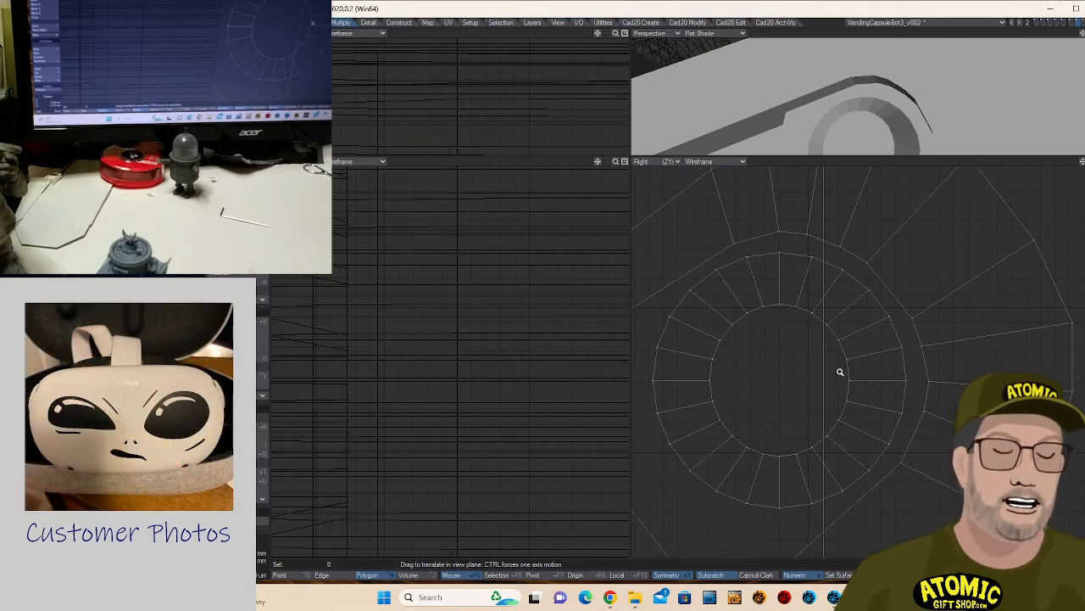
# - Select the arm's end at the sprocket-side joint, frame it closely to examine its shape, and clear the selection
pyautogui.keyDown('ctrl'); pyautogui.keyDown('alt'); pyautogui.moveTo(841, 371); pyautogui.dragTo(754, 379); pyautogui.keyUp('alt'); pyautogui.keyUp('ctrl')
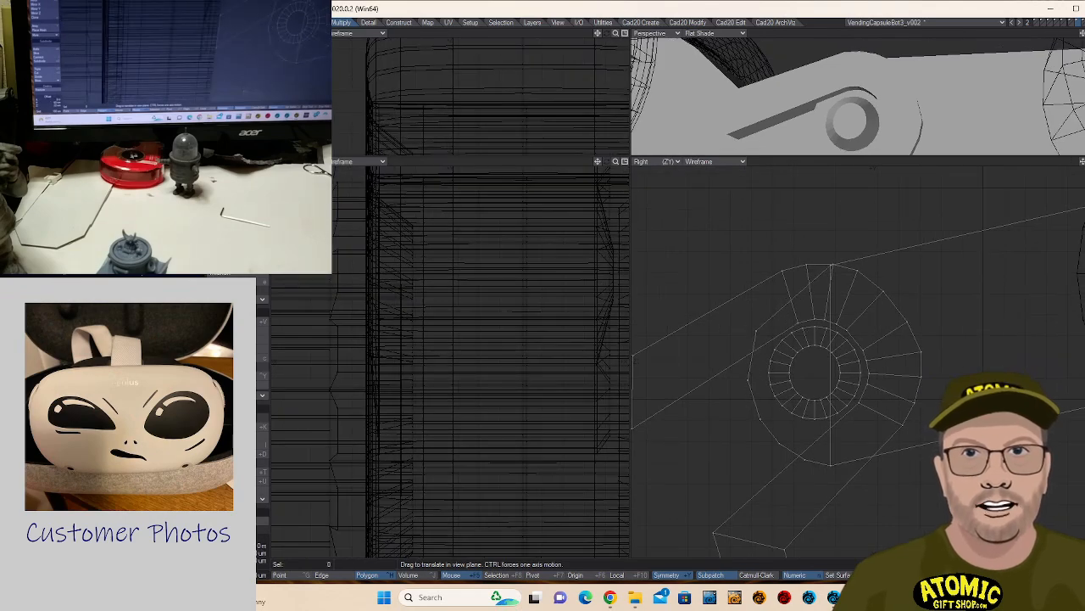
pyautogui.keyDown('ctrl'); pyautogui.keyDown('alt'); pyautogui.moveTo(860, 395); pyautogui.dragTo(562, 356); pyautogui.keyUp('alt'); pyautogui.keyUp('ctrl')
pyautogui.keyDown('alt'); pyautogui.moveTo(807, 361); pyautogui.dragTo(624, 343); pyautogui.keyUp('alt')
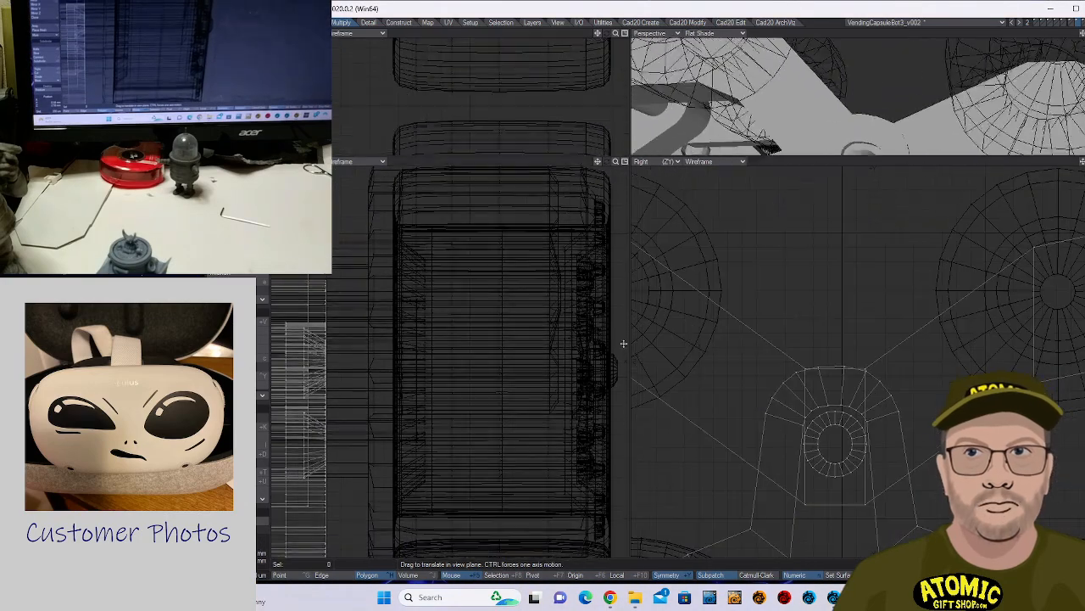
pyautogui.moveTo(866, 361)
pyautogui.keyDown('alt'); pyautogui.mouseDown()
pyautogui.moveTo(581, 352)
pyautogui.moveTo(599, 361)
pyautogui.mouseUp(); pyautogui.keyUp('alt')
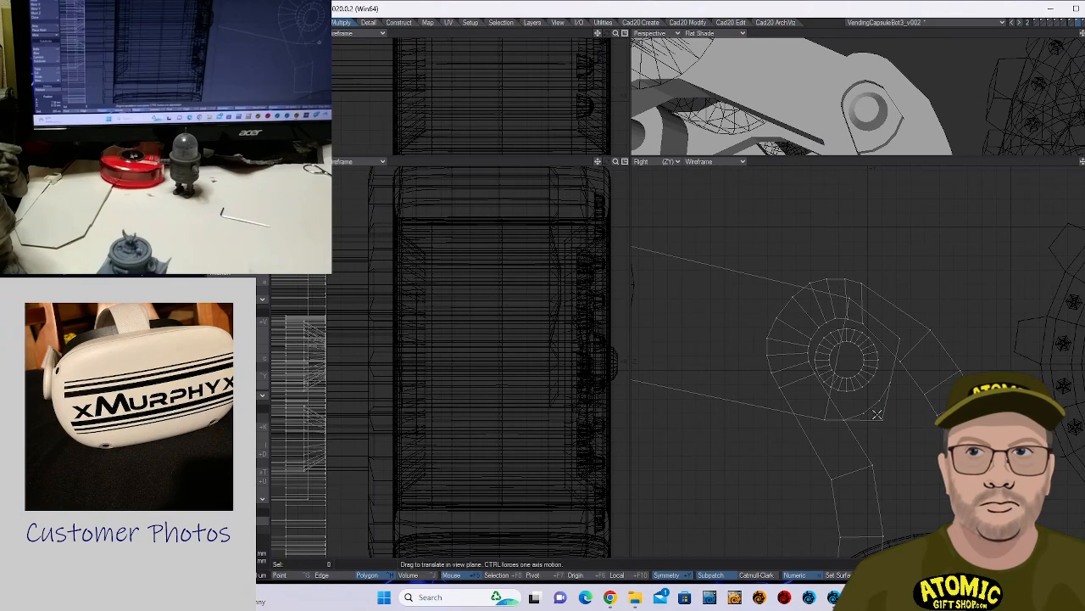
pyautogui.moveTo(877, 414); pyautogui.dragTo(873, 403)
pyautogui.hotkey('shift', 'a')
pyautogui.keyDown('alt'); pyautogui.moveTo(954, 95); pyautogui.dragTo(879, 90); pyautogui.keyUp('alt')
pyautogui.press('/')
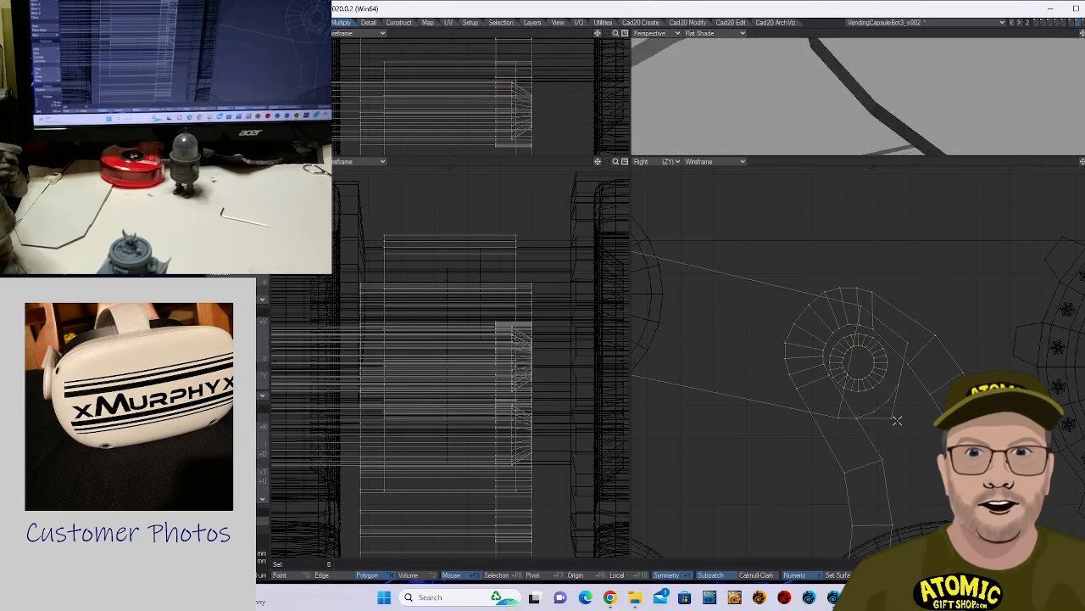
# - Select the whole connected arm from its sprocket-side end, isolate it for inspection, clear the selection, and unhide everything
pyautogui.moveTo(896, 420); pyautogui.dragTo(887, 420)
pyautogui.keyDown('alt'); pyautogui.moveTo(926, 95); pyautogui.dragTo(952, 164); pyautogui.keyUp('alt')
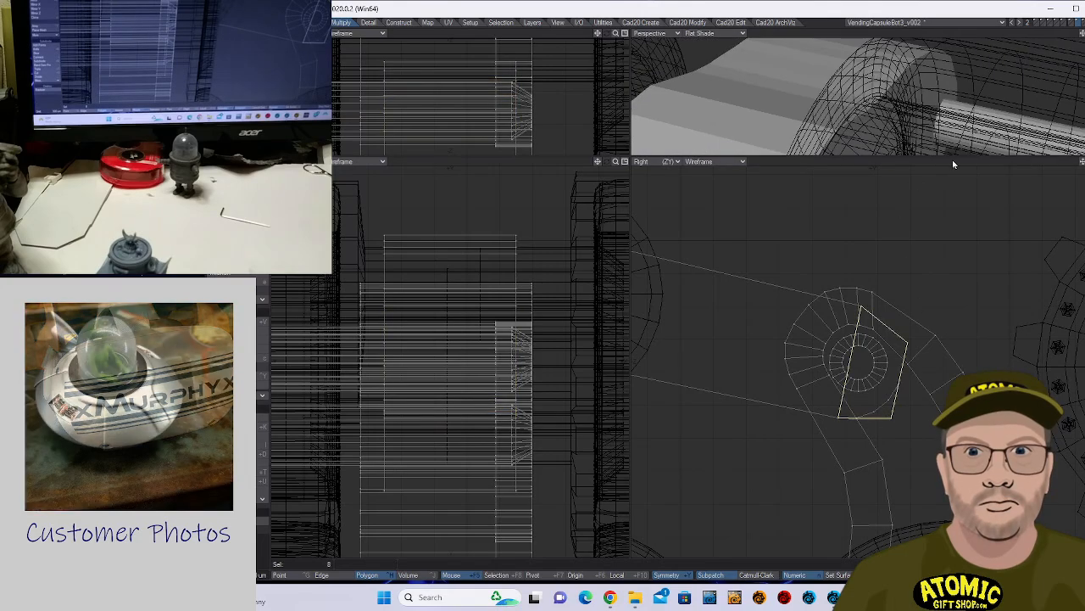
pyautogui.keyDown('ctrl'); pyautogui.keyDown('alt'); pyautogui.moveTo(981, 79); pyautogui.dragTo(923, 77); pyautogui.keyUp('alt'); pyautogui.keyUp('ctrl')
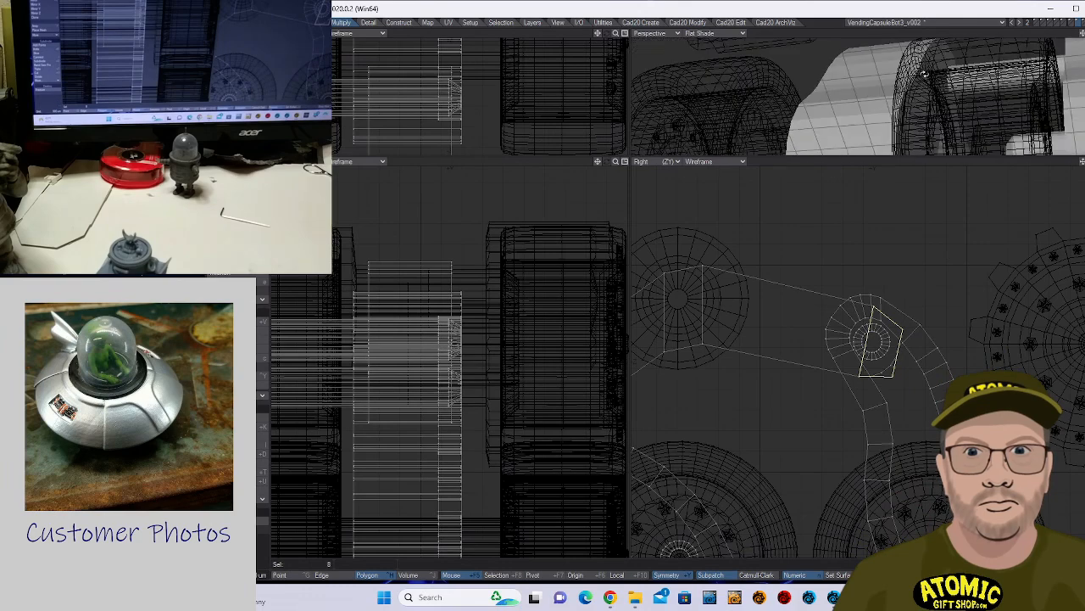
pyautogui.hotkey('shift', 'a')
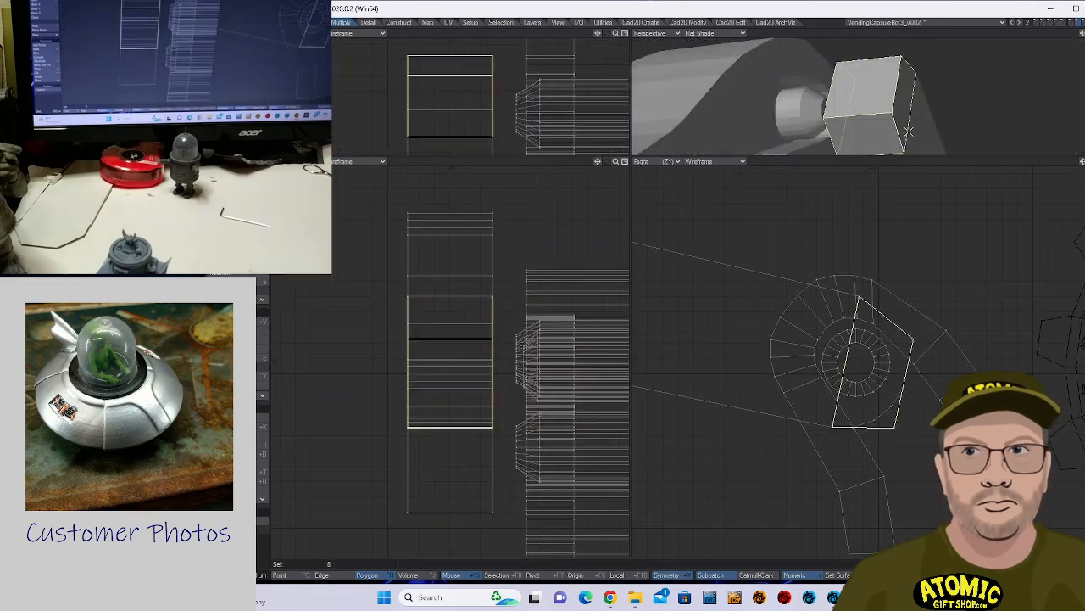
pyautogui.press(']')
pyautogui.press('=')
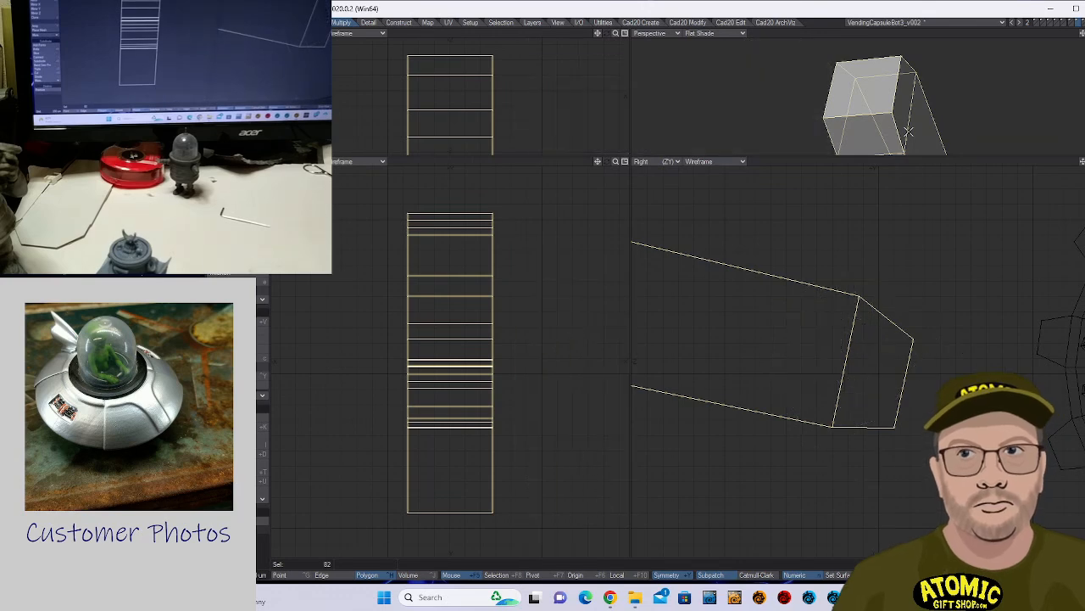
pyautogui.press('/')
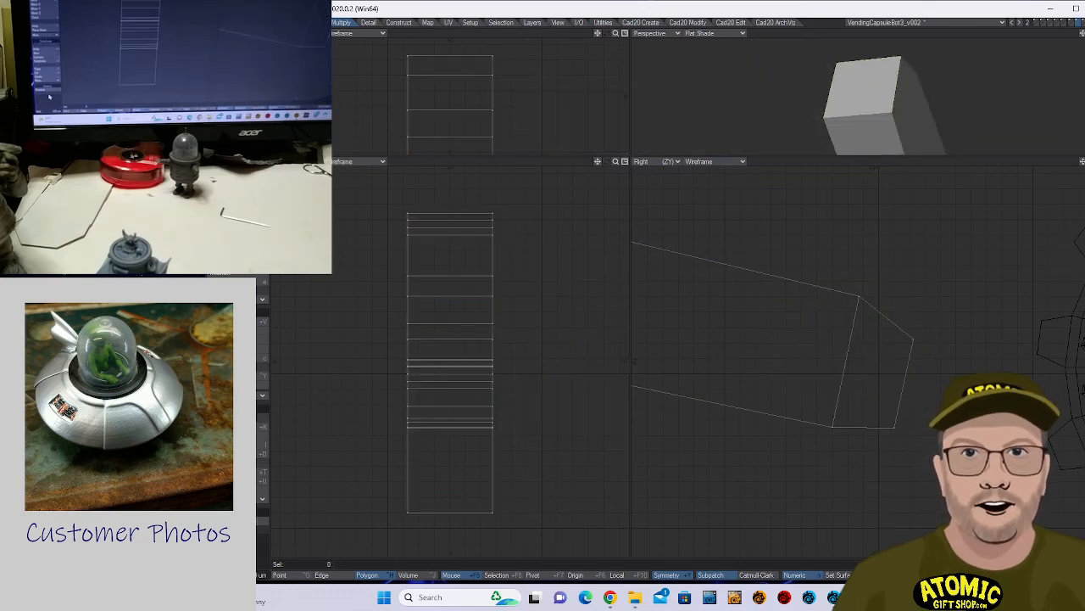
pyautogui.press('\\')
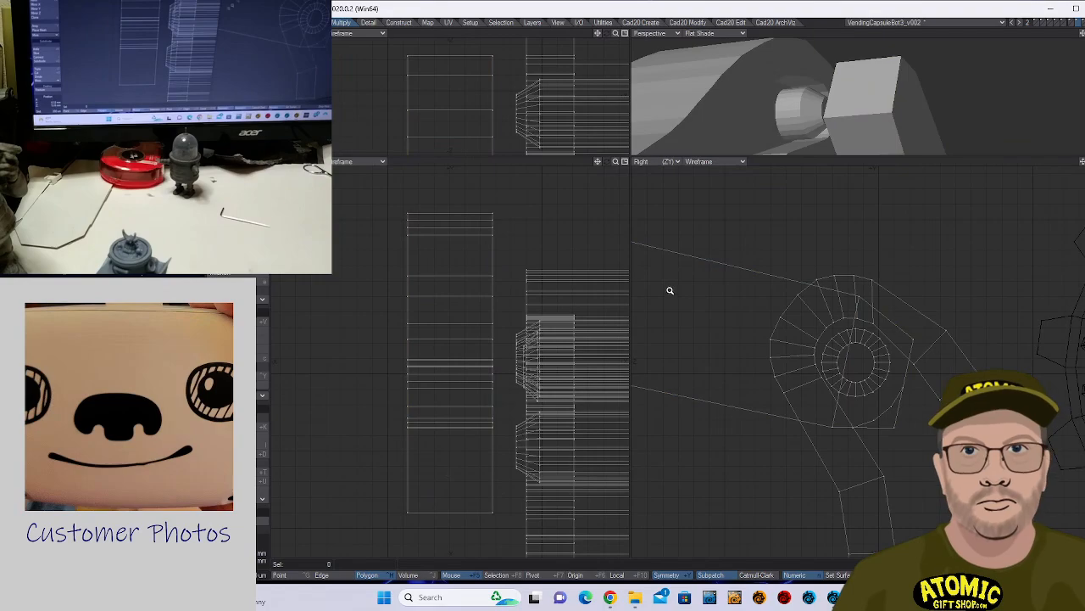
# - Show the layers with the front bracket, tubular bumper and round upper mechanism together with the wheel base
pyautogui.keyDown('ctrl'); pyautogui.keyDown('alt'); pyautogui.moveTo(868, 127); pyautogui.dragTo(659, 133); pyautogui.keyUp('alt'); pyautogui.keyUp('ctrl')
pyautogui.keyDown('alt'); pyautogui.moveTo(882, 93); pyautogui.dragTo(938, 142); pyautogui.keyUp('alt')
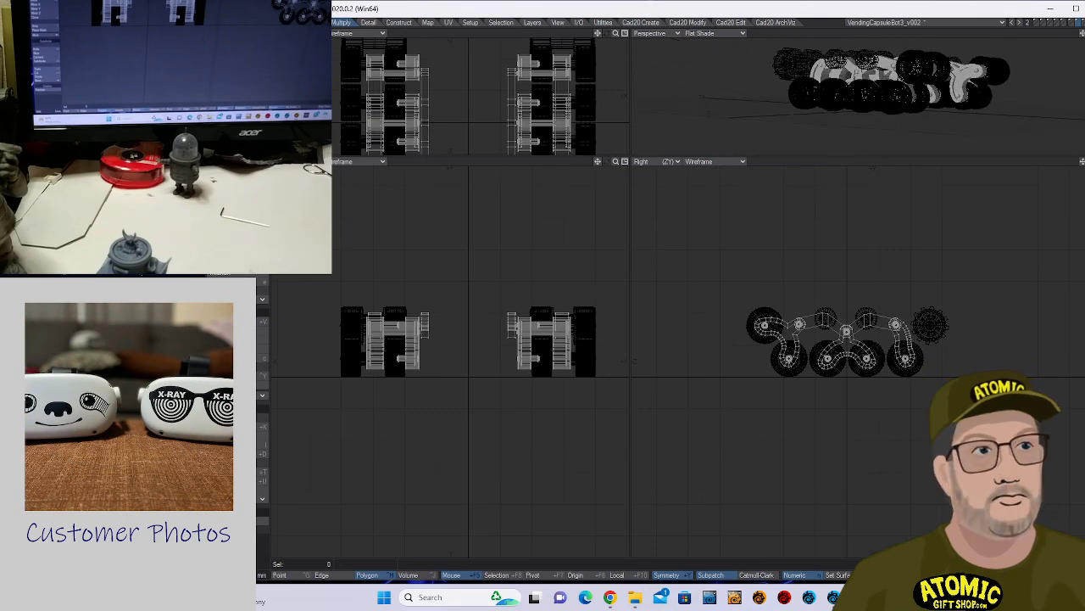
pyautogui.hotkey('ctrl', 'v')
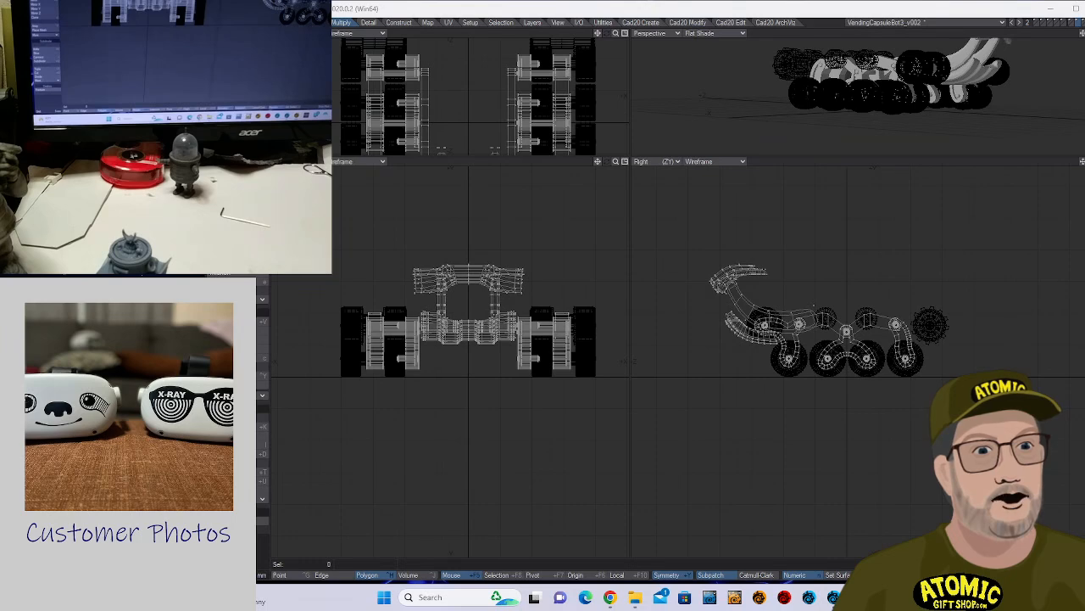
pyautogui.hotkey('ctrl', 'z')
pyautogui.moveTo(999, 95)
pyautogui.keyDown('alt'); pyautogui.mouseDown()
pyautogui.moveTo(839, 78)
pyautogui.moveTo(784, 136)
pyautogui.mouseUp(); pyautogui.keyUp('alt')
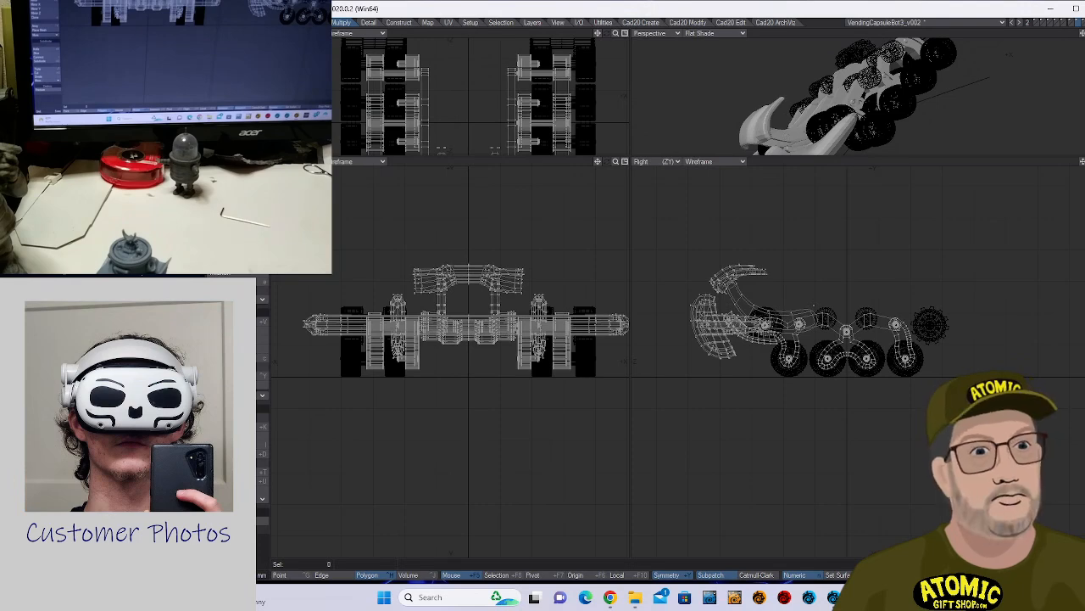
pyautogui.hotkey('ctrl', 'z')
pyautogui.hotkey('ctrl', 'z')
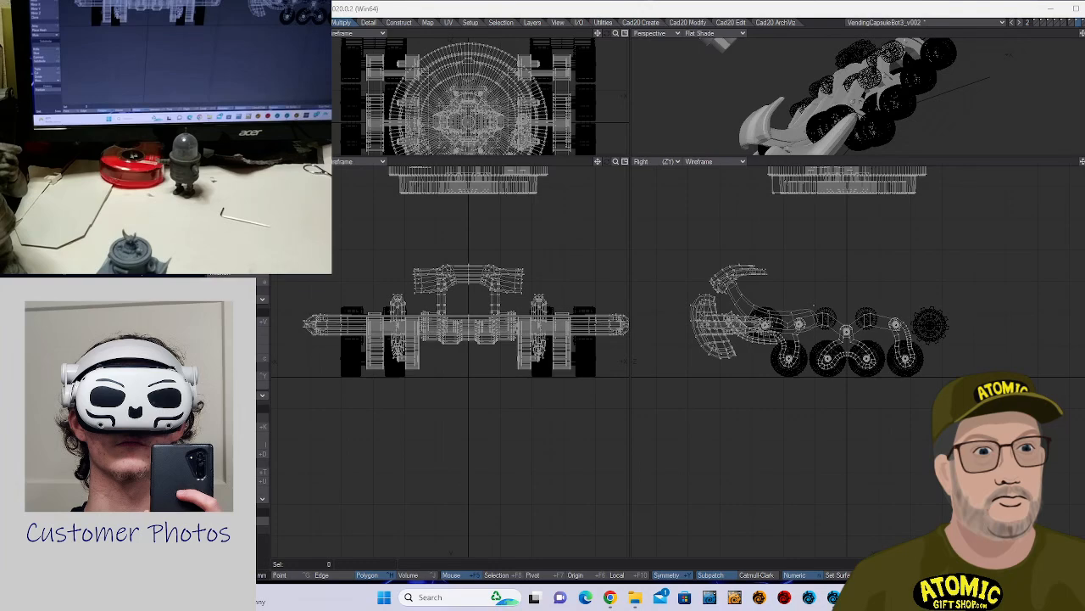
# - Show the ribbed dome shell's layer above the base, view the assembly, and hide that layer again
pyautogui.hotkey('ctrl', 'z')
pyautogui.keyDown('alt'); pyautogui.moveTo(982, 149); pyautogui.dragTo(899, 59); pyautogui.keyUp('alt')
pyautogui.keyDown('alt'); pyautogui.keyDown('shift'); pyautogui.moveTo(899, 60); pyautogui.dragTo(1006, 106); pyautogui.keyUp('shift'); pyautogui.keyUp('alt')
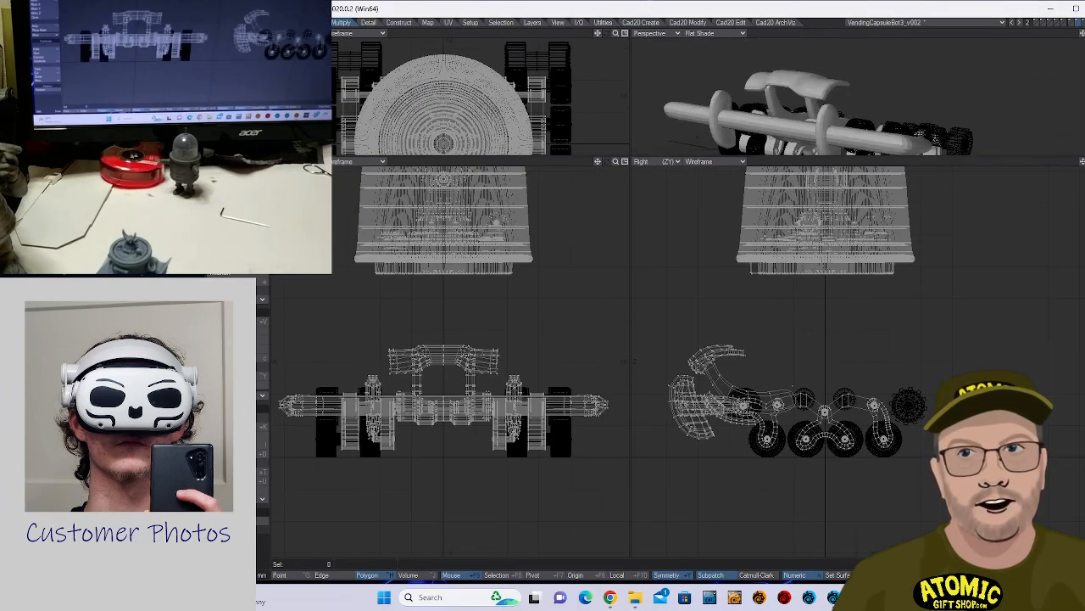
pyautogui.moveTo(951, 136)
pyautogui.keyDown('alt'); pyautogui.keyDown('shift'); pyautogui.mouseDown()
pyautogui.moveTo(945, 301)
pyautogui.moveTo(945, 130)
pyautogui.mouseUp(); pyautogui.keyUp('shift'); pyautogui.keyUp('alt')
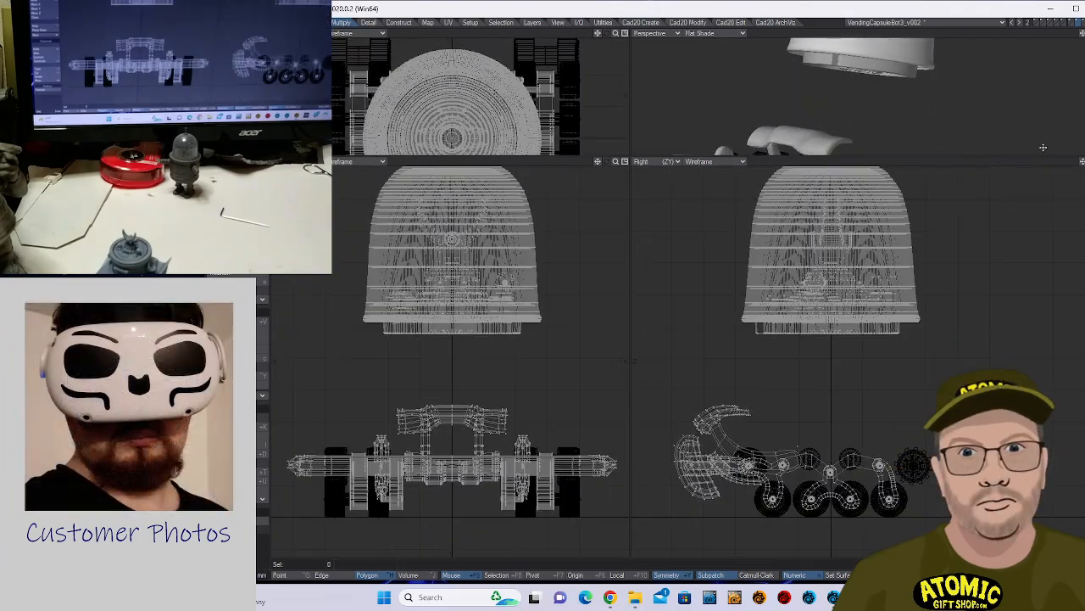
pyautogui.keyDown('shift'); pyautogui.click(1080, 23); pyautogui.keyUp('shift')
pyautogui.keyDown('alt'); pyautogui.moveTo(967, 68); pyautogui.dragTo(806, 132); pyautogui.keyUp('alt')
pyautogui.keyDown('alt'); pyautogui.keyDown('shift'); pyautogui.moveTo(805, 132); pyautogui.dragTo(734, 93); pyautogui.keyUp('shift'); pyautogui.keyUp('alt')
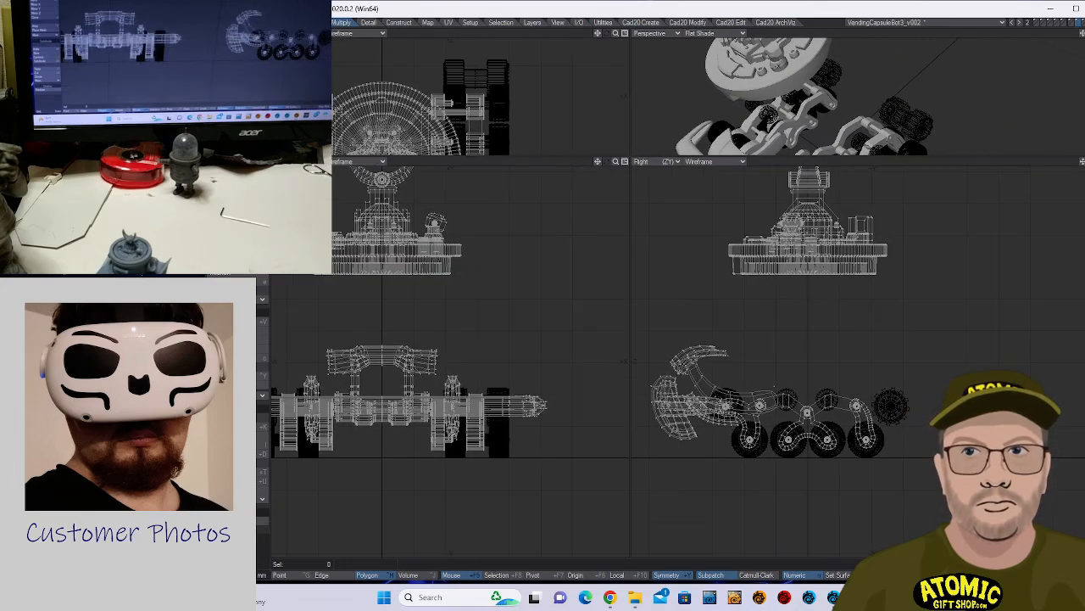
# - Maximize the perspective view and show the layers with the trapezoidal front grille and its inset panels
pyautogui.press('KP_0')
pyautogui.keyDown('alt'); pyautogui.moveTo(826, 218); pyautogui.dragTo(810, 169); pyautogui.keyUp('alt')
pyautogui.keyDown('ctrl'); pyautogui.keyDown('alt'); pyautogui.moveTo(614, 279); pyautogui.dragTo(605, 261); pyautogui.keyUp('alt'); pyautogui.keyUp('ctrl')
pyautogui.keyDown('alt'); pyautogui.moveTo(532, 409); pyautogui.dragTo(620, 298); pyautogui.keyUp('alt')
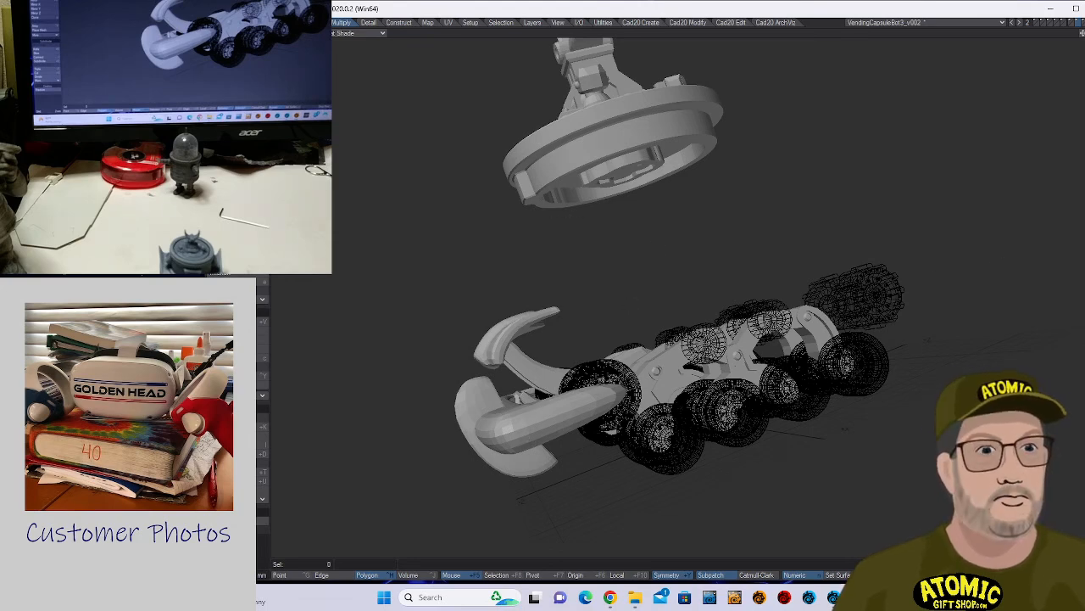
pyautogui.keyDown('shift'); pyautogui.click(1050, 21); pyautogui.keyUp('shift')
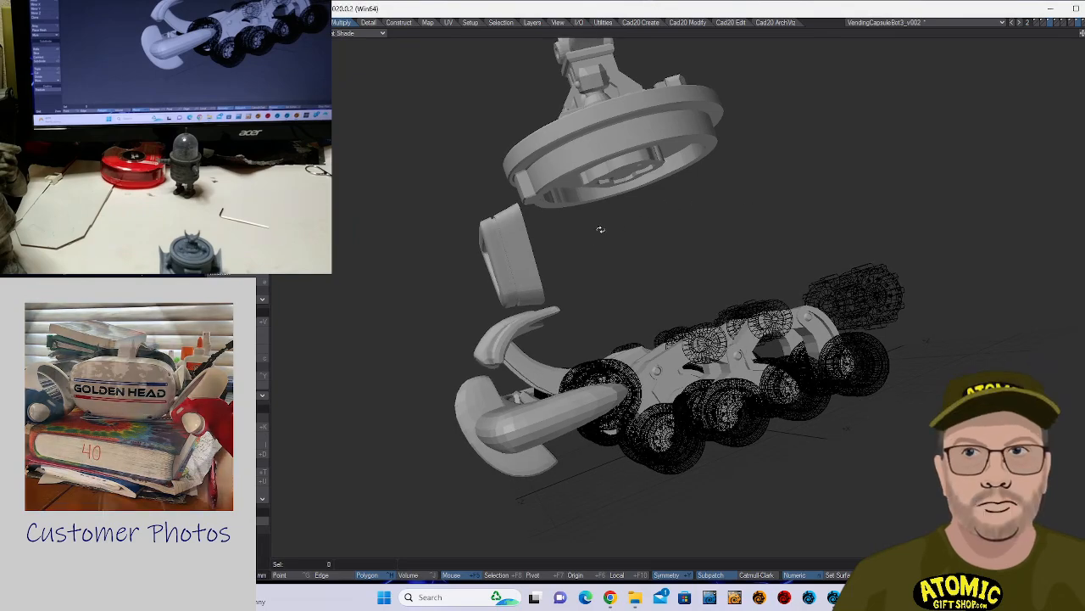
pyautogui.keyDown('alt'); pyautogui.moveTo(603, 230); pyautogui.dragTo(856, 234); pyautogui.keyUp('alt')
pyautogui.keyDown('ctrl'); pyautogui.keyDown('alt'); pyautogui.moveTo(667, 212); pyautogui.dragTo(704, 183); pyautogui.keyUp('alt'); pyautogui.keyUp('ctrl')
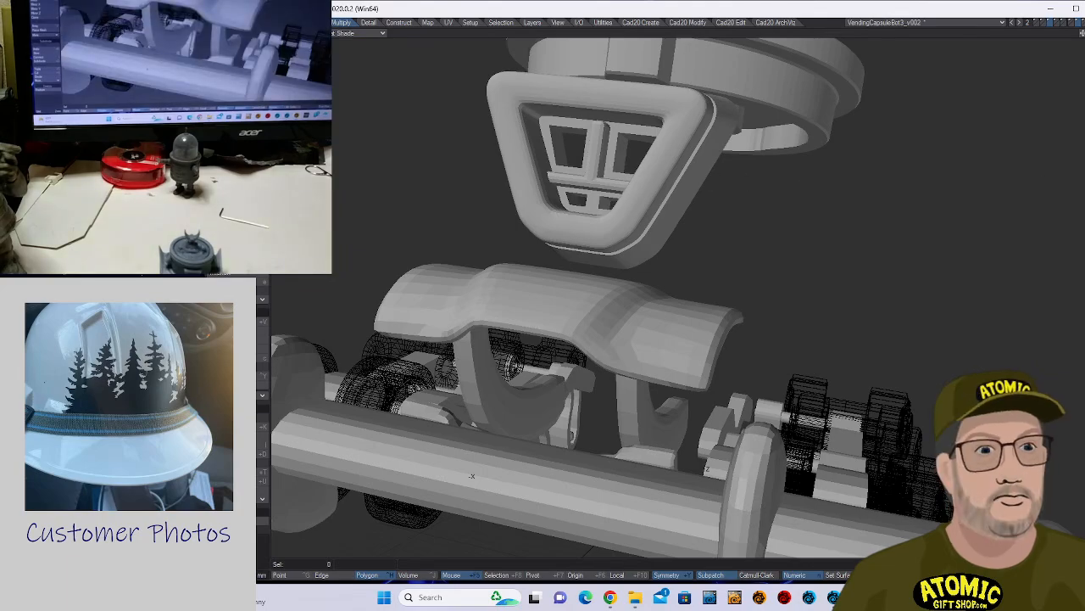
pyautogui.keyDown('shift'); pyautogui.click(1056, 22); pyautogui.keyUp('shift')
pyautogui.keyDown('alt'); pyautogui.moveTo(1002, 178); pyautogui.dragTo(863, 246); pyautogui.keyUp('alt')
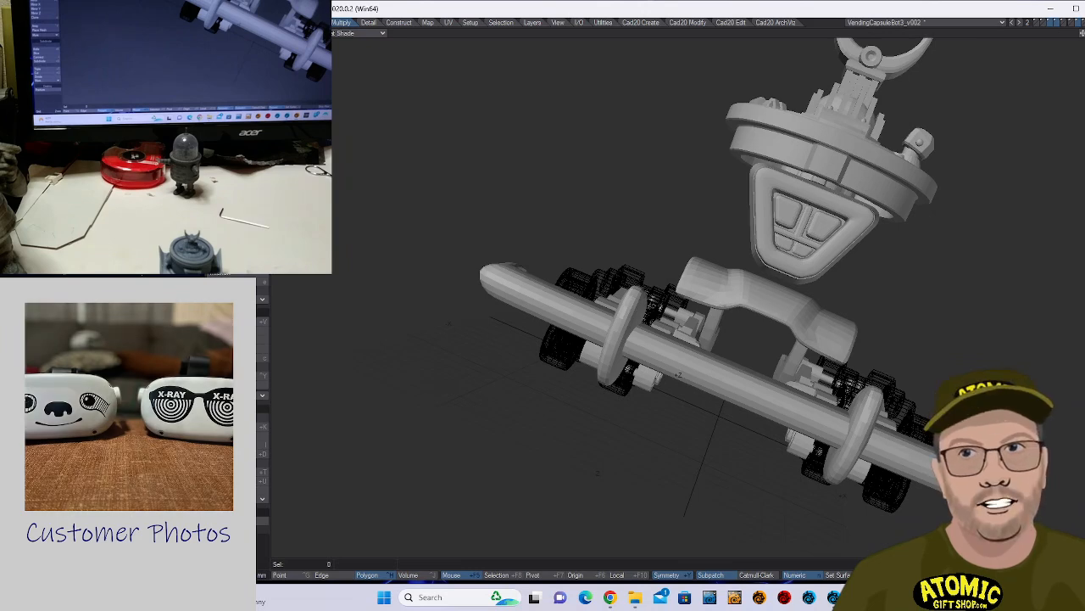
# - Show the layers with the cylindrical body and the front fenders, and examine the combined assembly from several angles
pyautogui.hotkey('ctrl', 'z')
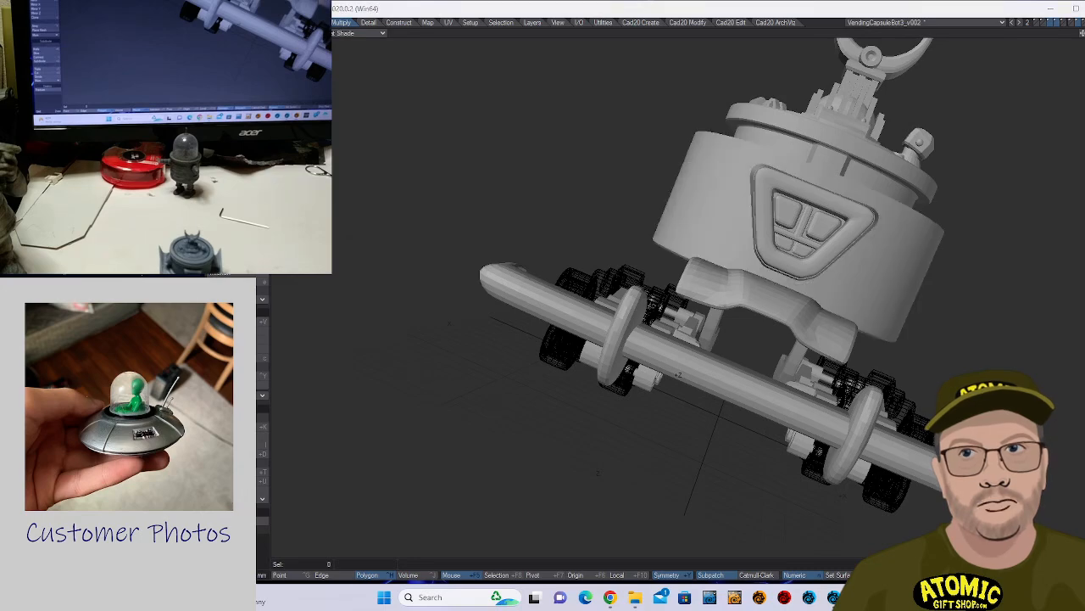
pyautogui.keyDown('alt'); pyautogui.moveTo(996, 244); pyautogui.dragTo(765, 321); pyautogui.keyUp('alt')
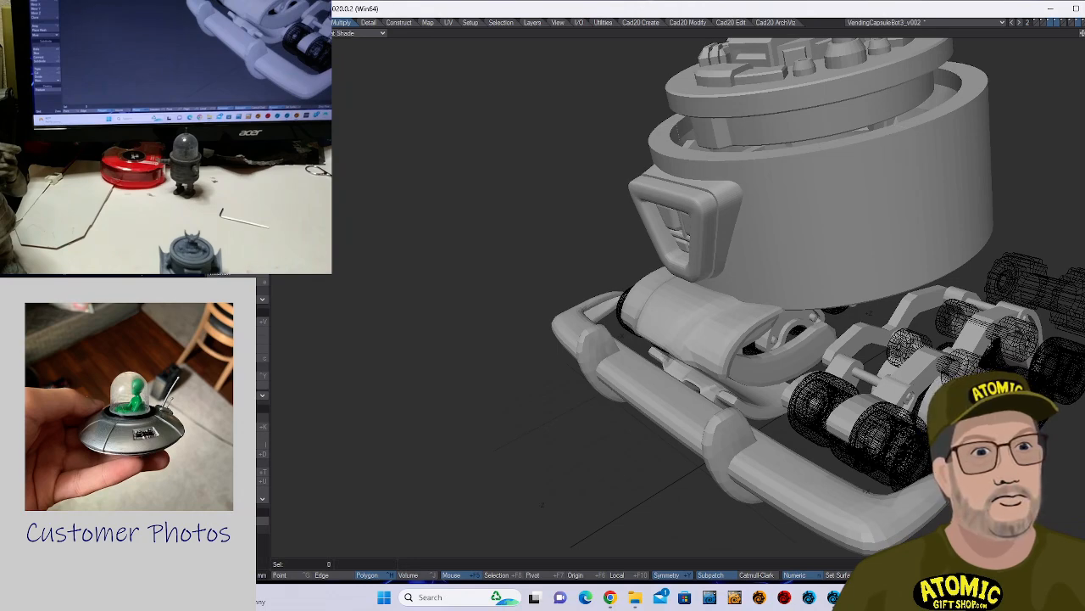
pyautogui.hotkey('ctrl', 'z')
pyautogui.keyDown('alt'); pyautogui.moveTo(813, 280); pyautogui.dragTo(819, 194); pyautogui.keyUp('alt')
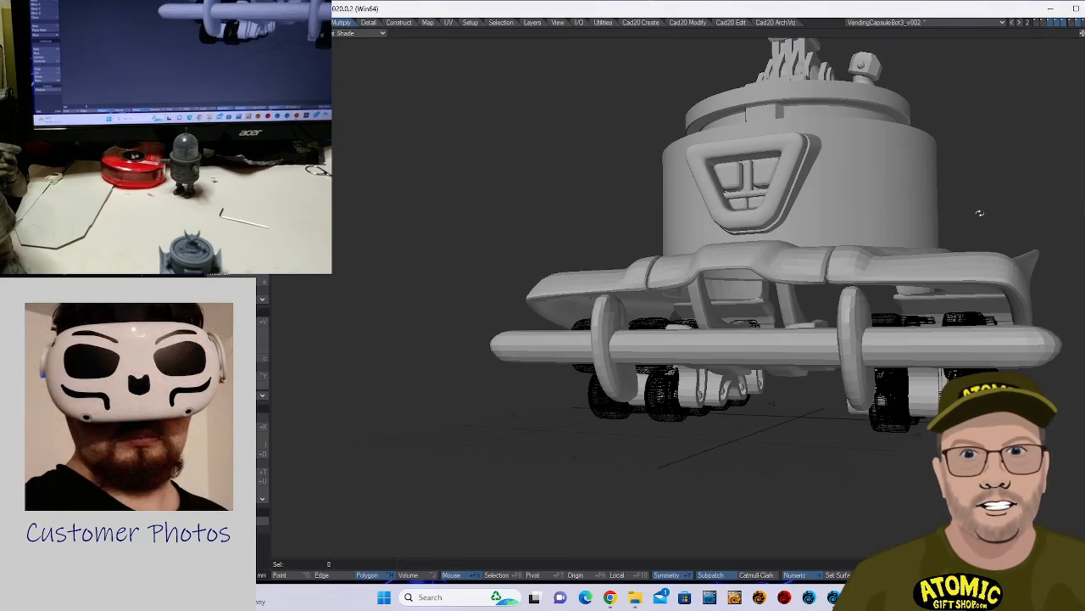
pyautogui.keyDown('alt'); pyautogui.moveTo(979, 213); pyautogui.dragTo(685, 247); pyautogui.keyUp('alt')
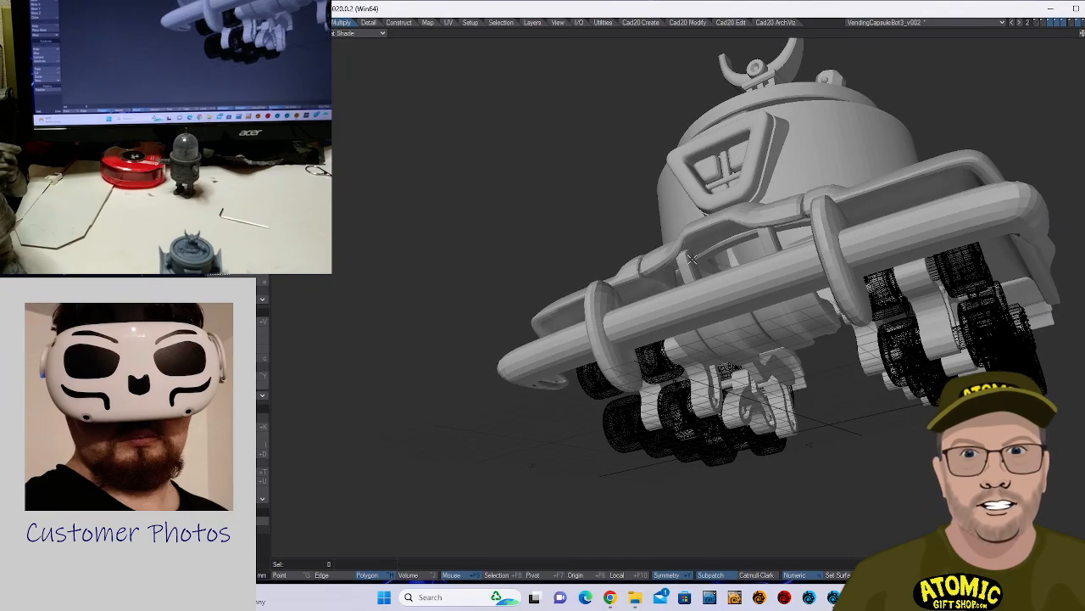
pyautogui.keyDown('alt'); pyautogui.moveTo(795, 232); pyautogui.dragTo(680, 298); pyautogui.keyUp('alt')
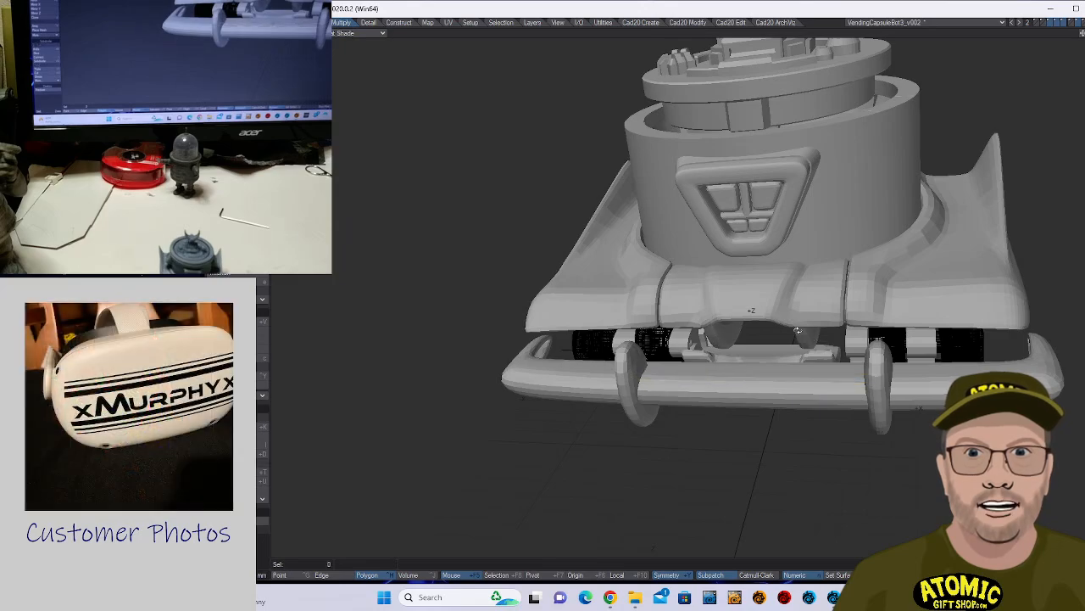
pyautogui.keyDown('alt'); pyautogui.moveTo(798, 330); pyautogui.dragTo(864, 280); pyautogui.keyUp('alt')
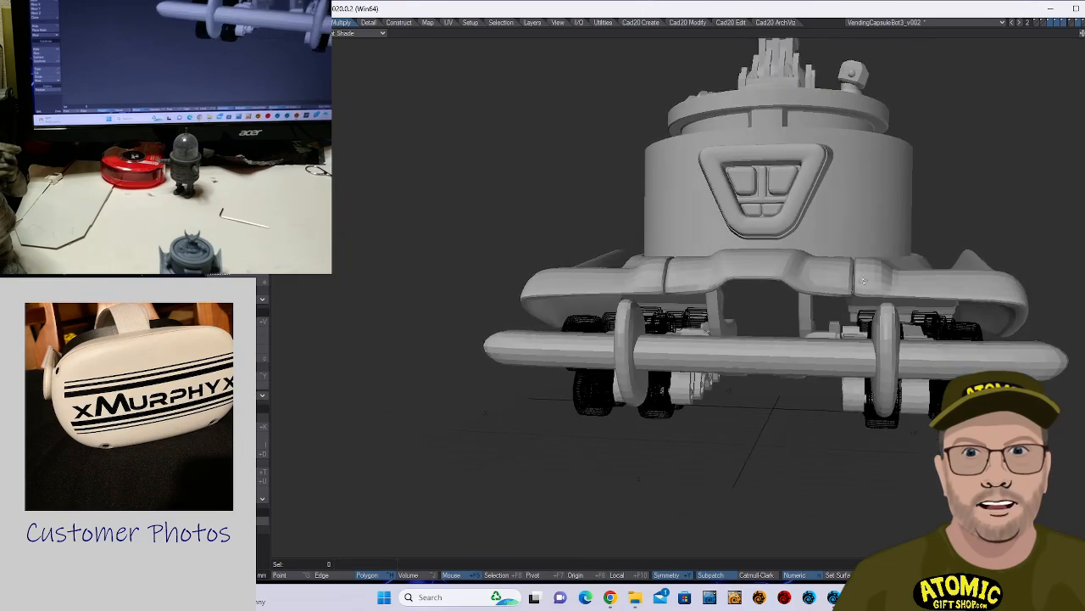
pyautogui.keyDown('alt'); pyautogui.moveTo(740, 281); pyautogui.dragTo(749, 154); pyautogui.keyUp('alt')
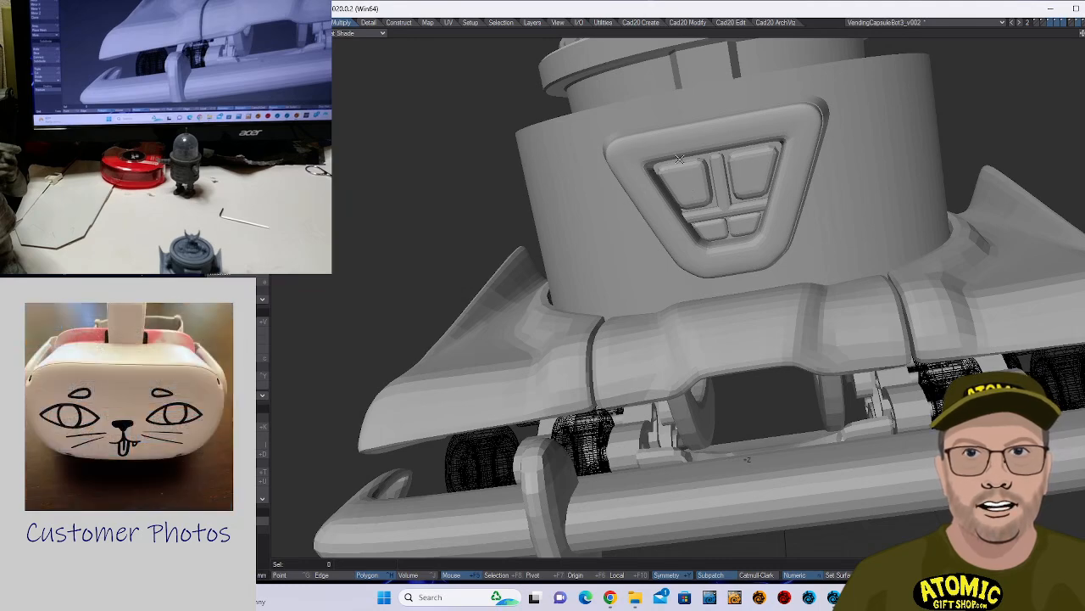
# - Examine the assembled robot from several angles and inspect where the cylindrical body meets the fenders up close
pyautogui.keyDown('alt'); pyautogui.moveTo(838, 175); pyautogui.dragTo(670, 280); pyautogui.keyUp('alt')
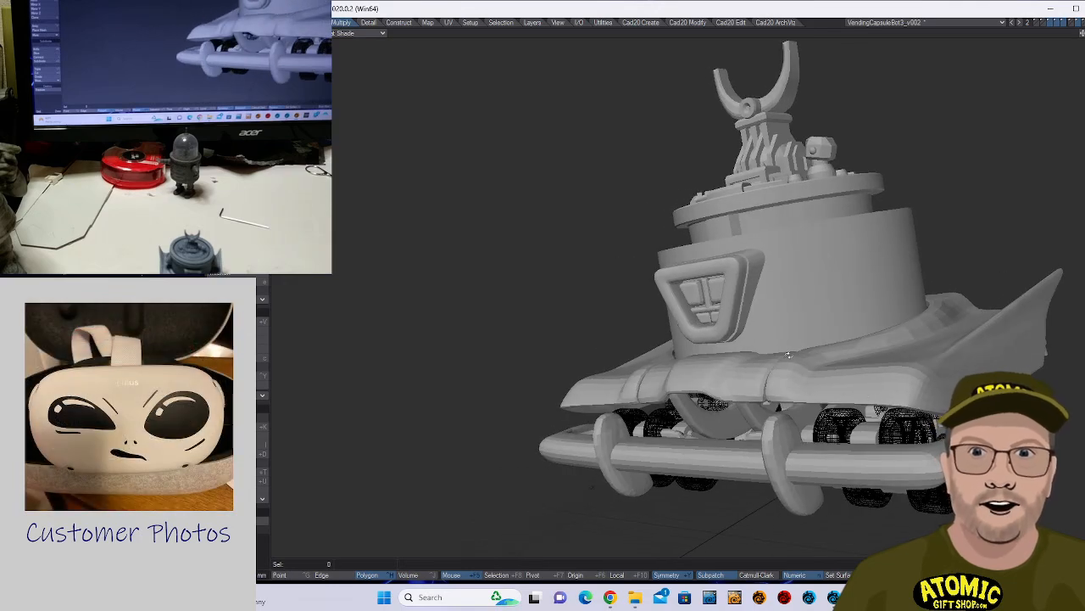
pyautogui.keyDown('alt'); pyautogui.moveTo(788, 356); pyautogui.dragTo(723, 273); pyautogui.keyUp('alt')
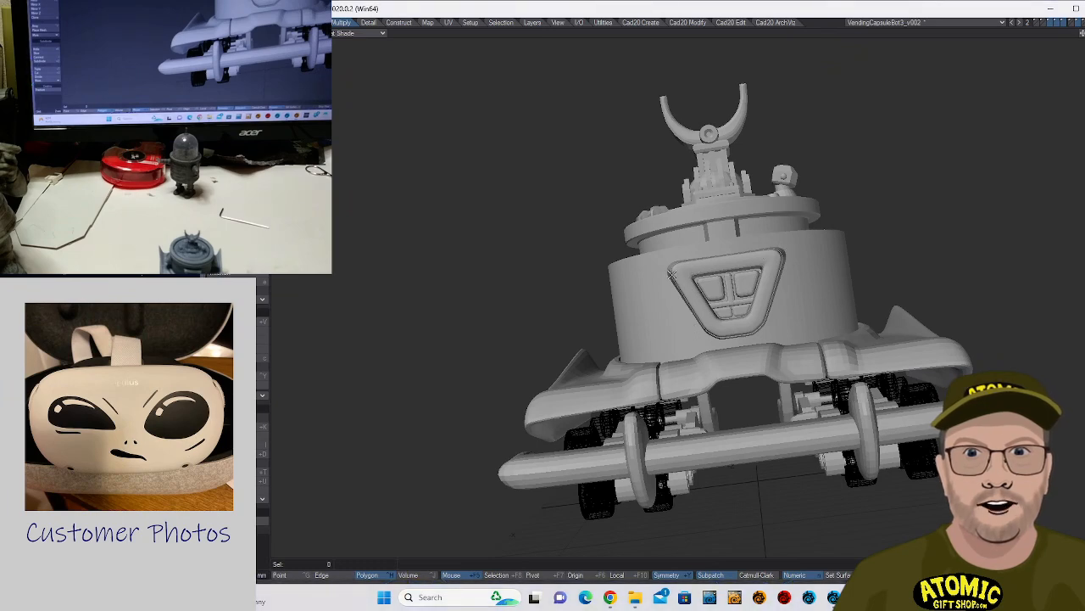
pyautogui.keyDown('alt'); pyautogui.moveTo(642, 328); pyautogui.dragTo(842, 320); pyautogui.keyUp('alt')
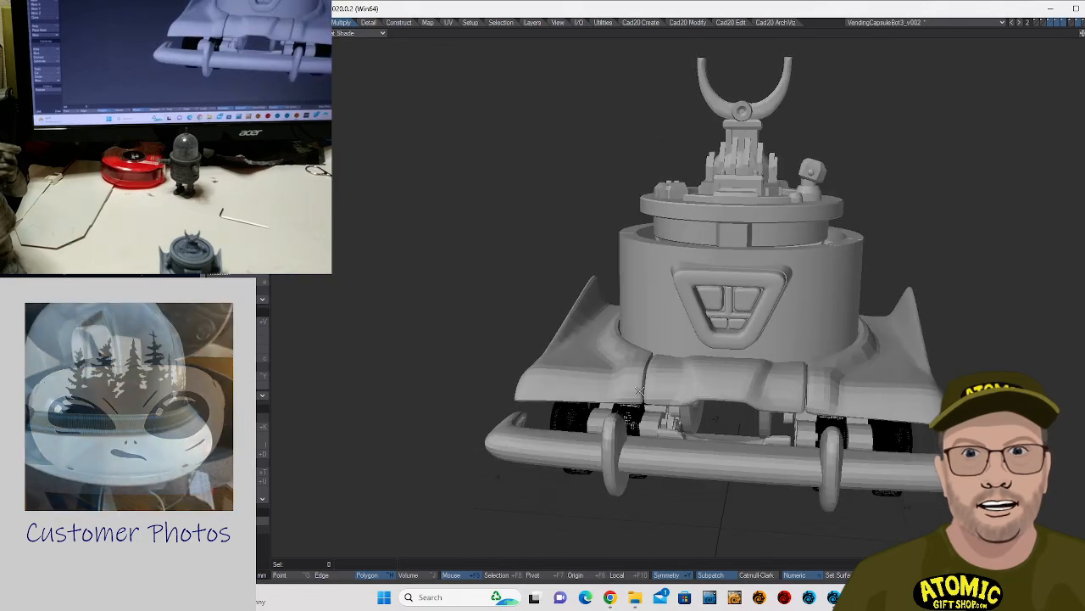
pyautogui.keyDown('alt'); pyautogui.moveTo(782, 389); pyautogui.dragTo(708, 338); pyautogui.keyUp('alt')
pyautogui.keyDown('ctrl'); pyautogui.keyDown('alt'); pyautogui.moveTo(544, 174); pyautogui.dragTo(620, 147); pyautogui.keyUp('alt'); pyautogui.keyUp('ctrl')
pyautogui.keyDown('alt'); pyautogui.moveTo(810, 305); pyautogui.dragTo(821, 254); pyautogui.keyUp('alt')
pyautogui.scroll(8, 821, 255)
pyautogui.keyDown('alt'); pyautogui.moveTo(872, 294); pyautogui.dragTo(481, 345); pyautogui.keyUp('alt')
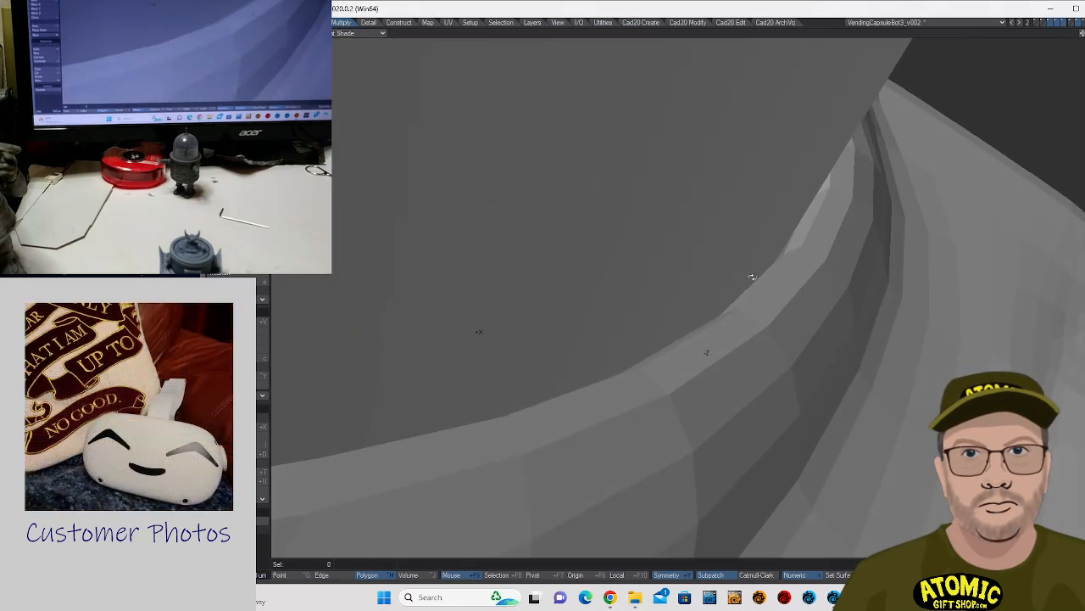
# - Select the complete band of polygons forming the cylindrical body's outer wall
pyautogui.click(762, 274)
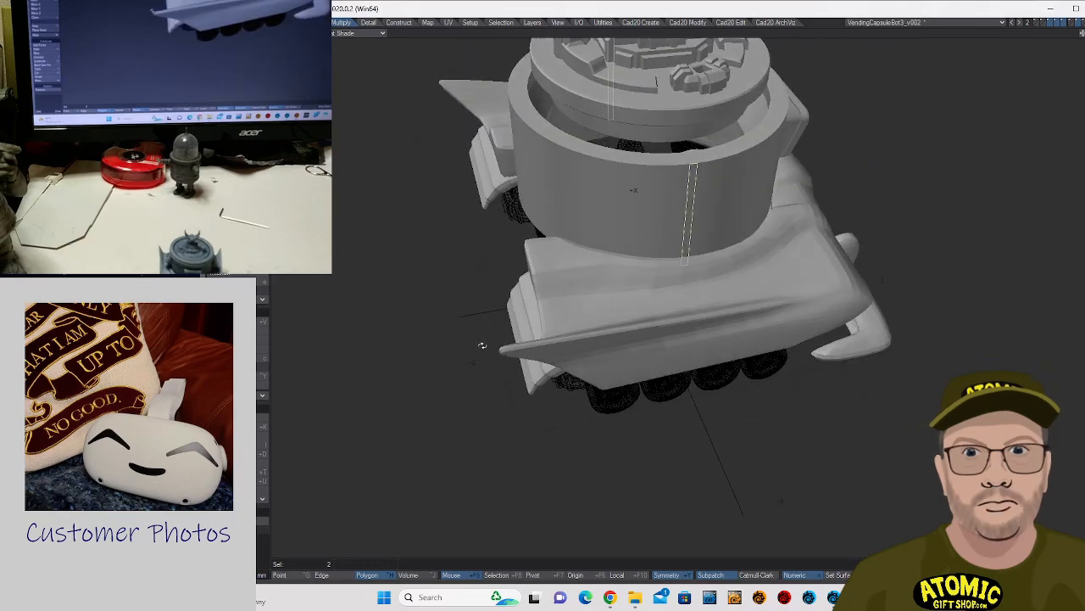
pyautogui.hotkey('shift', 'z')
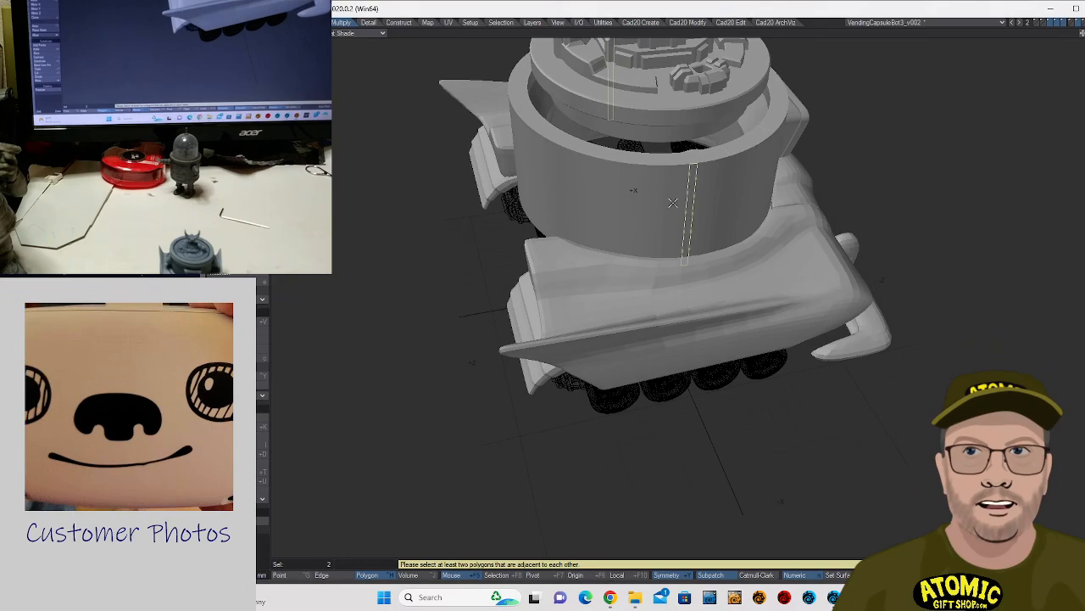
pyautogui.moveTo(673, 203); pyautogui.dragTo(694, 201)
pyautogui.hotkey('shift', 'z')
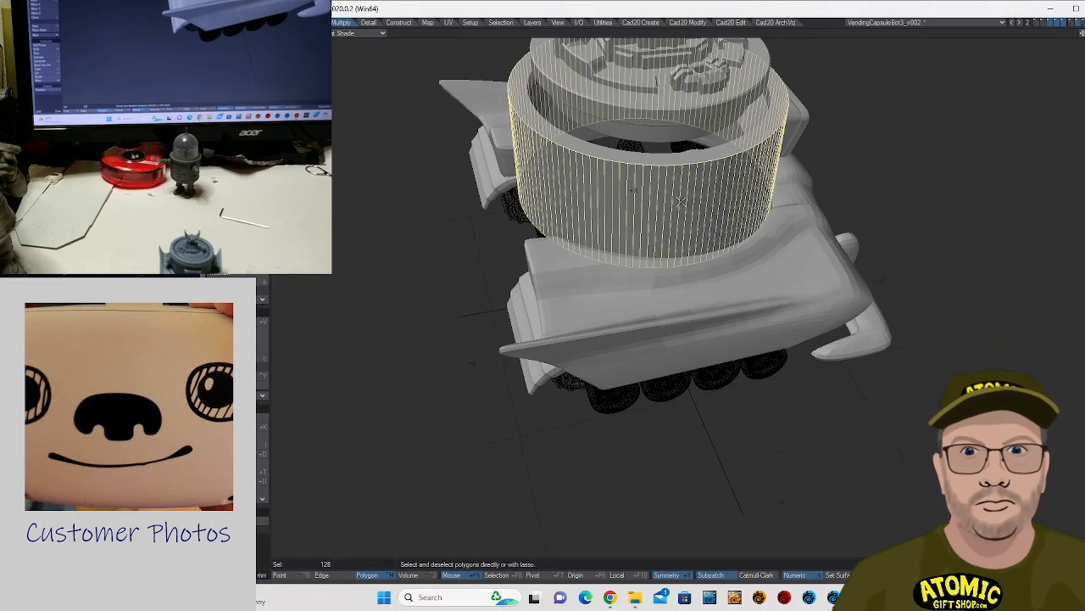
# - Scale the body's outer wall slightly inward in the top view, with the action center set to Selection
pyautogui.hotkey('shift', 'a')
pyautogui.press('KP_0')
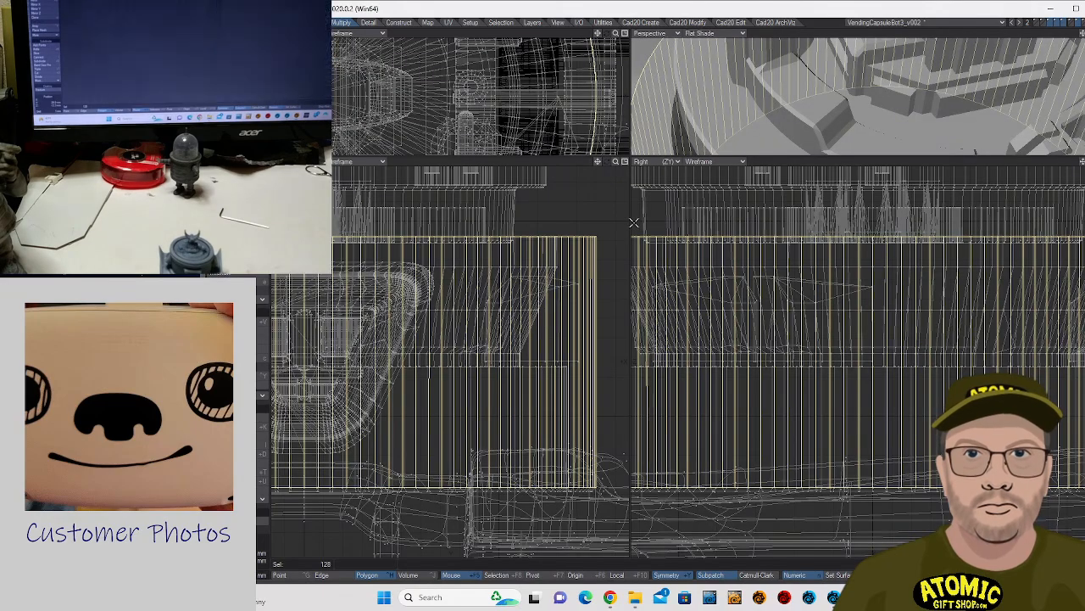
pyautogui.press('a')
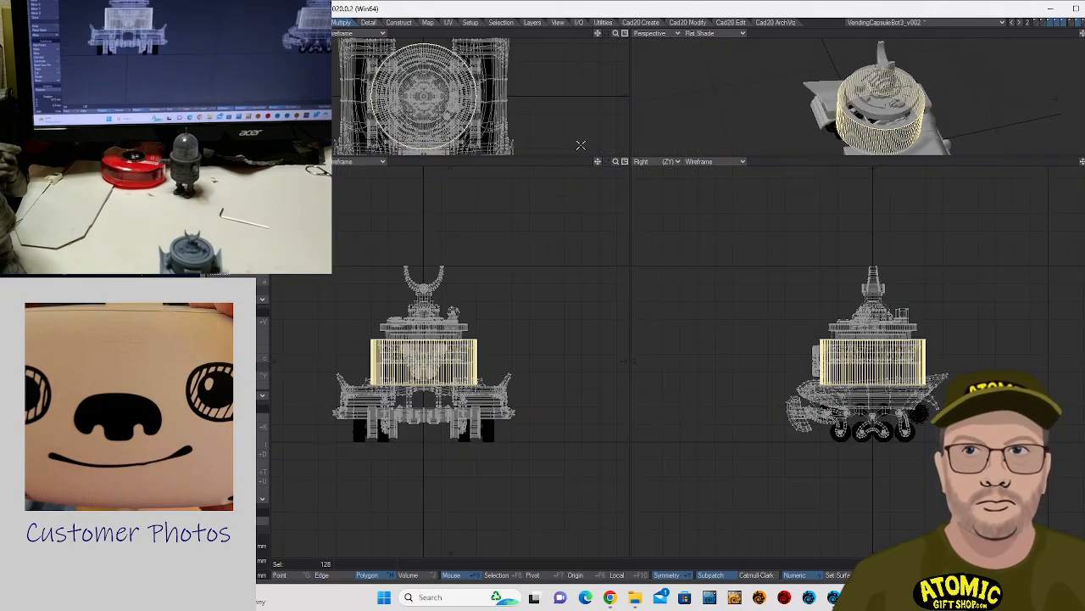
pyautogui.click(626, 34)
pyautogui.hotkey('shift', 'a')
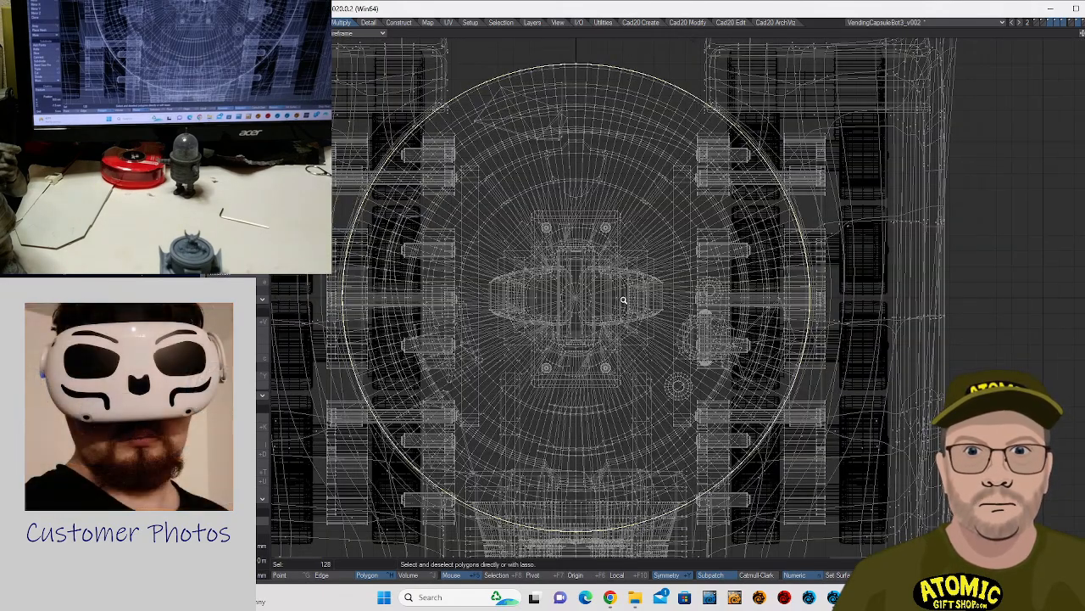
pyautogui.keyDown('ctrl'); pyautogui.keyDown('alt'); pyautogui.moveTo(624, 299); pyautogui.dragTo(649, 295); pyautogui.keyUp('alt'); pyautogui.keyUp('ctrl')
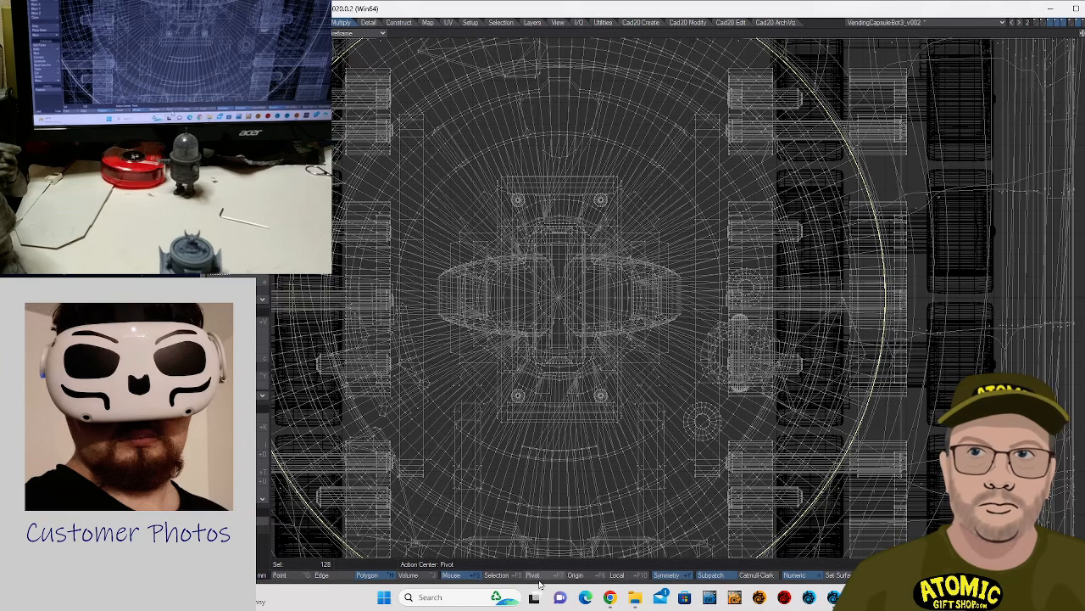
pyautogui.click(500, 575)
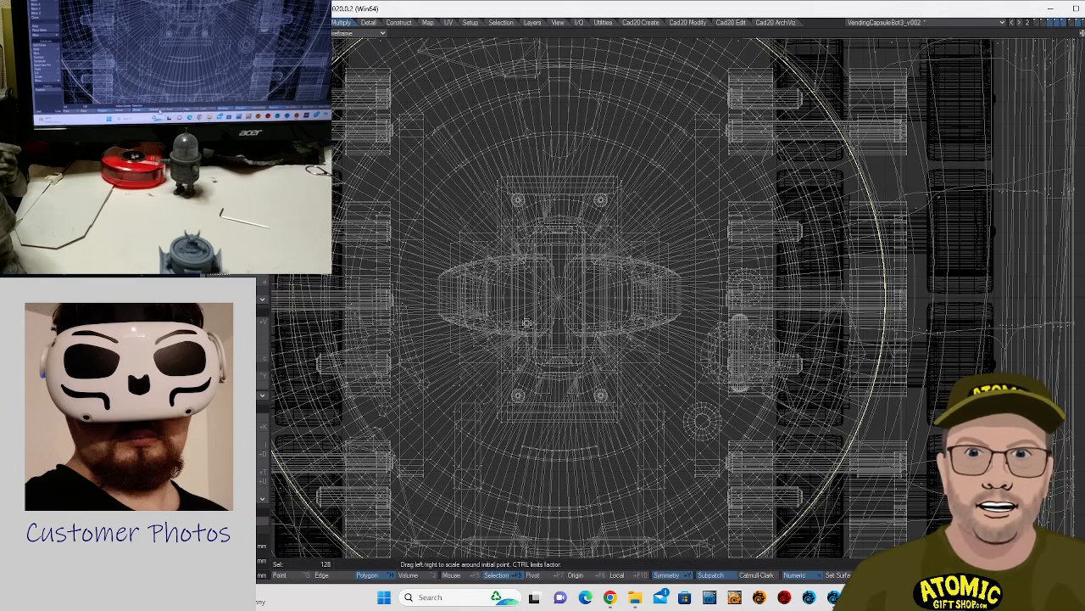
pyautogui.press('h')
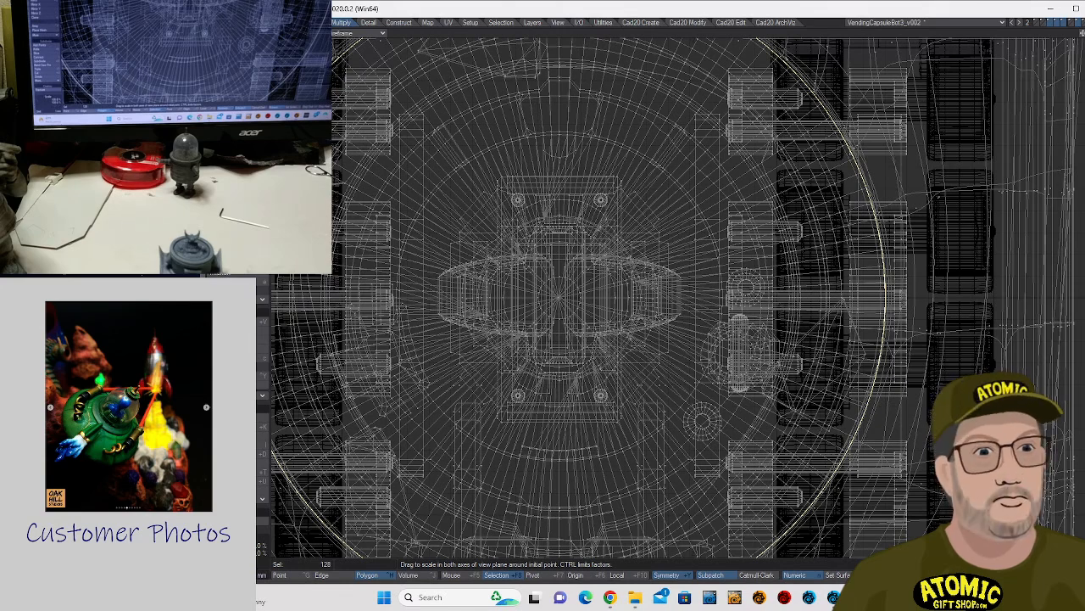
pyautogui.moveTo(560, 297); pyautogui.dragTo(555, 298)
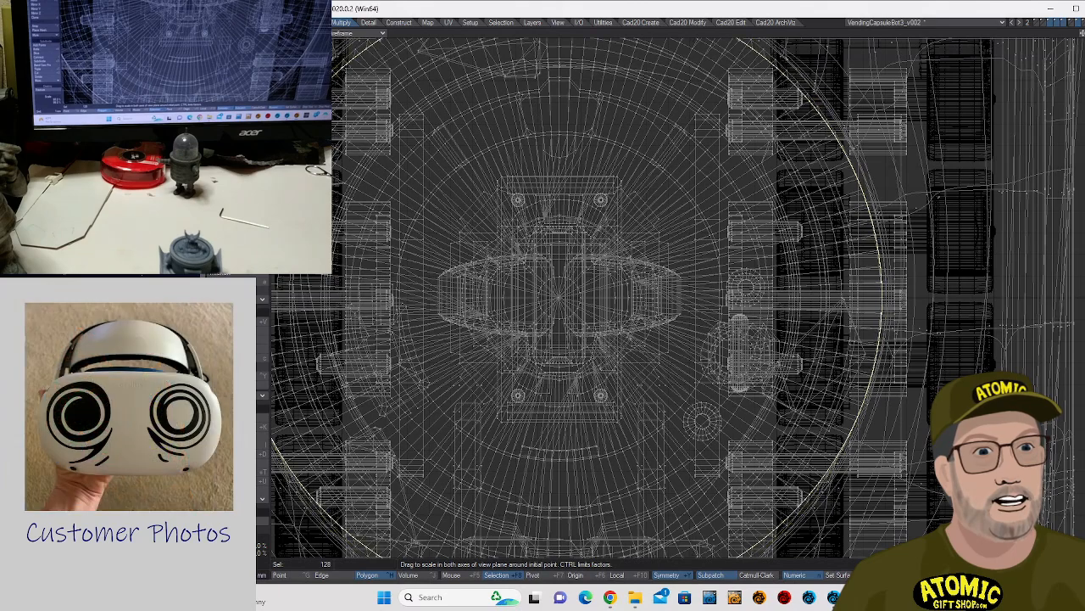
pyautogui.moveTo(556, 298); pyautogui.dragTo(555, 294)
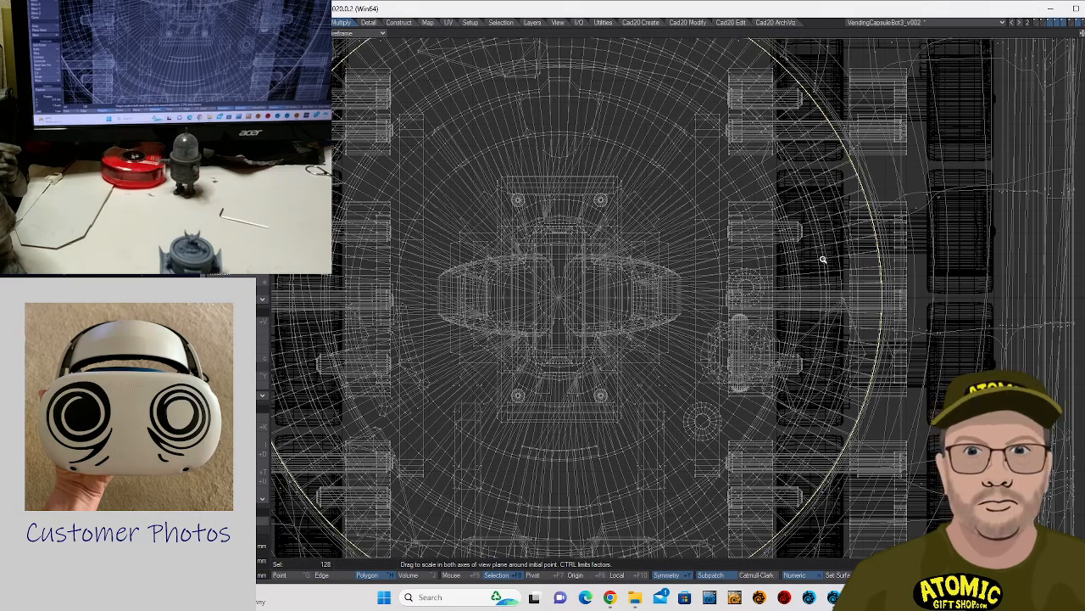
# - Inspect the gap between the narrowed body wall and the surrounding fenders from above and in perspective
pyautogui.keyDown('ctrl'); pyautogui.keyDown('alt'); pyautogui.moveTo(824, 259); pyautogui.dragTo(770, 266); pyautogui.keyUp('alt'); pyautogui.keyUp('ctrl')
pyautogui.keyDown('alt'); pyautogui.moveTo(823, 293); pyautogui.dragTo(748, 283); pyautogui.keyUp('alt')
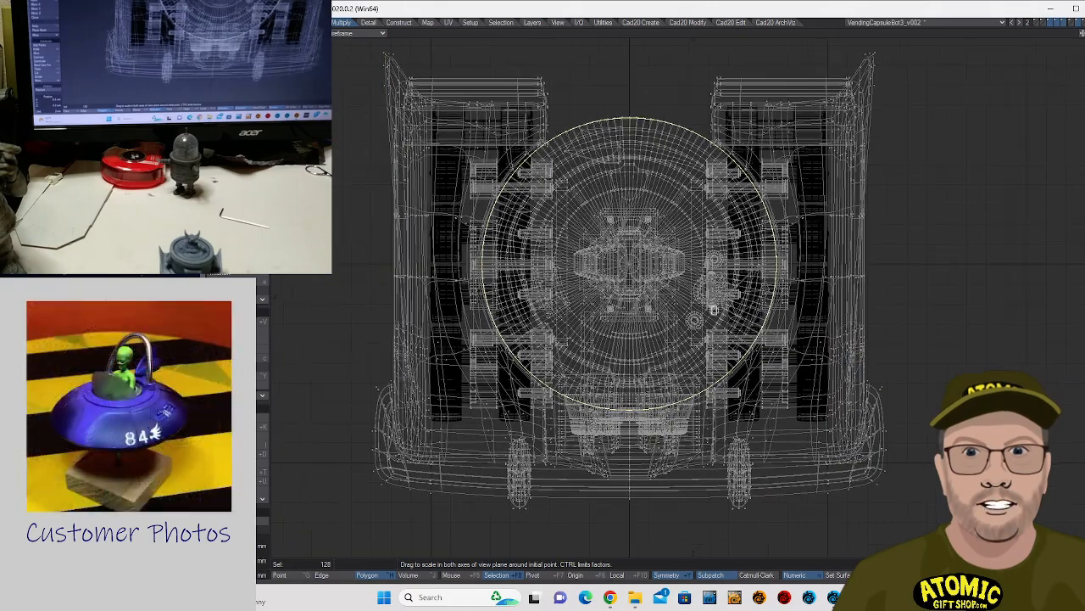
pyautogui.press('KP_0')
pyautogui.keyDown('alt'); pyautogui.moveTo(726, 325); pyautogui.dragTo(699, 300); pyautogui.keyUp('alt')
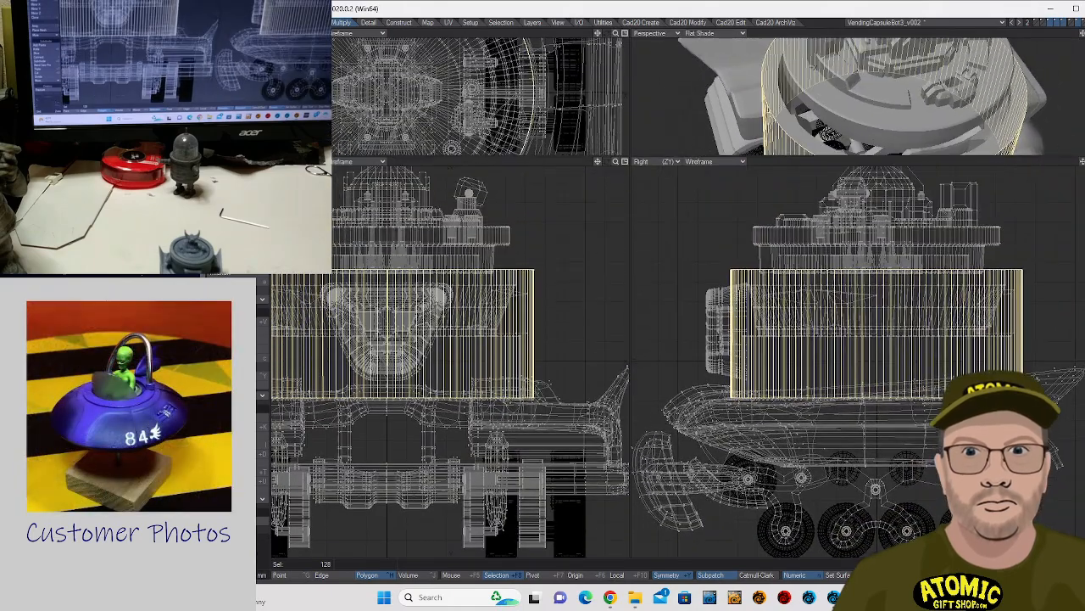
pyautogui.press('KP_0')
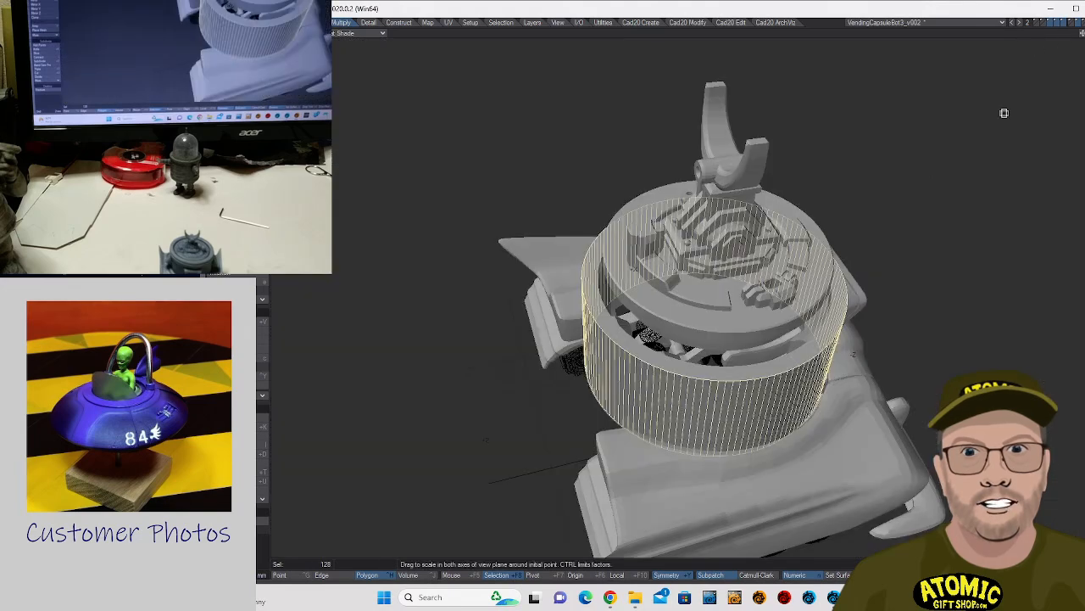
pyautogui.moveTo(767, 391)
pyautogui.keyDown('ctrl'); pyautogui.keyDown('alt'); pyautogui.mouseDown()
pyautogui.moveTo(823, 424)
pyautogui.moveTo(848, 380)
pyautogui.moveTo(783, 356)
pyautogui.moveTo(766, 379)
pyautogui.mouseUp(); pyautogui.keyUp('alt'); pyautogui.keyUp('ctrl')
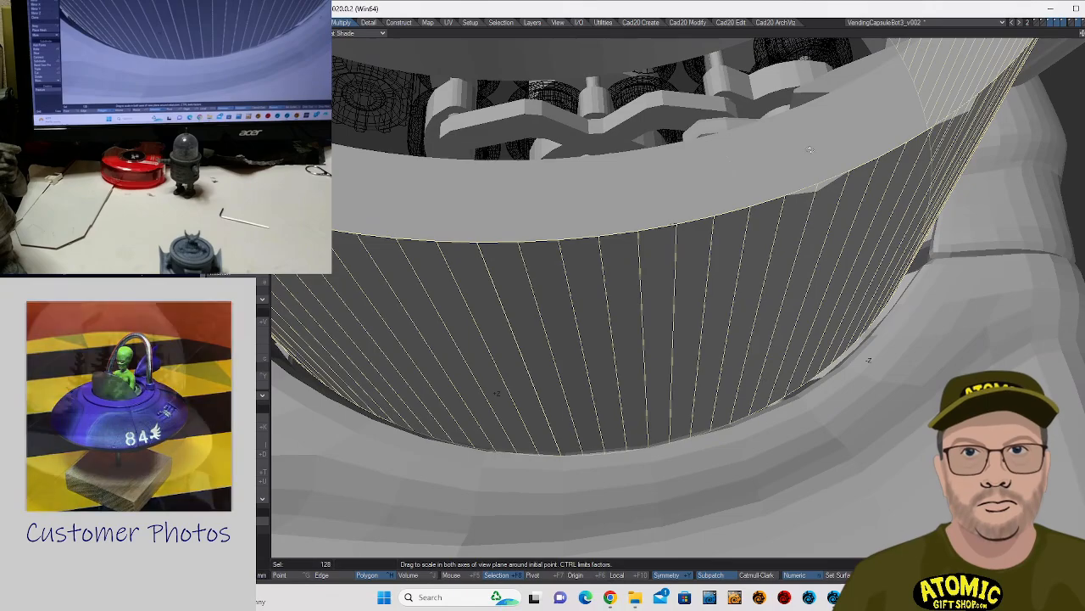
pyautogui.keyDown('alt'); pyautogui.moveTo(800, 207); pyautogui.dragTo(758, 206); pyautogui.keyUp('alt')
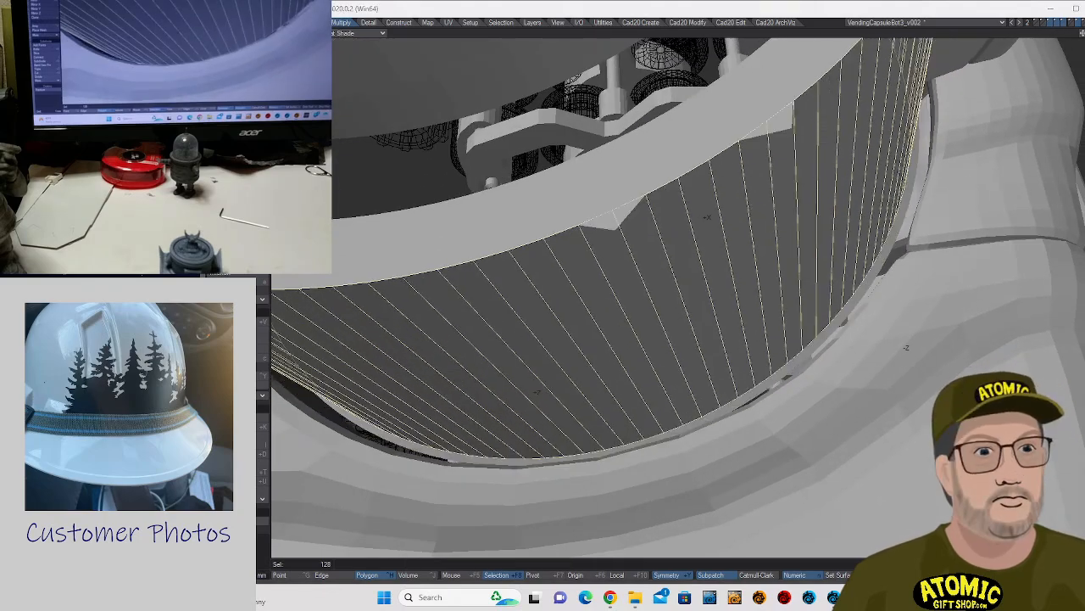
pyautogui.keyDown('alt'); pyautogui.moveTo(814, 322); pyautogui.dragTo(722, 223); pyautogui.keyUp('alt')
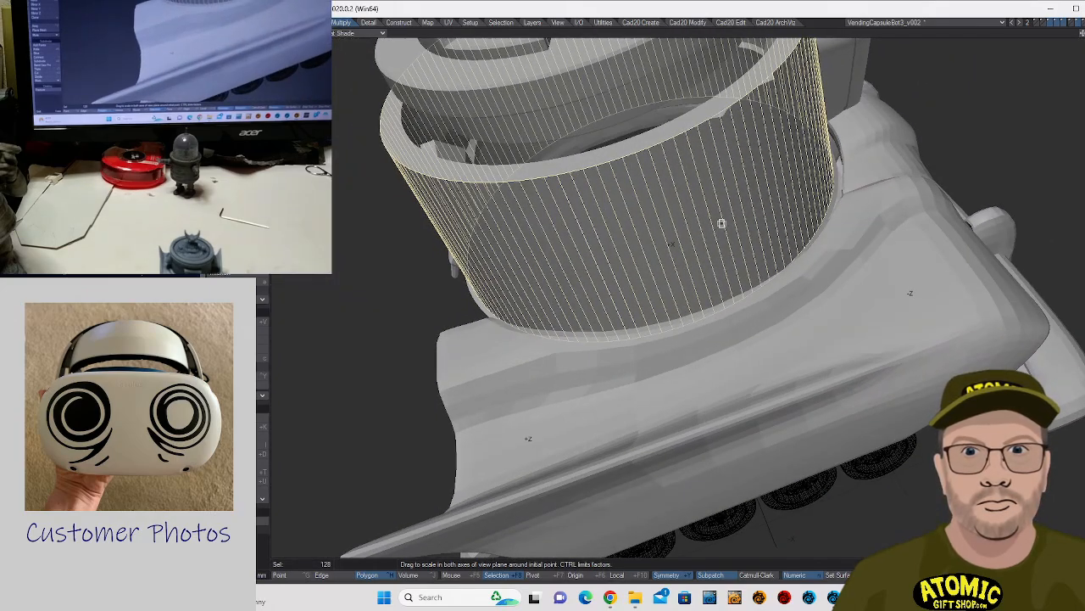
# - Isolate the cylindrical body's layer from the rest of the assembly
pyautogui.press('=')
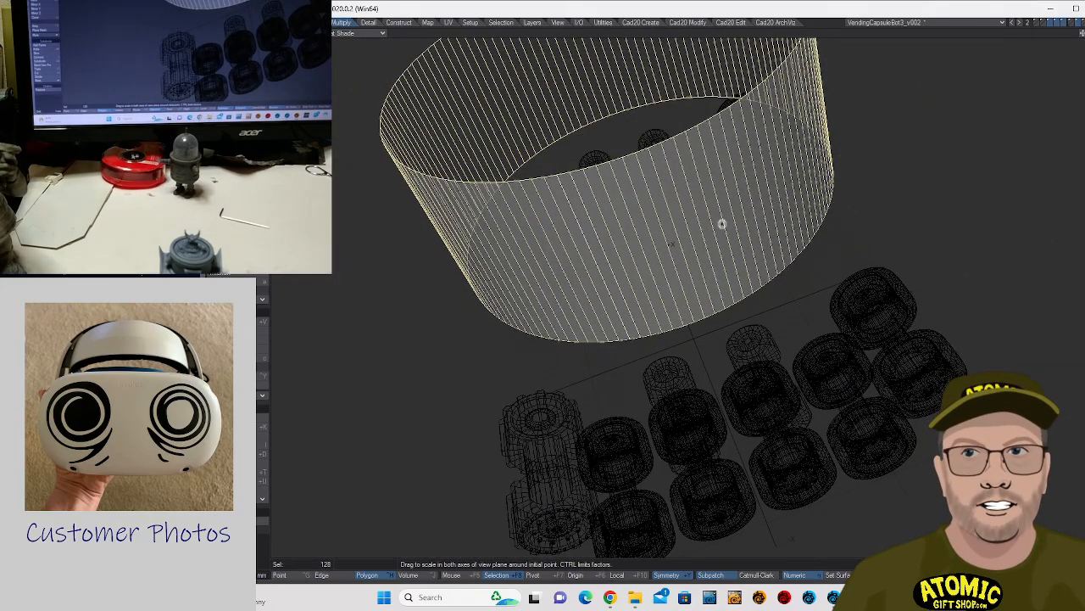
pyautogui.press('\\')
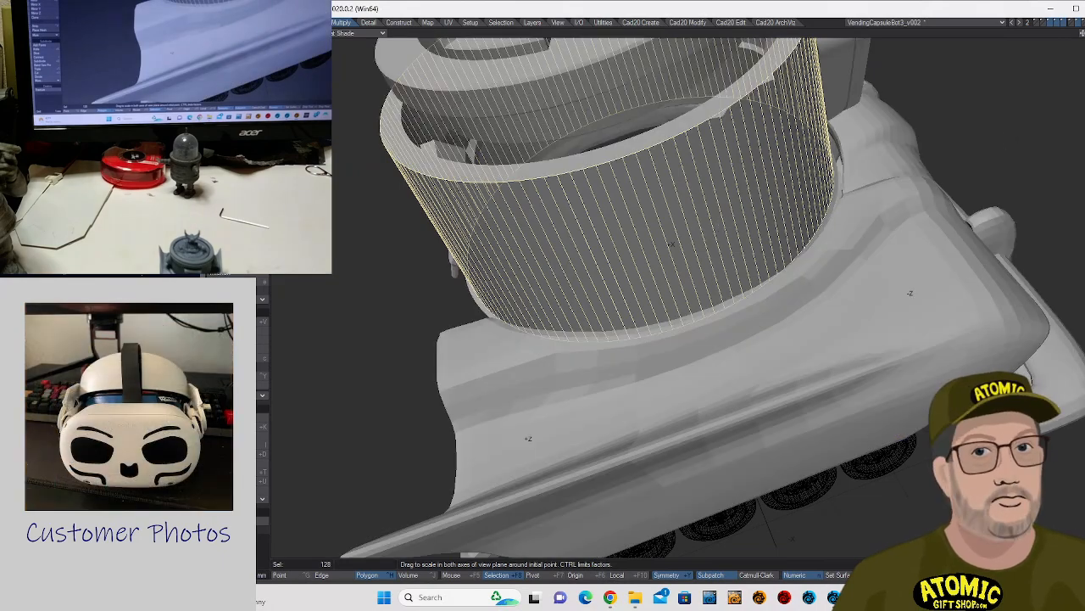
pyautogui.press('=')
pyautogui.keyDown('ctrl'); pyautogui.keyDown('alt'); pyautogui.moveTo(674, 136); pyautogui.dragTo(700, 131); pyautogui.keyUp('alt'); pyautogui.keyUp('ctrl')
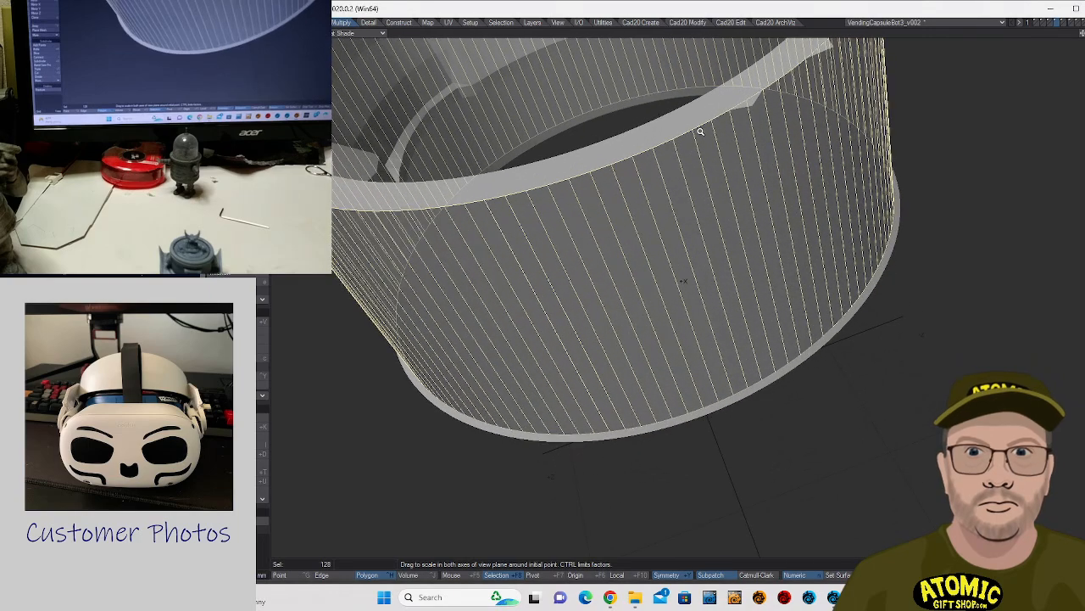
# - Select the stray points sticking out as spikes on both sides of the cylindrical body's rim and delete them
pyautogui.press('space')
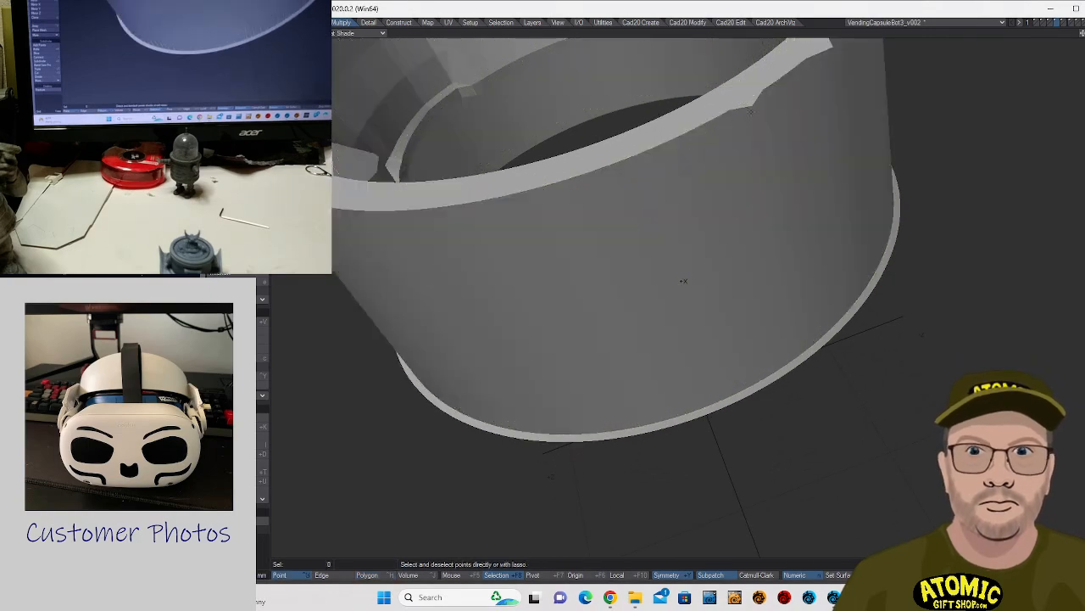
pyautogui.click(751, 107)
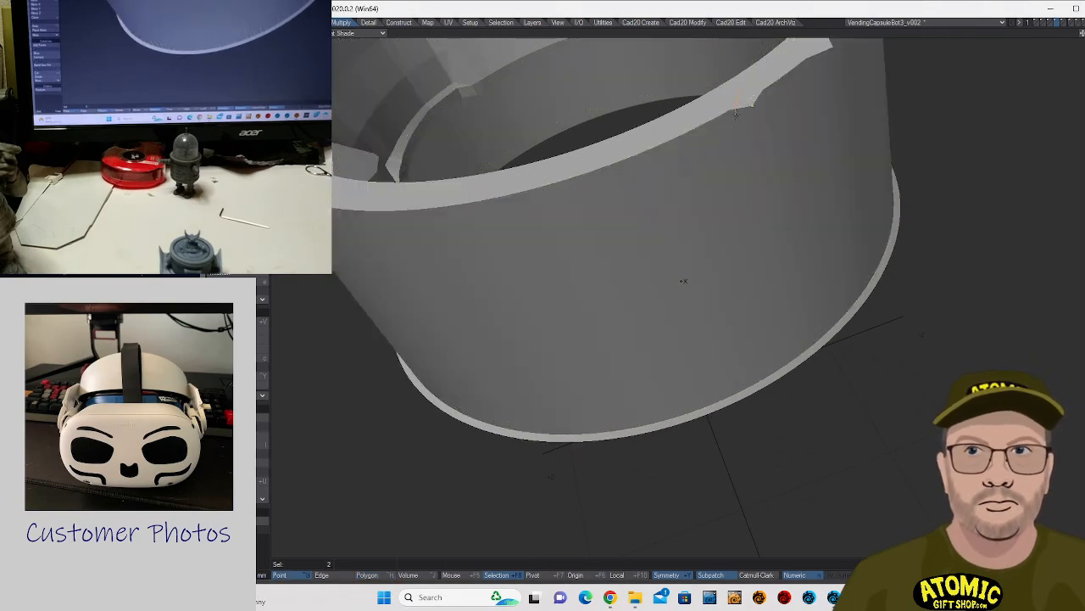
pyautogui.keyDown('alt'); pyautogui.moveTo(684, 281); pyautogui.dragTo(741, 269); pyautogui.keyUp('alt')
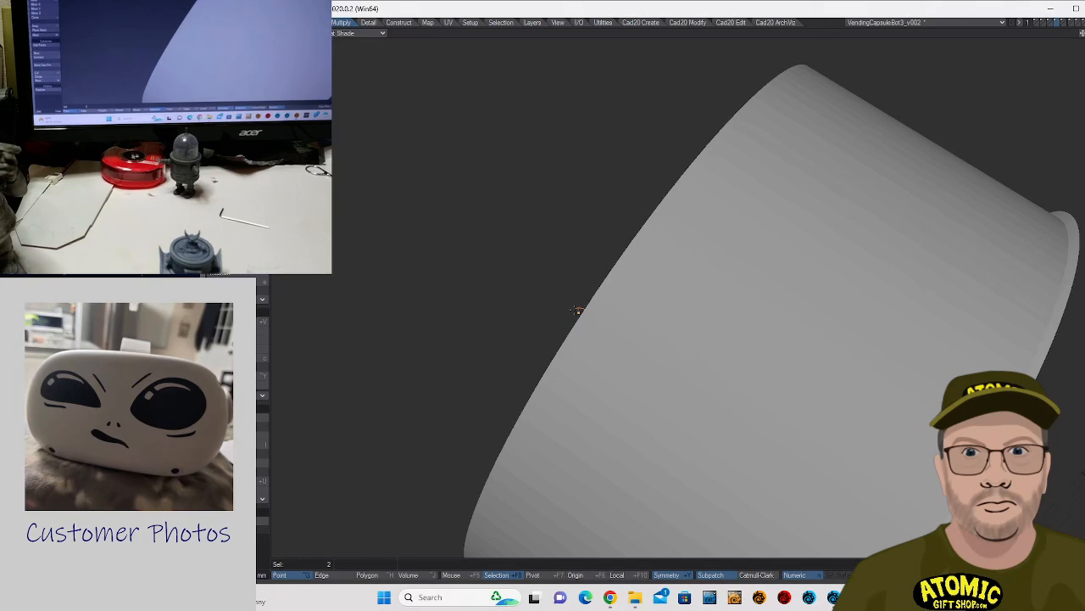
pyautogui.keyDown('alt'); pyautogui.moveTo(592, 313); pyautogui.dragTo(775, 300); pyautogui.keyUp('alt')
pyautogui.click(965, 272)
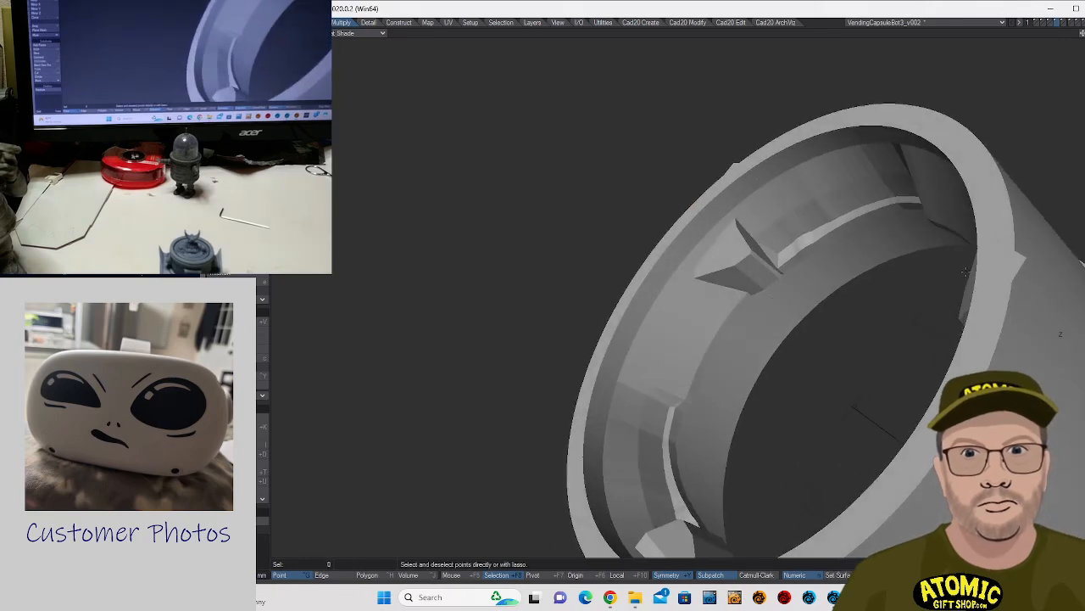
pyautogui.click(1017, 265)
pyautogui.keyDown('alt'); pyautogui.moveTo(1051, 233); pyautogui.dragTo(750, 332); pyautogui.keyUp('alt')
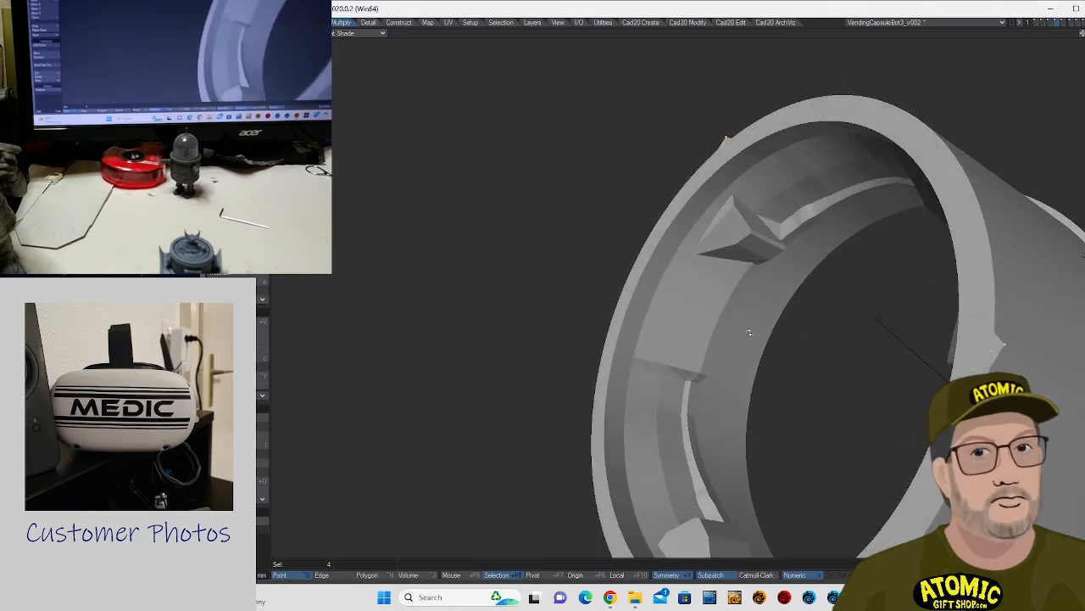
pyautogui.press('Delete')
# - Select the ring of points around the cylindrical body's outer rim edge and scale it slightly inward
pyautogui.keyDown('alt'); pyautogui.moveTo(880, 294); pyautogui.dragTo(712, 212); pyautogui.keyUp('alt')
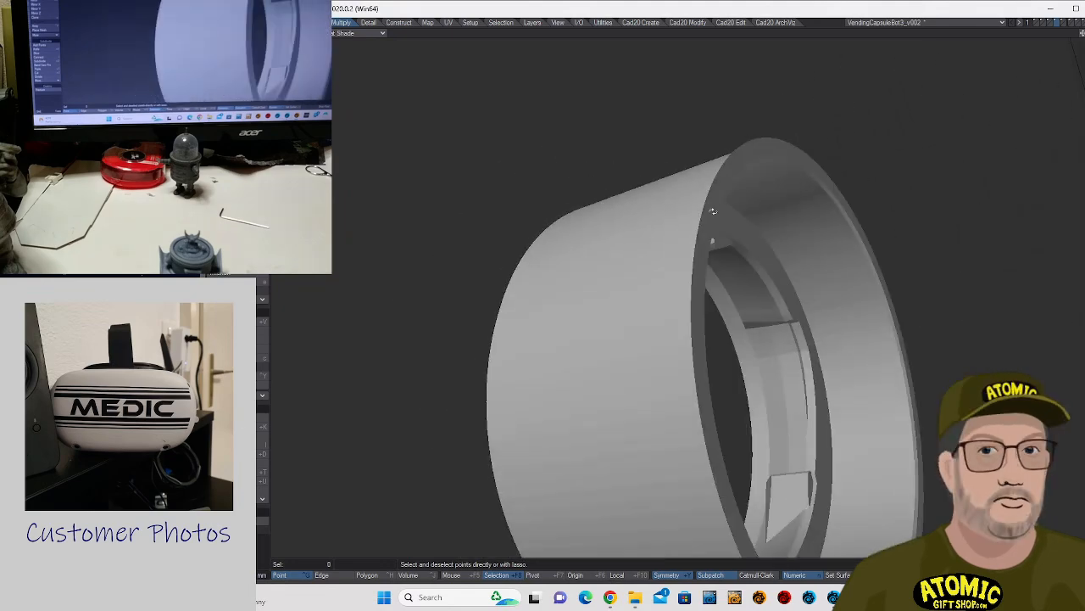
pyautogui.click(768, 137)
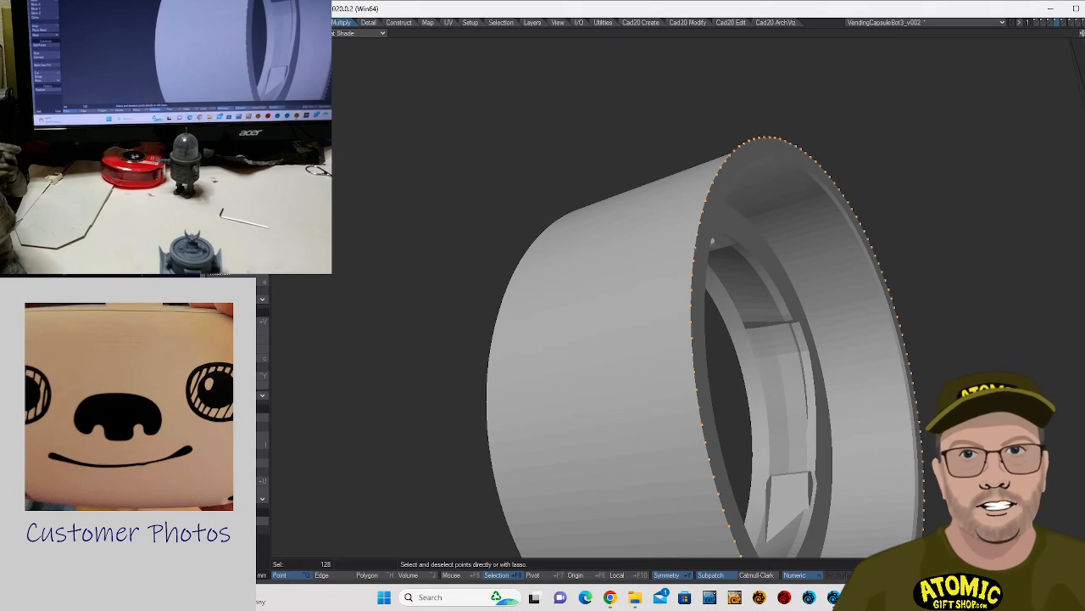
pyautogui.hotkey('shift', 'h')
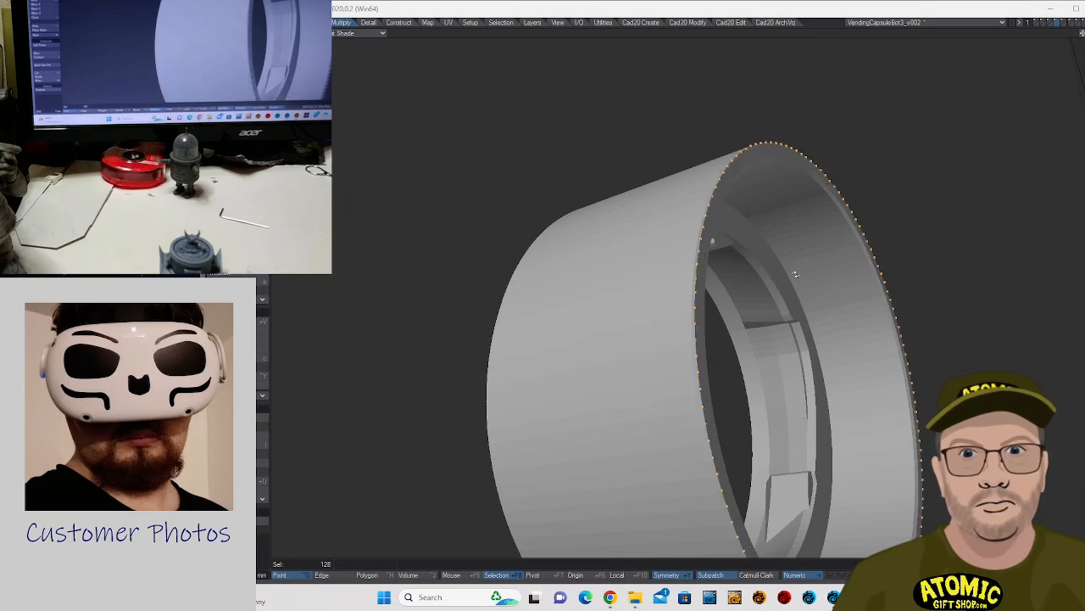
pyautogui.moveTo(795, 274); pyautogui.dragTo(933, 271, button='middle')
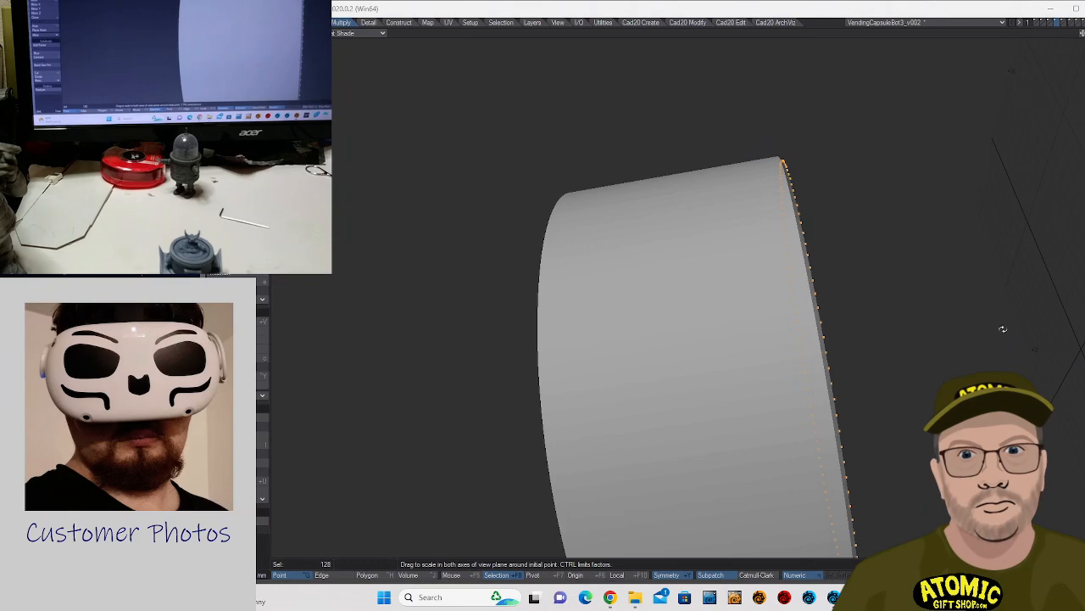
pyautogui.keyDown('alt'); pyautogui.moveTo(1003, 327); pyautogui.dragTo(873, 327); pyautogui.keyUp('alt')
# - Deselect the rim points and merge the cylindrical body's duplicate points automatically and with a fixed distance of 1 um
pyautogui.click(296, 501)
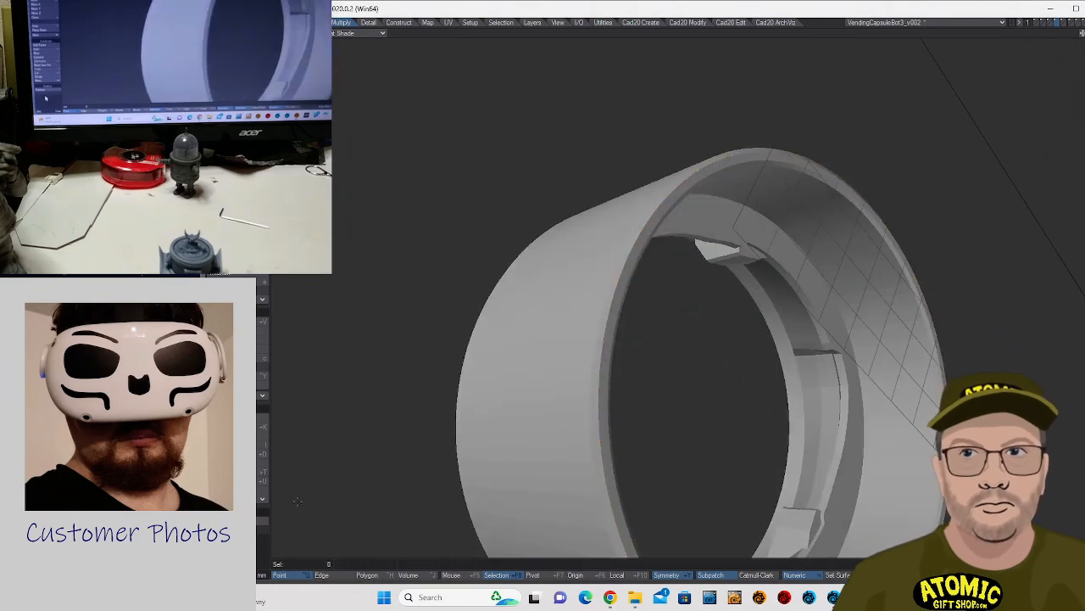
pyautogui.press('m')
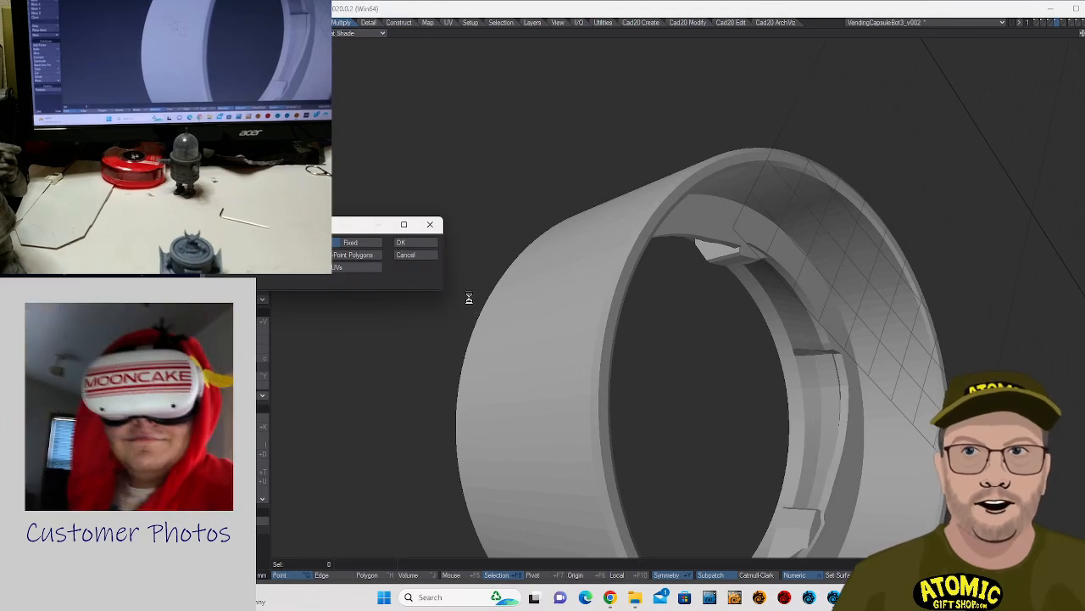
pyautogui.click(426, 243)
pyautogui.press('m')
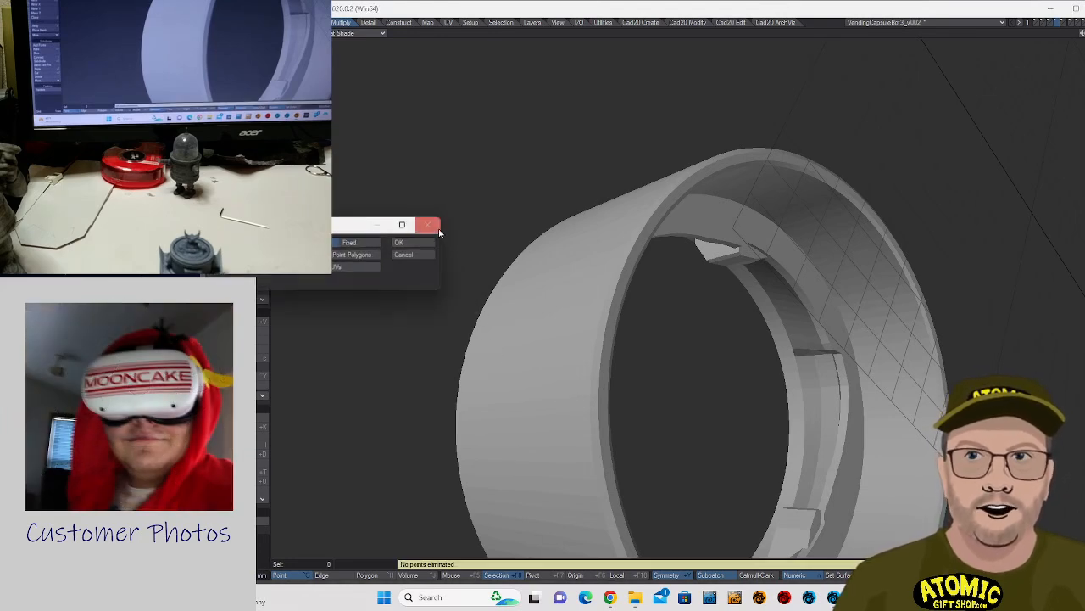
pyautogui.click(366, 245)
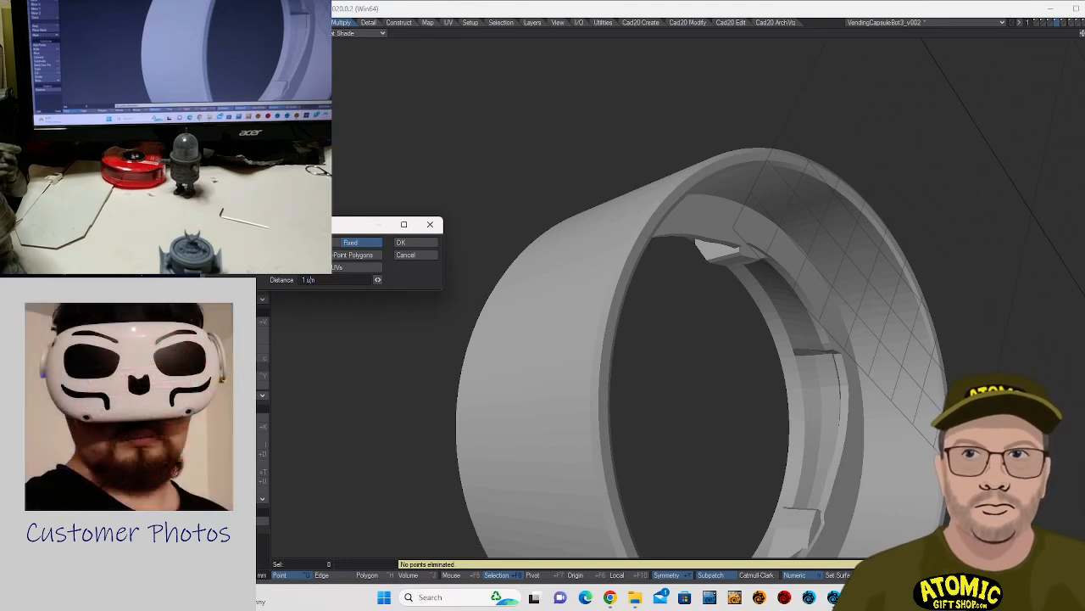
pyautogui.press('Return')
# - Bring the shoulder sockets' layer to the foreground with the cylindrical body behind it, and select the socket points beyond the base ring
pyautogui.keyDown('alt'); pyautogui.moveTo(585, 186); pyautogui.dragTo(748, 302); pyautogui.keyUp('alt')
pyautogui.keyDown('alt'); pyautogui.moveTo(596, 335); pyautogui.dragTo(625, 276); pyautogui.keyUp('alt')
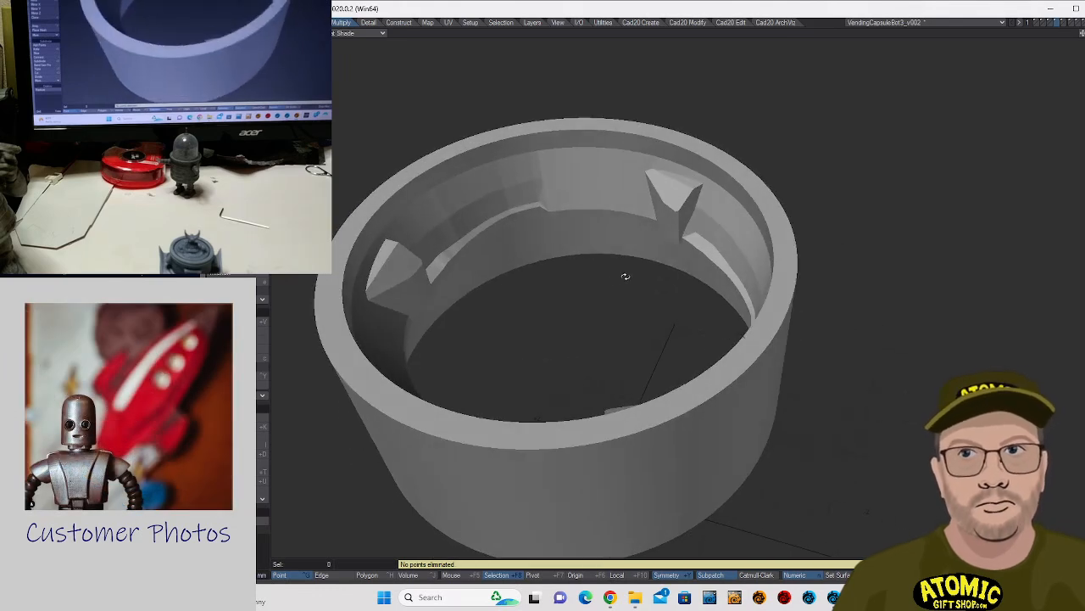
pyautogui.keyDown('ctrl'); pyautogui.keyDown('alt'); pyautogui.moveTo(854, 305); pyautogui.dragTo(704, 281); pyautogui.keyUp('alt'); pyautogui.keyUp('ctrl')
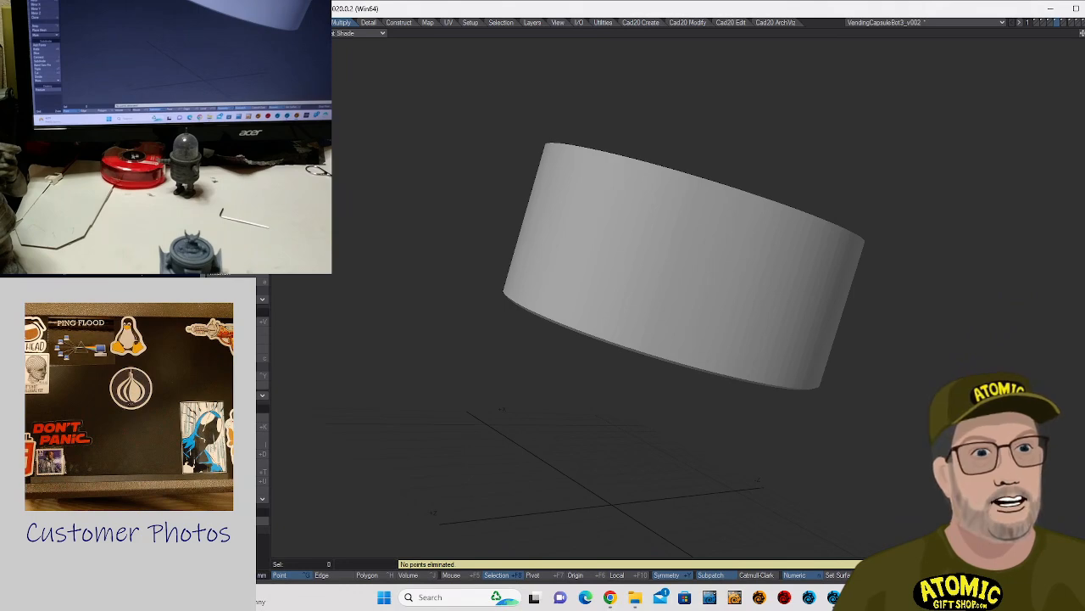
pyautogui.click(1070, 25)
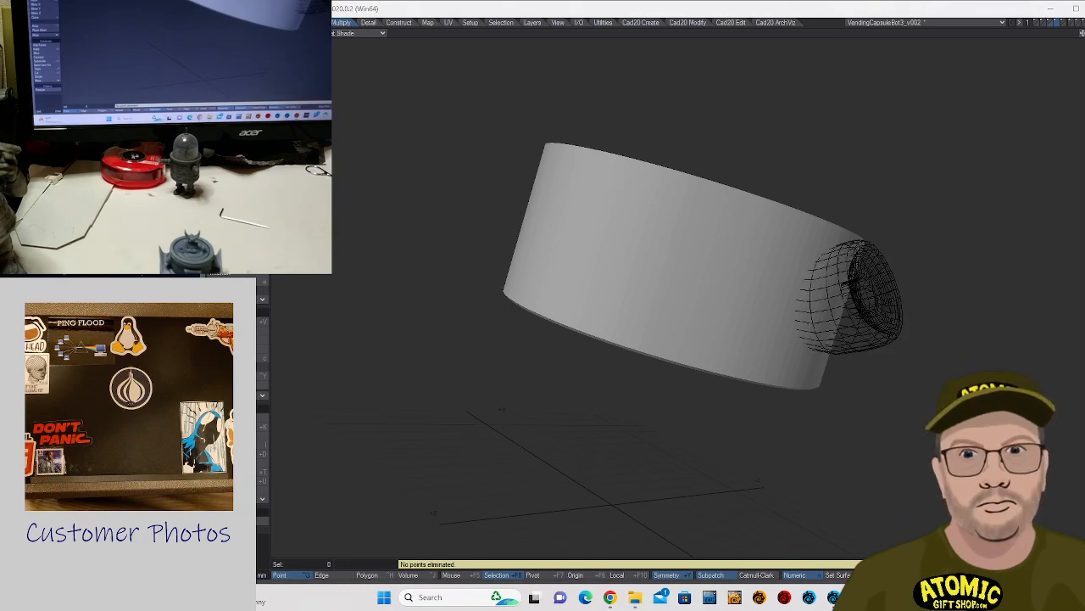
pyautogui.keyDown('shift'); pyautogui.click(1056, 20); pyautogui.keyUp('shift')
pyautogui.click(1050, 25)
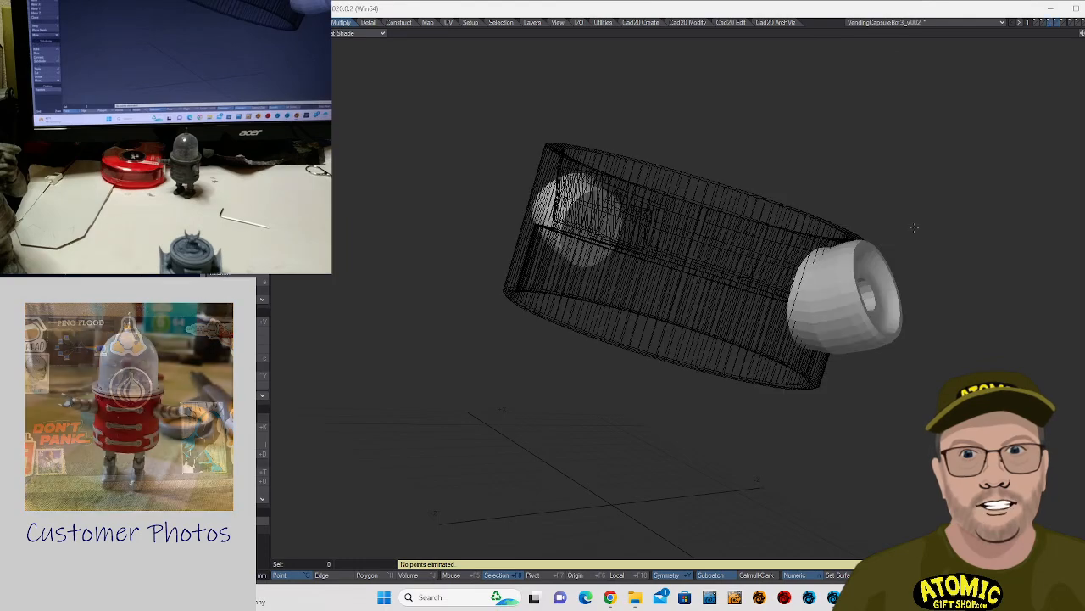
pyautogui.press('a')
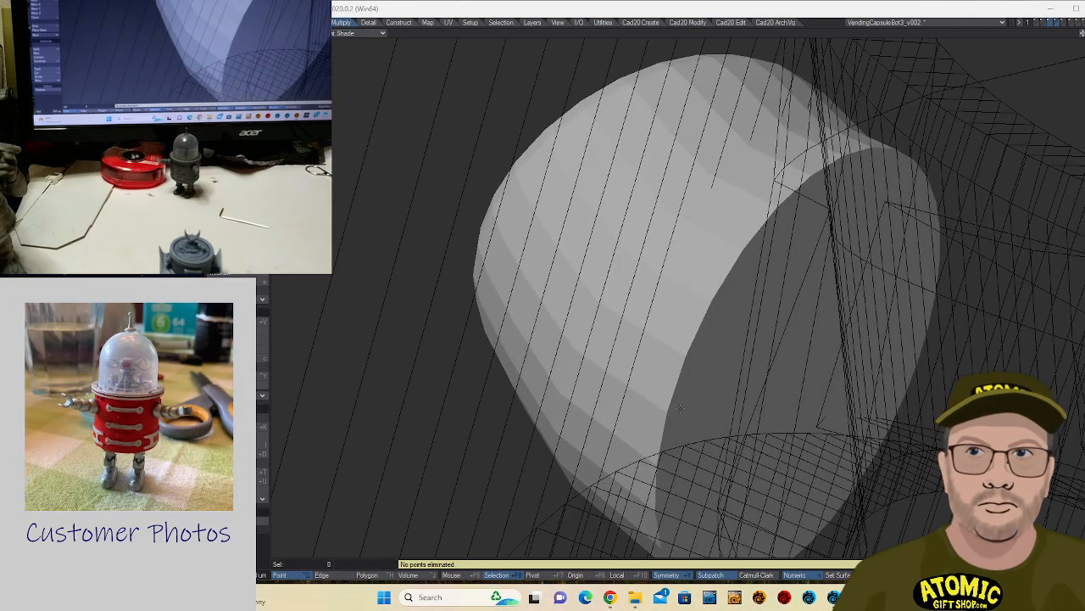
pyautogui.press('0')
pyautogui.press('a')
pyautogui.moveTo(303, 366)
pyautogui.keyDown('ctrl'); pyautogui.keyDown('alt'); pyautogui.mouseDown()
pyautogui.moveTo(458, 295)
pyautogui.moveTo(434, 305)
pyautogui.mouseUp(); pyautogui.keyUp('alt'); pyautogui.keyUp('ctrl')
pyautogui.moveTo(422, 307)
pyautogui.mouseDown(button='right')
pyautogui.moveTo(591, 265)
pyautogui.moveTo(599, 537)
pyautogui.moveTo(478, 544)
pyautogui.moveTo(450, 500)
pyautogui.mouseUp(button='right')
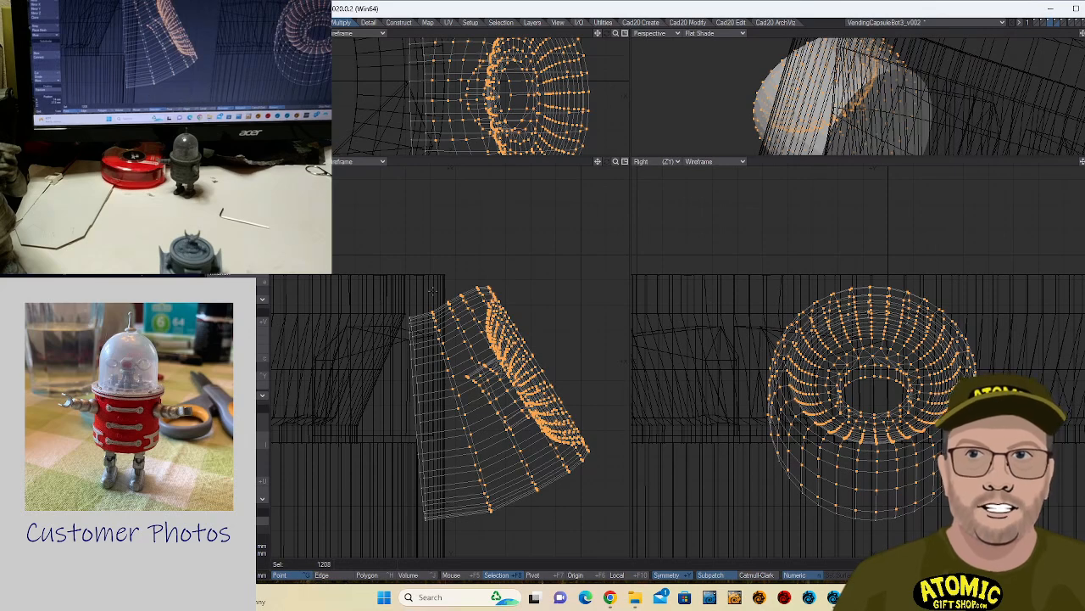
pyautogui.press('y')
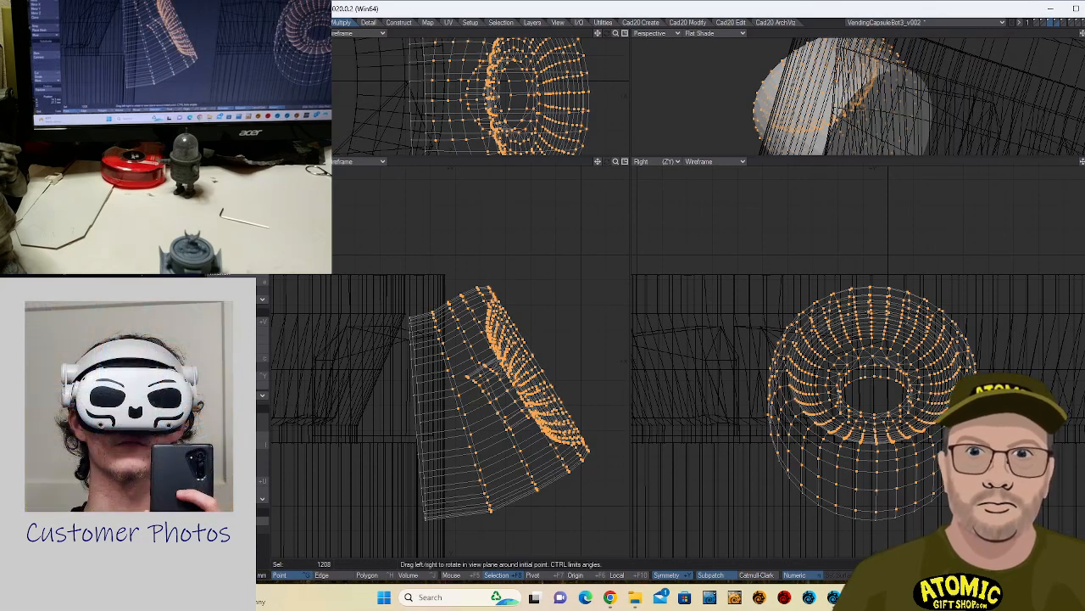
pyautogui.moveTo(433, 314); pyautogui.dragTo(432, 312)
pyautogui.hotkey('ctrl', 'z')
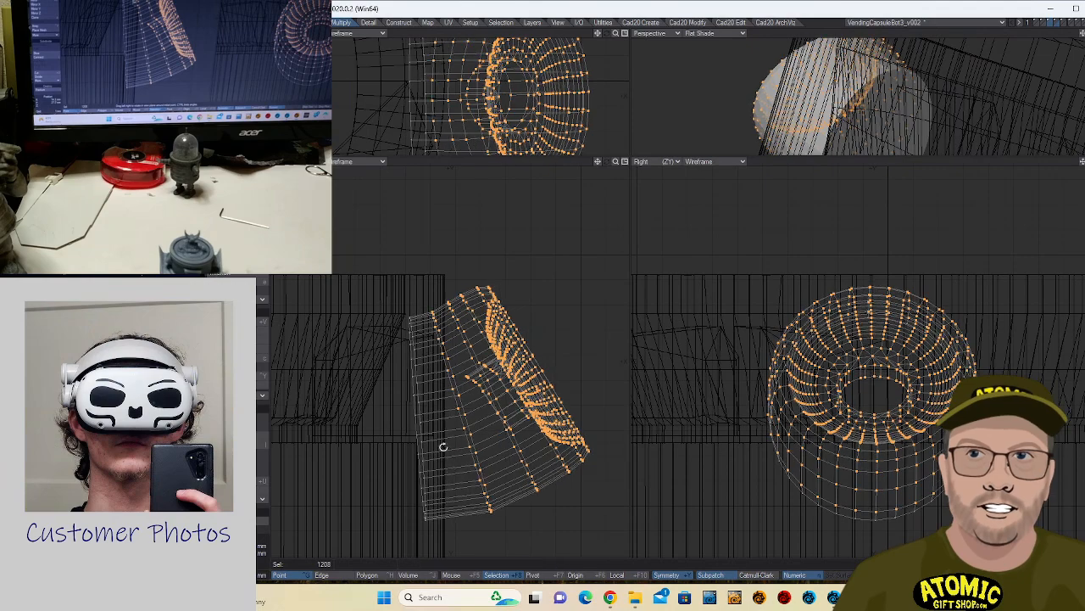
# - Rotate the shoulder sockets' outer points around the mouse position to reduce their tilt, and again with the innermost selected ring deselected
pyautogui.click(451, 575)
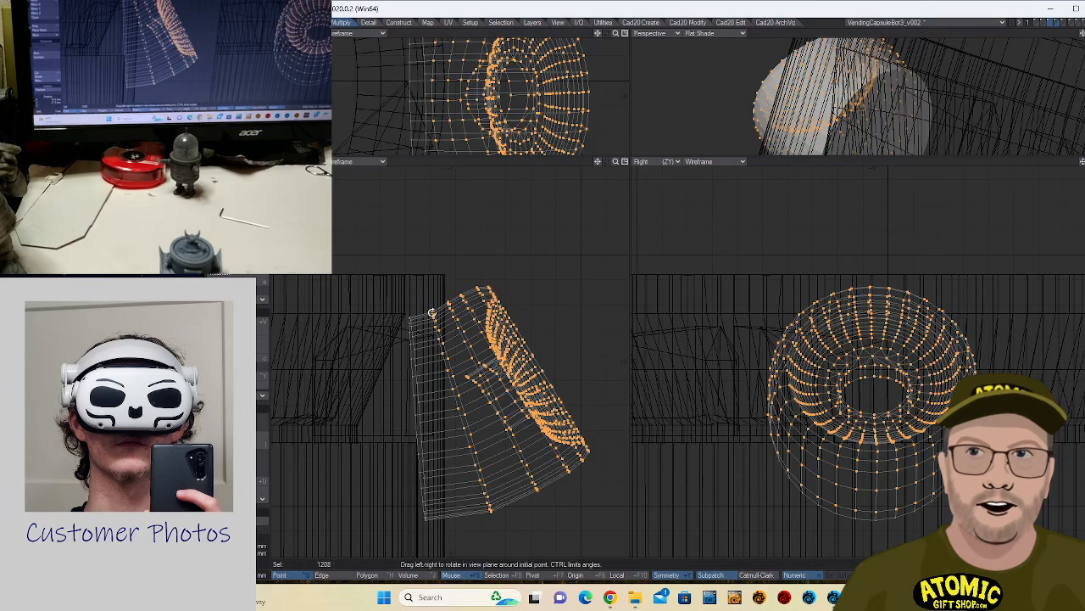
pyautogui.moveTo(435, 313); pyautogui.dragTo(444, 313)
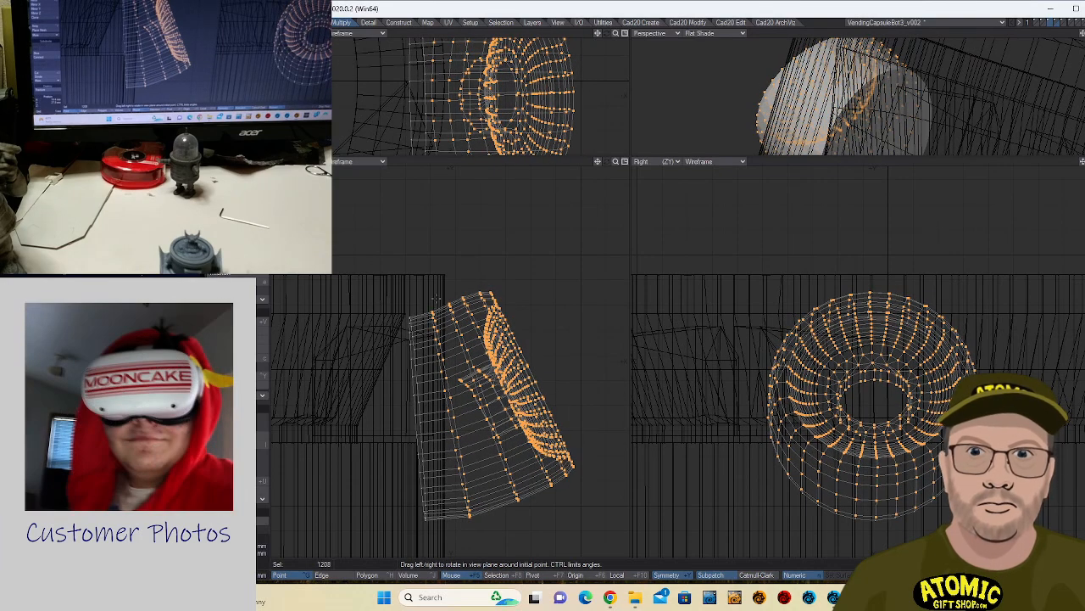
pyautogui.moveTo(437, 298)
pyautogui.mouseDown(button='right')
pyautogui.moveTo(430, 553)
pyautogui.moveTo(480, 490)
pyautogui.moveTo(467, 476)
pyautogui.mouseUp(button='right')
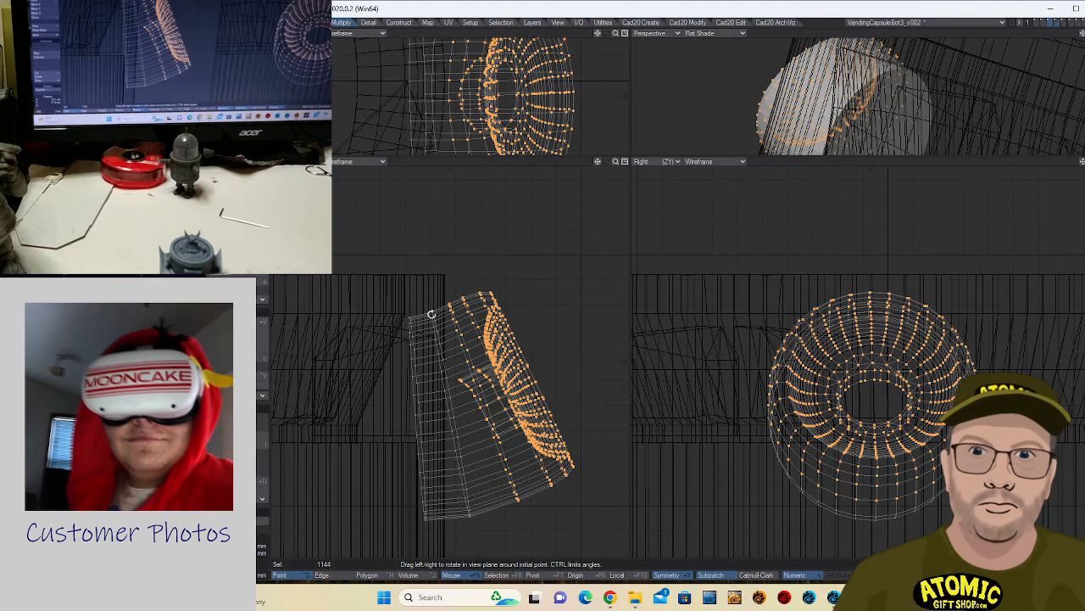
pyautogui.moveTo(441, 306); pyautogui.dragTo(447, 306)
pyautogui.click(262, 522)
pyautogui.click(263, 523)
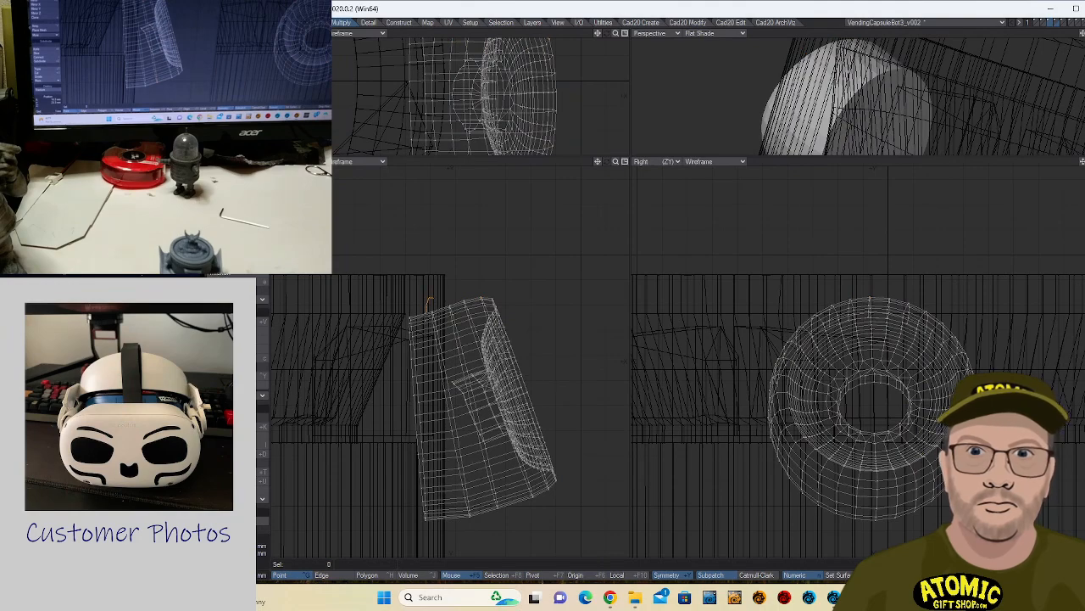
# - Select the ring of points next to the shoulder sockets' base and rotate it slightly toward the body
pyautogui.moveTo(428, 304)
pyautogui.mouseDown()
pyautogui.moveTo(446, 474)
pyautogui.moveTo(469, 530)
pyautogui.moveTo(475, 513)
pyautogui.mouseUp()
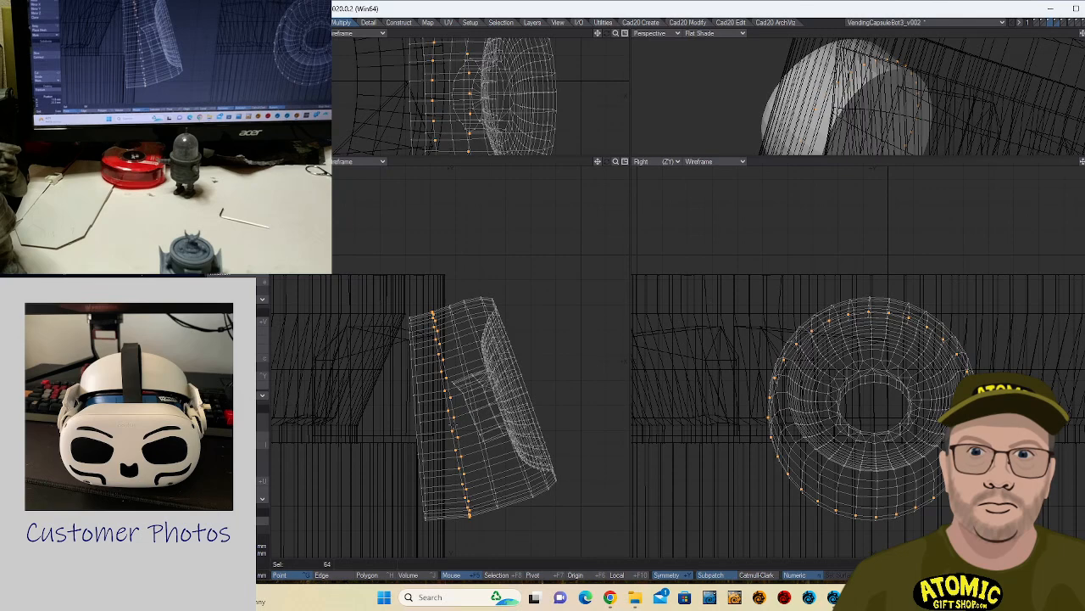
pyautogui.press('y')
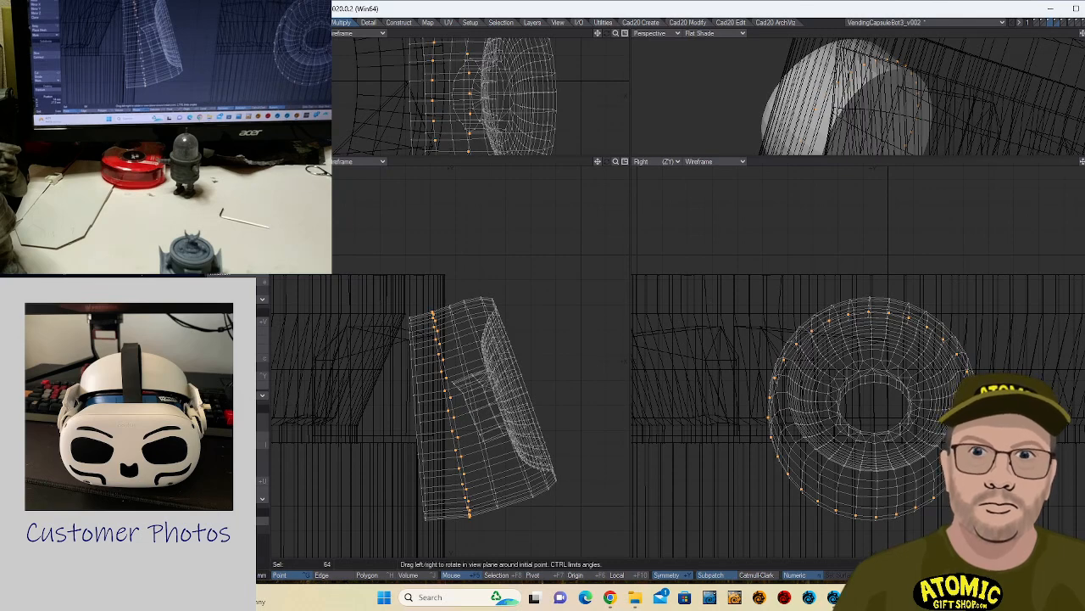
pyautogui.moveTo(433, 313)
pyautogui.mouseDown()
pyautogui.moveTo(451, 313)
pyautogui.moveTo(439, 313)
pyautogui.mouseUp()
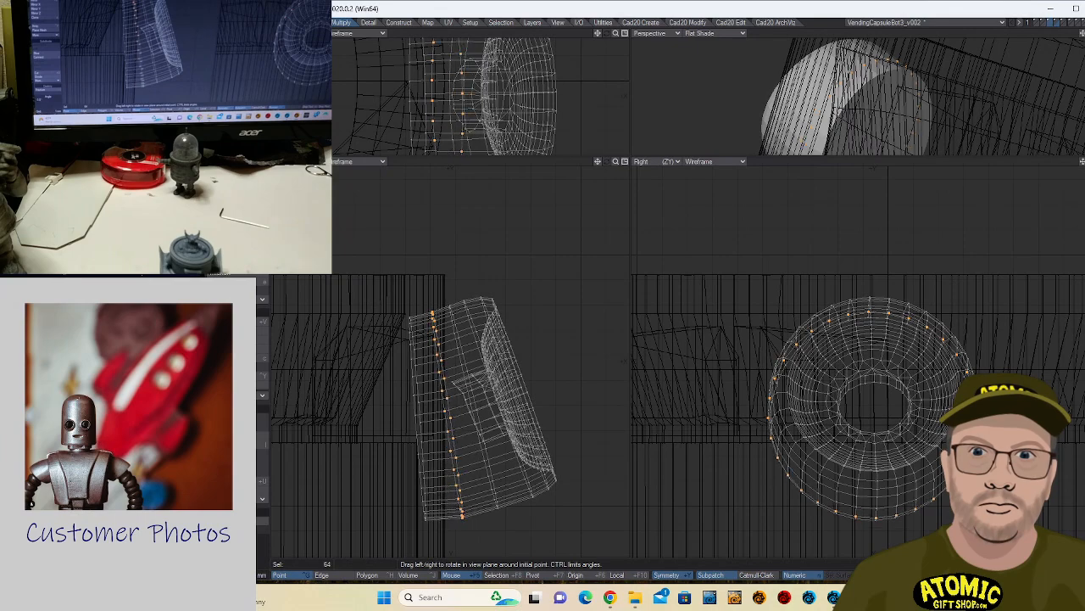
pyautogui.click(261, 537)
pyautogui.click(261, 537)
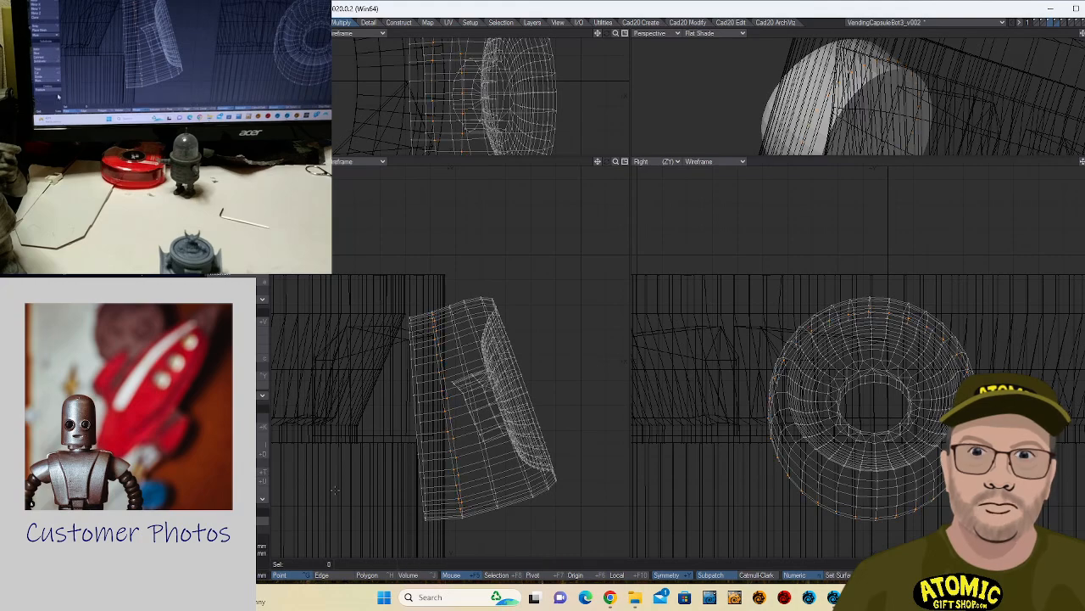
# - Examine the fit of the adjusted shoulder sockets against the cylindrical body in enlarged top, perspective and side views
pyautogui.keyDown('alt'); pyautogui.moveTo(899, 99); pyautogui.dragTo(852, 132); pyautogui.keyUp('alt')
pyautogui.keyDown('ctrl'); pyautogui.keyDown('alt'); pyautogui.moveTo(799, 389); pyautogui.dragTo(751, 387); pyautogui.keyUp('alt'); pyautogui.keyUp('ctrl')
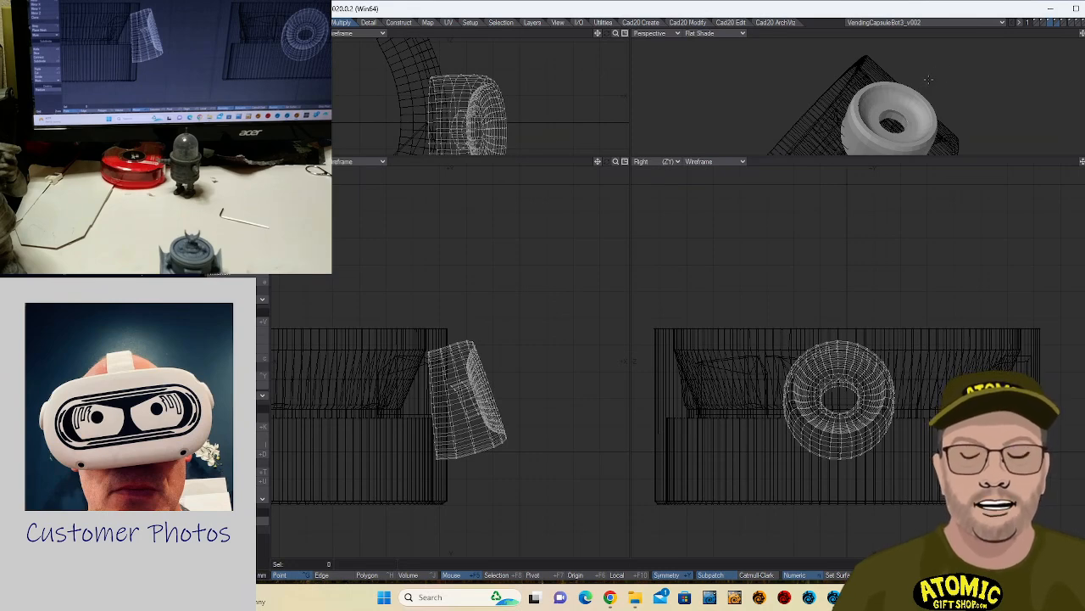
pyautogui.keyDown('alt'); pyautogui.moveTo(932, 79); pyautogui.dragTo(916, 84); pyautogui.keyUp('alt')
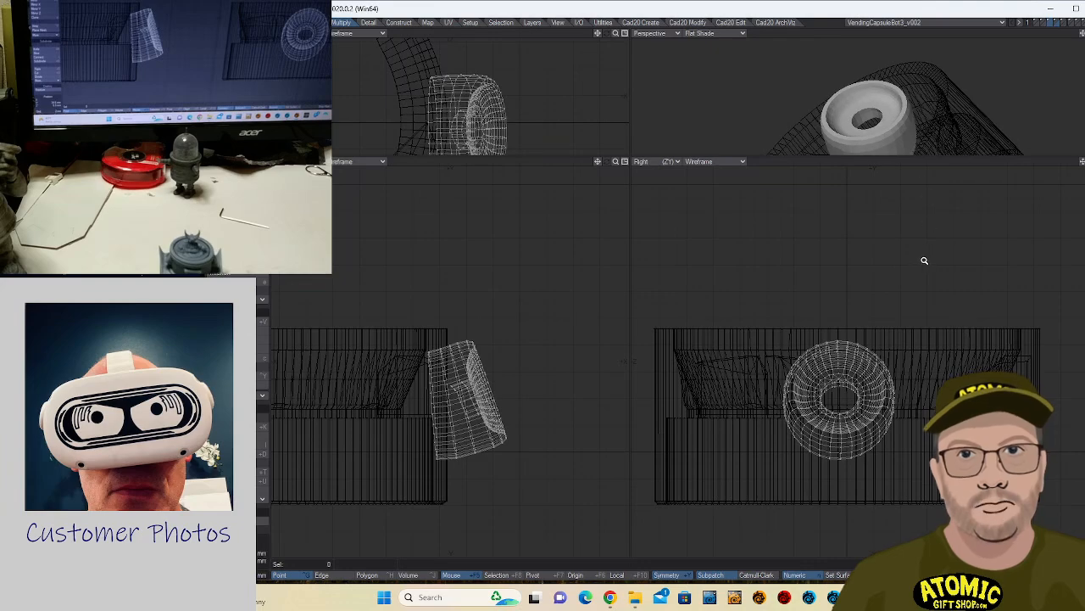
pyautogui.keyDown('ctrl'); pyautogui.keyDown('alt'); pyautogui.moveTo(925, 261); pyautogui.dragTo(806, 239); pyautogui.keyUp('alt'); pyautogui.keyUp('ctrl')
pyautogui.keyDown('alt'); pyautogui.moveTo(569, 320); pyautogui.dragTo(694, 347); pyautogui.keyUp('alt')
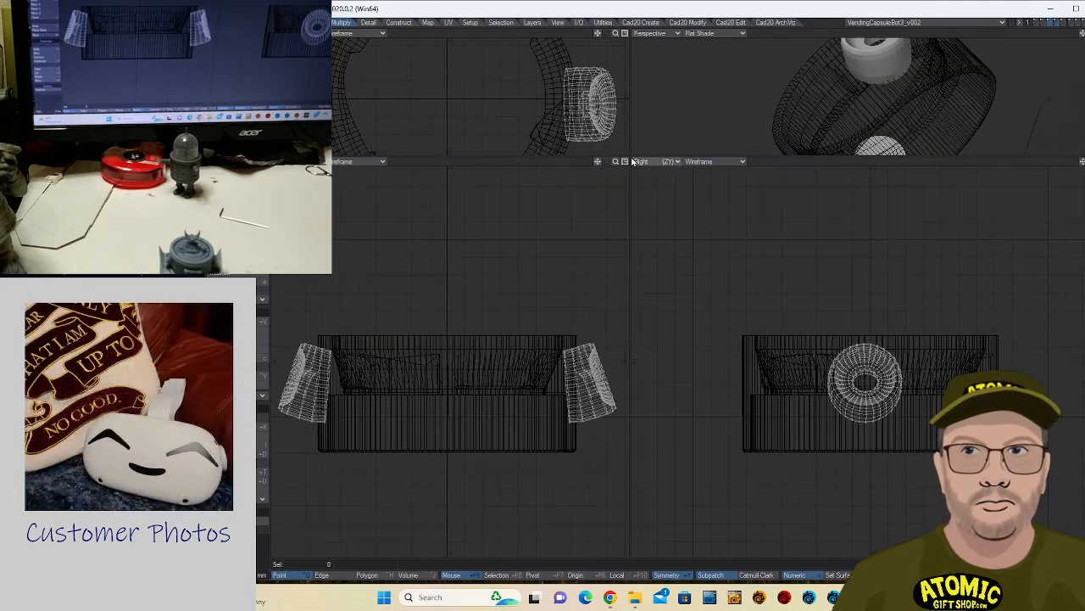
pyautogui.moveTo(629, 158); pyautogui.dragTo(679, 331)
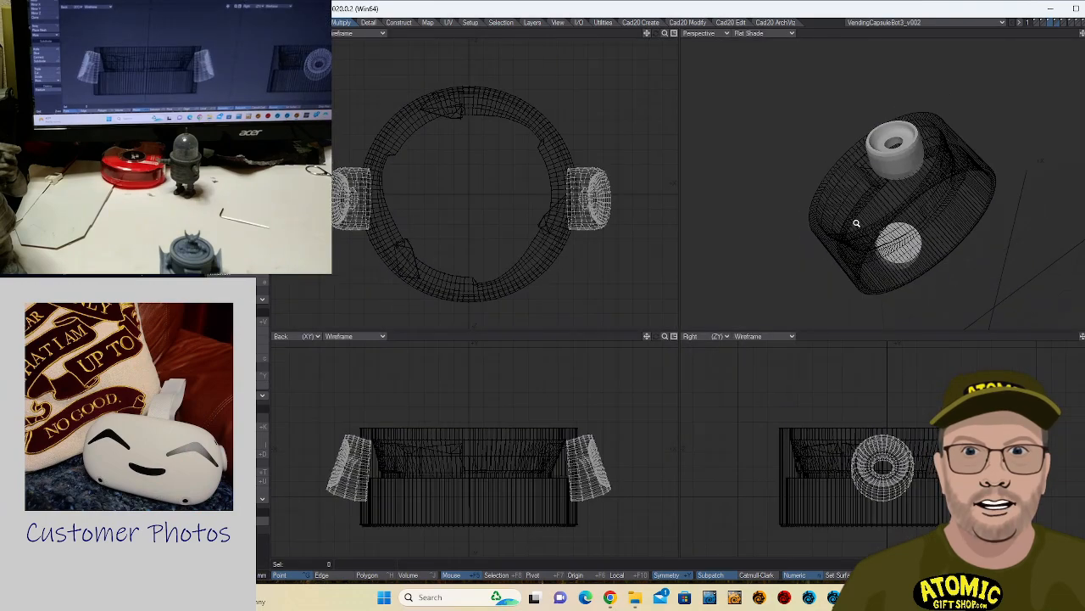
# - Go through the robot's part layers one by one, checking the rings, body, base plates, wheels and upper part
pyautogui.press('1')
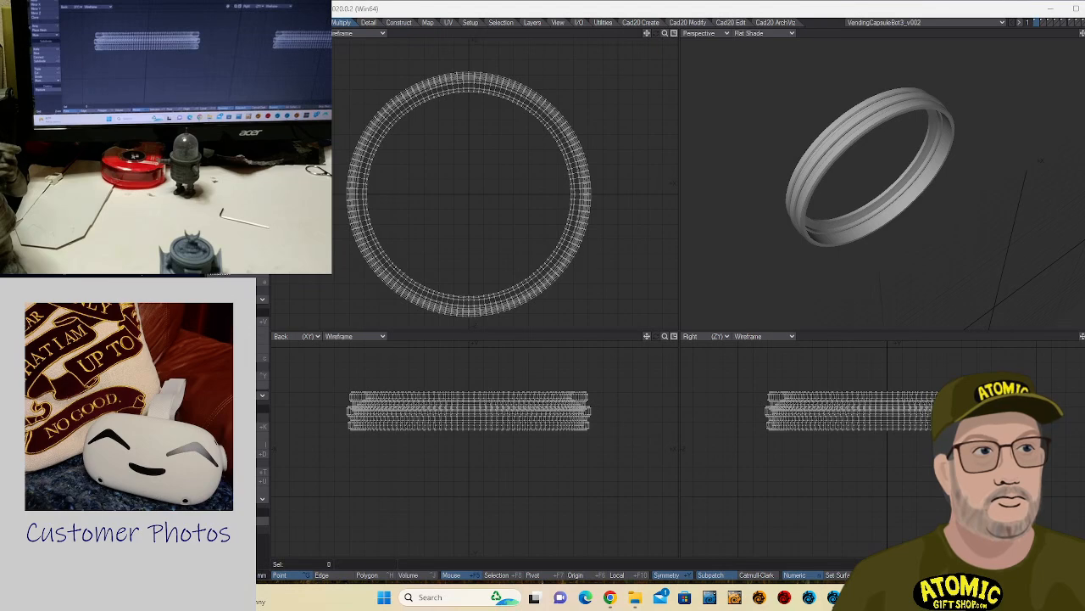
pyautogui.press('2')
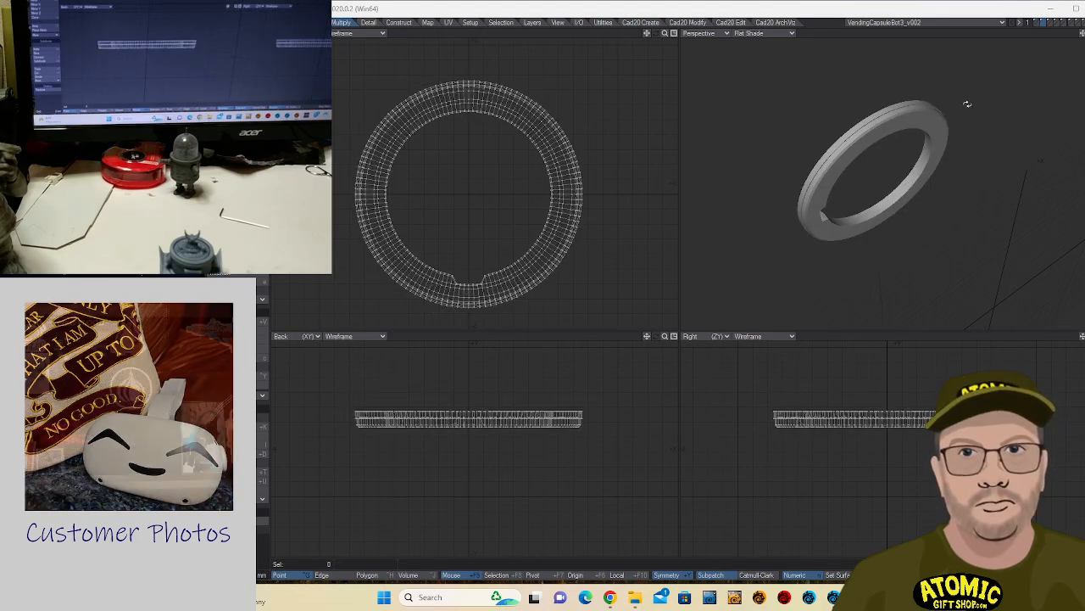
pyautogui.keyDown('alt'); pyautogui.moveTo(966, 101); pyautogui.dragTo(994, 213); pyautogui.keyUp('alt')
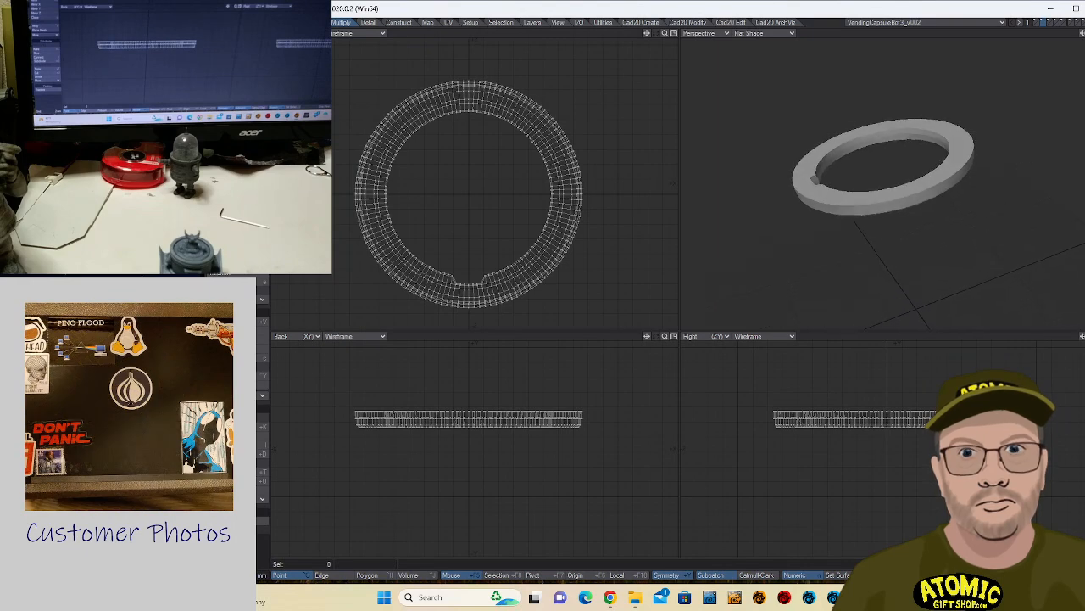
pyautogui.press('3')
pyautogui.press('4')
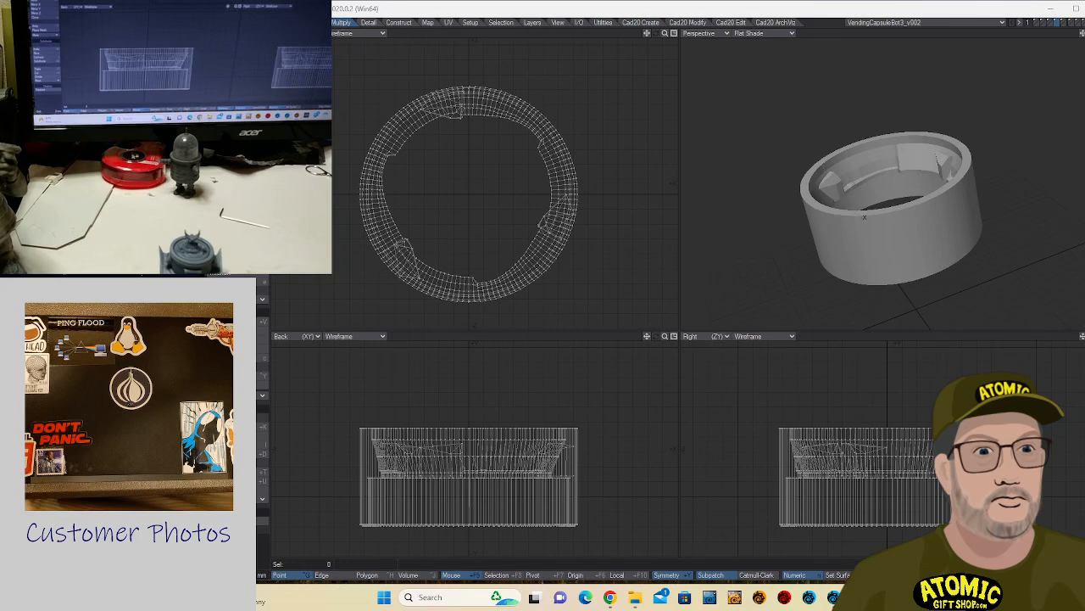
pyautogui.press('5')
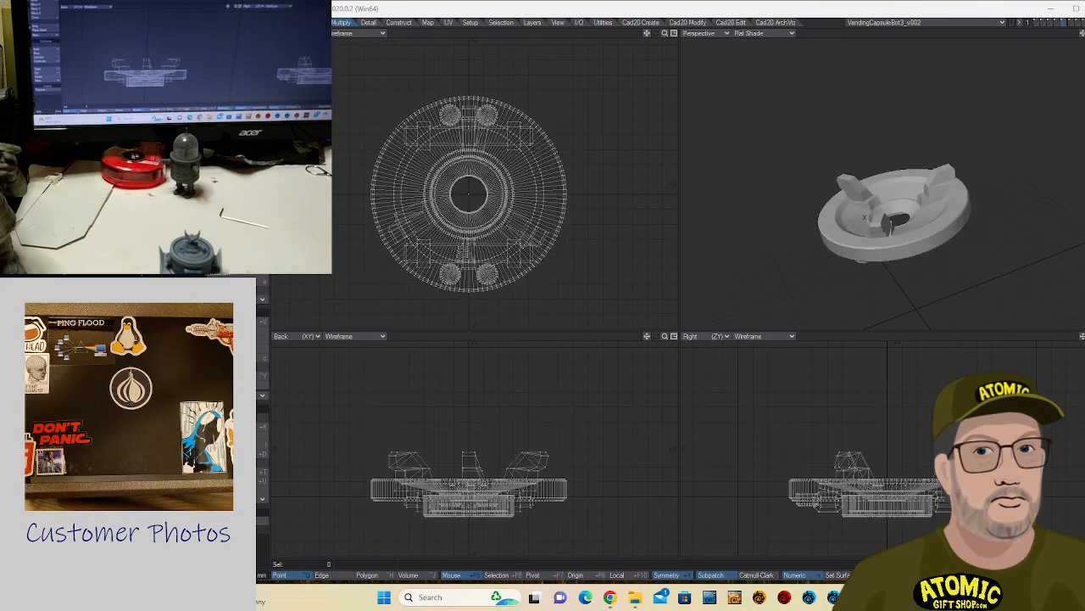
pyautogui.press('6')
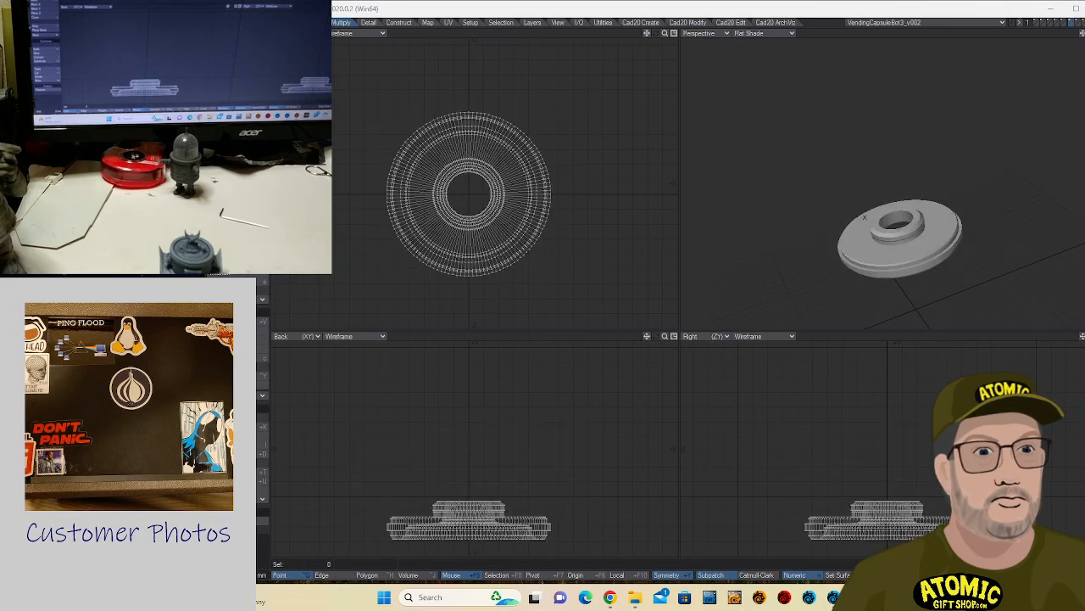
pyautogui.press('7')
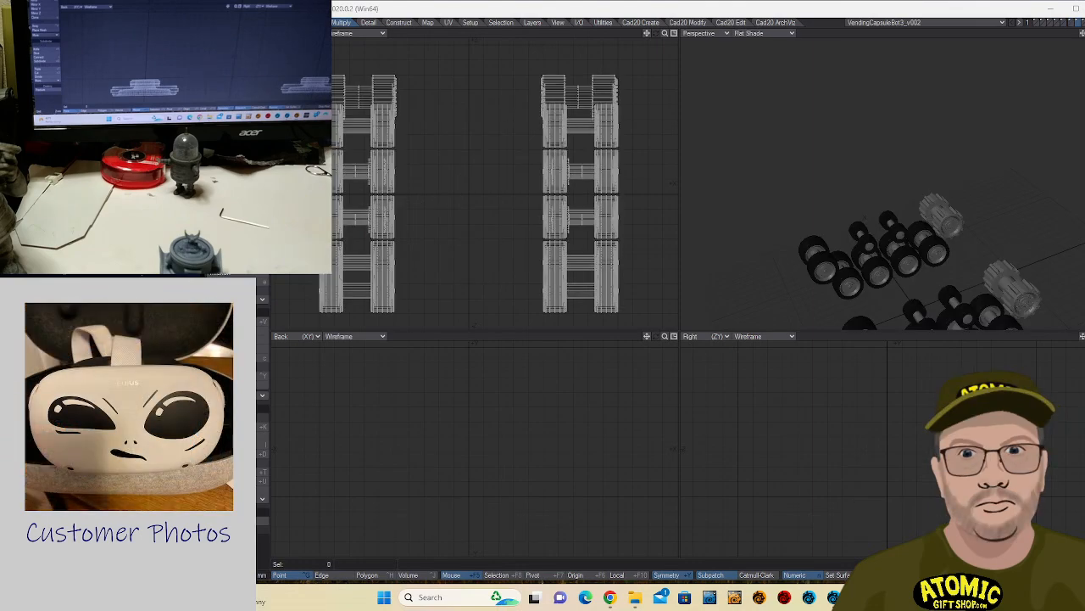
pyautogui.press('6')
pyautogui.press('5')
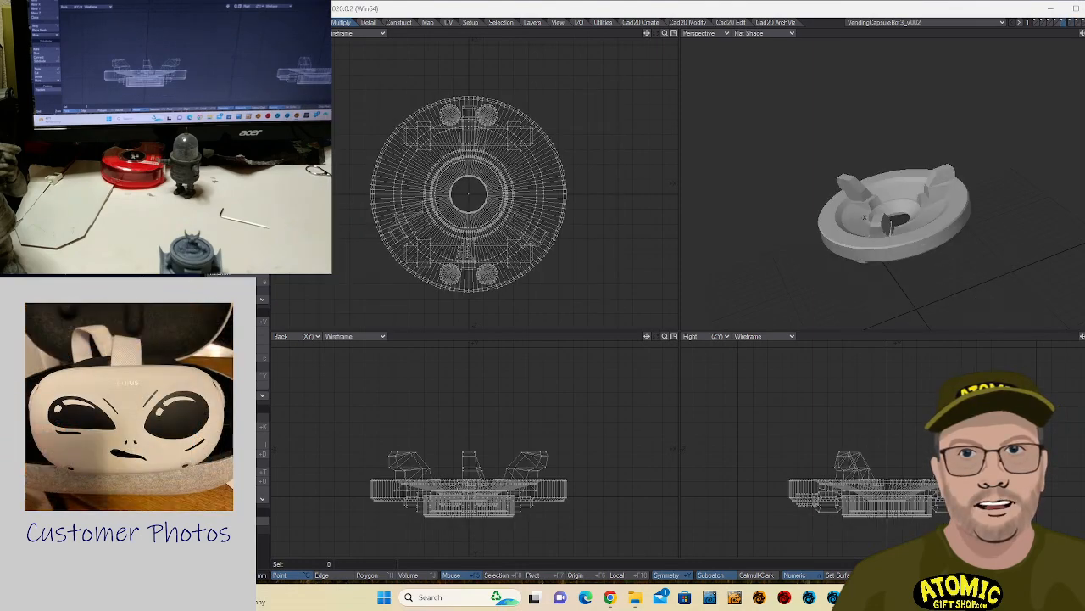
pyautogui.press('6')
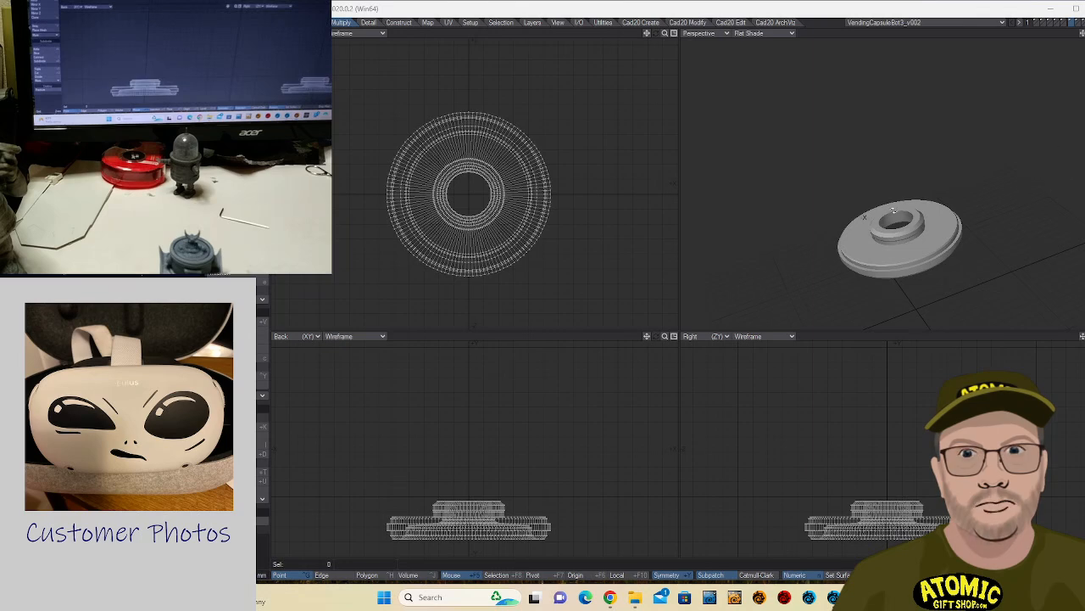
pyautogui.keyDown('alt'); pyautogui.moveTo(893, 209); pyautogui.dragTo(853, 143); pyautogui.keyUp('alt')
pyautogui.press('7')
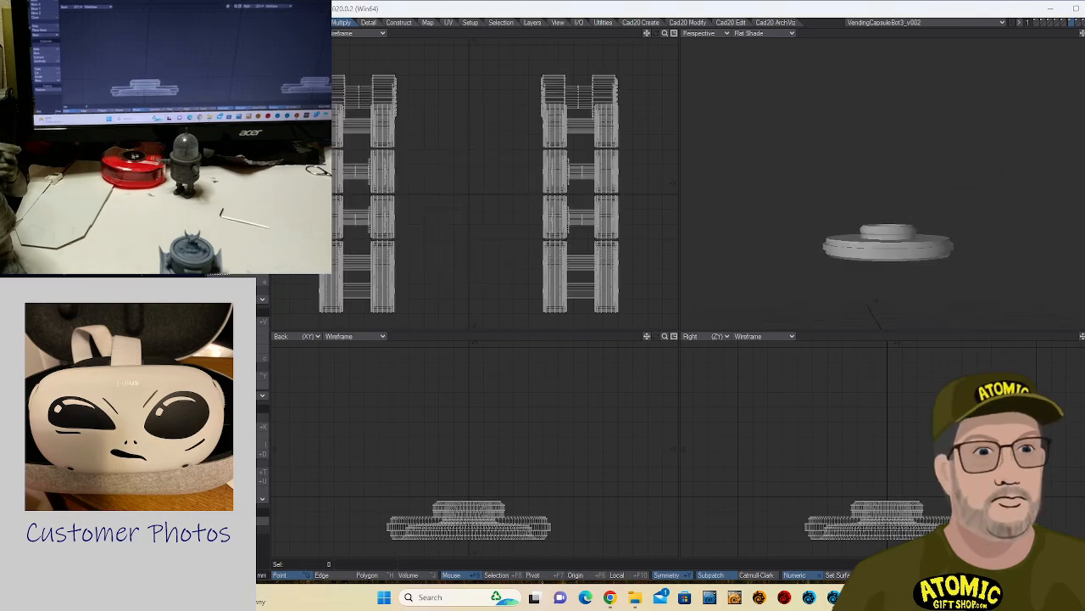
pyautogui.press('5')
pyautogui.press('9')
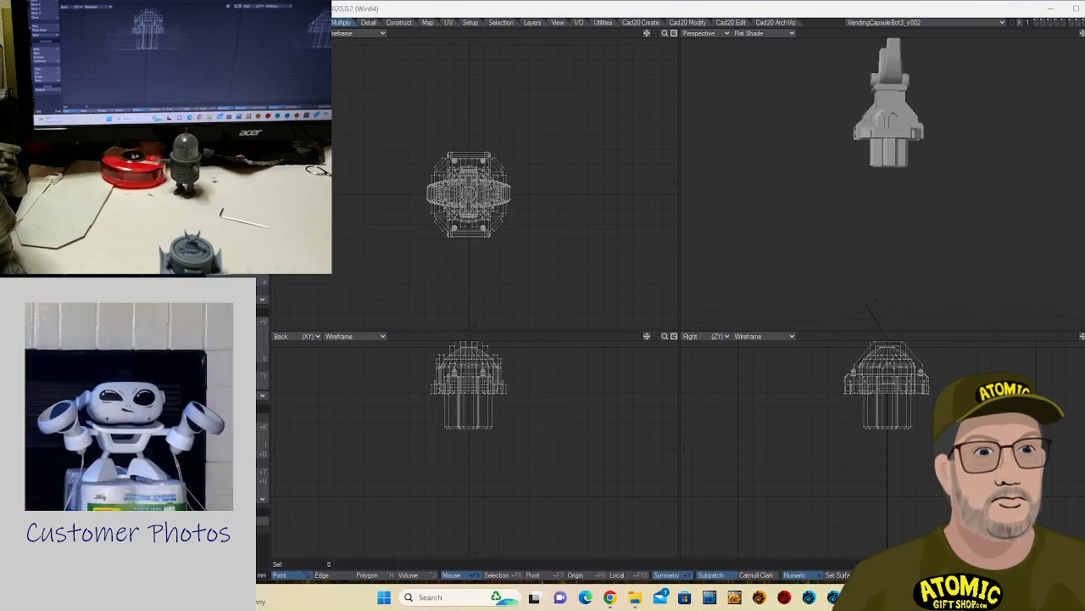
# - Examine the claw part, full body, wheels, ring stack, rollers and round plate layers from several perspective angles
pyautogui.press('0')
pyautogui.press('pageup')
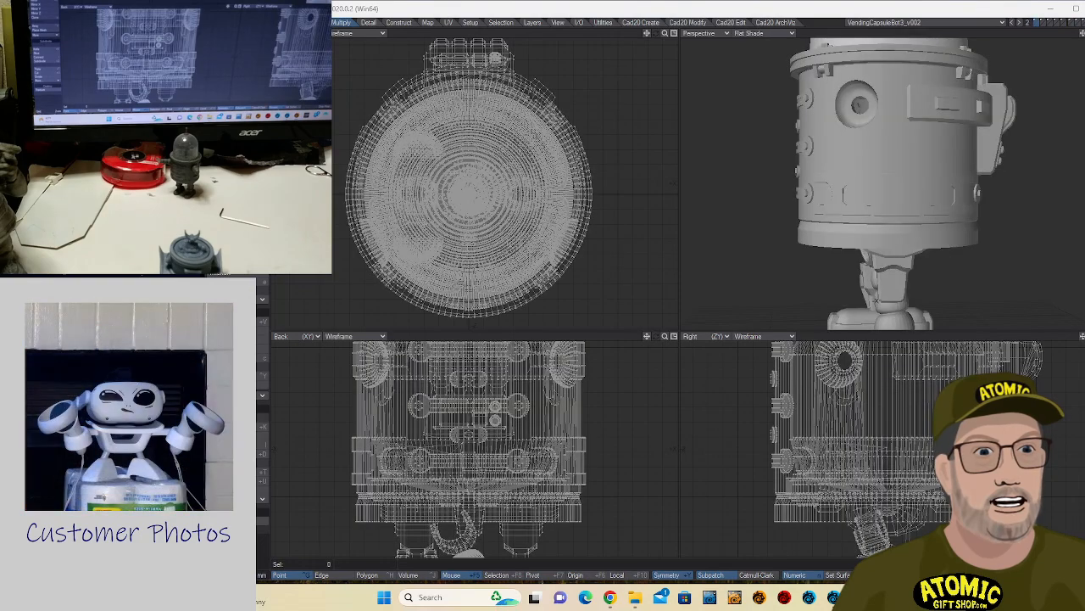
pyautogui.press('2')
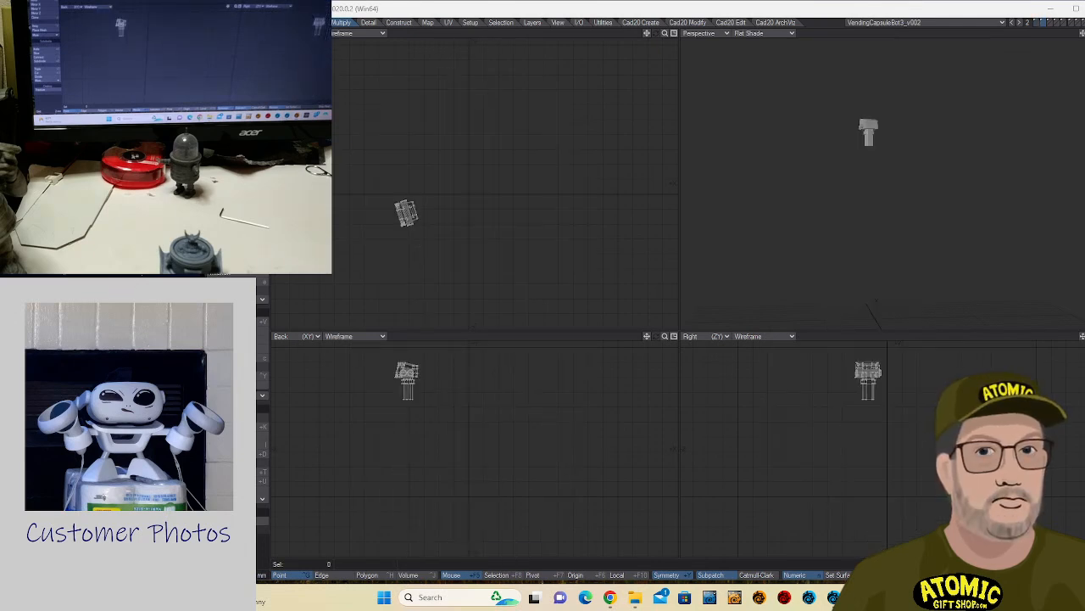
pyautogui.keyDown('alt'); pyautogui.moveTo(853, 166); pyautogui.dragTo(930, 150); pyautogui.keyUp('alt')
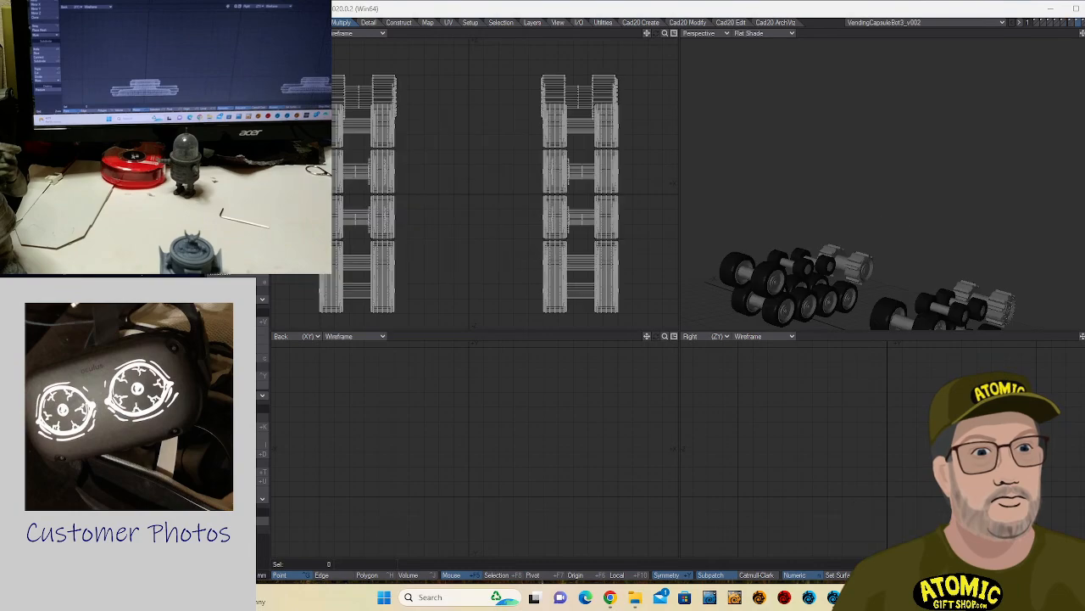
pyautogui.press('4')
pyautogui.press('3')
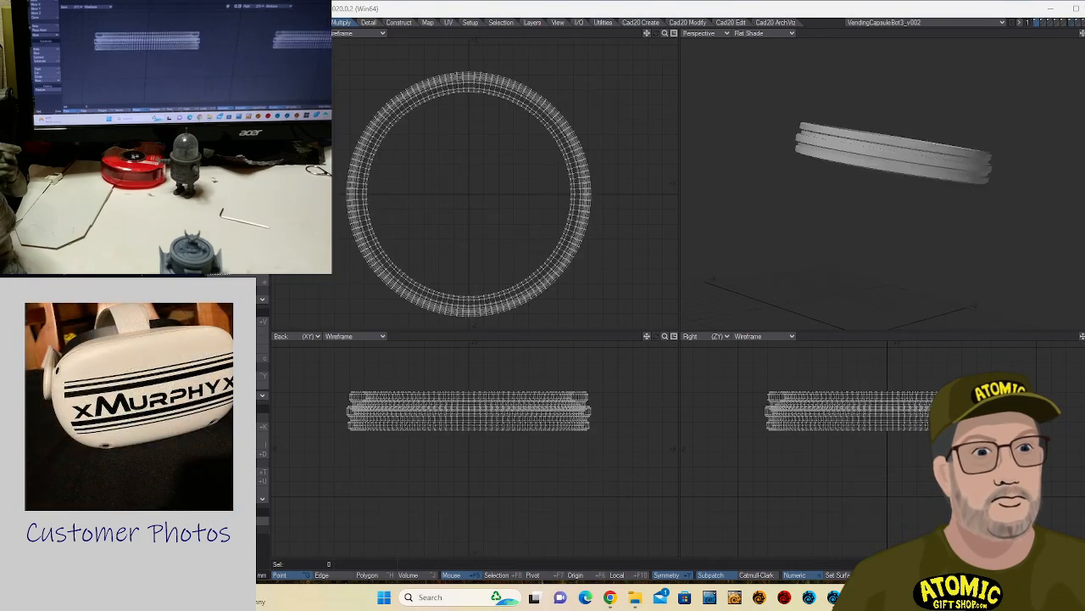
pyautogui.press('2')
pyautogui.press('1')
pyautogui.keyDown('alt'); pyautogui.moveTo(1054, 111); pyautogui.dragTo(1036, 146); pyautogui.keyUp('alt')
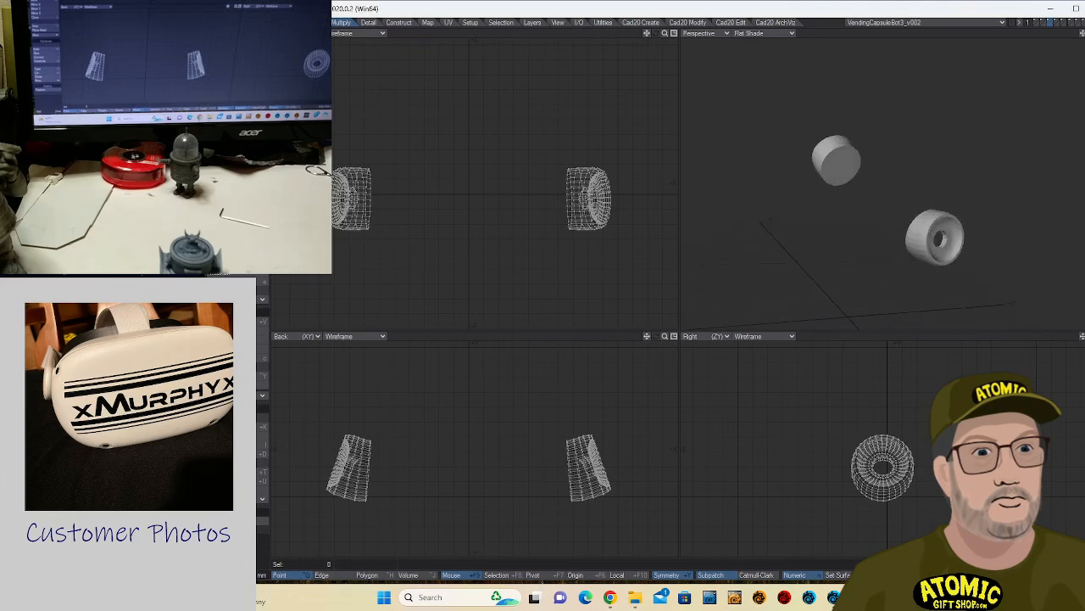
pyautogui.press('2')
pyautogui.press('1')
pyautogui.press('0')
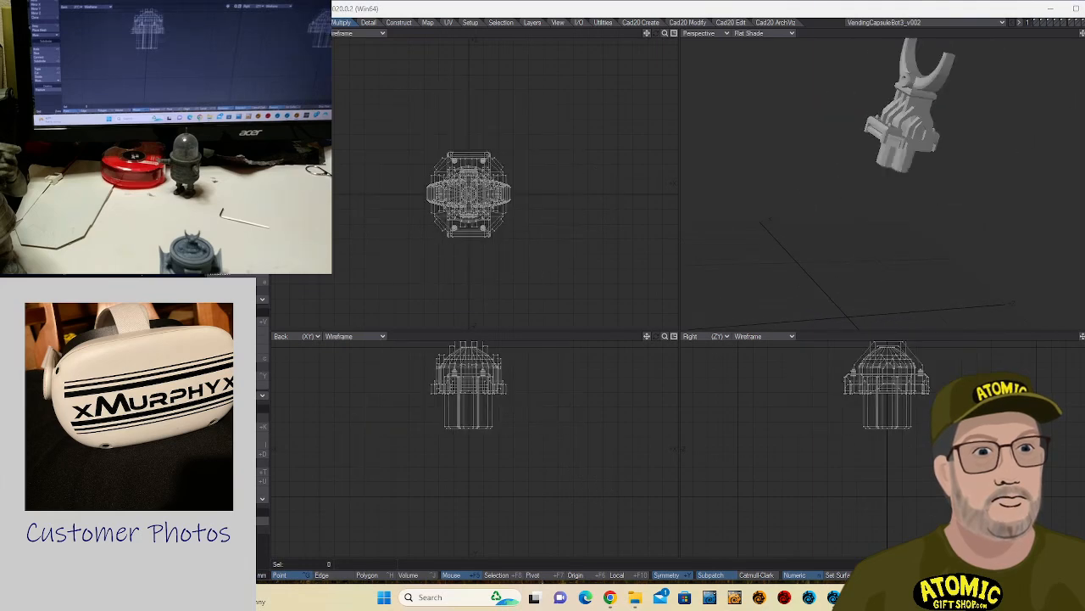
pyautogui.press('9')
pyautogui.keyDown('alt'); pyautogui.moveTo(1006, 136); pyautogui.dragTo(998, 197); pyautogui.keyUp('alt')
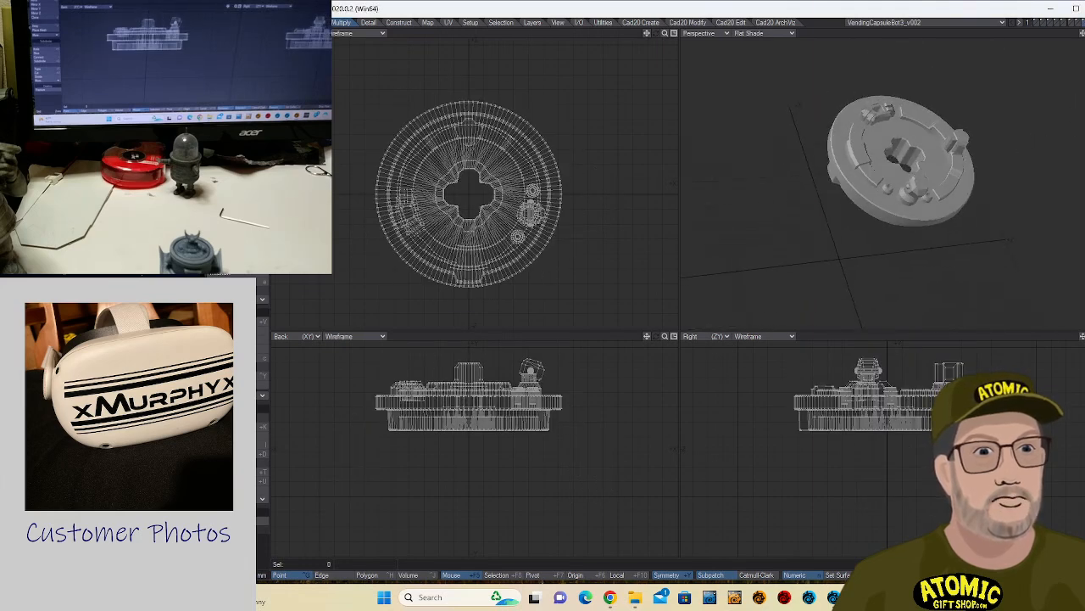
pyautogui.keyDown('alt'); pyautogui.moveTo(895, 130); pyautogui.dragTo(931, 142); pyautogui.keyUp('alt')
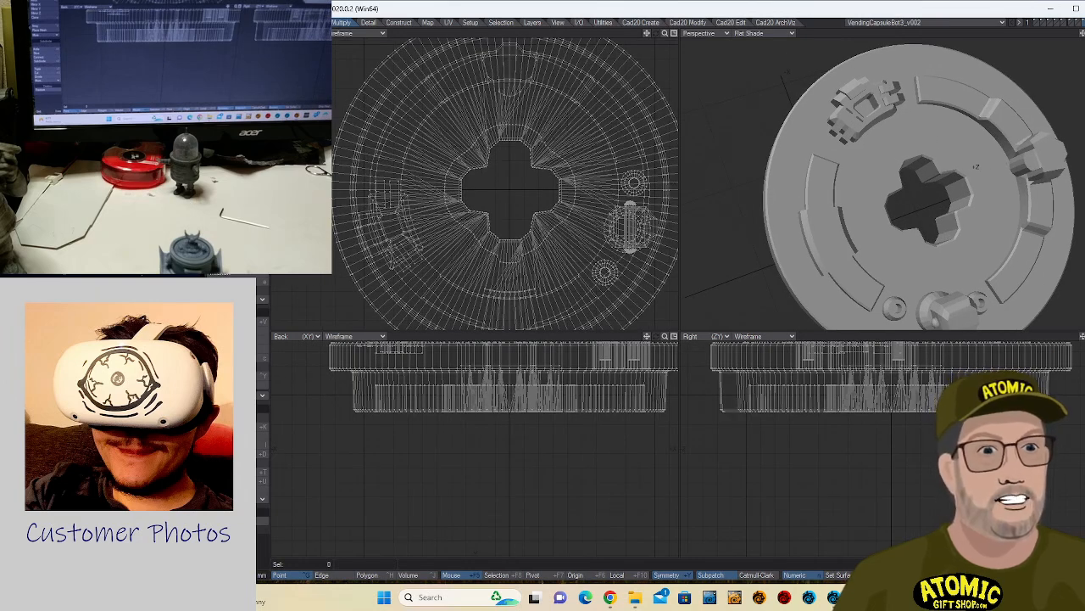
# - Cut the small box-shaped part from its own layer and paste it onto the socket in the round plate's layer, checking its fit
pyautogui.press('2')
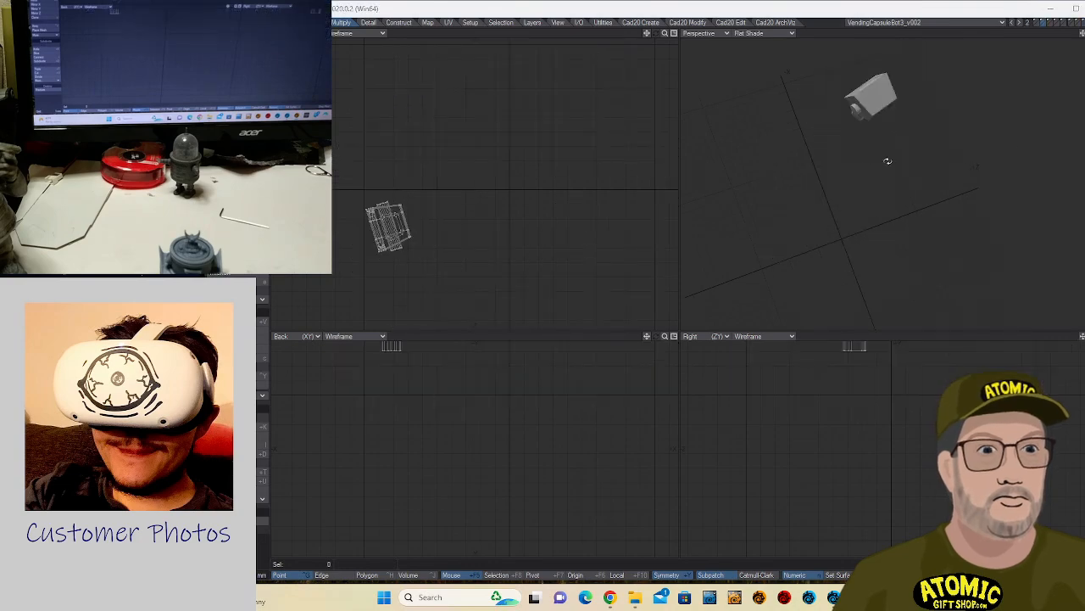
pyautogui.keyDown('alt'); pyautogui.moveTo(887, 161); pyautogui.dragTo(1082, 150); pyautogui.keyUp('alt')
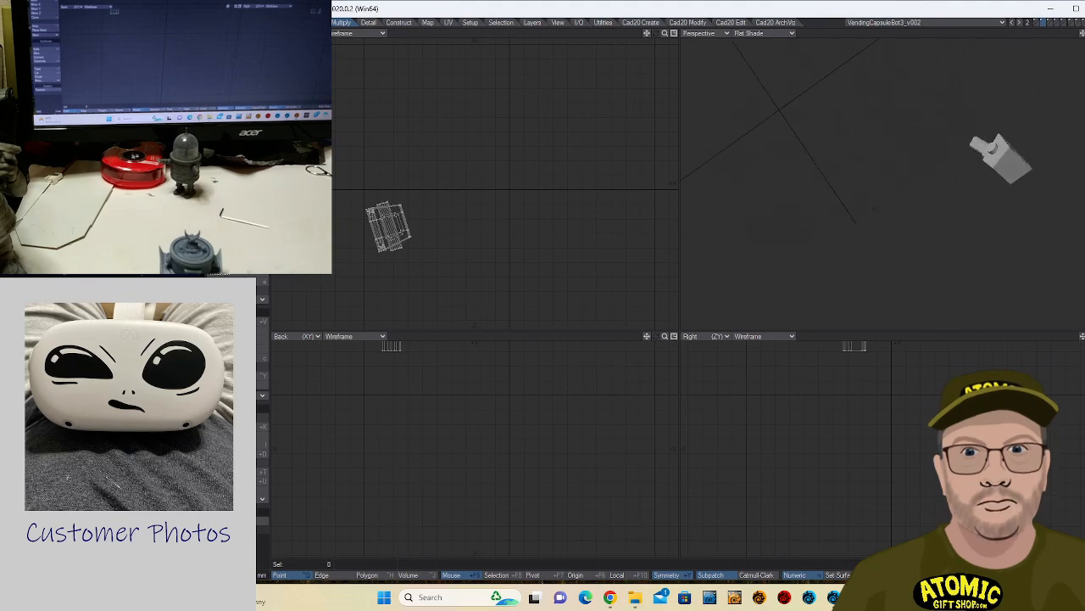
pyautogui.press('Delete')
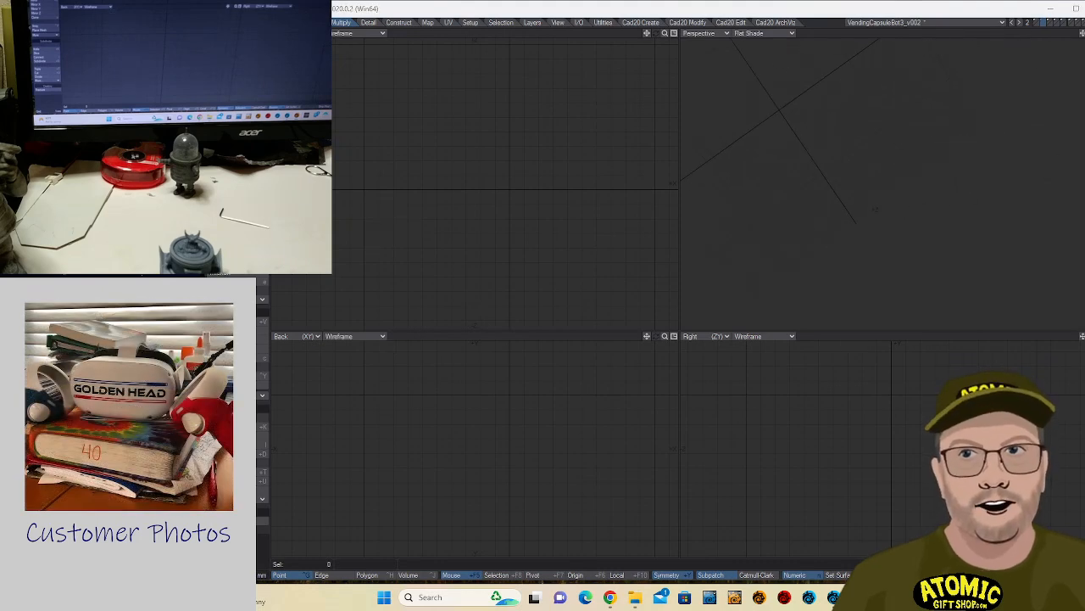
pyautogui.press('1')
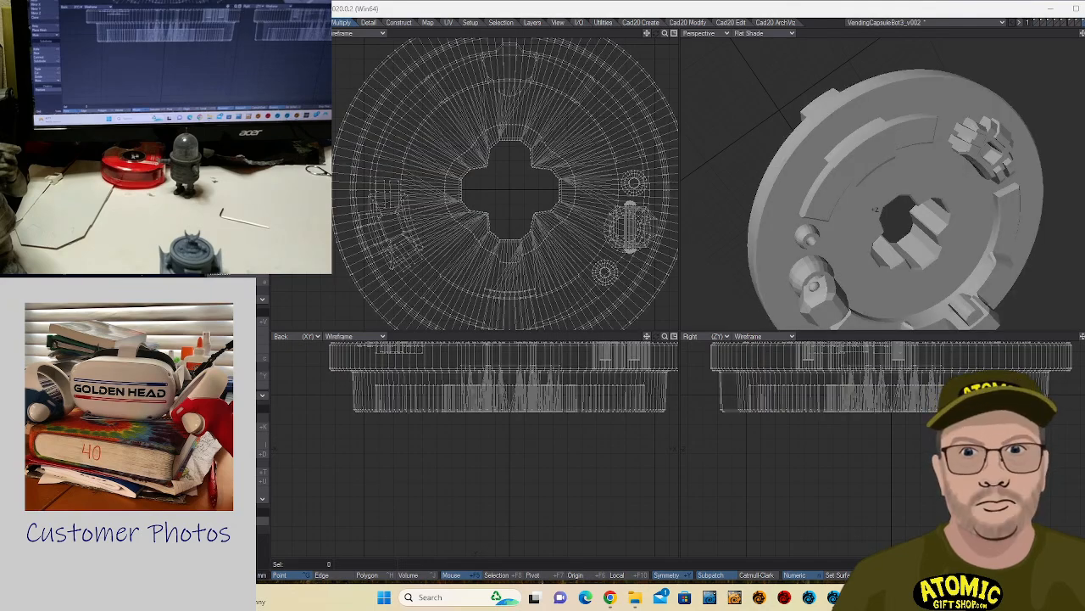
pyautogui.hotkey('ctrl', 'v')
pyautogui.keyDown('alt'); pyautogui.moveTo(1036, 175); pyautogui.dragTo(799, 161); pyautogui.keyUp('alt')
pyautogui.scroll(4, 823, 145)
pyautogui.keyDown('alt'); pyautogui.moveTo(799, 161); pyautogui.dragTo(924, 143); pyautogui.keyUp('alt')
pyautogui.keyDown('alt'); pyautogui.moveTo(924, 143); pyautogui.dragTo(899, 173); pyautogui.keyUp('alt')
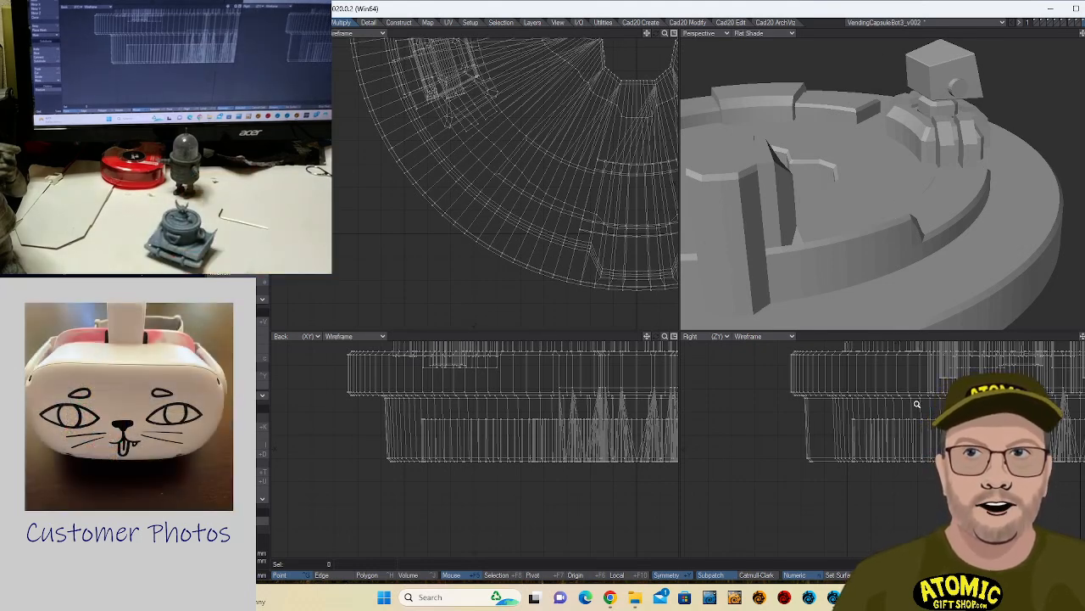
pyautogui.press('a')
pyautogui.keyDown('alt'); pyautogui.moveTo(949, 204); pyautogui.dragTo(997, 201); pyautogui.keyUp('alt')
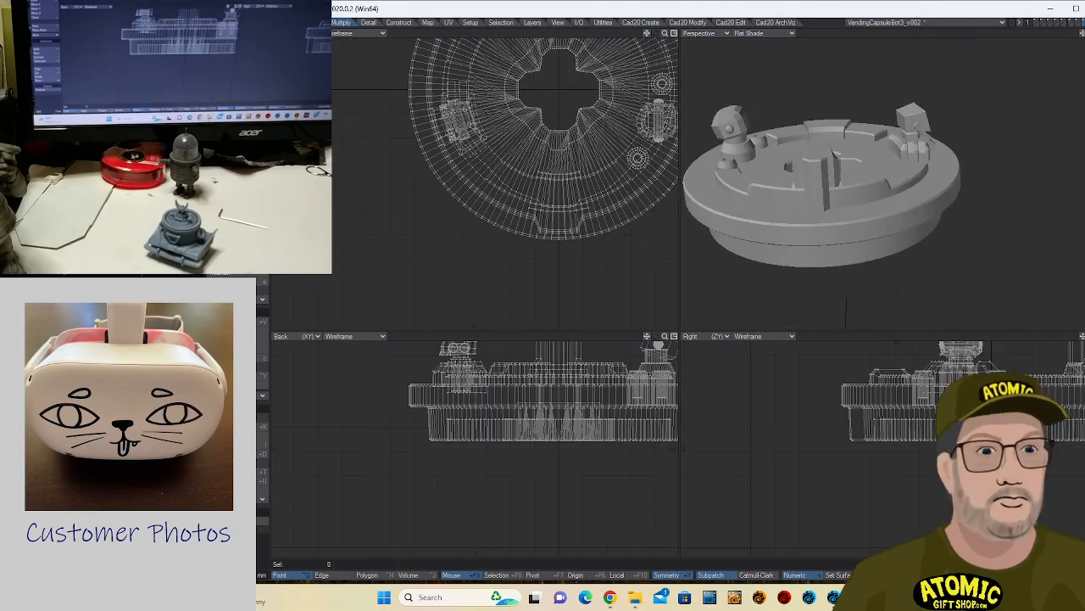
# - Go through the layers of the body shell, triangular grille, stemmed chassis, suspension arms and ball-shaped part
pyautogui.press('2')
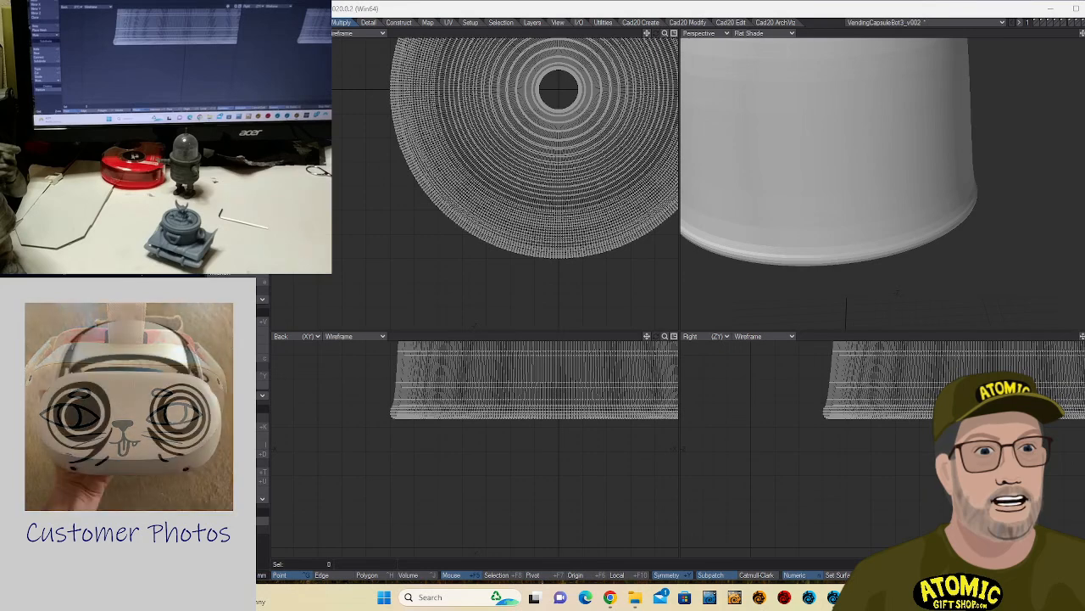
pyautogui.press('3')
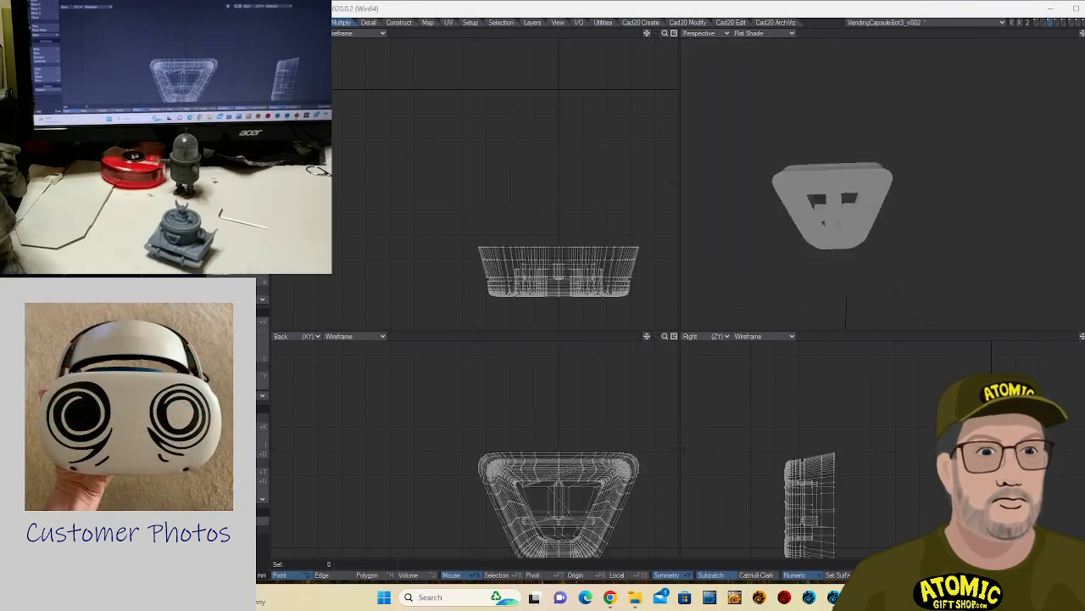
pyautogui.press('4')
pyautogui.press('5')
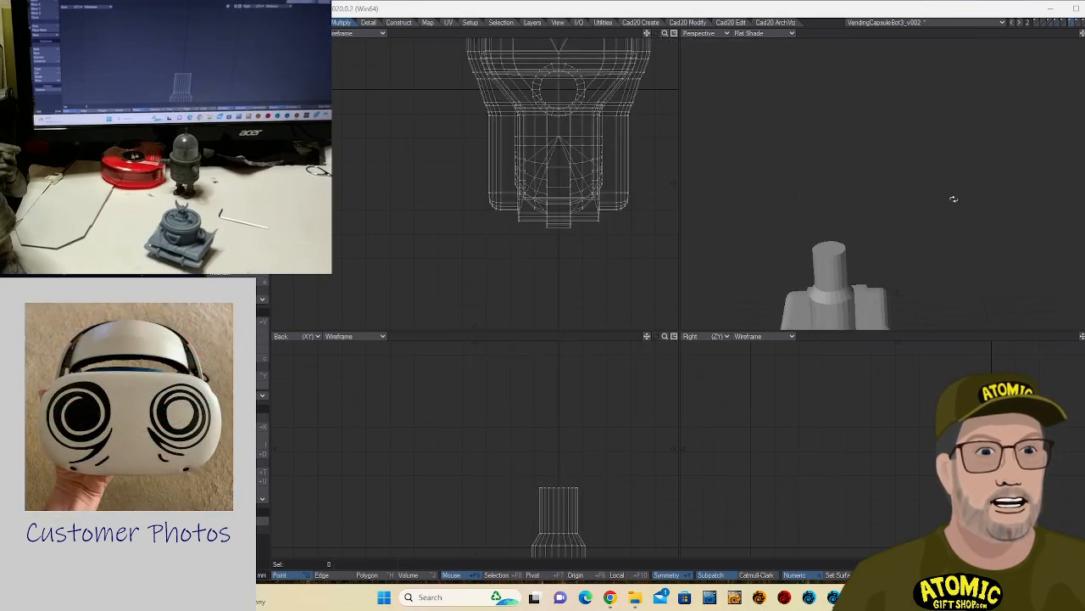
pyautogui.keyDown('ctrl'); pyautogui.keyDown('alt'); pyautogui.moveTo(935, 207); pyautogui.dragTo(876, 117); pyautogui.keyUp('alt'); pyautogui.keyUp('ctrl')
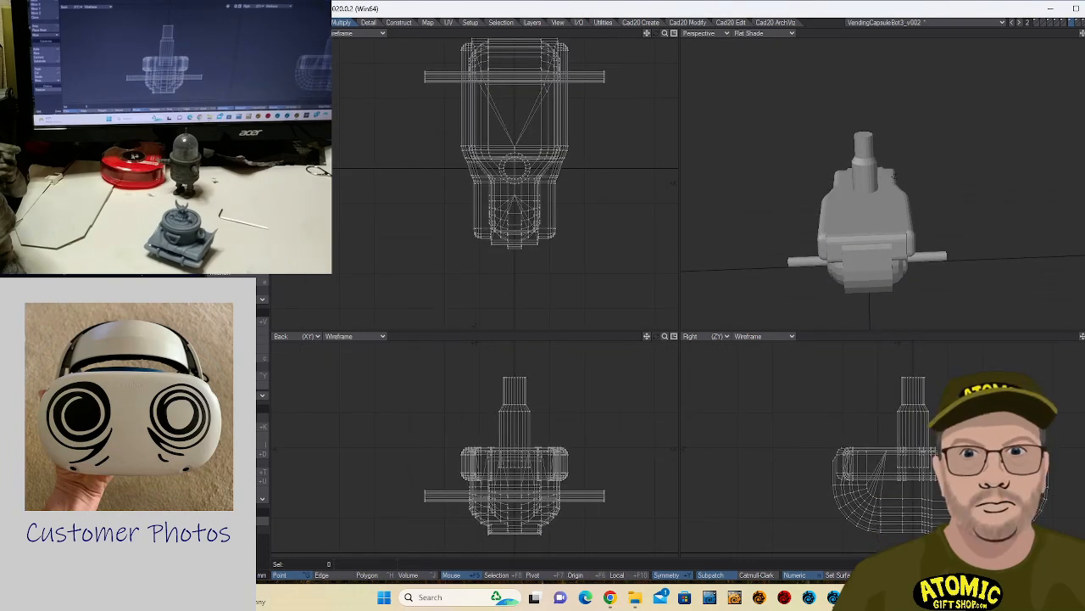
pyautogui.keyDown('alt'); pyautogui.moveTo(894, 176); pyautogui.dragTo(930, 161); pyautogui.keyUp('alt')
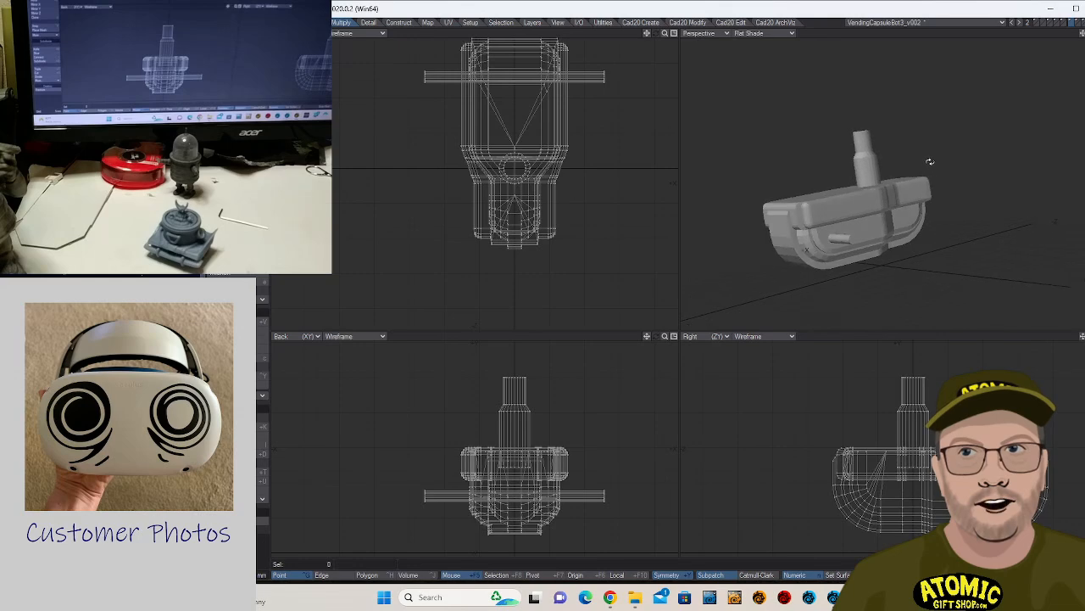
pyautogui.press('6')
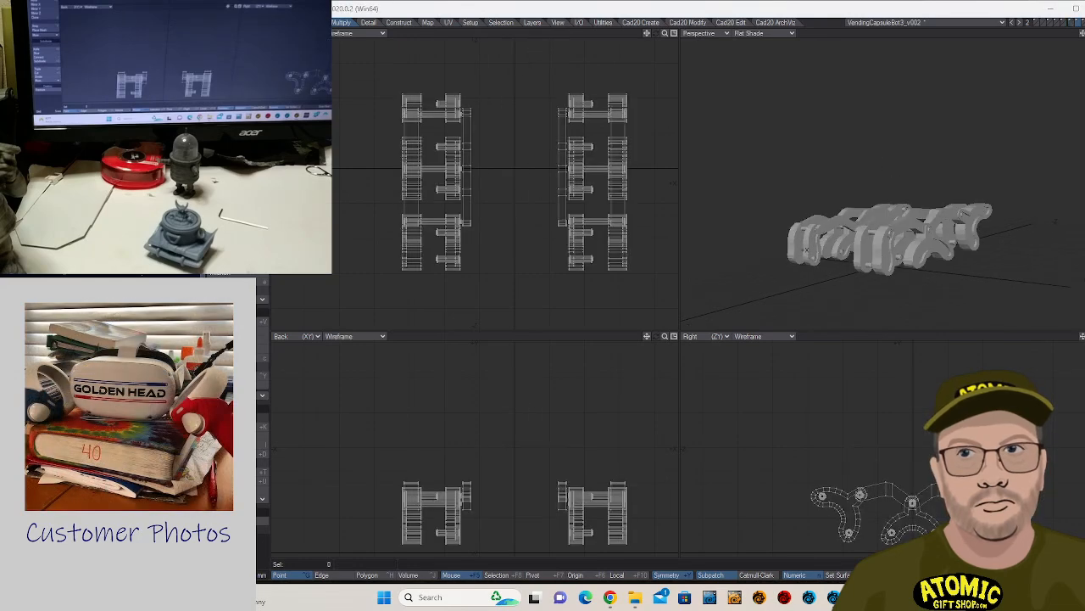
pyautogui.press('7')
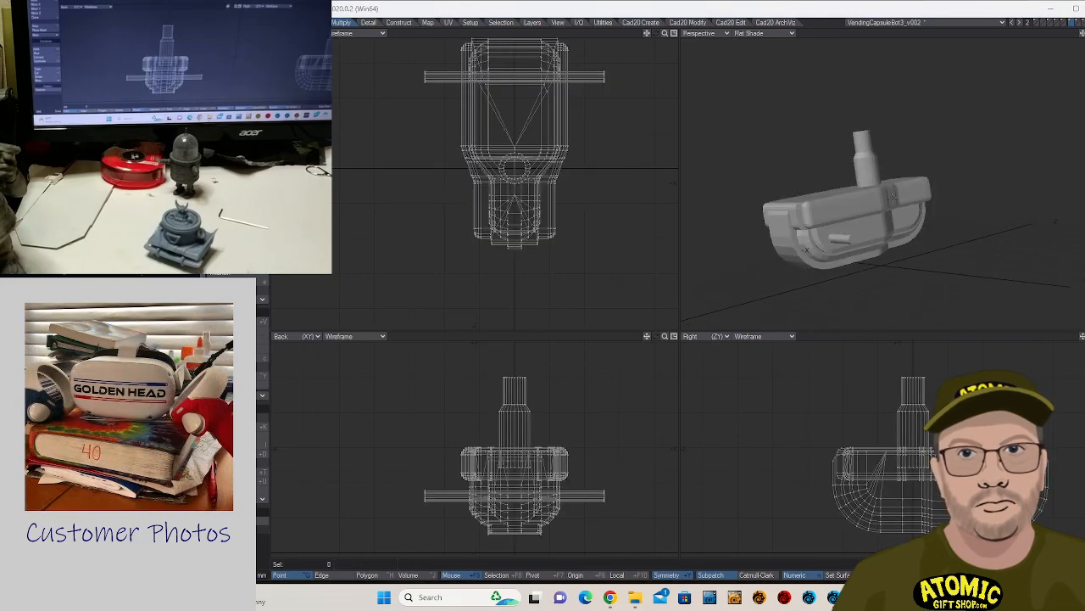
pyautogui.press('8')
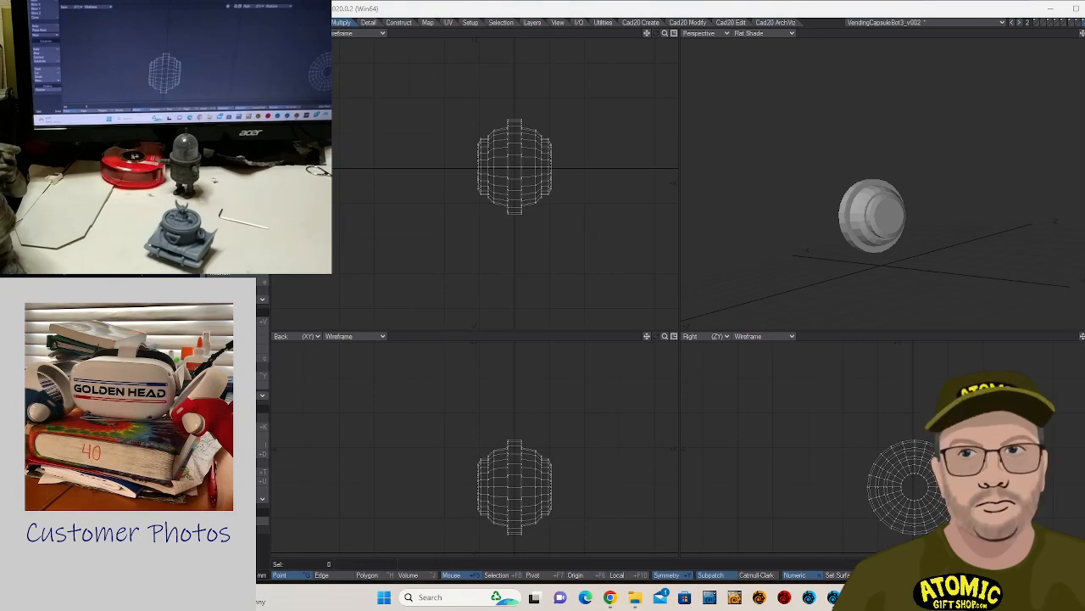
# - Compare the stemmed chassis with the suspension arms and the curved front arms by temporarily showing their layers together
pyautogui.press('6')
pyautogui.press('7')
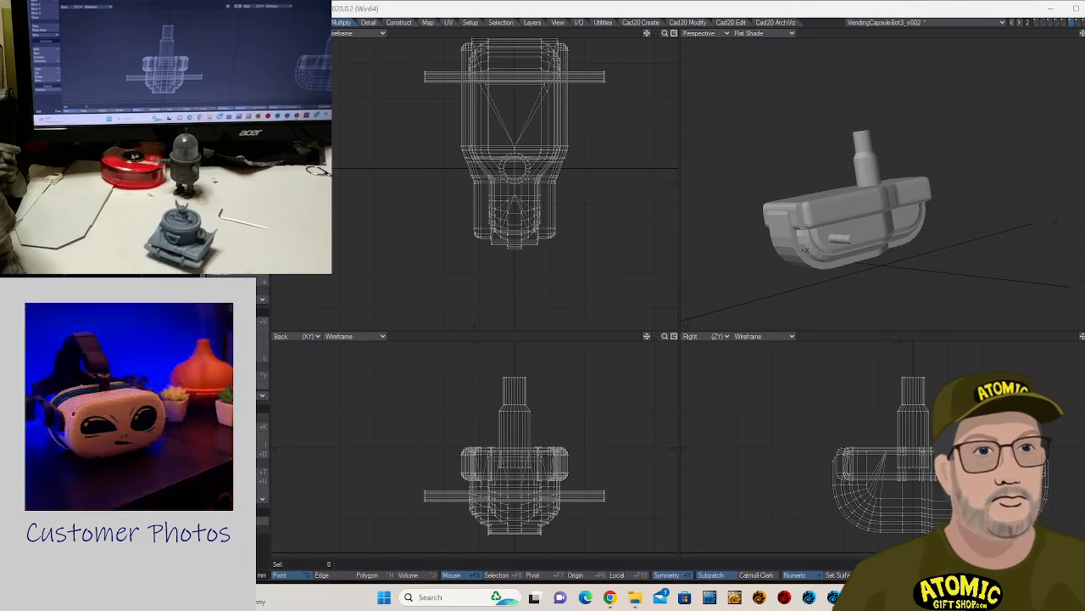
pyautogui.hotkey('shift', '6')
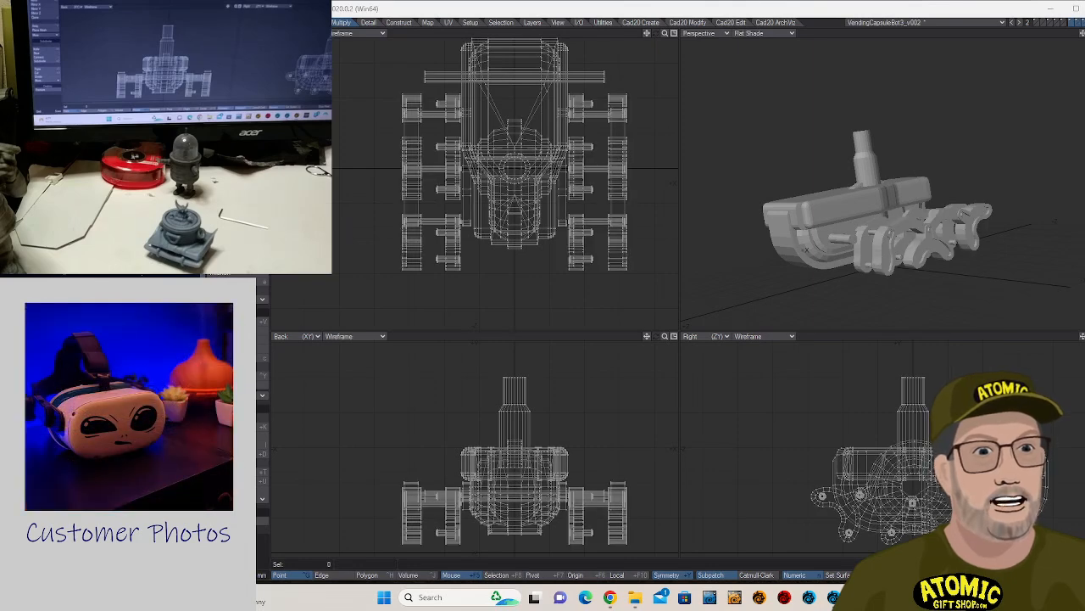
pyautogui.hotkey('shift', '5')
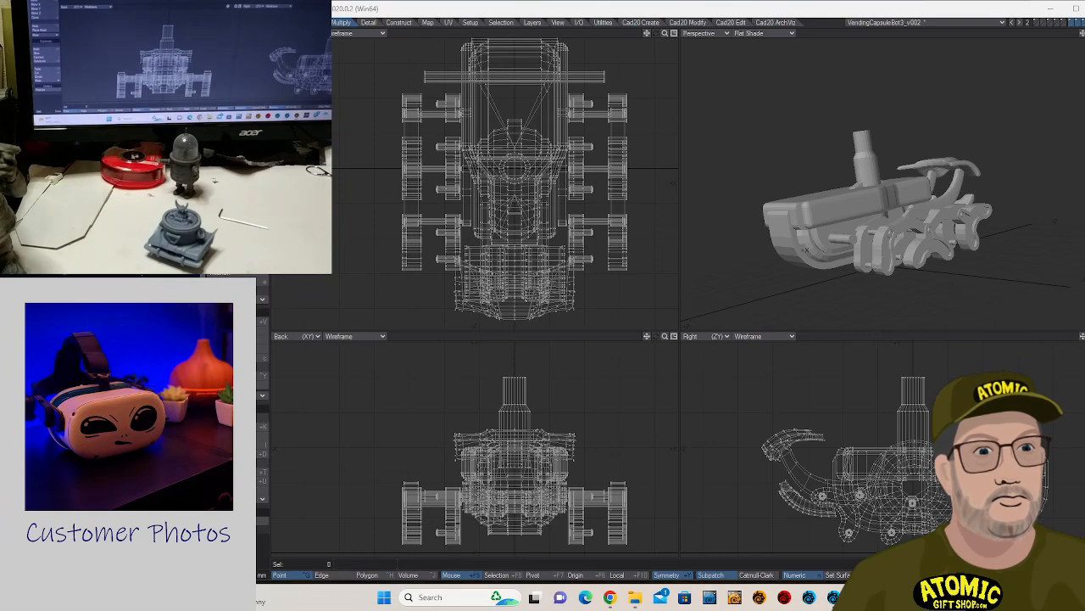
pyautogui.hotkey('shift', '6')
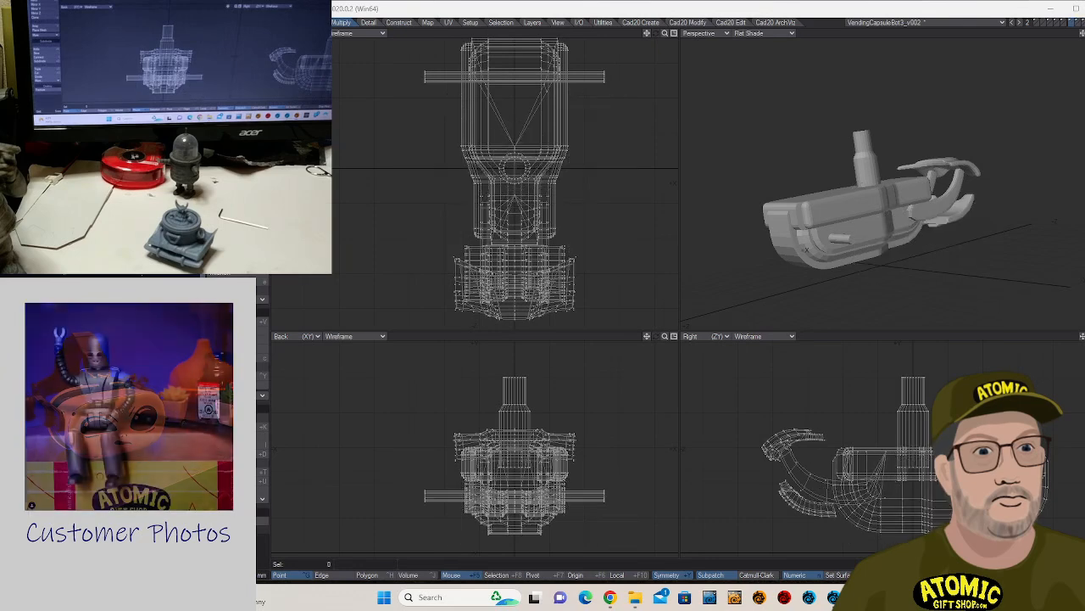
pyautogui.hotkey('shift', '5')
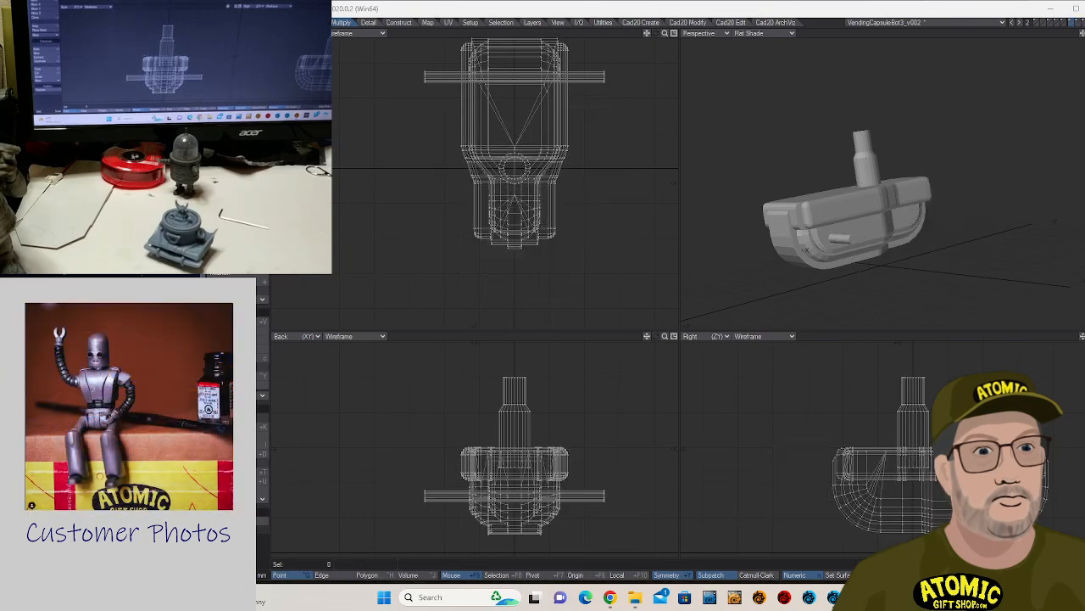
# - Cut the leftover open curve from its layer in the third layer bank and save the object as the next incremental version
pyautogui.hotkey('ctrl', 'z')
pyautogui.click(1019, 22)
pyautogui.click(1036, 22)
pyautogui.press('v')
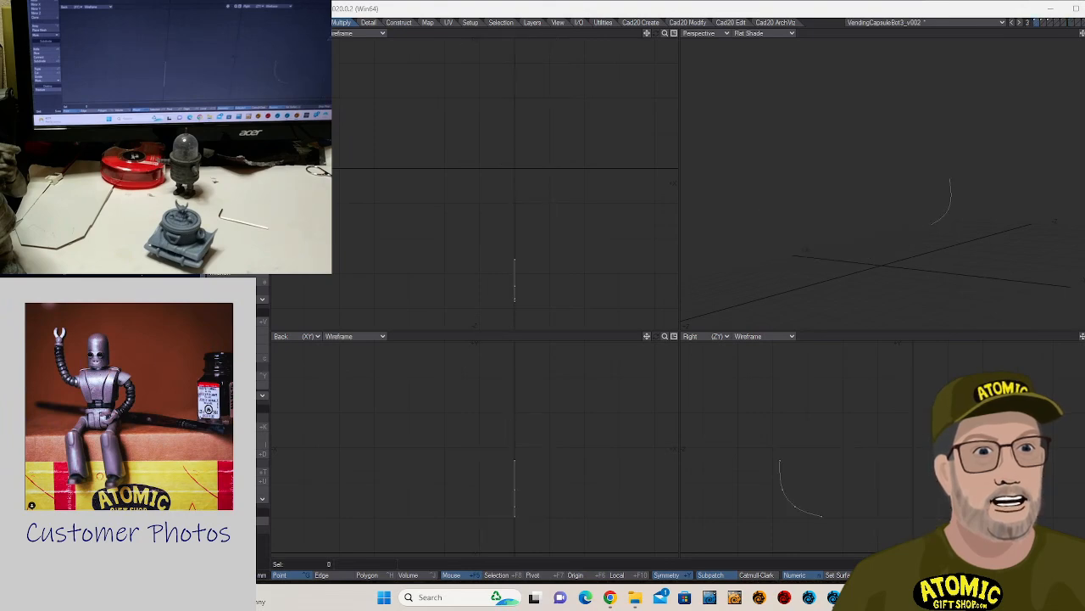
pyautogui.press('x')
pyautogui.hotkey('shift', 's')
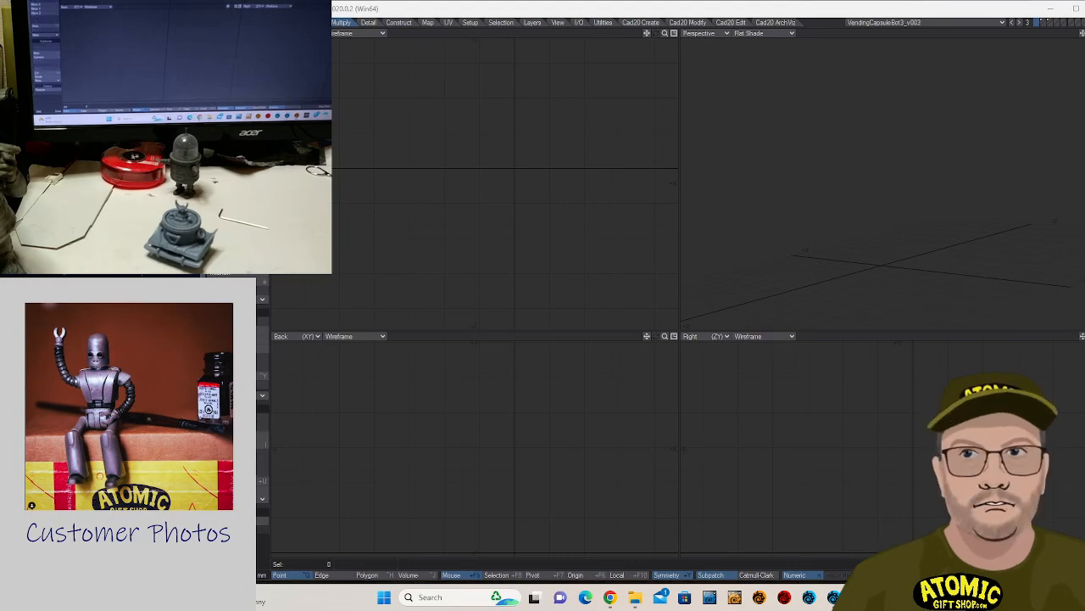
# - Cut the leftover closed track outline from its layer, checking the neighbouring track and curved arm layers
pyautogui.press('v')
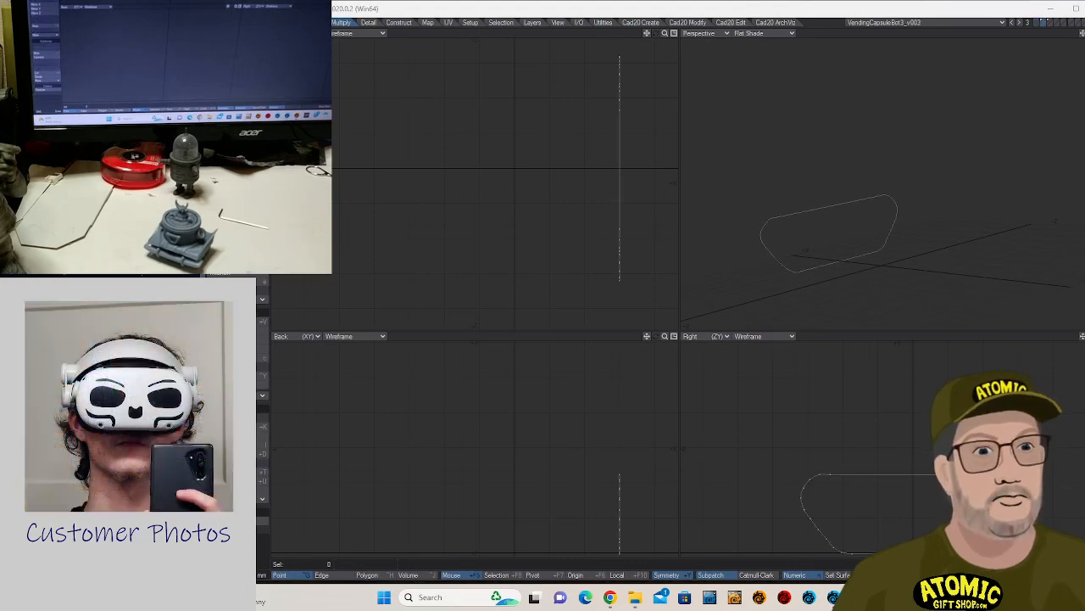
pyautogui.press('x')
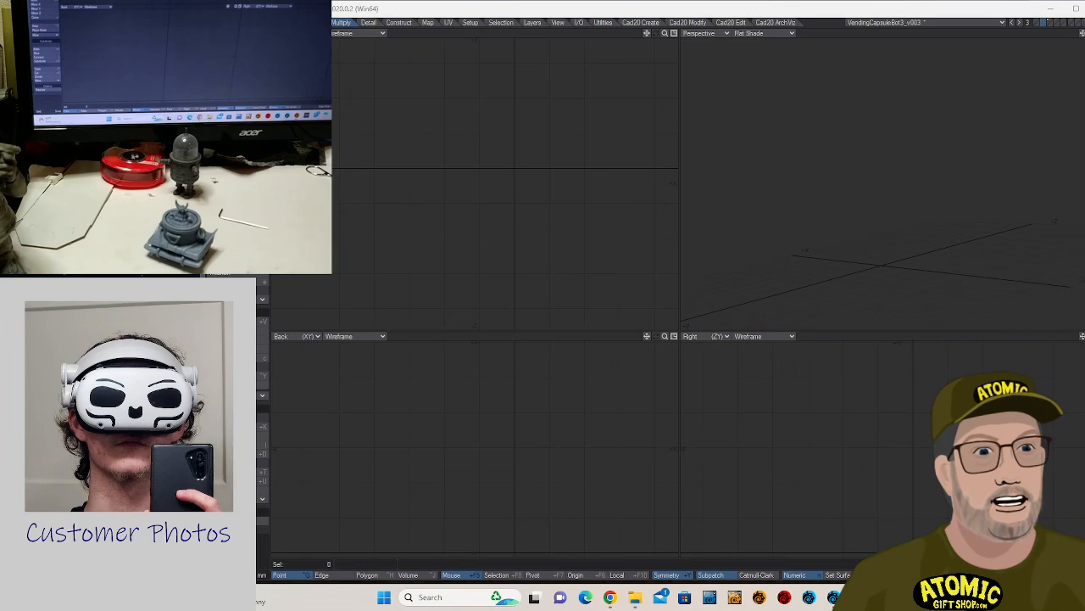
pyautogui.press('3')
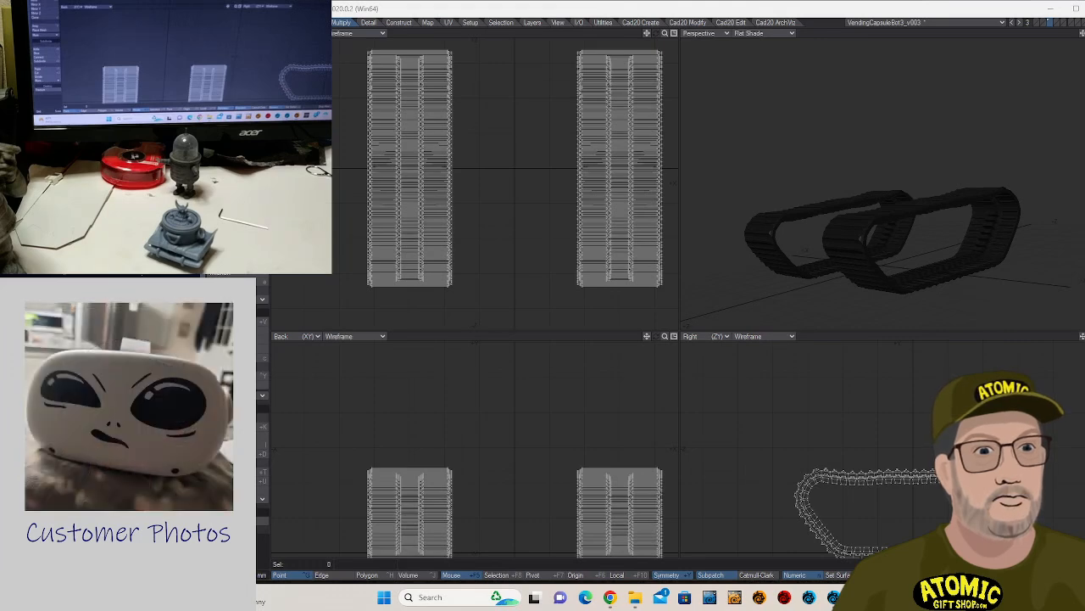
pyautogui.press('2')
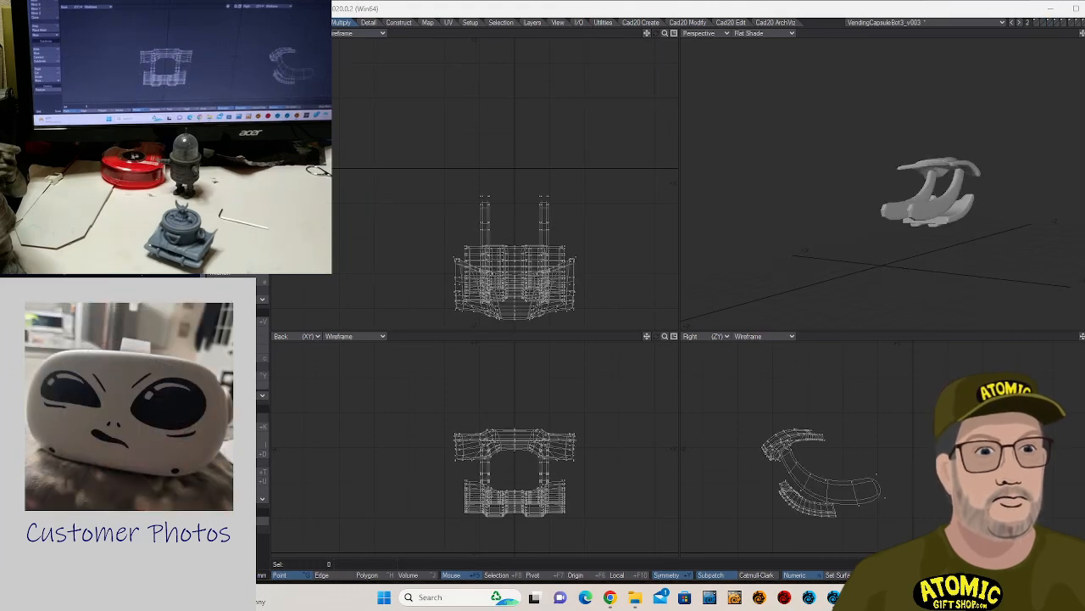
# - Show the ball-shaped part together with the stemmed chassis and examine how they fit in enlarged views
pyautogui.press('1')
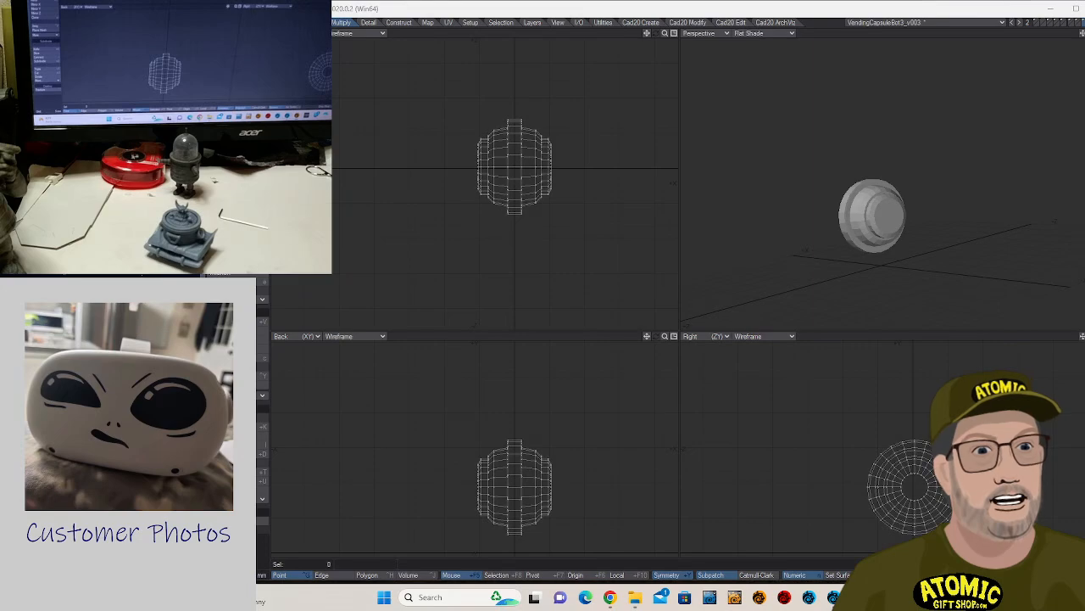
pyautogui.click(1075, 24)
pyautogui.moveTo(1012, 194)
pyautogui.keyDown('alt'); pyautogui.mouseDown()
pyautogui.moveTo(964, 257)
pyautogui.moveTo(891, 241)
pyautogui.moveTo(836, 184)
pyautogui.moveTo(899, 112)
pyautogui.moveTo(857, 178)
pyautogui.moveTo(863, 164)
pyautogui.moveTo(1010, 194)
pyautogui.moveTo(1001, 306)
pyautogui.moveTo(1018, 211)
pyautogui.moveTo(917, 204)
pyautogui.moveTo(885, 166)
pyautogui.moveTo(981, 159)
pyautogui.moveTo(993, 107)
pyautogui.moveTo(981, 266)
pyautogui.moveTo(847, 213)
pyautogui.mouseUp(); pyautogui.keyUp('alt')
pyautogui.scroll(3, 883, 184)
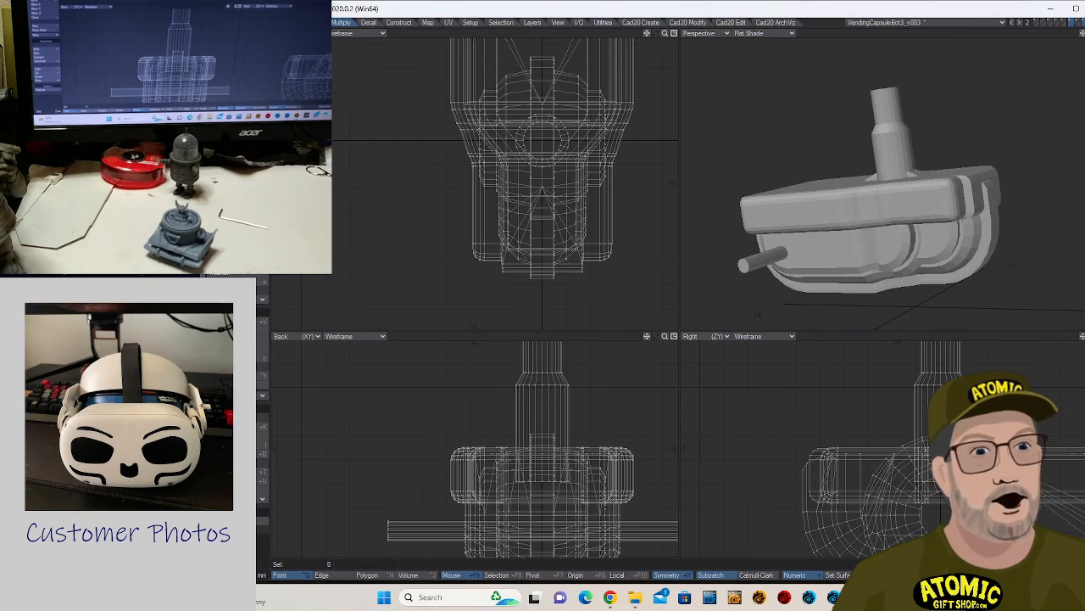
# - Compare the ball-shaped part with the stemmed chassis by viewing their layers together and separately, including from a turned perspective
pyautogui.press('8')
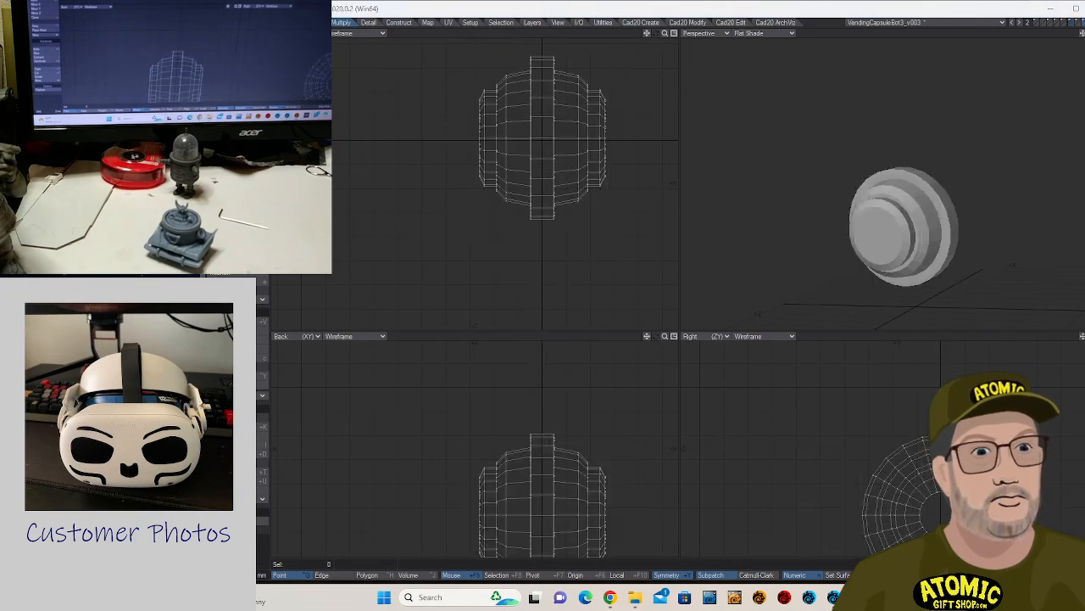
pyautogui.hotkey('shift', '6')
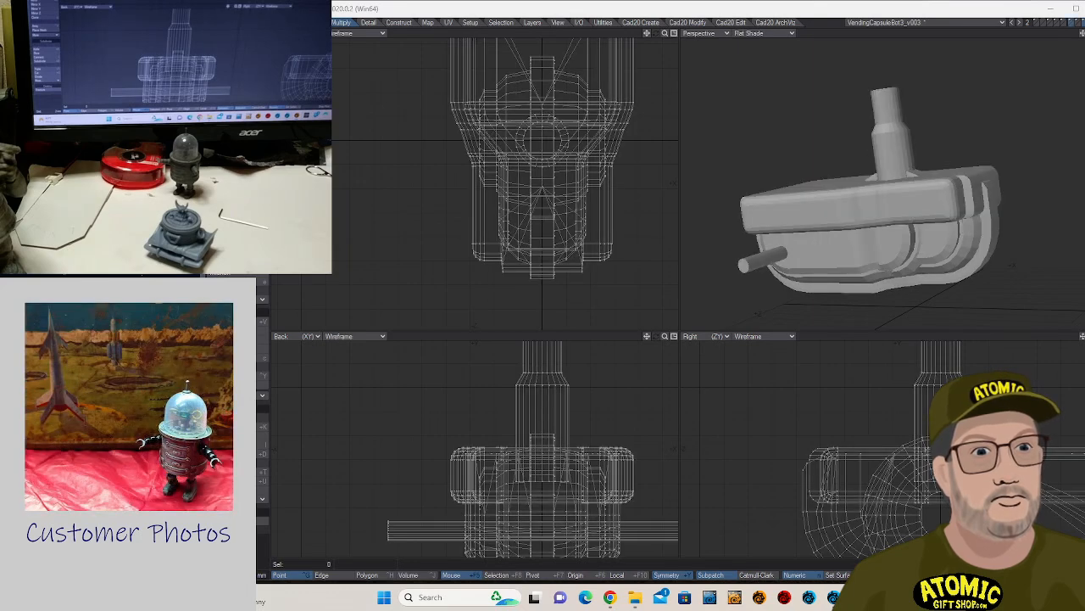
pyautogui.press('6')
pyautogui.hotkey('shift', '5')
pyautogui.hotkey('shift', '5')
pyautogui.hotkey('shift', '5')
pyautogui.hotkey('shift', '5')
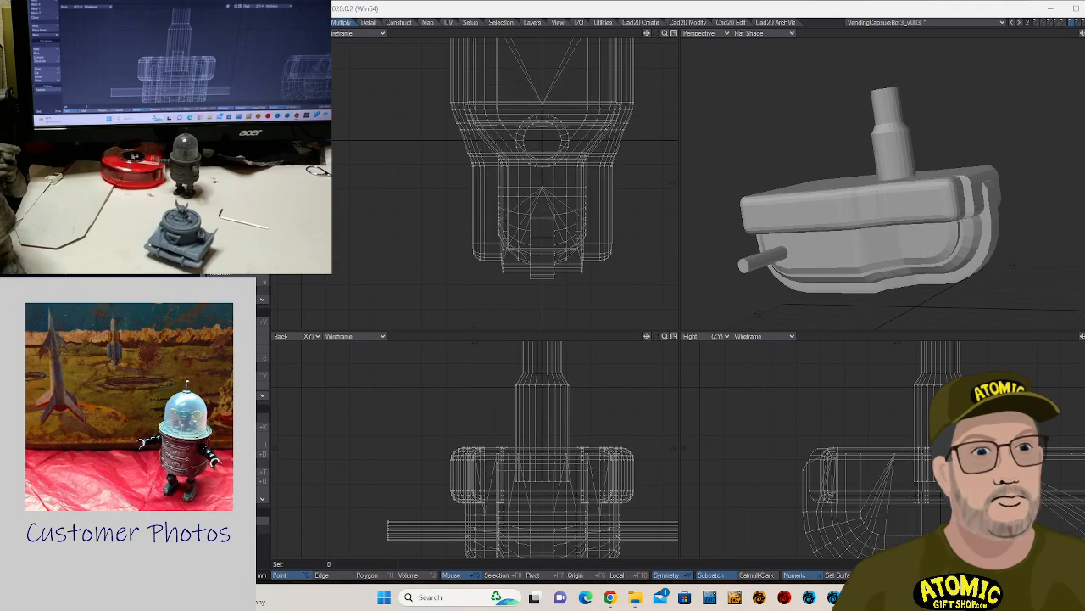
pyautogui.keyDown('alt'); pyautogui.moveTo(712, 191); pyautogui.dragTo(801, 203); pyautogui.keyUp('alt')
pyautogui.press('5')
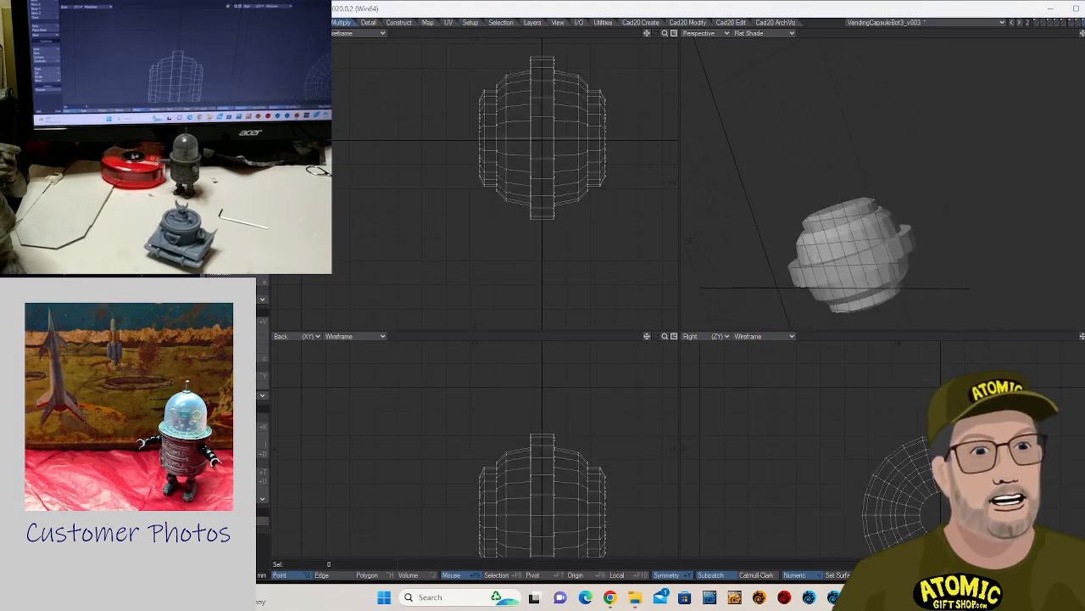
# - Check the curved arm, track, bumper, body and suspension arm layers across the banks, then save the VendingCapsuleBot3_v003 object
pyautogui.press('6')
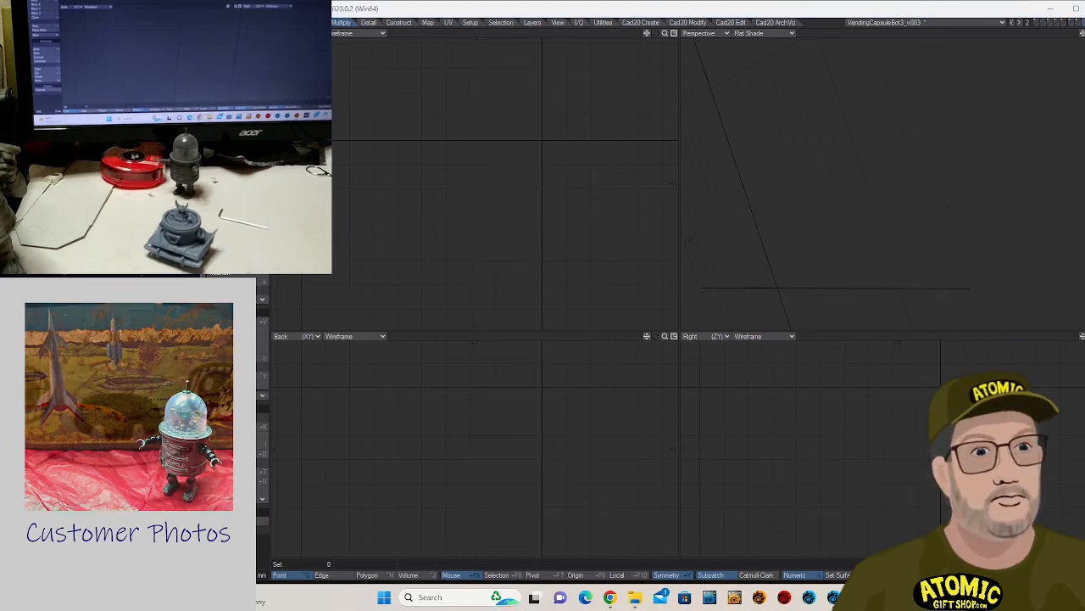
pyautogui.press('7')
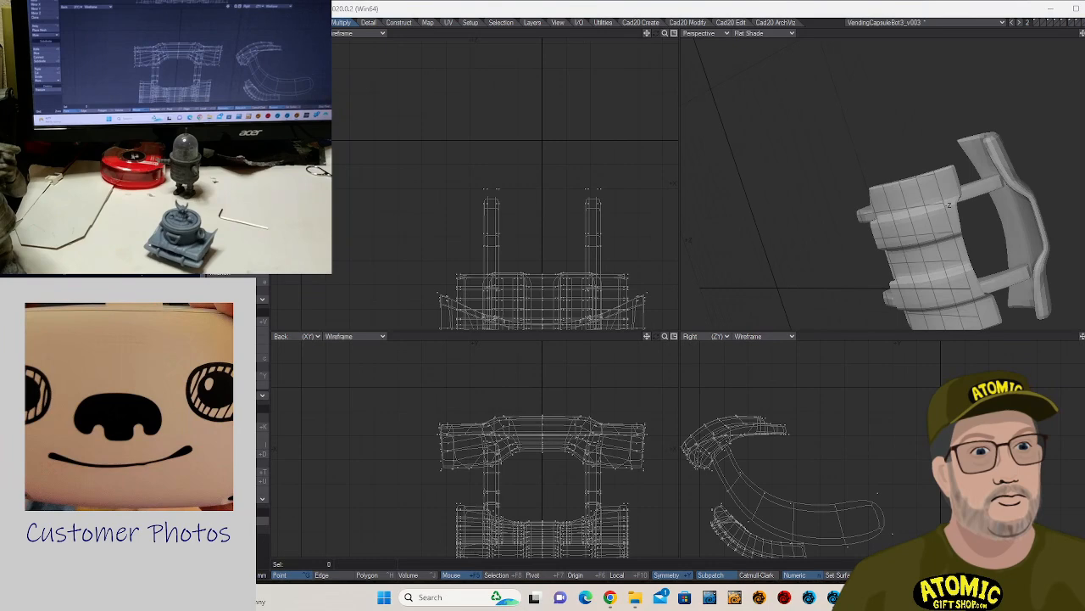
pyautogui.press('8')
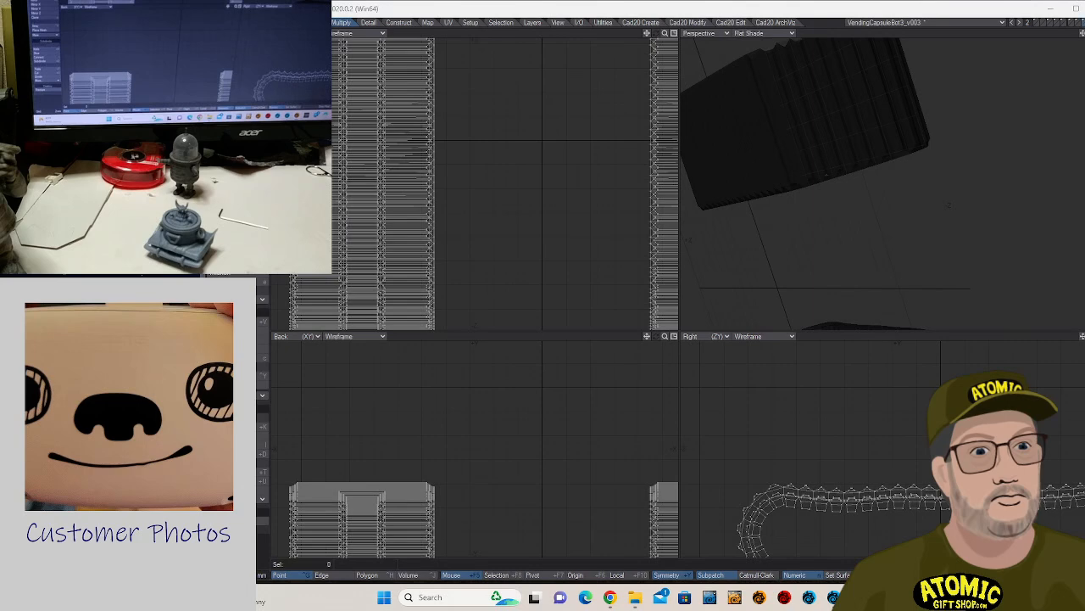
pyautogui.press('9')
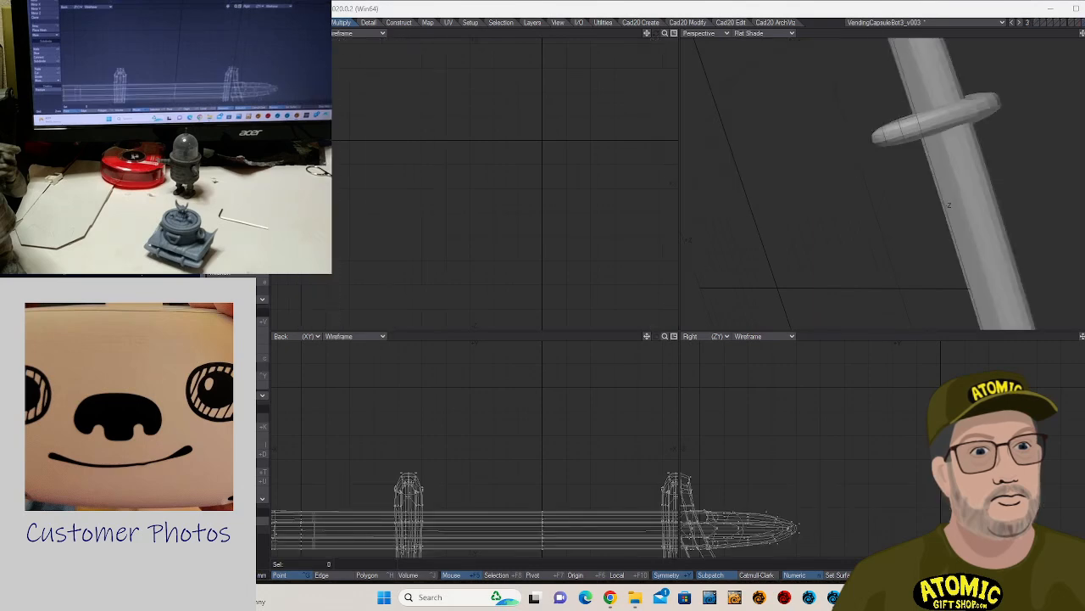
pyautogui.press('0')
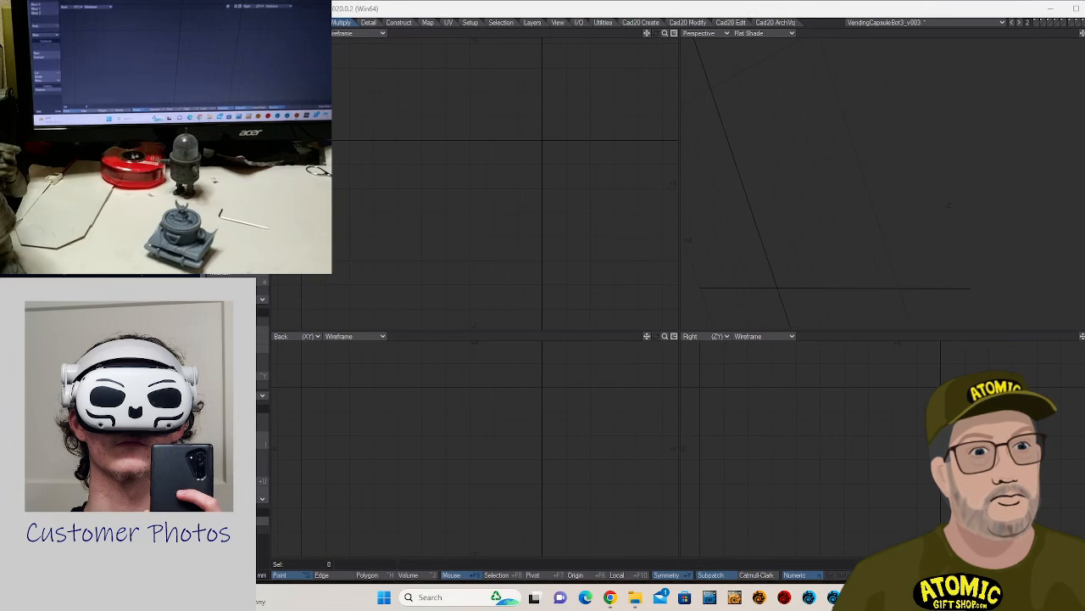
pyautogui.press('1')
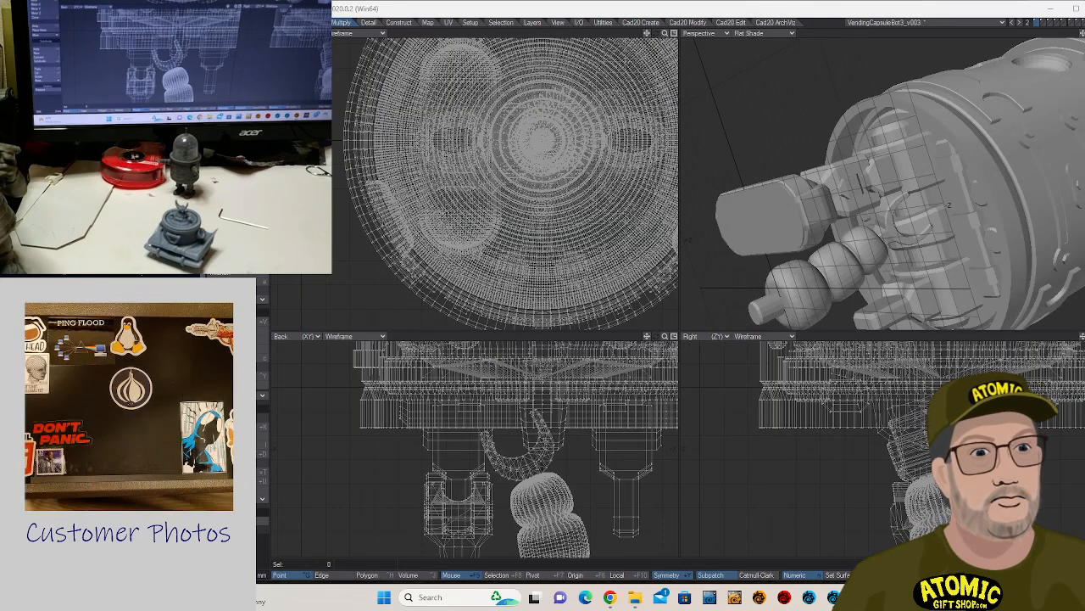
pyautogui.press('2')
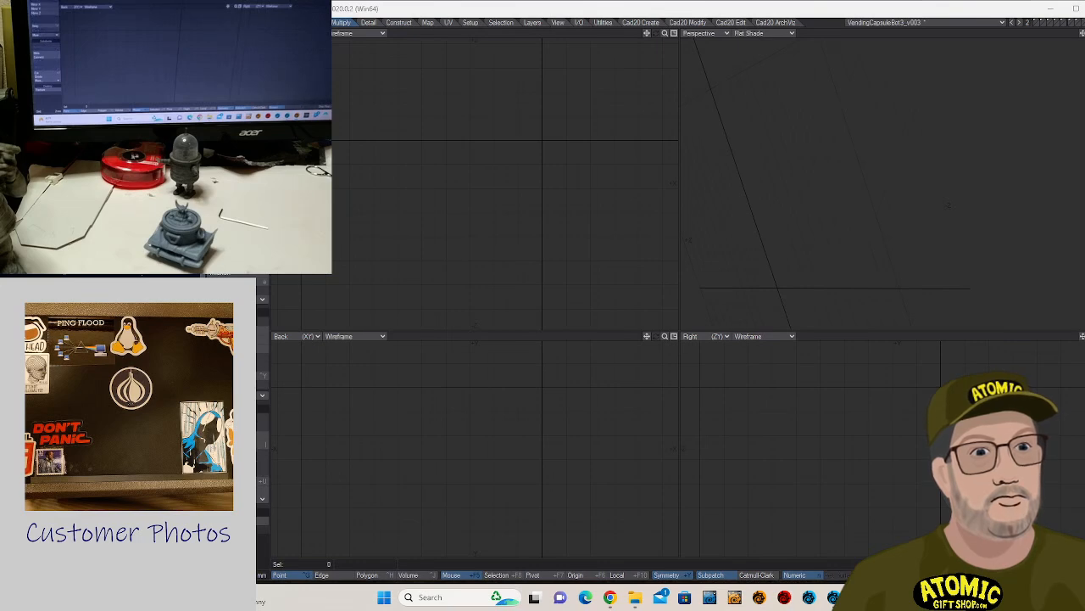
pyautogui.hotkey('ctrl', 'v')
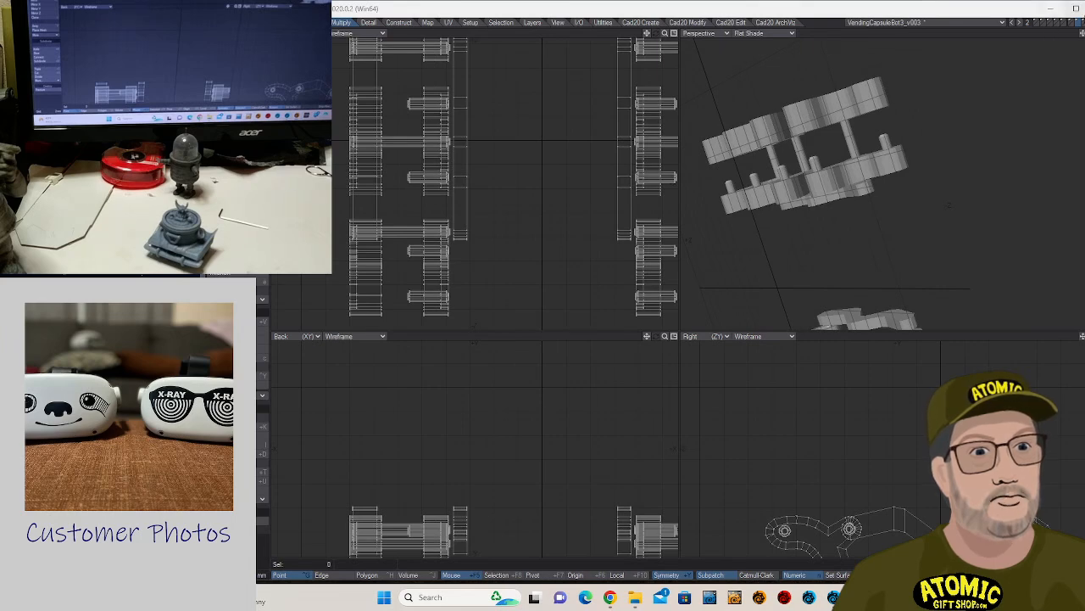
pyautogui.press('s')
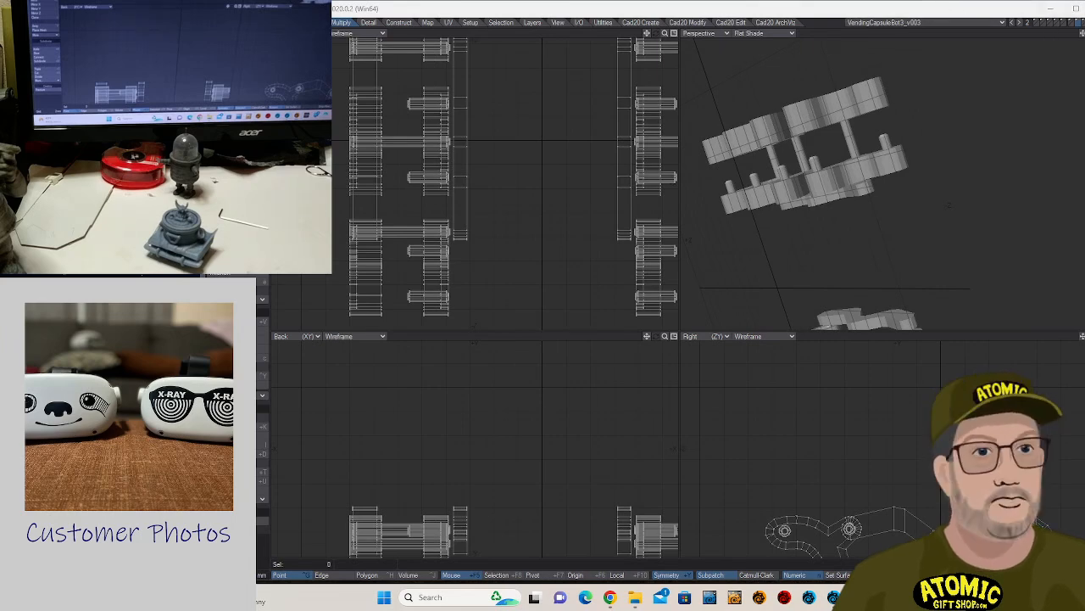
# - Switch to LightWave Layout and select the robot's fender object in the vicb3_render scene
pyautogui.press('F12')
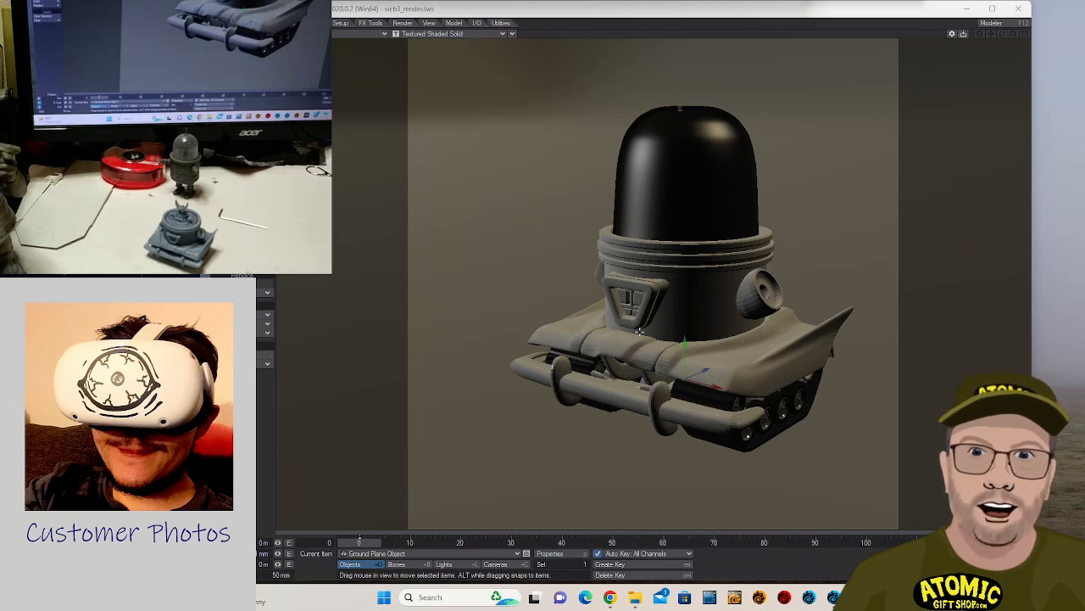
pyautogui.click(655, 373)
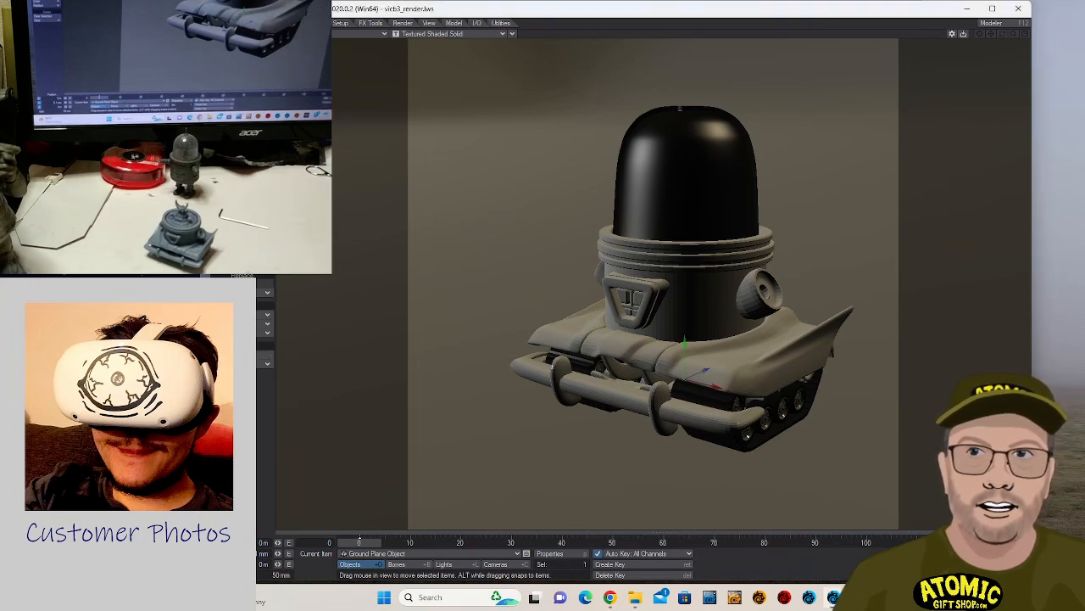
pyautogui.click(642, 364)
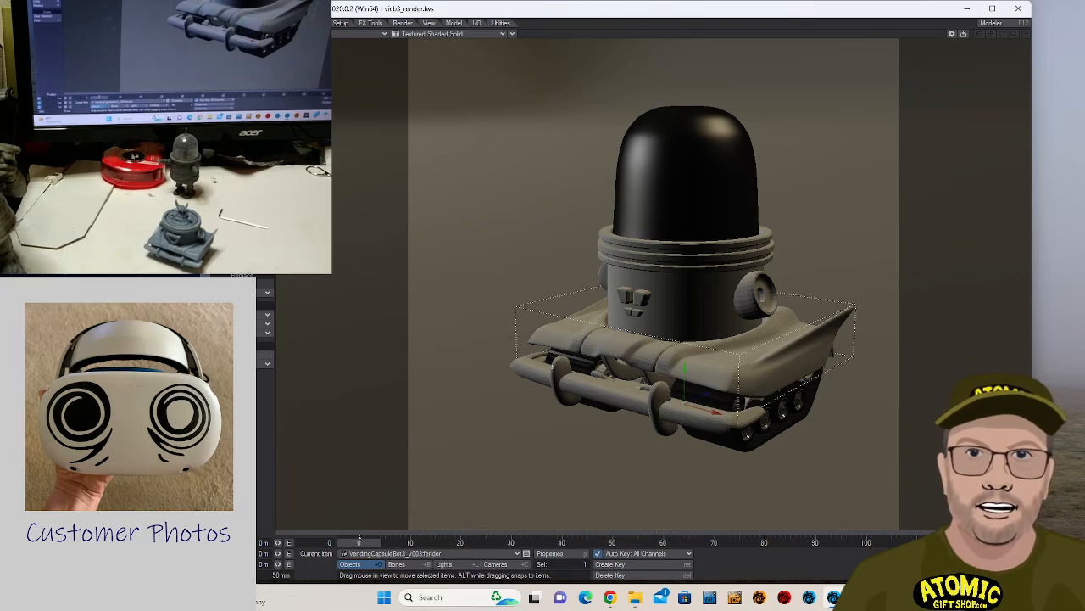
# - Move and rotate the camera in low and close to examine the parts behind the front bumper and the track wheels
pyautogui.hotkey('shift', 'c')
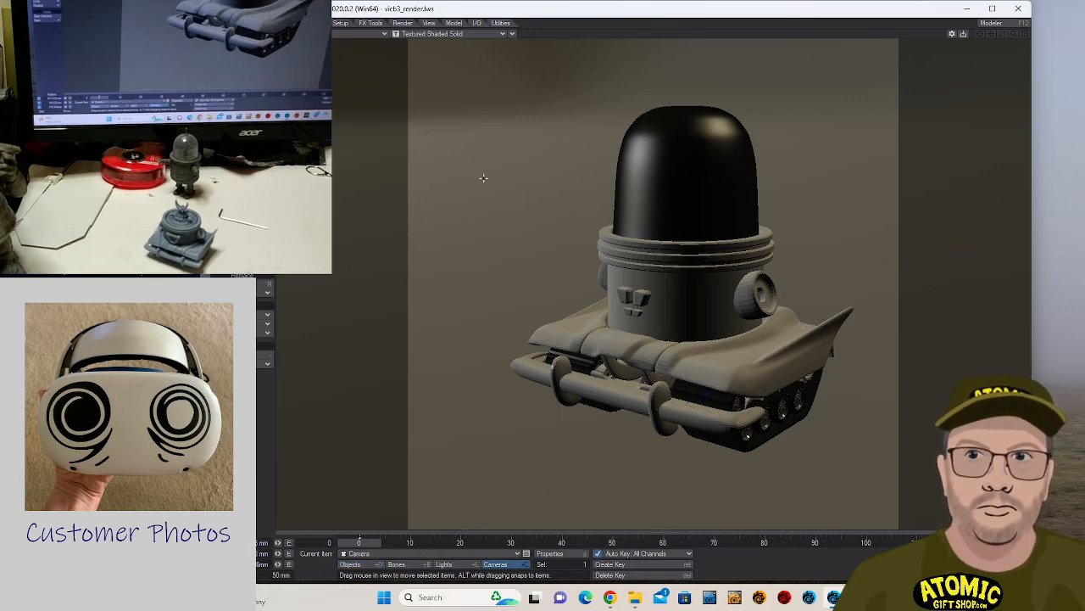
pyautogui.moveTo(653, 280); pyautogui.dragTo(653, 352, button='right')
pyautogui.press('y')
pyautogui.moveTo(653, 306); pyautogui.dragTo(590, 278)
pyautogui.press('t')
pyautogui.moveTo(591, 278); pyautogui.dragTo(661, 306, button='right')
pyautogui.moveTo(660, 306); pyautogui.dragTo(658, 221)
pyautogui.moveTo(536, 241); pyautogui.dragTo(540, 82)
pyautogui.press('y')
pyautogui.press('t')
pyautogui.moveTo(778, 151); pyautogui.dragTo(676, 80)
pyautogui.press('y')
pyautogui.moveTo(731, 284); pyautogui.dragTo(736, 242)
pyautogui.press('t')
pyautogui.moveTo(631, 254); pyautogui.dragTo(606, 322)
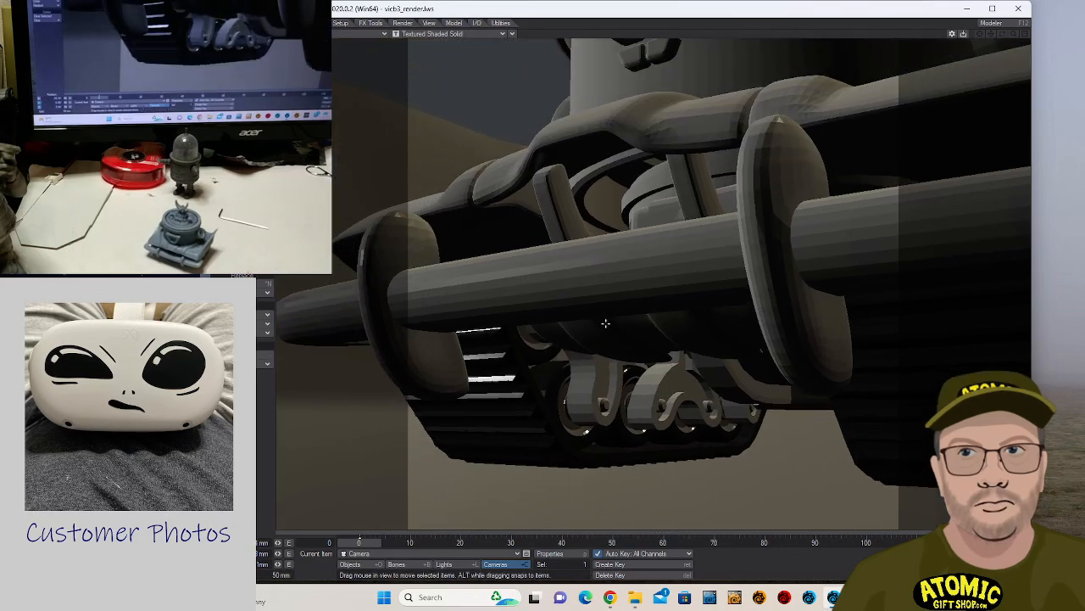
# - Pull the camera back and rotate it to frame the whole robot in a low three-quarter view
pyautogui.moveTo(814, 360); pyautogui.dragTo(603, 313)
pyautogui.press('y')
pyautogui.press('t')
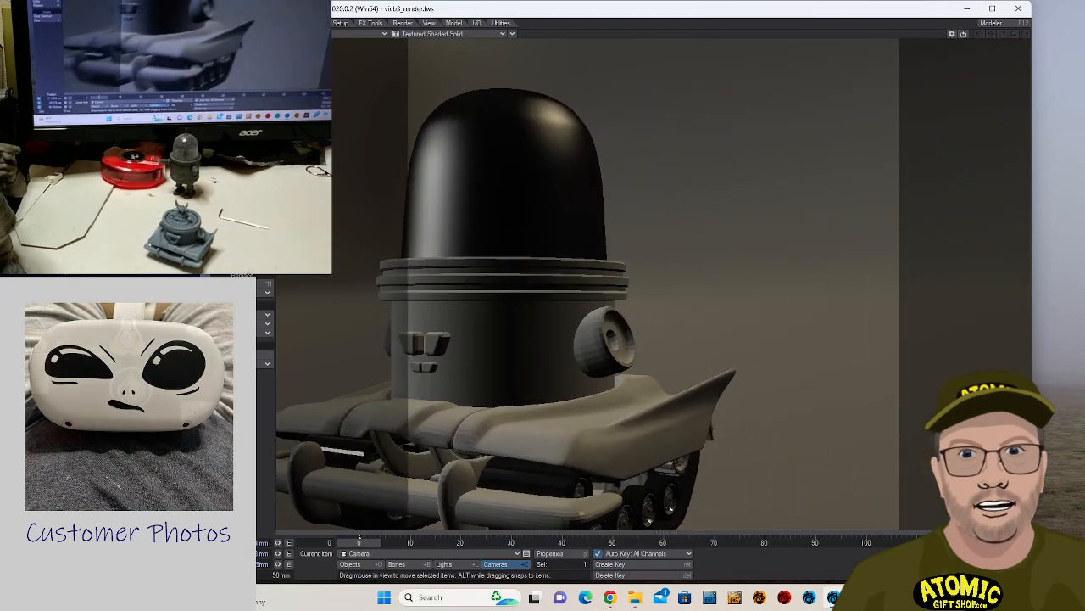
pyautogui.moveTo(547, 316); pyautogui.dragTo(488, 326)
pyautogui.press('y')
pyautogui.moveTo(632, 221)
pyautogui.mouseDown()
pyautogui.moveTo(605, 248)
pyautogui.moveTo(572, 243)
pyautogui.moveTo(637, 241)
pyautogui.moveTo(626, 241)
pyautogui.mouseUp()
pyautogui.press('t')
pyautogui.press('y')
pyautogui.moveTo(746, 246); pyautogui.dragTo(553, 222)
pyautogui.press('t')
pyautogui.press('y')
pyautogui.press('t')
pyautogui.press('y')
pyautogui.press('t')
pyautogui.press('y')
pyautogui.press('t')
pyautogui.moveTo(553, 222); pyautogui.dragTo(731, 302)
pyautogui.press('y')
pyautogui.press('t')
pyautogui.press('y')
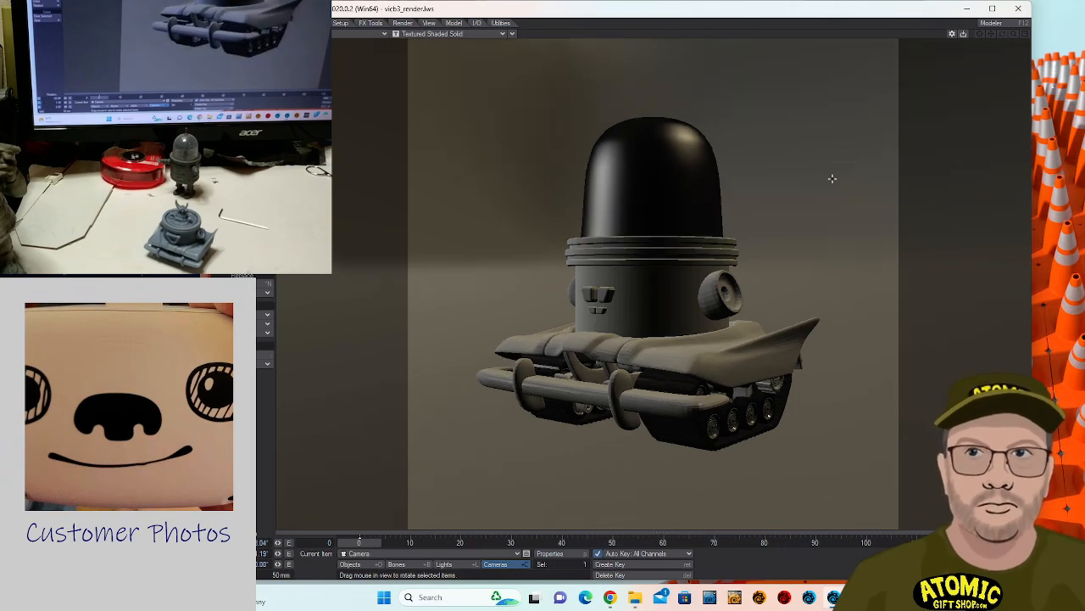
# - Switch to LightWave Modeler and inspect the front grill layer separately from the main body
pyautogui.click(964, 35)
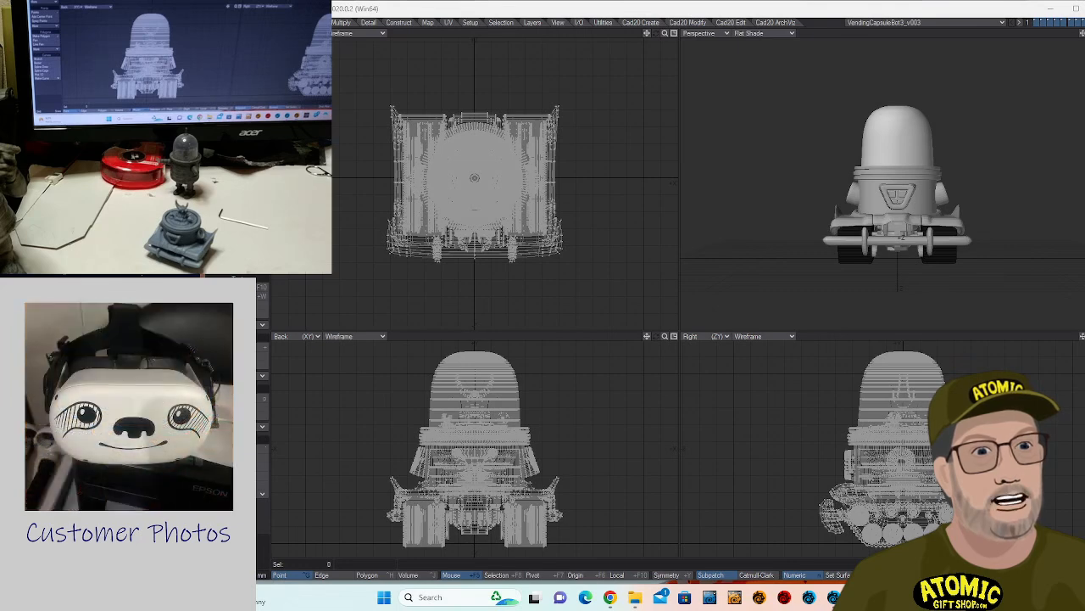
pyautogui.press('2')
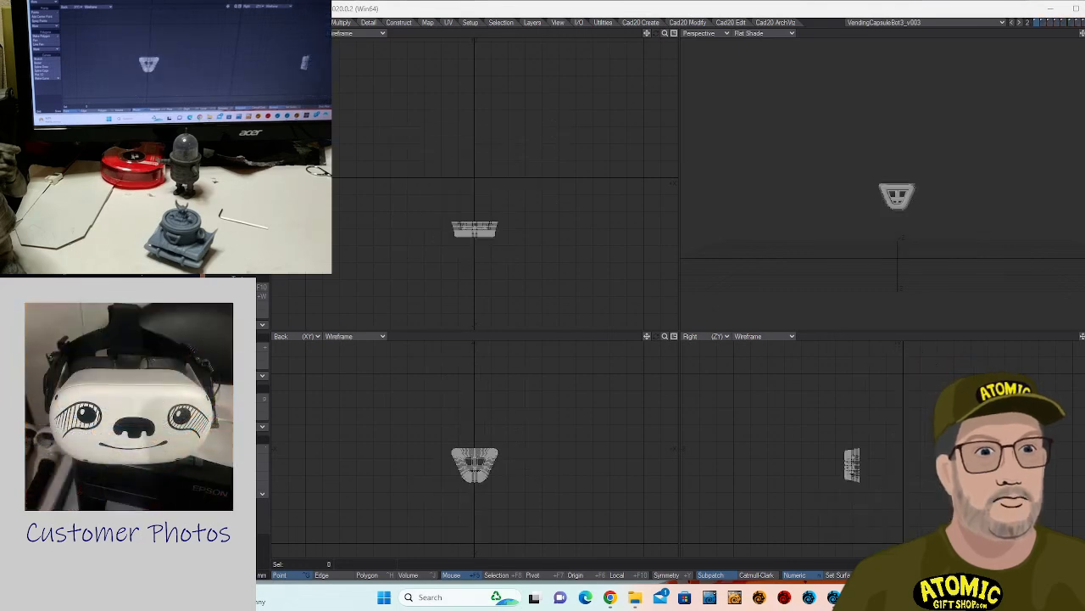
pyautogui.press('2')
pyautogui.press('1')
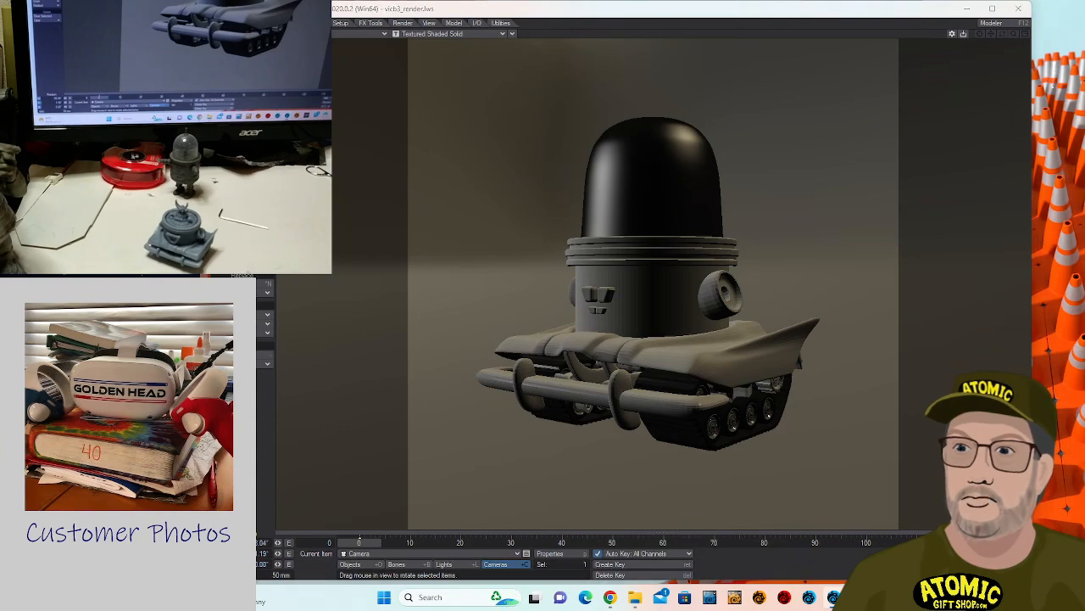
# - Load the grill layer of VendingCapsuleBot3_v003.lwo into the Layout scene, sorting the object files by date to find it
pyautogui.press('+')
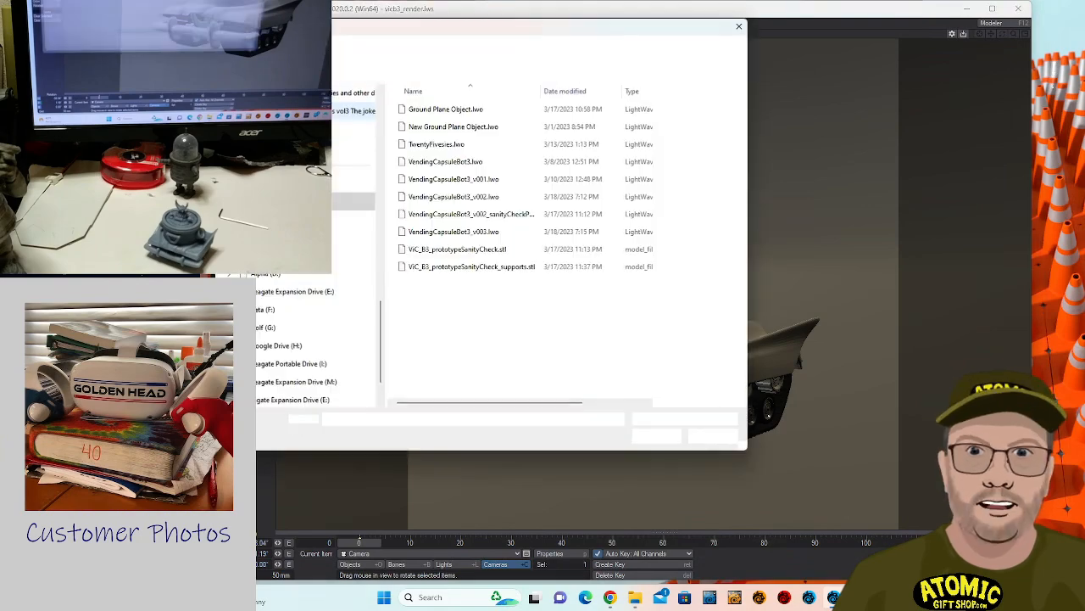
pyautogui.click(565, 91)
pyautogui.click(466, 113)
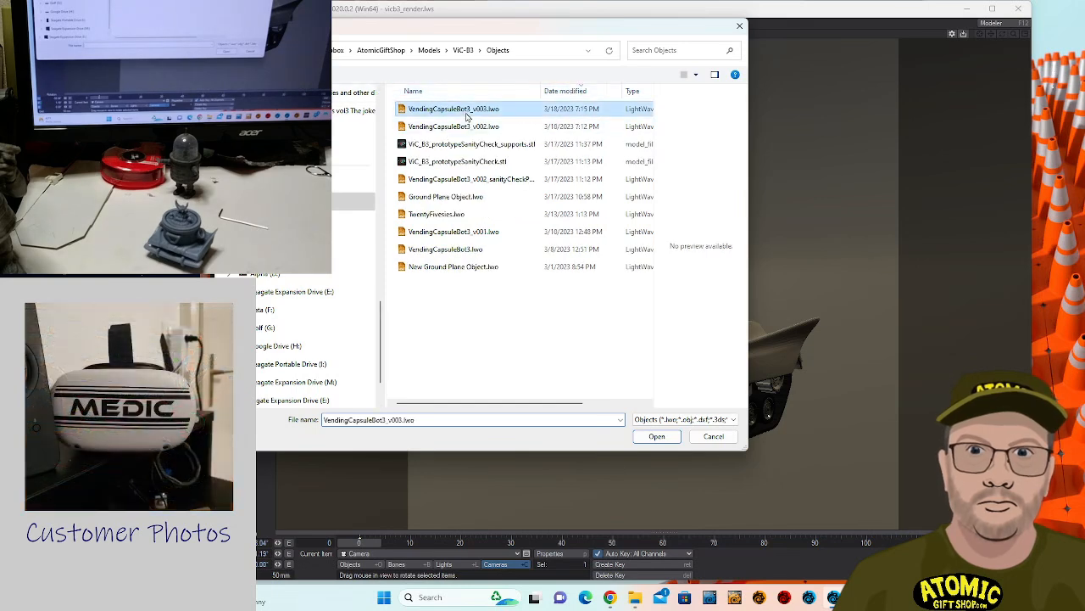
pyautogui.click(658, 436)
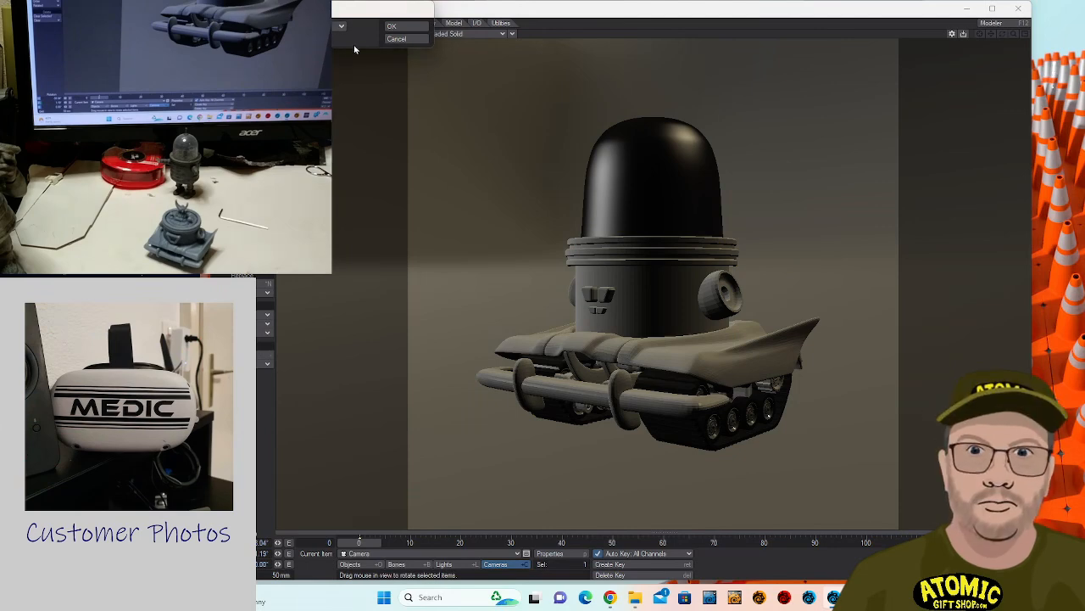
pyautogui.click(391, 26)
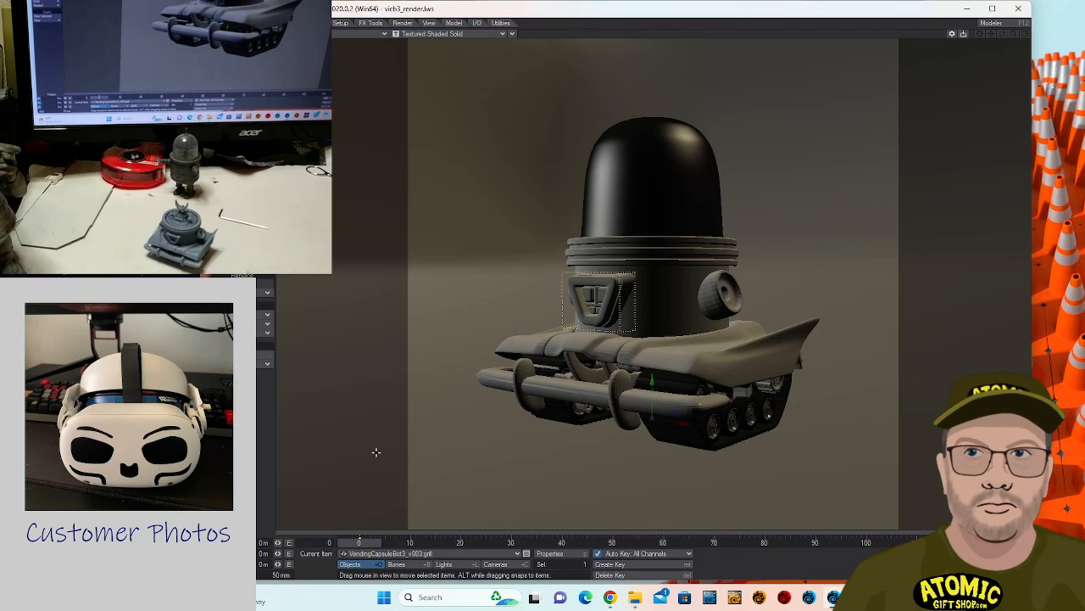
pyautogui.click(375, 452)
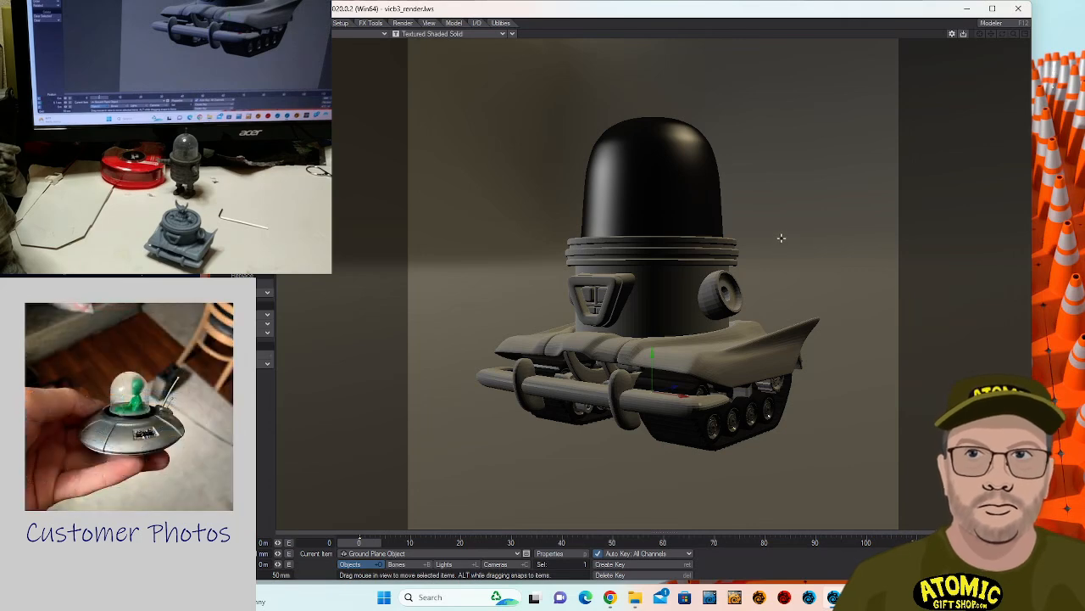
# - Reframe the shot closer to the robot with more of its side in view and start a VPR render preview
pyautogui.moveTo(808, 225); pyautogui.dragTo(812, 227)
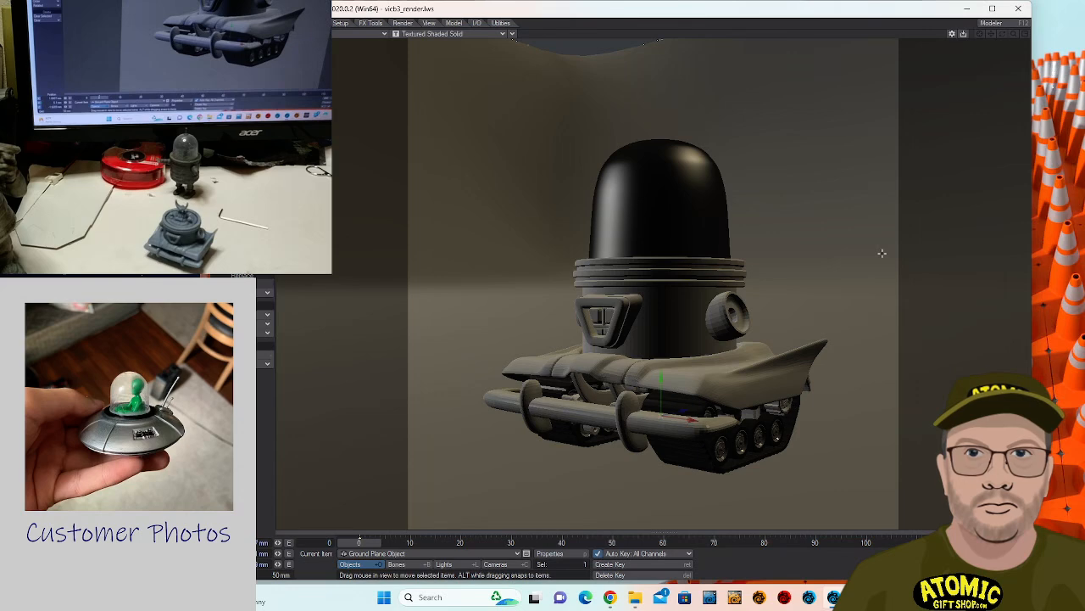
pyautogui.moveTo(877, 254); pyautogui.dragTo(798, 252)
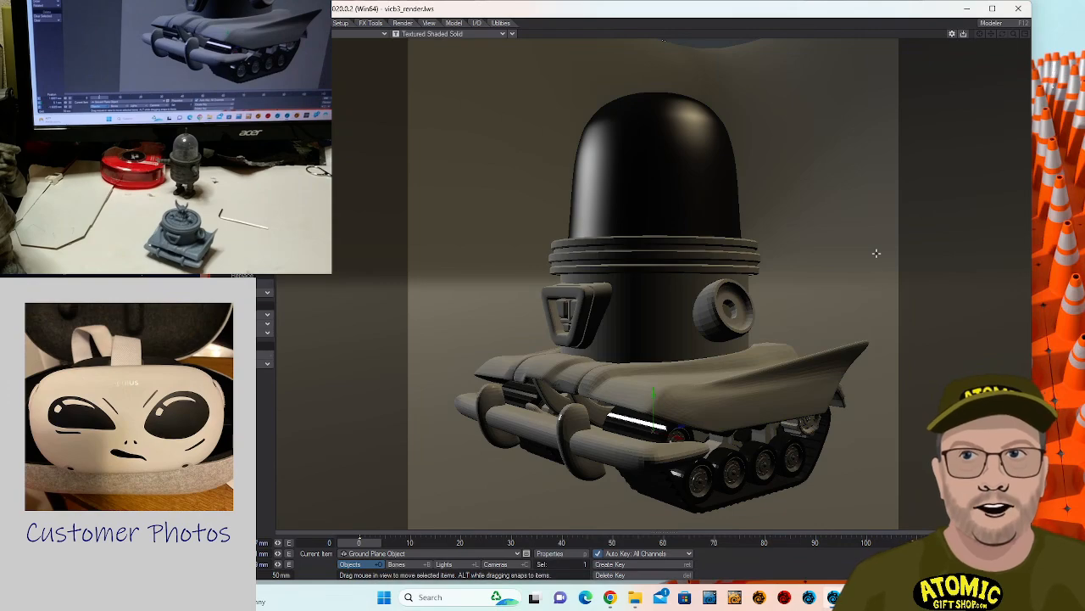
pyautogui.click(876, 252)
pyautogui.hotkey('ctrl', 'F9')
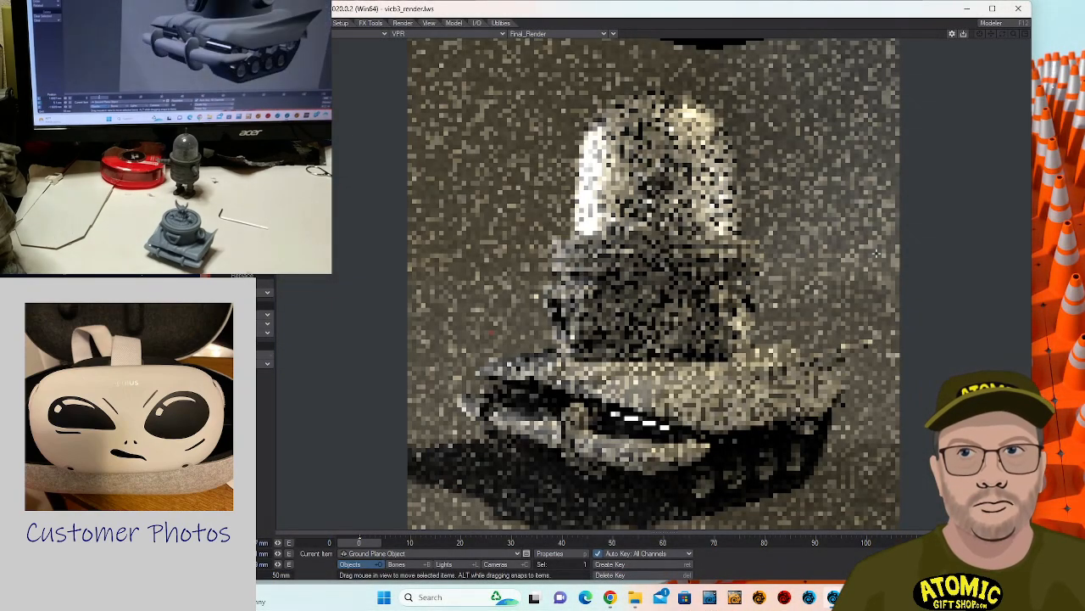